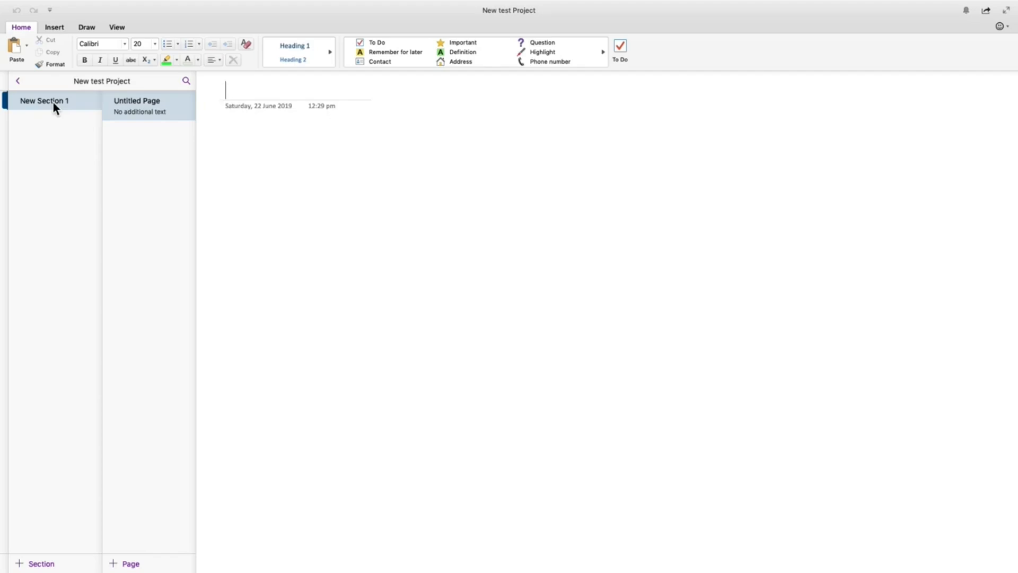
# - Rename the notebook's New Section 1 as "Main Planne pdf"
pyautogui.click(46, 103)
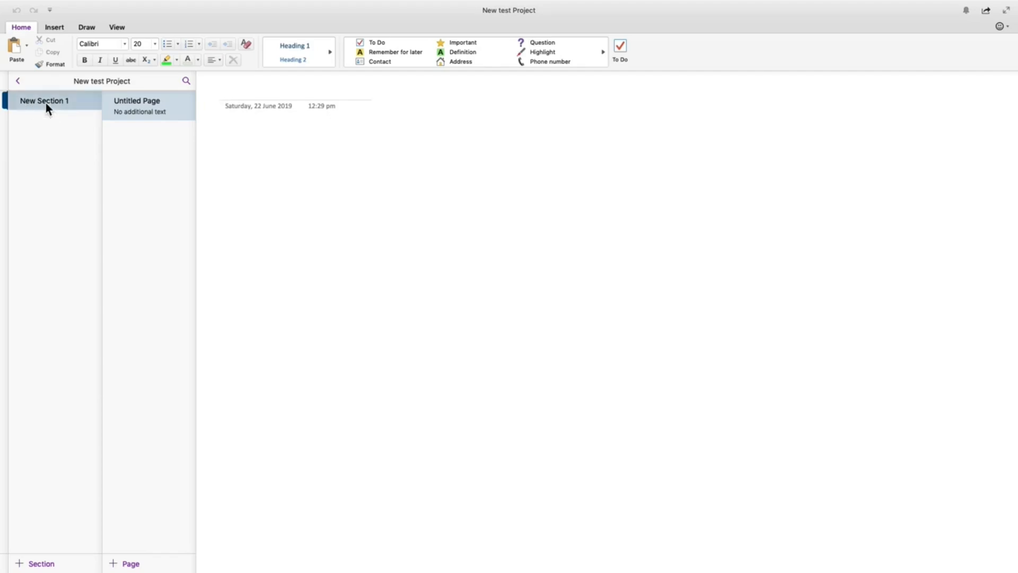
pyautogui.rightClick(46, 103)
pyautogui.click(62, 112)
pyautogui.write('Ma')
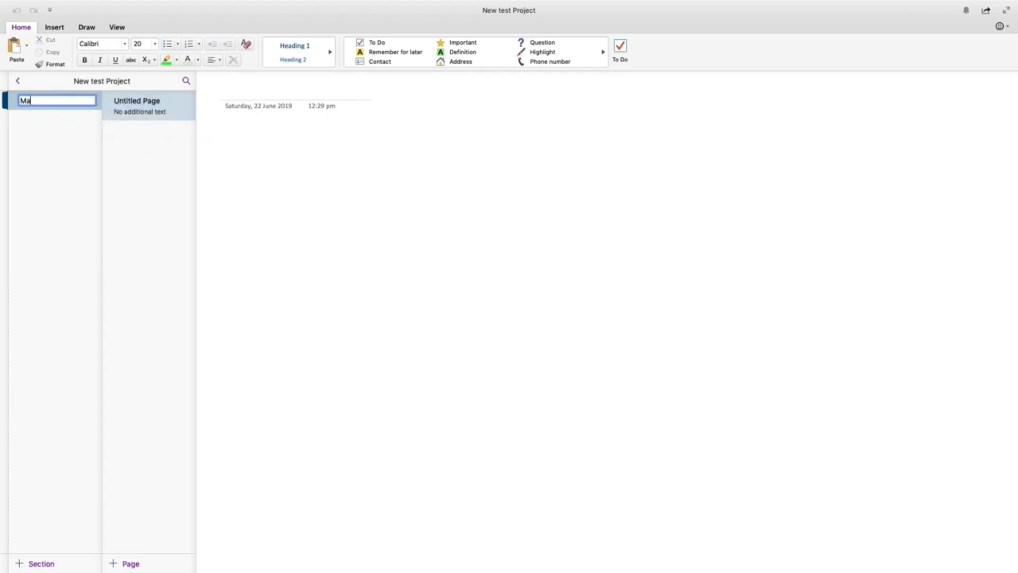
pyautogui.write('in Planne pdf')
pyautogui.press('Return')
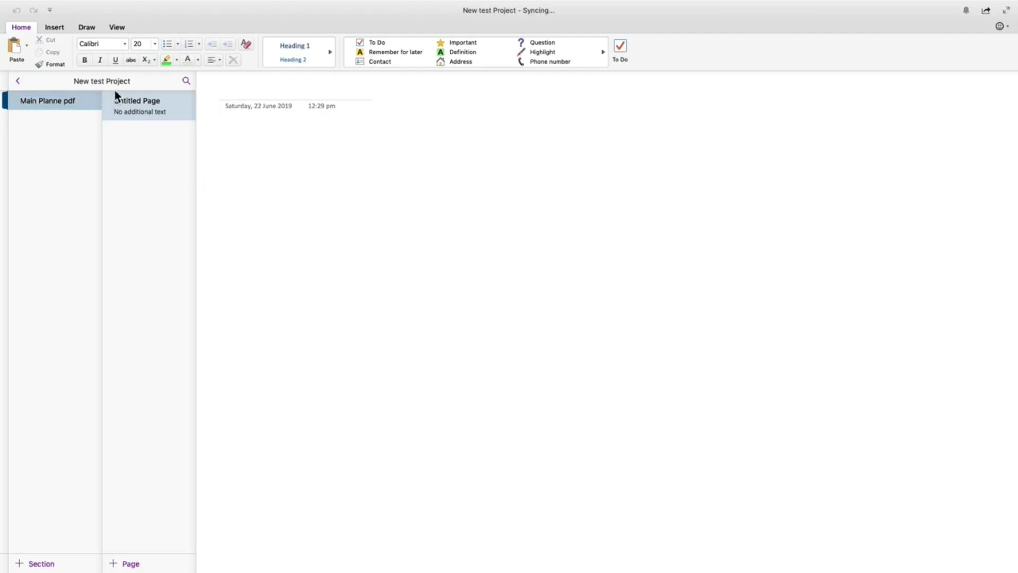
pyautogui.click(56, 27)
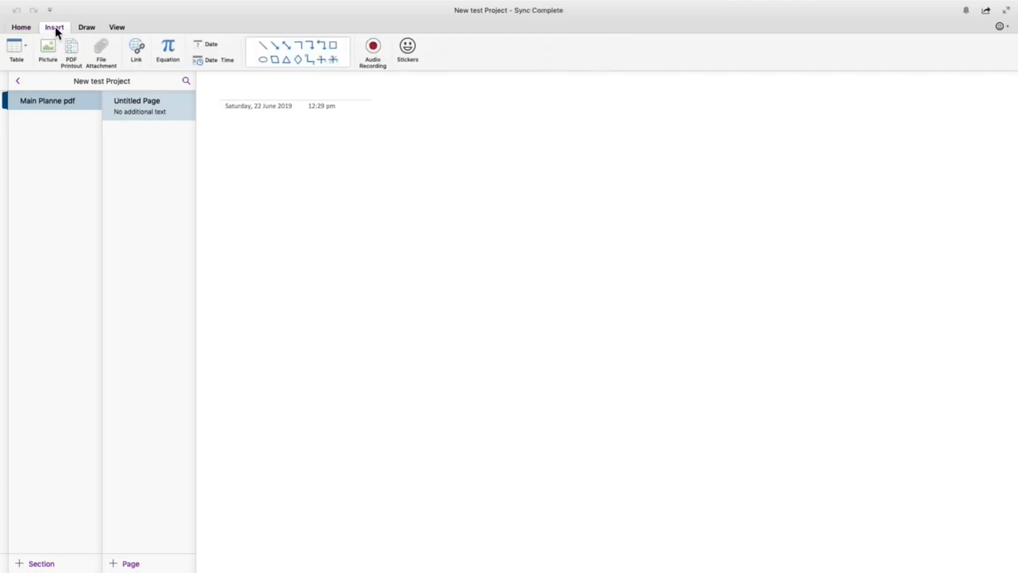
pyautogui.click(71, 48)
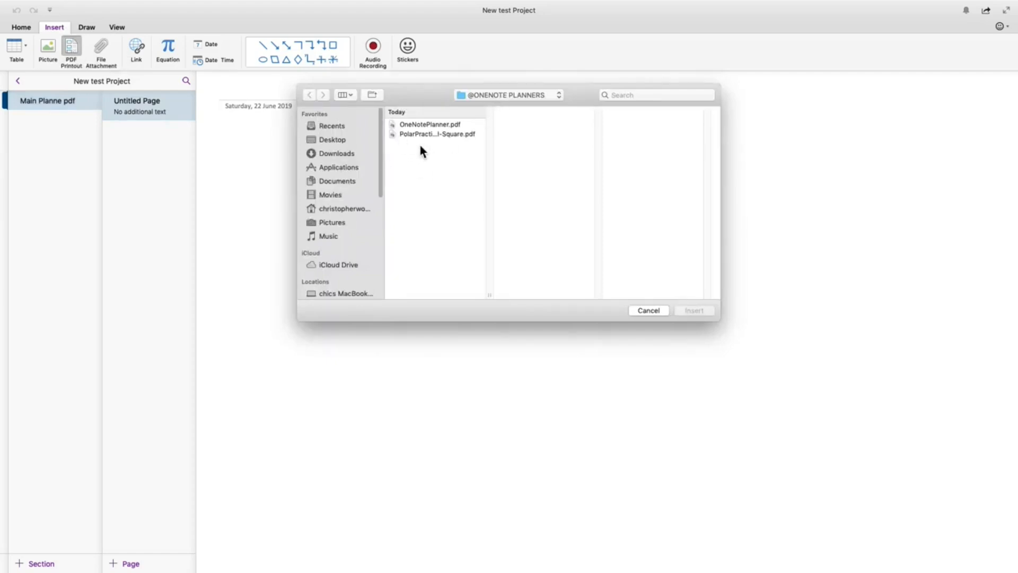
pyautogui.click(427, 126)
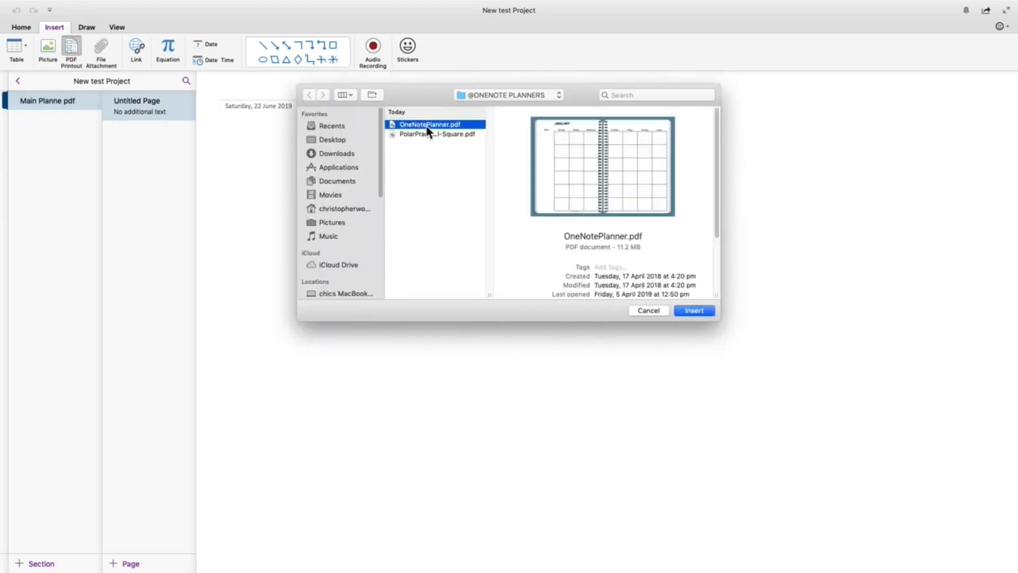
pyautogui.click(693, 310)
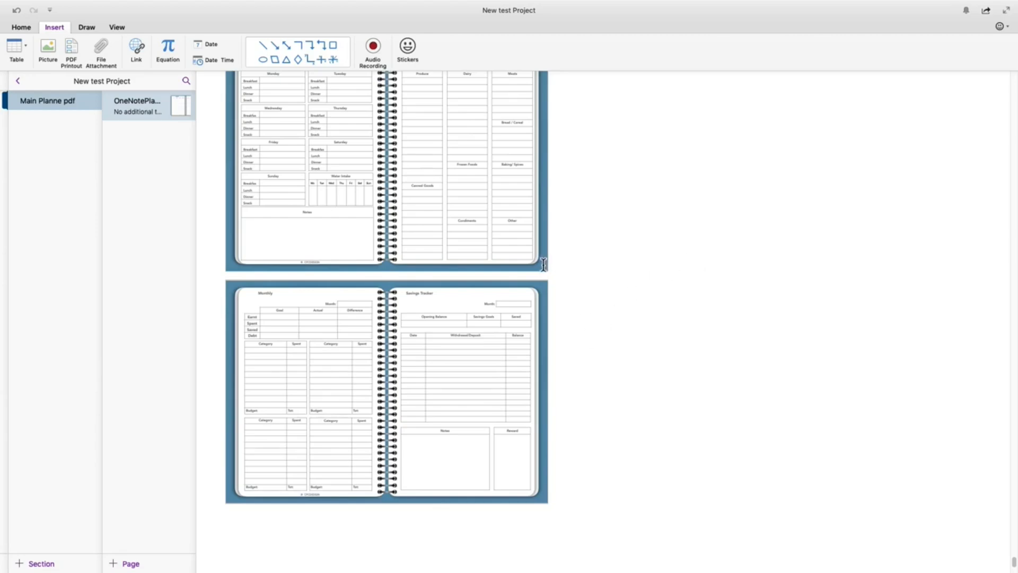
# - Skim the inserted planner printout back to its beginning and examine the January and February calendar spreads
pyautogui.scroll(5, 541, 270)
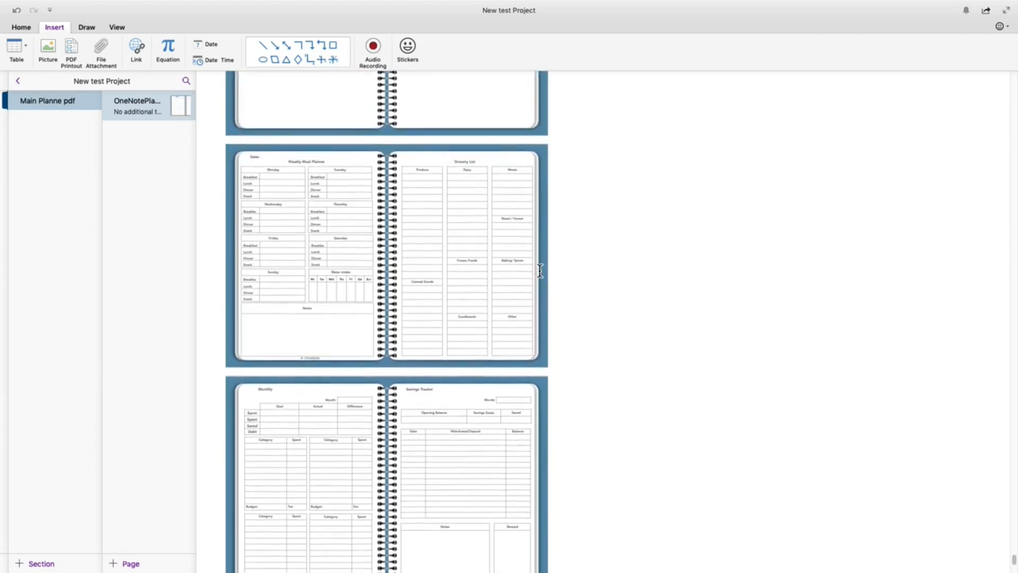
pyautogui.scroll(15, 539, 271)
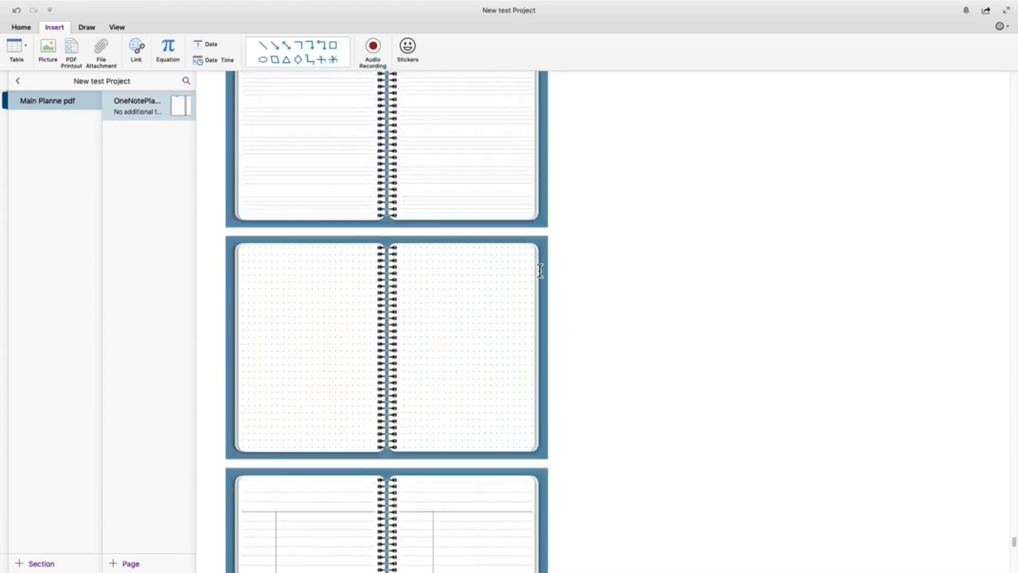
pyautogui.scroll(8, 540, 270)
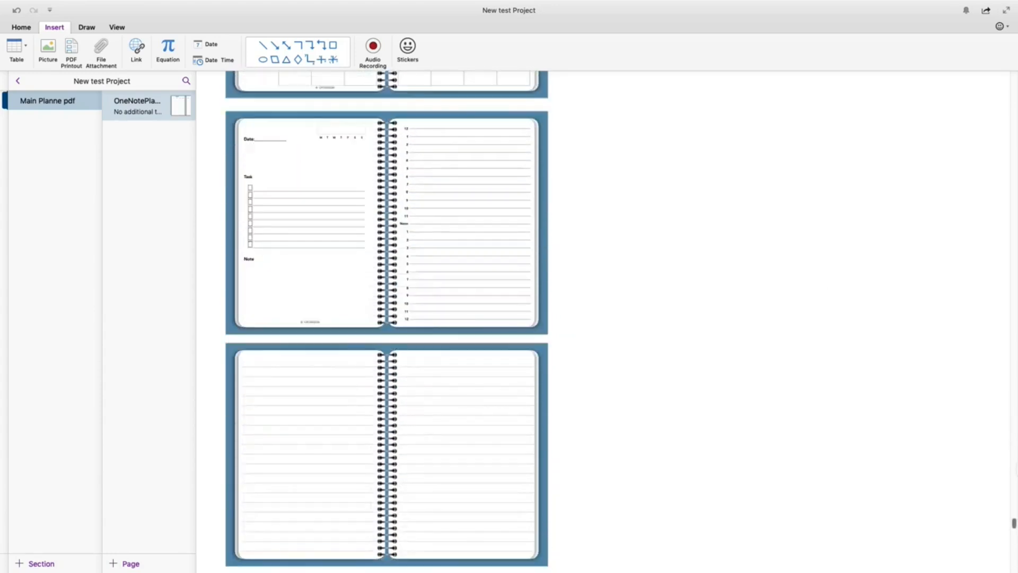
pyautogui.moveTo(1014, 522); pyautogui.dragTo(1001, 79)
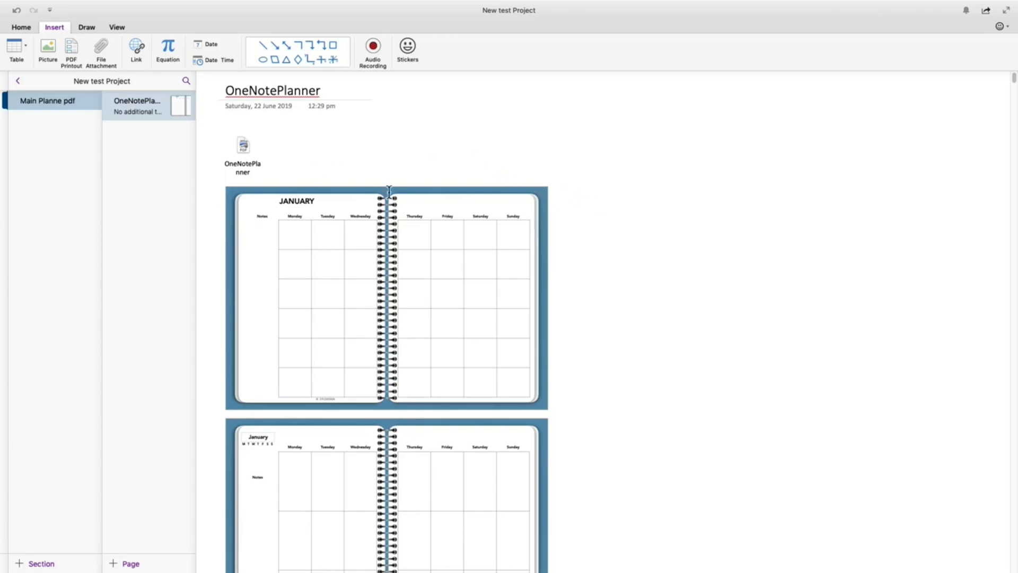
pyautogui.scroll(-1, 533, 258)
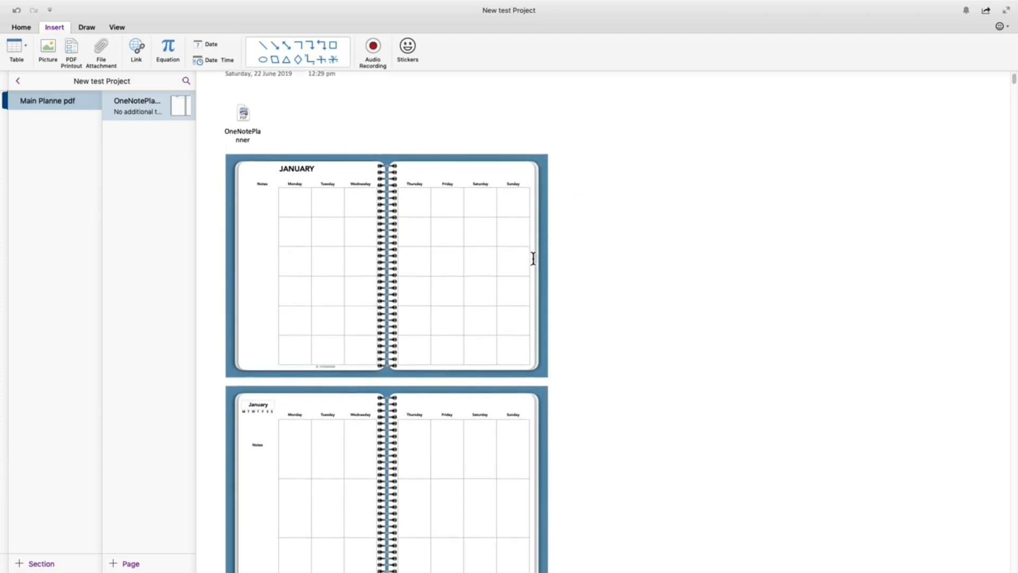
pyautogui.scroll(-1, 533, 257)
pyautogui.scroll(-8, 533, 258)
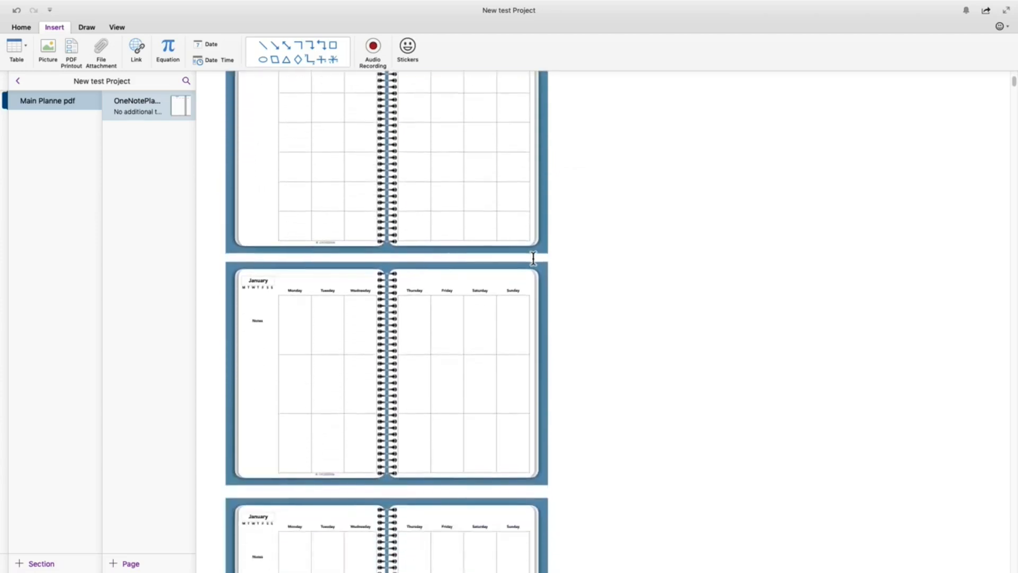
pyautogui.scroll(4, 533, 257)
pyautogui.scroll(-15, 533, 258)
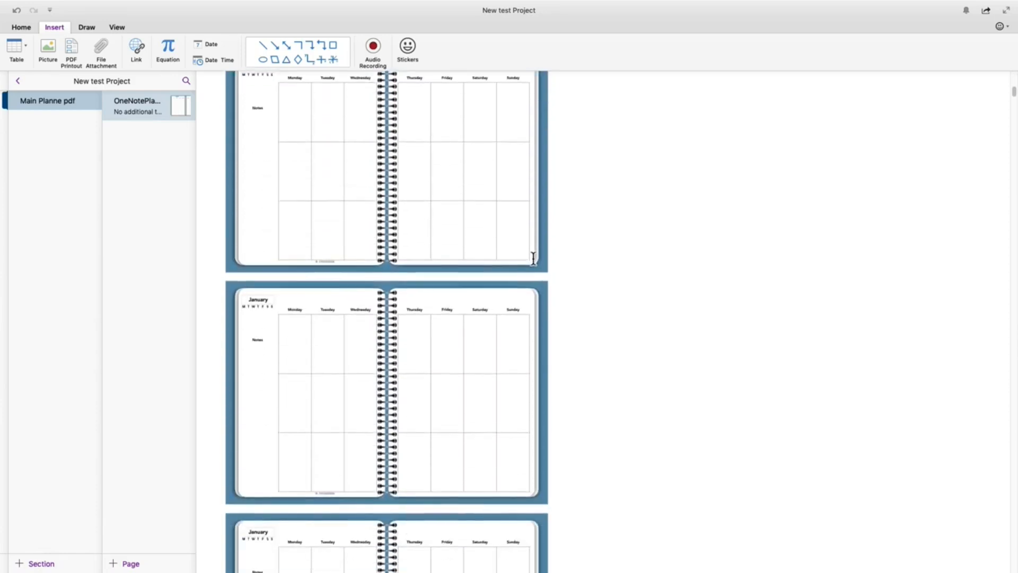
pyautogui.scroll(-18, 533, 258)
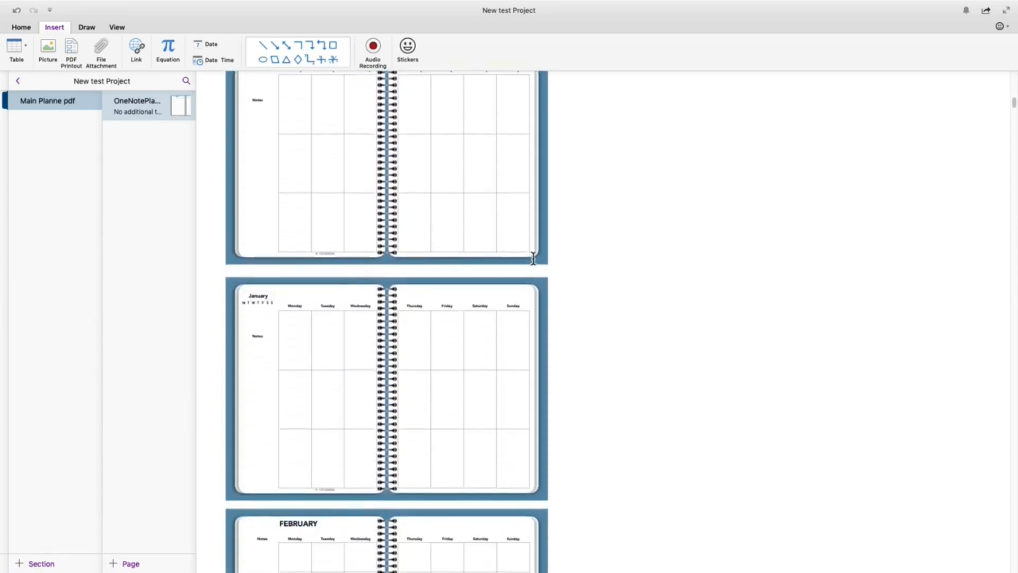
pyautogui.scroll(-10, 533, 258)
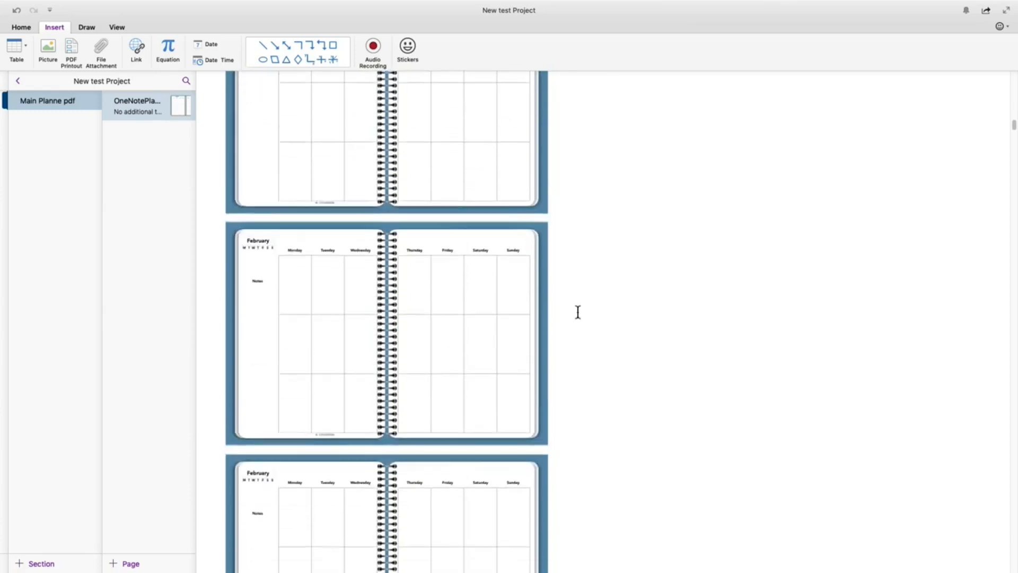
# - Examine the template spreads at the printout's end, from the daily task and note pages to the meal planner and savings tracker, and return to its beginning
pyautogui.moveTo(1013, 126); pyautogui.dragTo(1012, 525)
pyautogui.scroll(8, 761, 182)
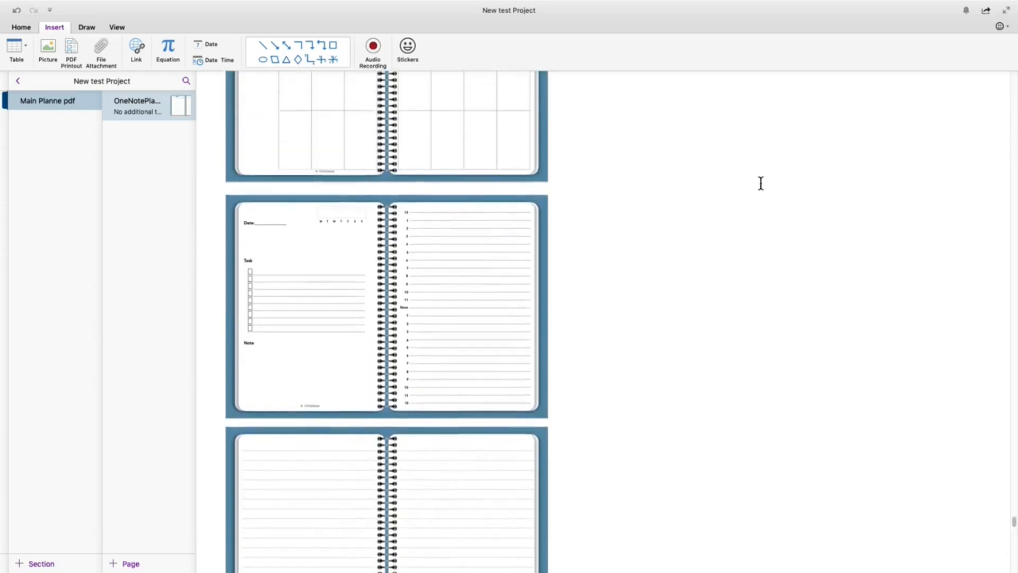
pyautogui.scroll(-5, 761, 183)
pyautogui.scroll(2, 762, 183)
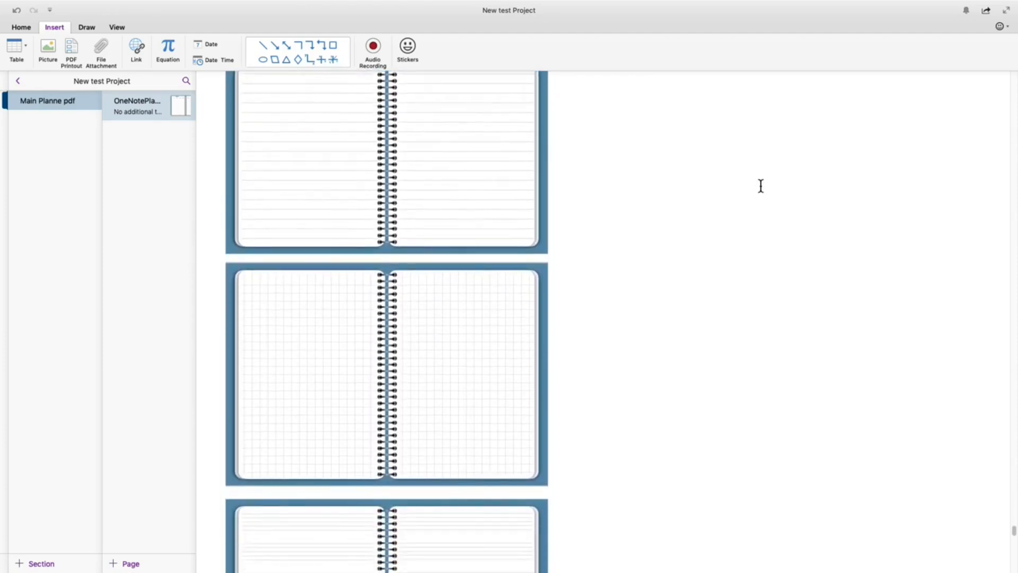
pyautogui.scroll(-2, 761, 186)
pyautogui.scroll(-4, 761, 186)
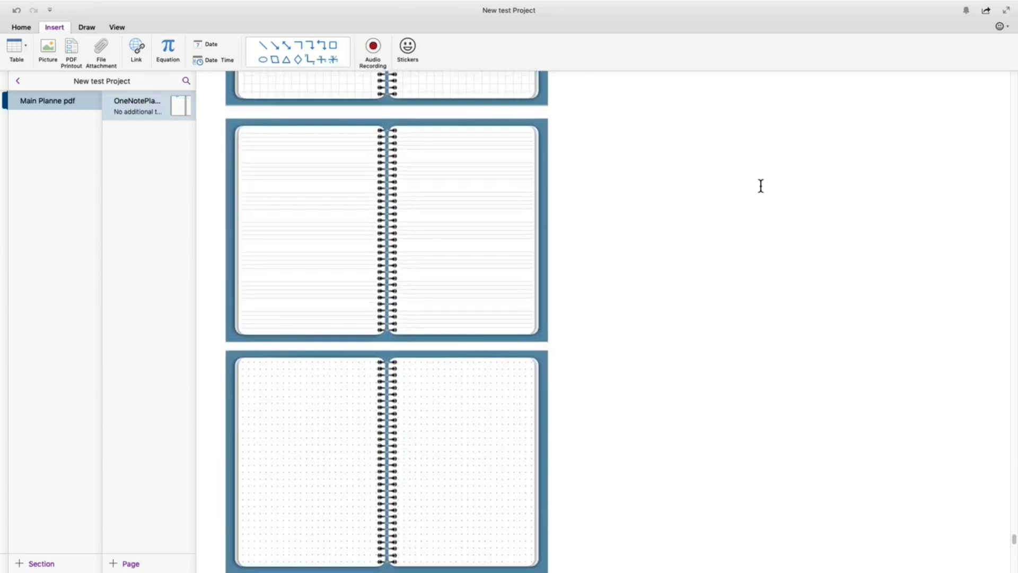
pyautogui.scroll(-4, 761, 186)
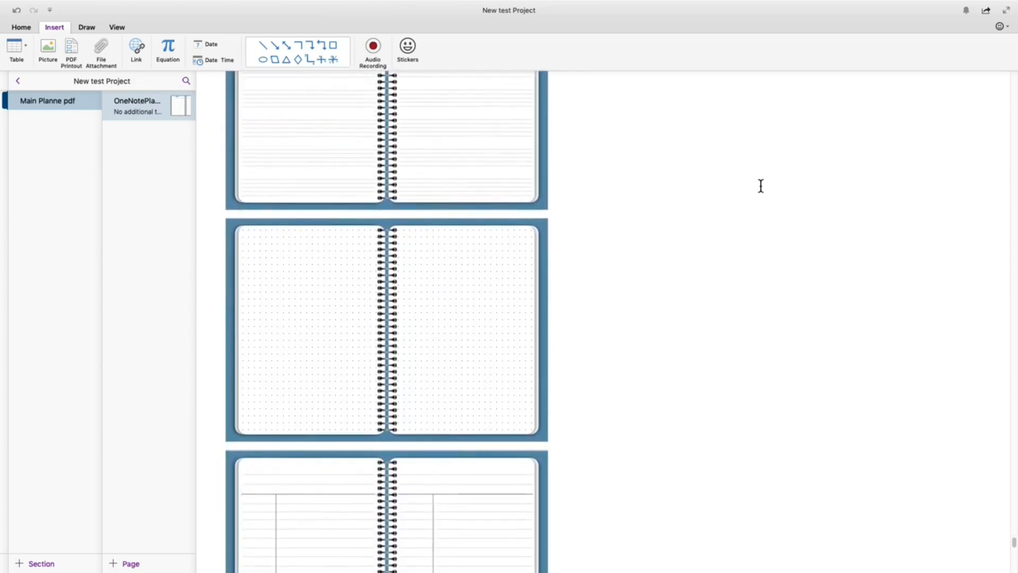
pyautogui.scroll(-5, 761, 186)
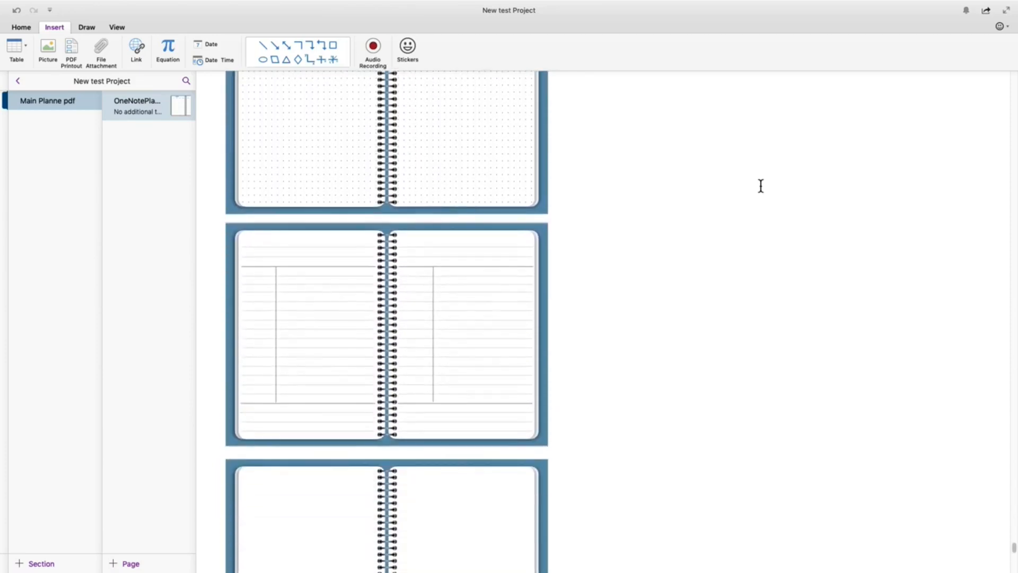
pyautogui.scroll(-6, 761, 186)
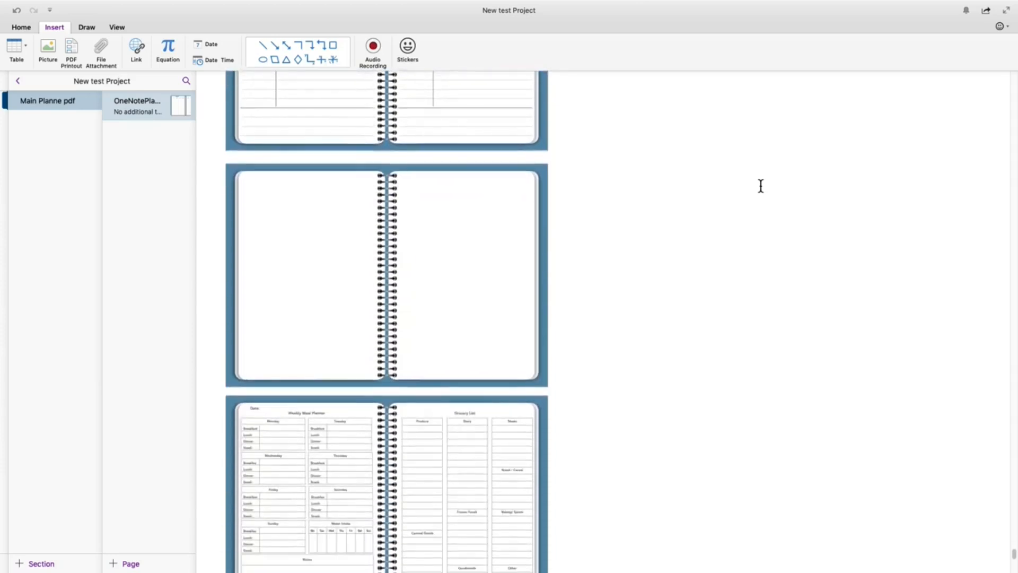
pyautogui.scroll(-1, 761, 185)
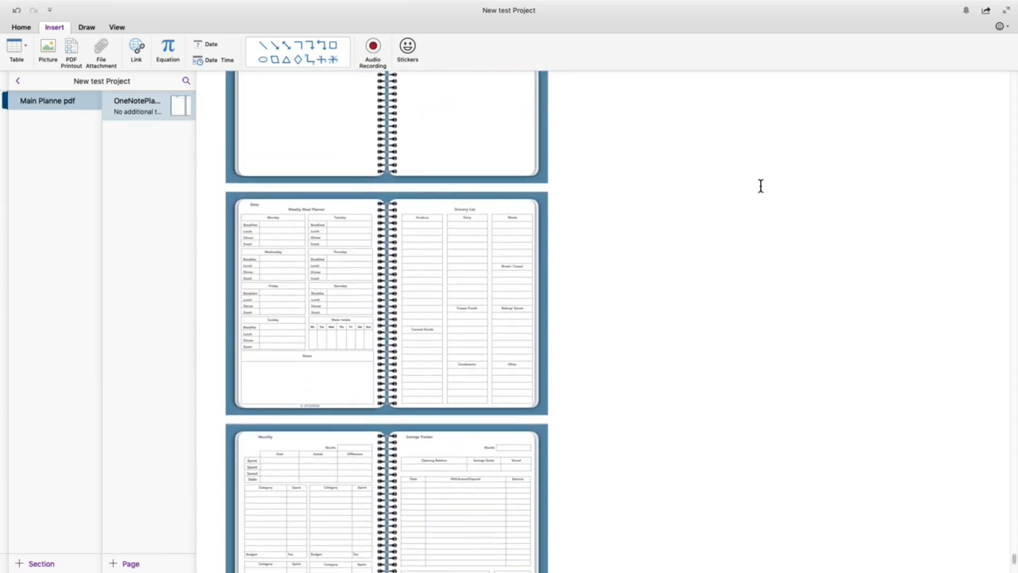
pyautogui.scroll(-3, 761, 186)
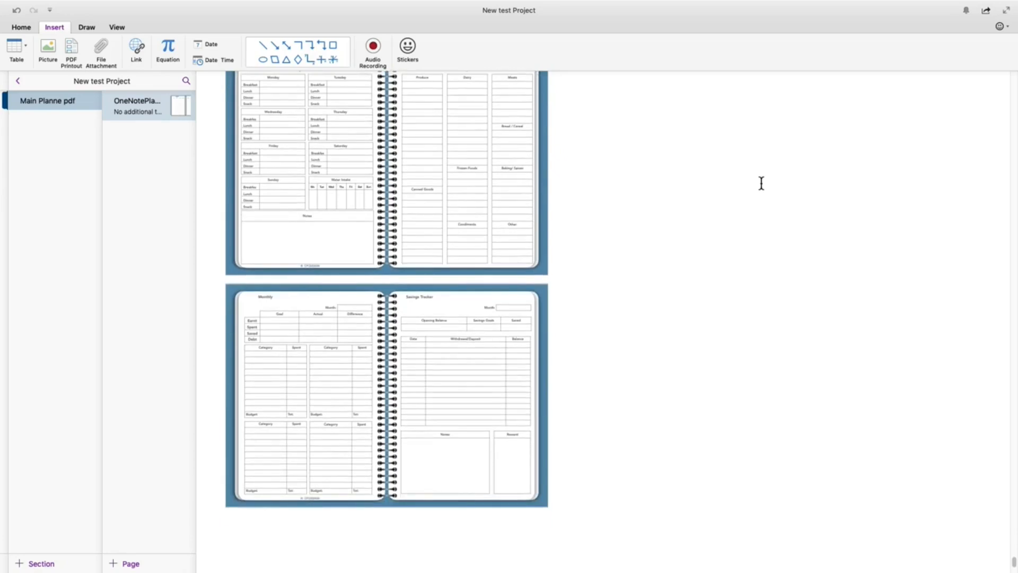
pyautogui.scroll(12, 759, 182)
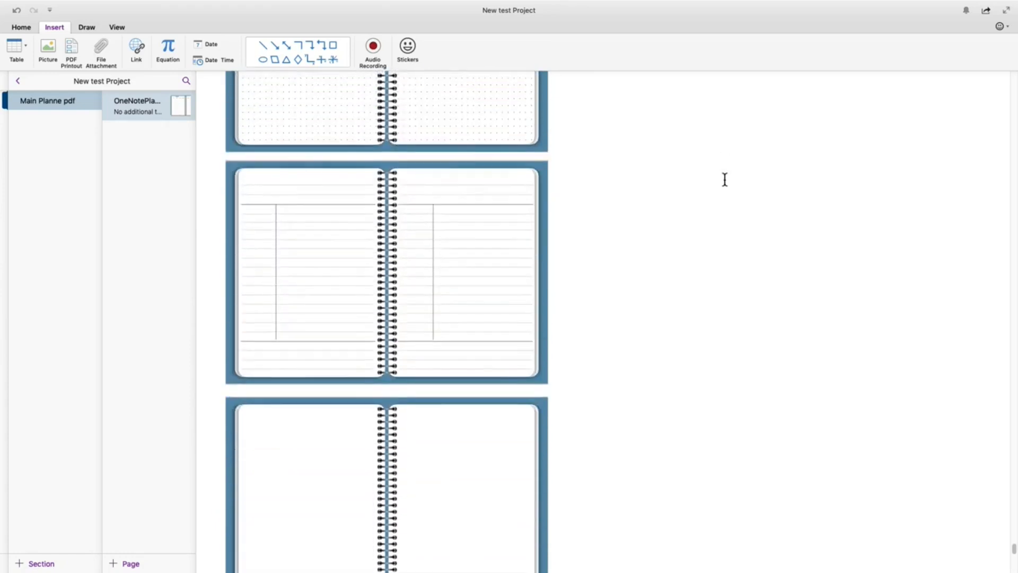
pyautogui.scroll(4, 724, 179)
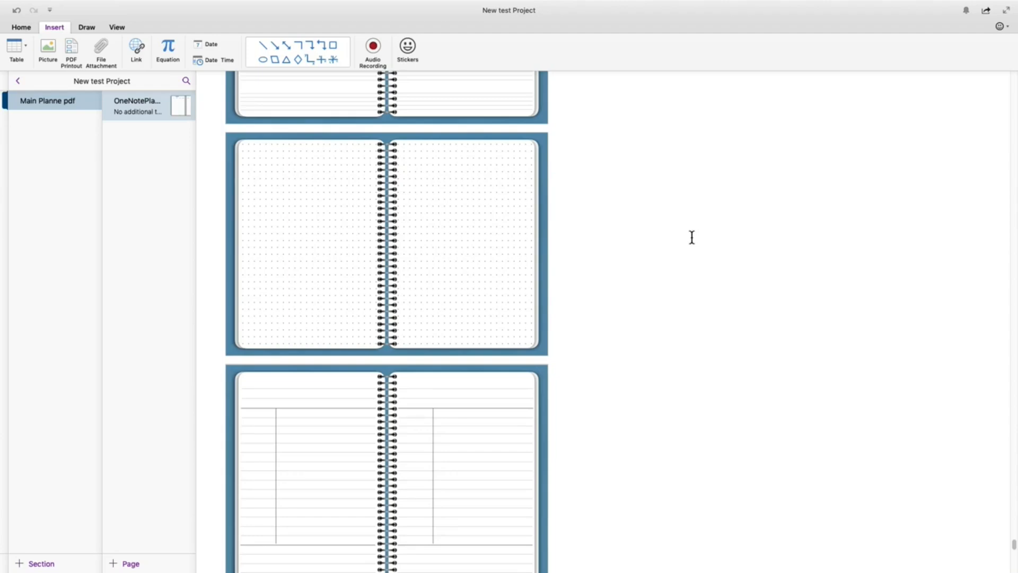
pyautogui.scroll(15, 692, 237)
pyautogui.scroll(20, 692, 238)
pyautogui.scroll(10, 692, 239)
pyautogui.scroll(10, 692, 240)
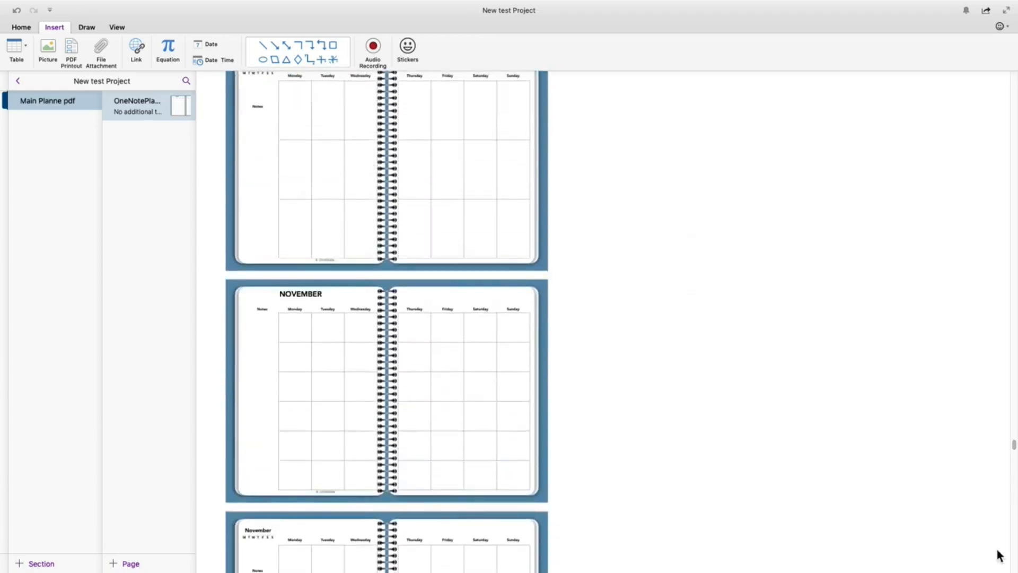
pyautogui.moveTo(1007, 450); pyautogui.dragTo(1002, 27)
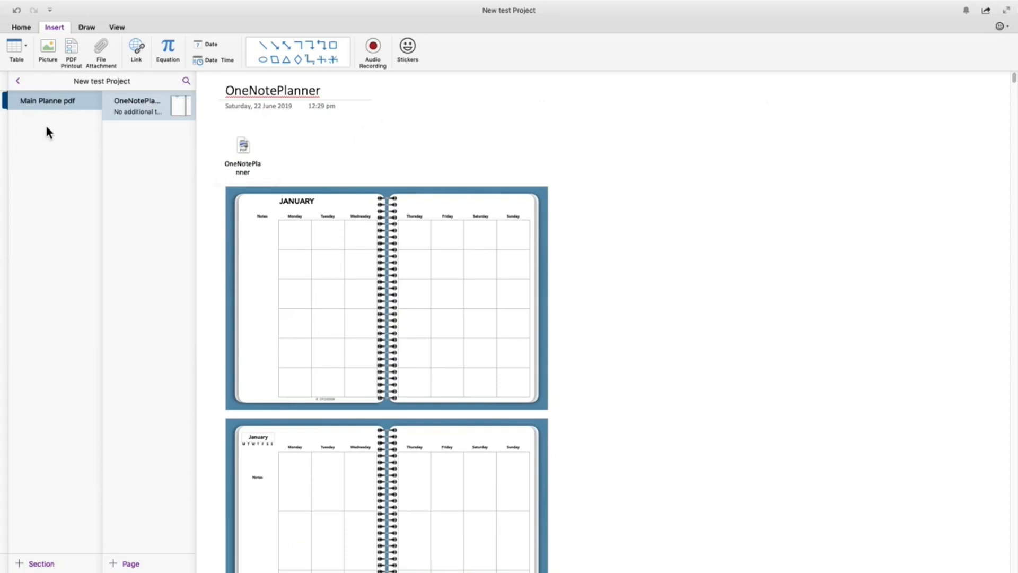
# - Add twelve new sections to the notebook after the Main Planne pdf section
pyautogui.click(19, 563)
pyautogui.click(19, 564)
pyautogui.click(19, 563)
pyautogui.click(19, 563)
pyautogui.click(19, 563)
pyautogui.click(19, 563)
pyautogui.click(19, 564)
pyautogui.click(19, 563)
pyautogui.click(19, 563)
pyautogui.click(20, 563)
pyautogui.click(19, 564)
pyautogui.click(19, 563)
# - Rename New Section 1 as "Jan" and New Section 2 as "Feb"
pyautogui.click(51, 122)
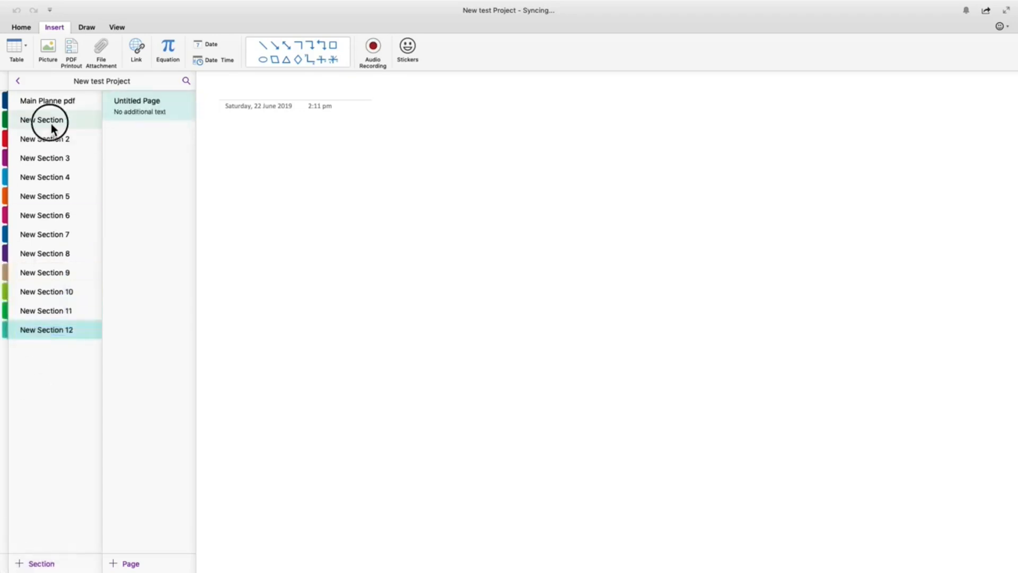
pyautogui.rightClick(51, 123)
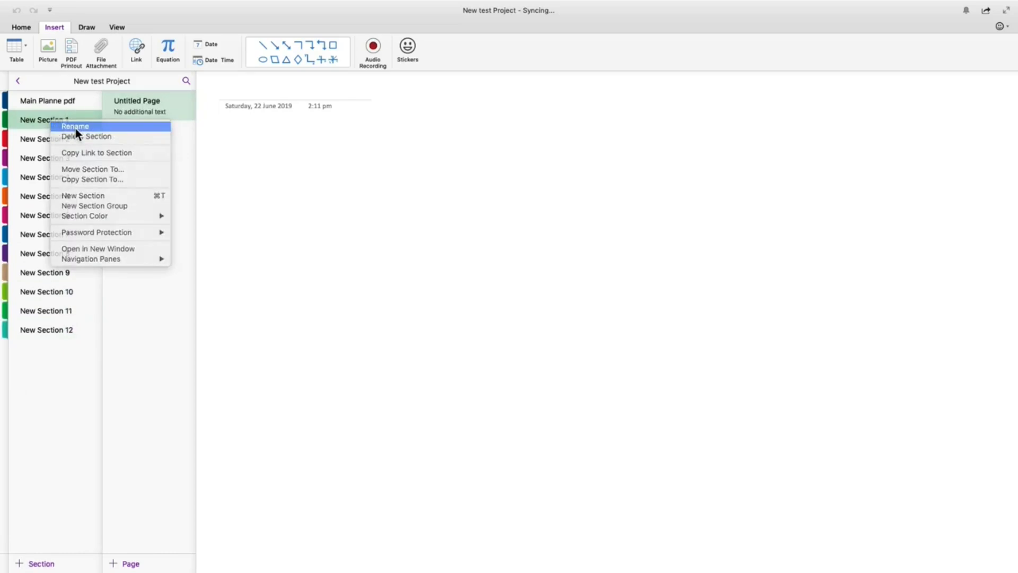
pyautogui.click(75, 128)
pyautogui.write('Jan')
pyautogui.rightClick(46, 137)
pyautogui.click(71, 142)
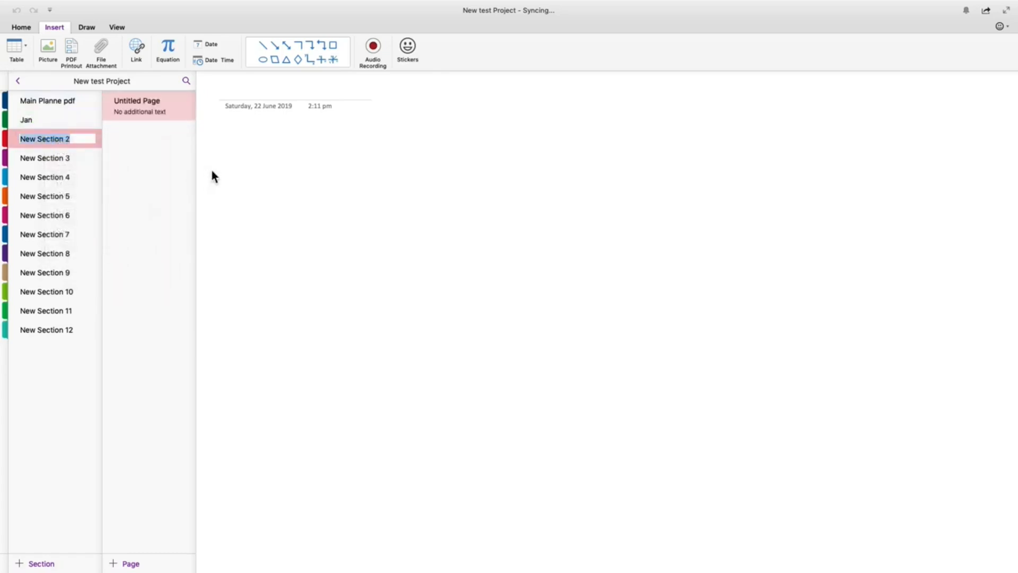
pyautogui.write('Feb')
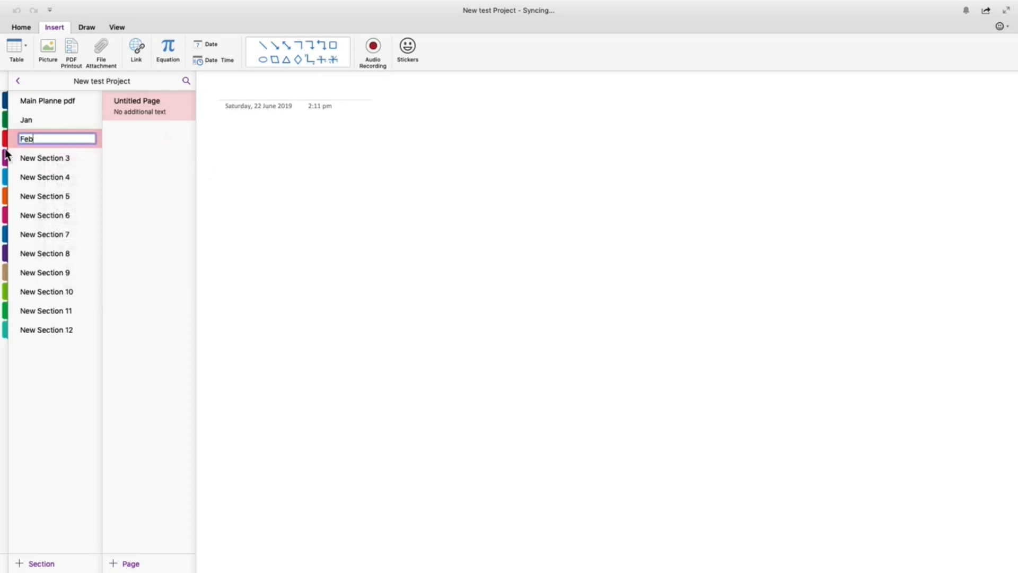
# - Rename New Section 3 as "Mar"
pyautogui.rightClick(36, 157)
pyautogui.click(55, 159)
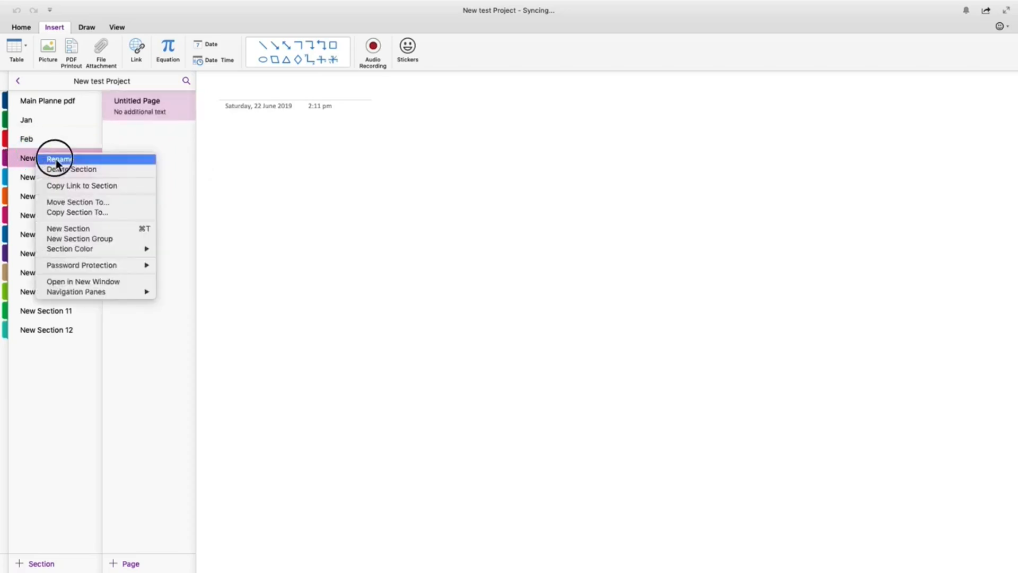
pyautogui.write('Mar')
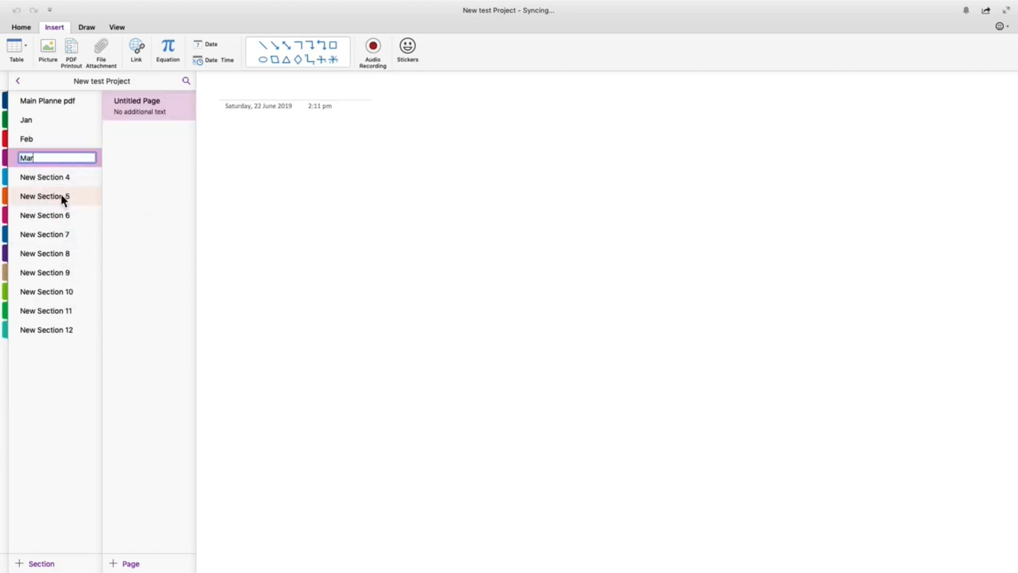
pyautogui.click(40, 175)
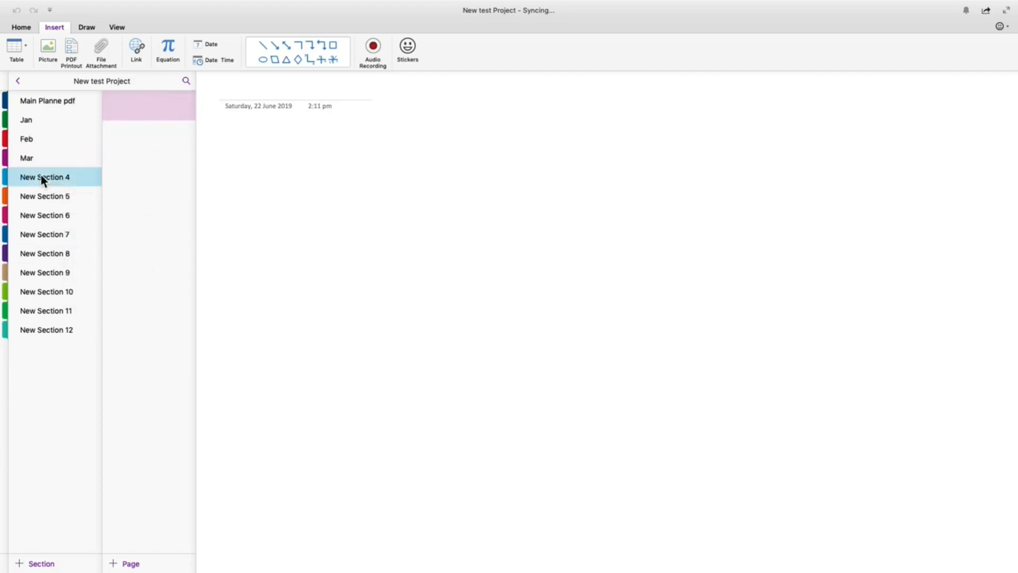
# - Rename New Section 4 as "Apr" and New Section 5 as "May"
pyautogui.rightClick(40, 175)
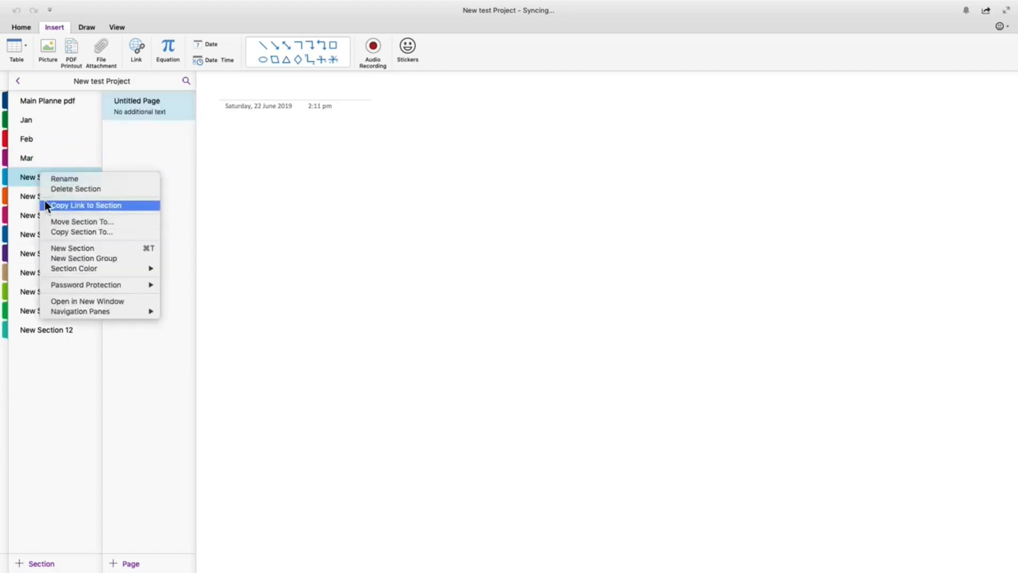
pyautogui.click(60, 179)
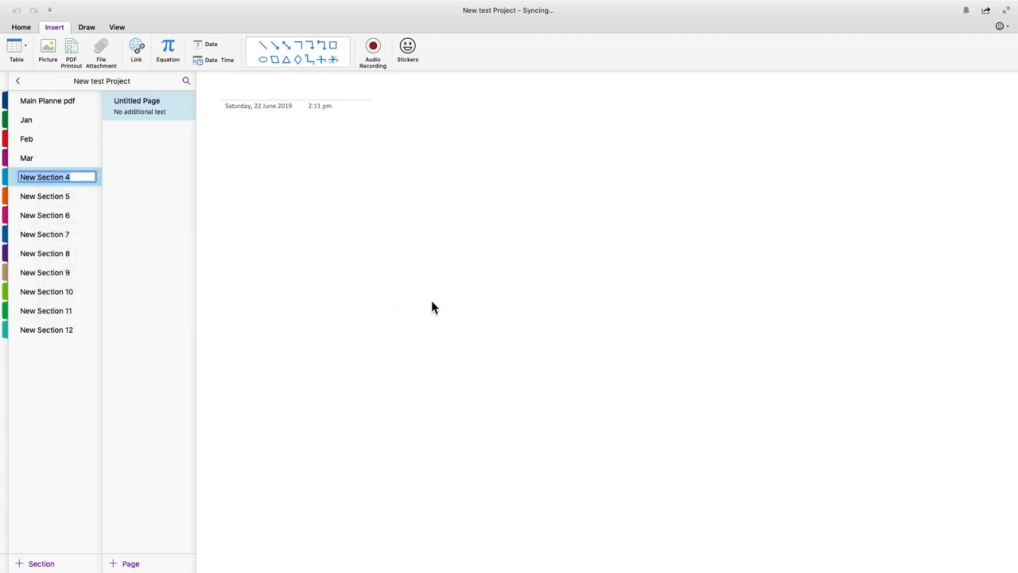
pyautogui.write('Apr')
pyautogui.click(49, 200)
pyautogui.rightClick(49, 200)
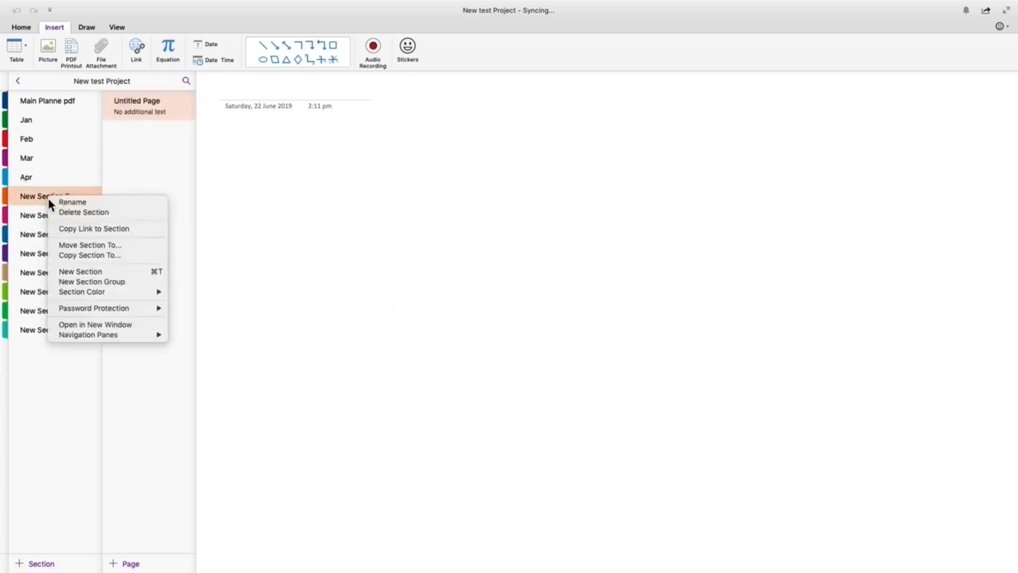
pyautogui.click(69, 202)
pyautogui.write('May')
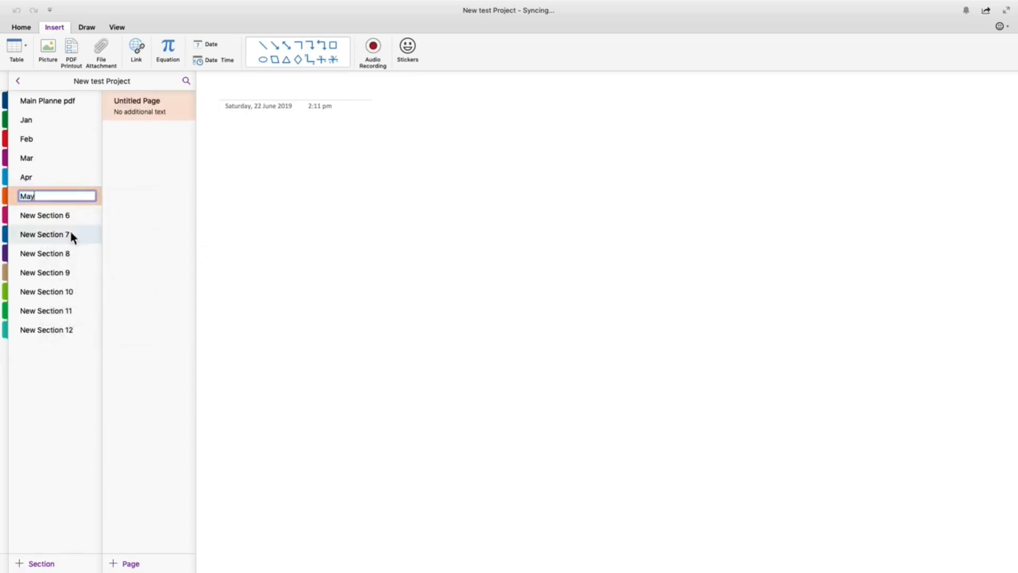
# - Rename New Section 6 as "Jun" and New Section 7 as "Jul"
pyautogui.click(33, 216)
pyautogui.rightClick(34, 215)
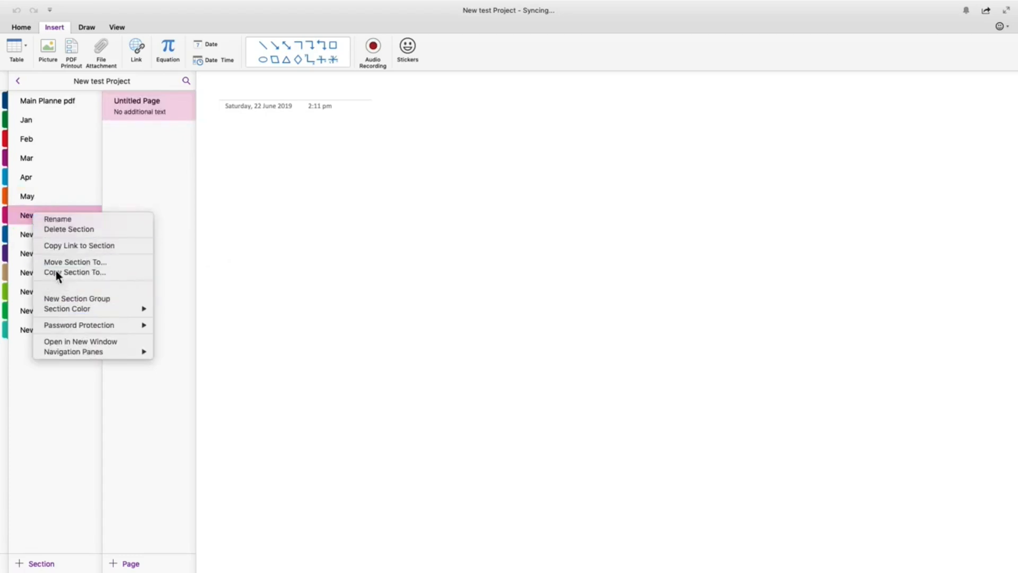
pyautogui.click(52, 219)
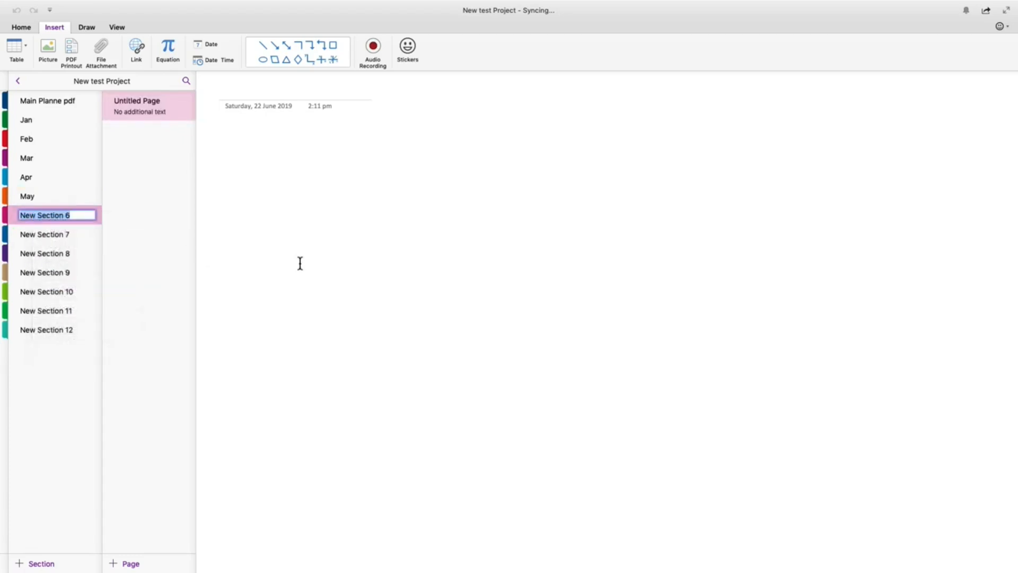
pyautogui.write('Jun')
pyautogui.rightClick(28, 234)
pyautogui.click(50, 234)
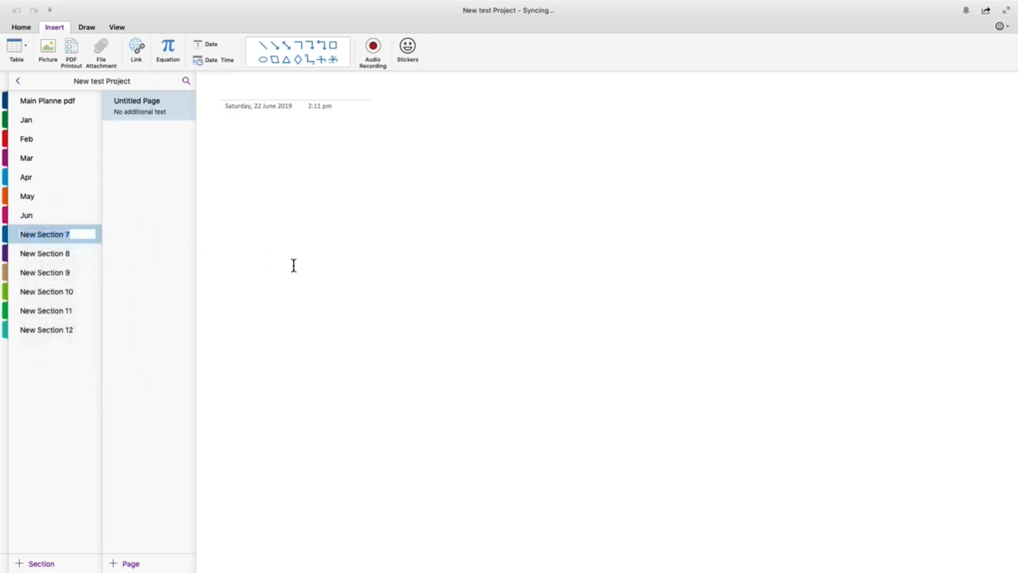
pyautogui.write('Jul')
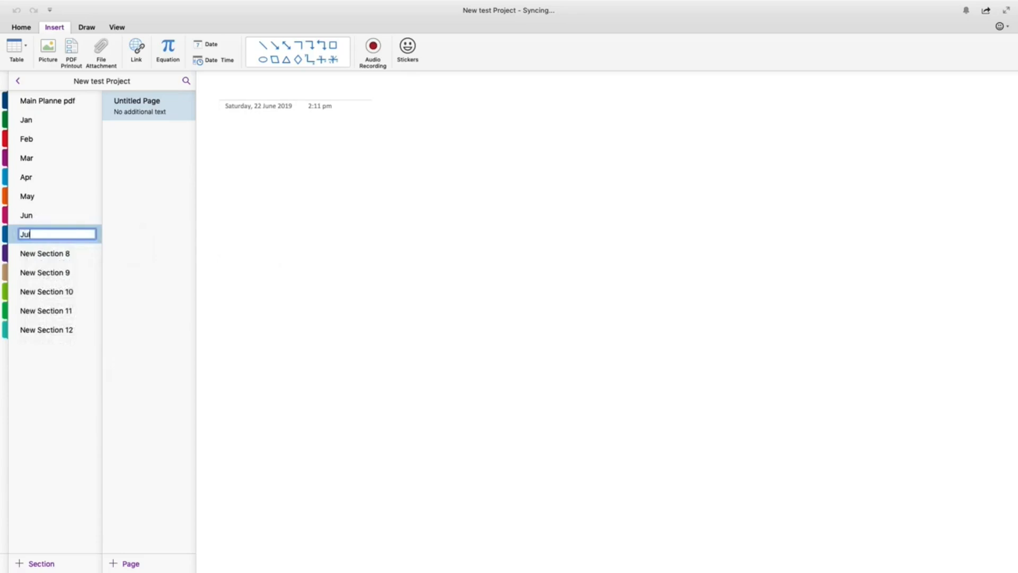
# - Rename New Section 8 as "Aug" and New Section 9 as "Sep"
pyautogui.rightClick(31, 255)
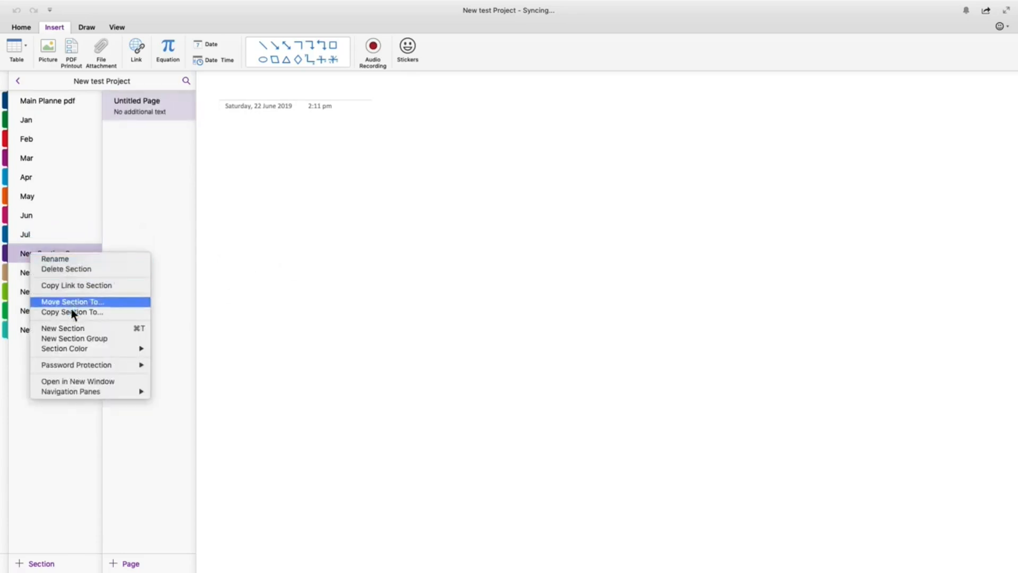
pyautogui.click(55, 259)
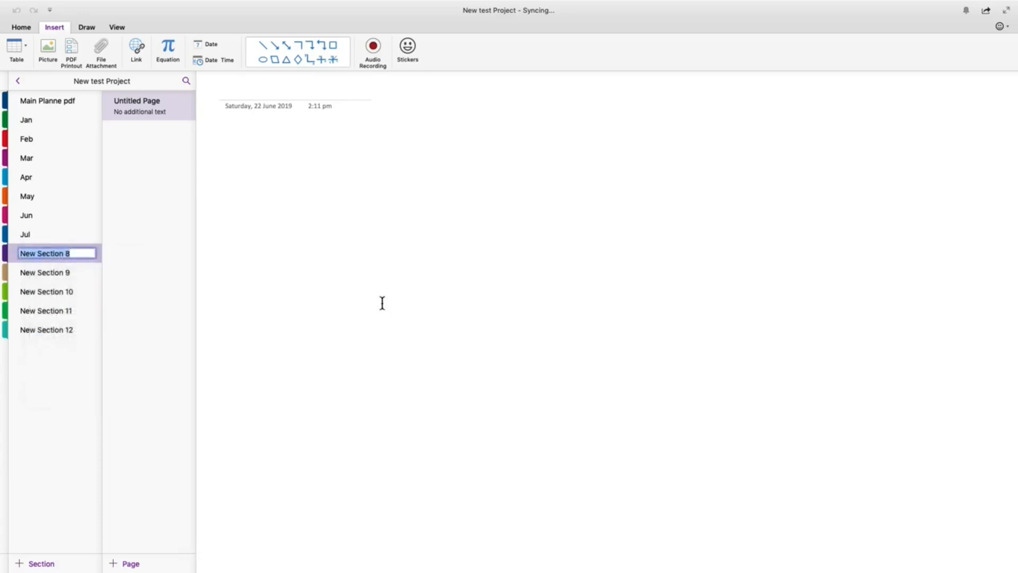
pyautogui.write('Aug')
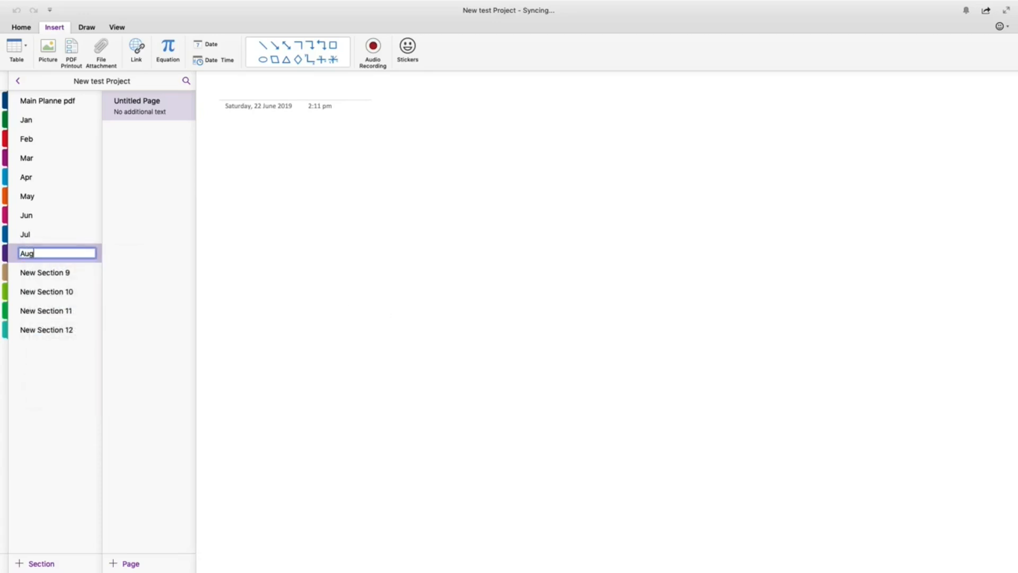
pyautogui.click(42, 274)
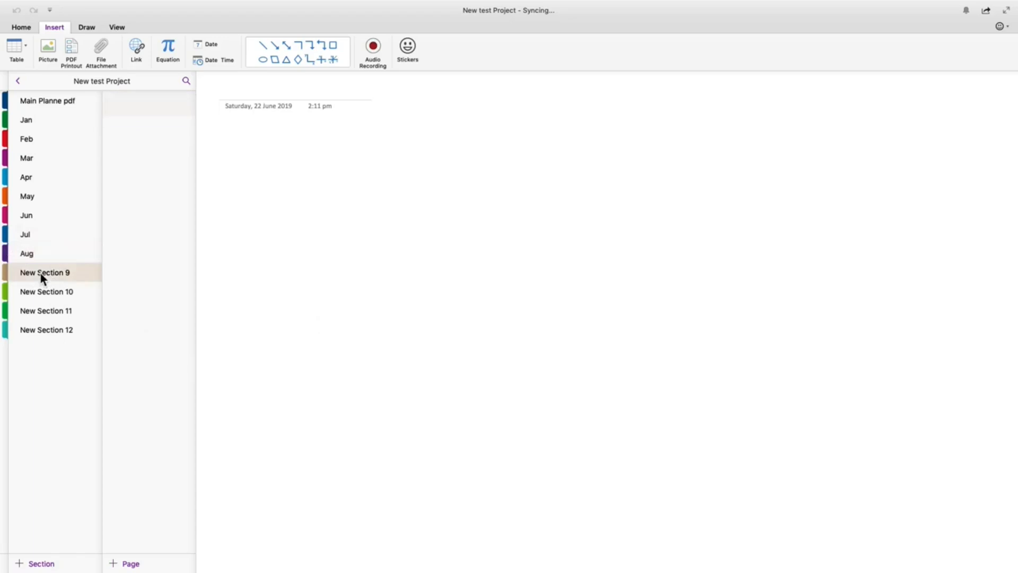
pyautogui.rightClick(41, 274)
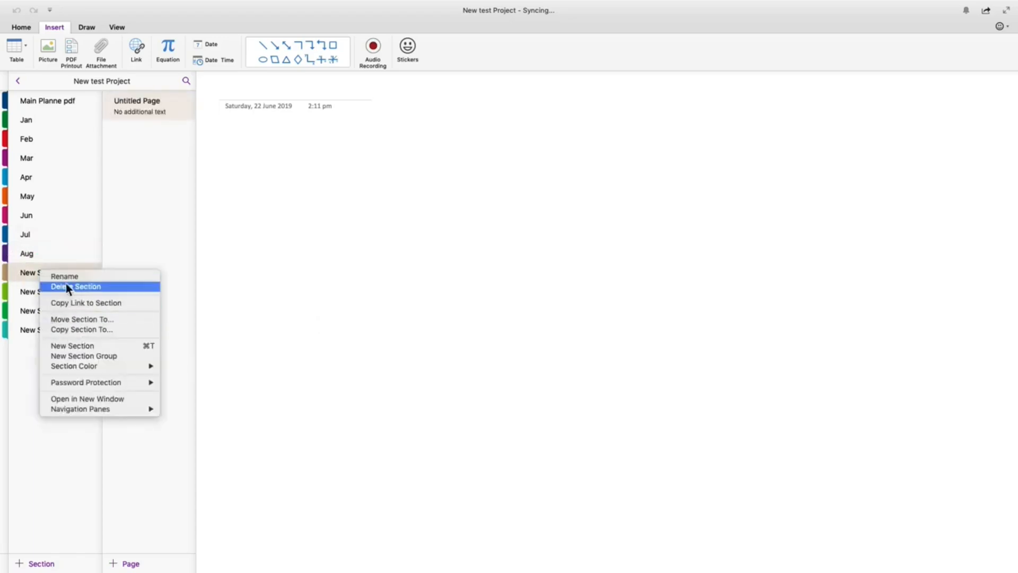
pyautogui.click(65, 276)
pyautogui.write('S')
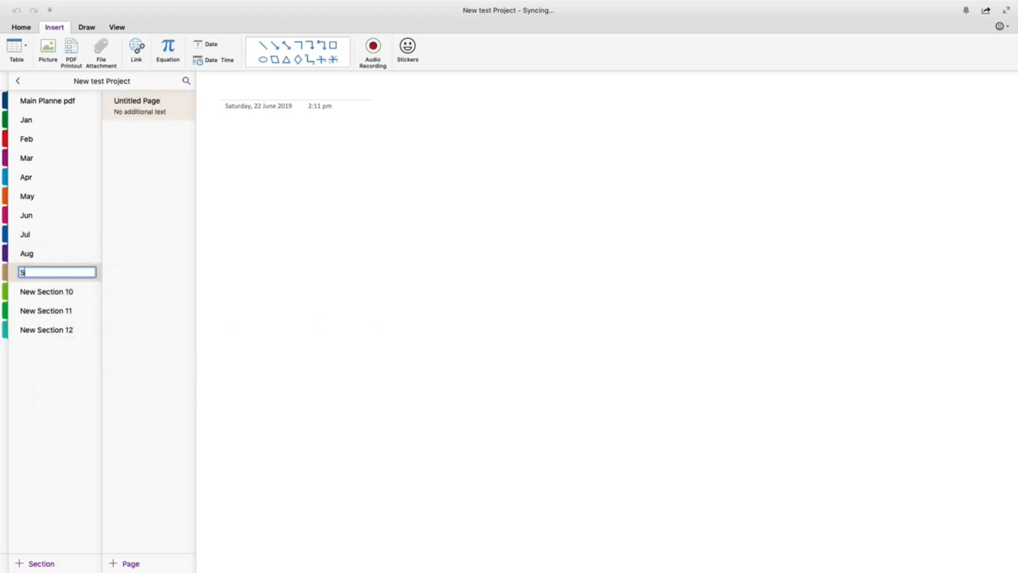
pyautogui.write('ep')
# - Rename New Section 10 as "Oct" and New Section 11 as "November"
pyautogui.click(36, 294)
pyautogui.rightClick(36, 294)
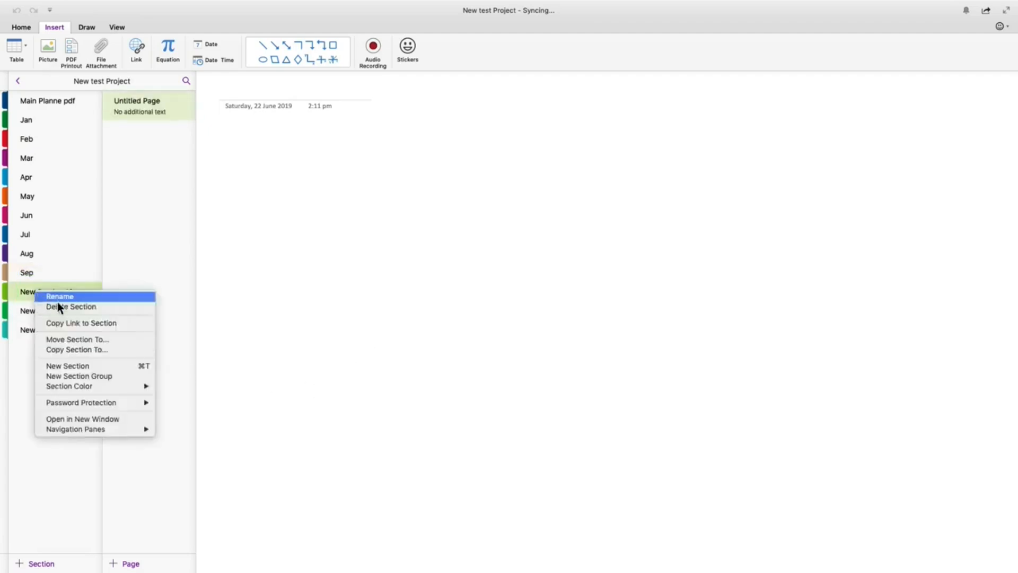
pyautogui.click(56, 296)
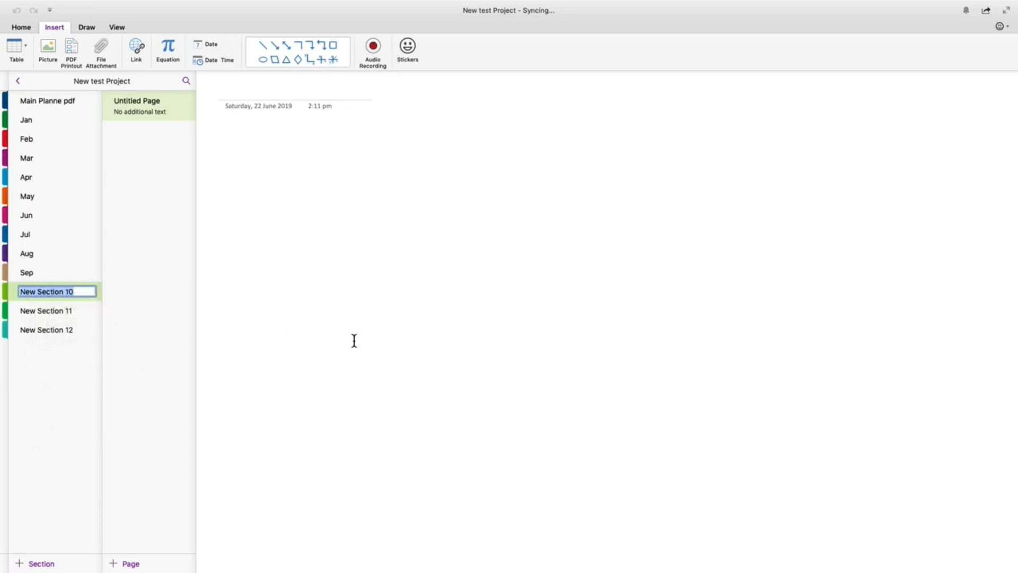
pyautogui.write('Oct')
pyautogui.click(30, 311)
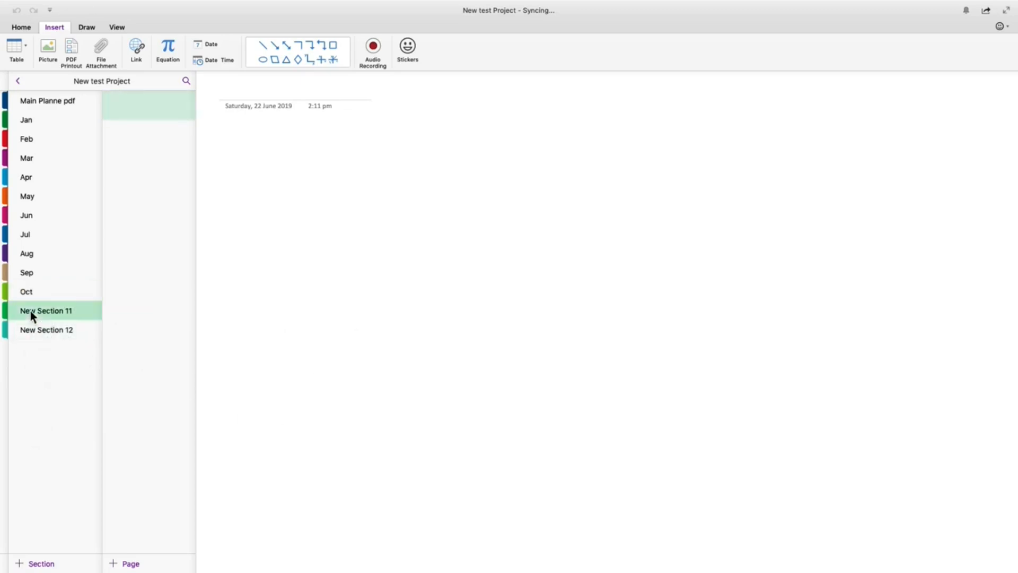
pyautogui.rightClick(30, 311)
pyautogui.click(52, 315)
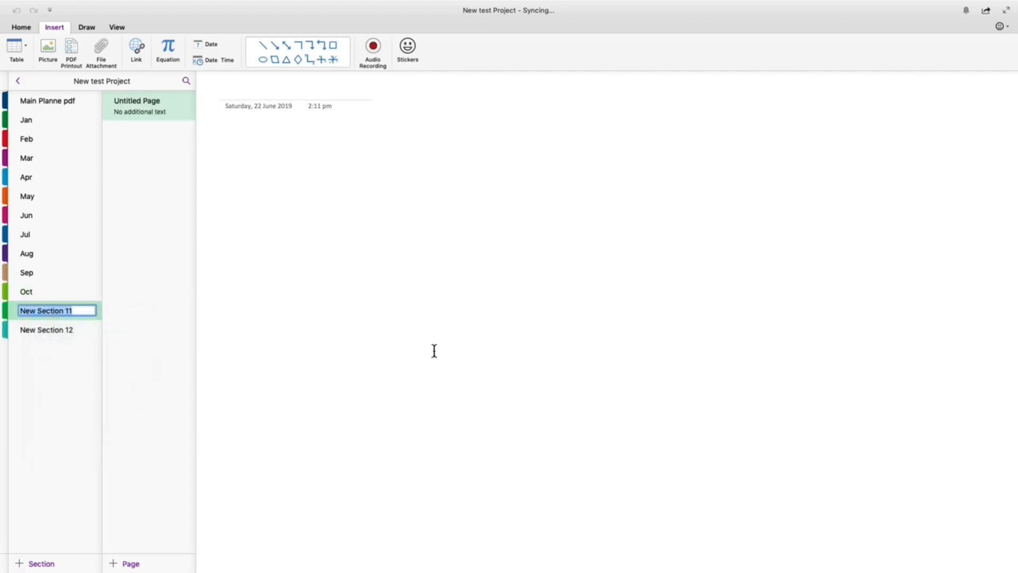
pyautogui.write('November')
# - Rename New Section 12 as "Dec"
pyautogui.click(38, 331)
pyautogui.rightClick(38, 331)
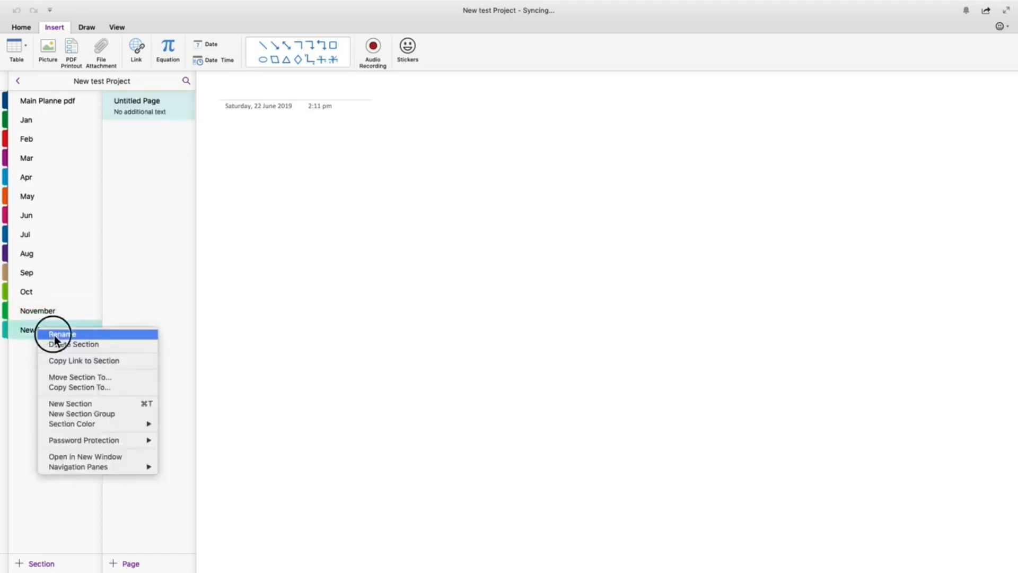
pyautogui.click(54, 335)
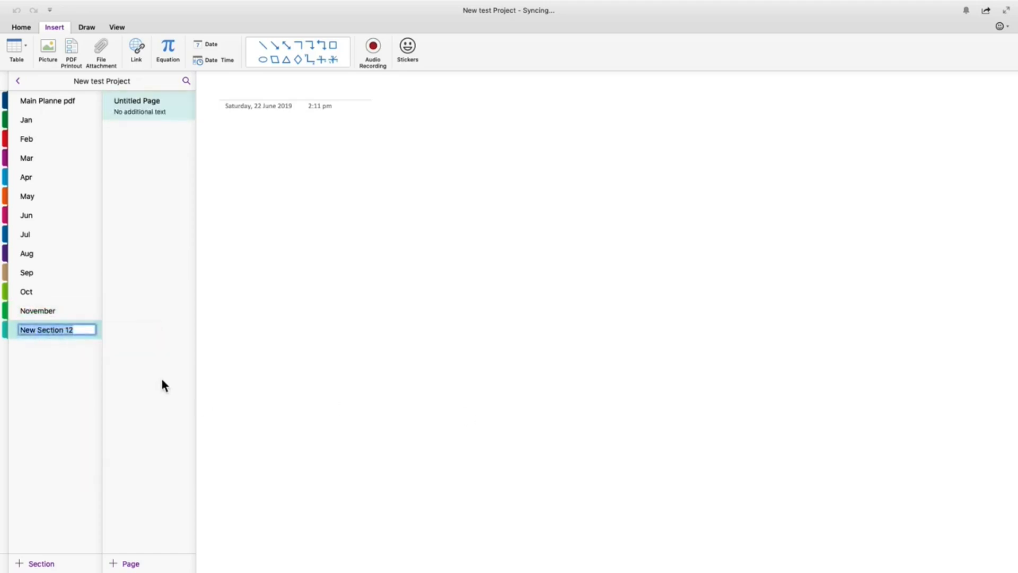
pyautogui.write('Dec')
# - Shorten the November section's name to "Nov" to match the other abbreviated months
pyautogui.click(36, 310)
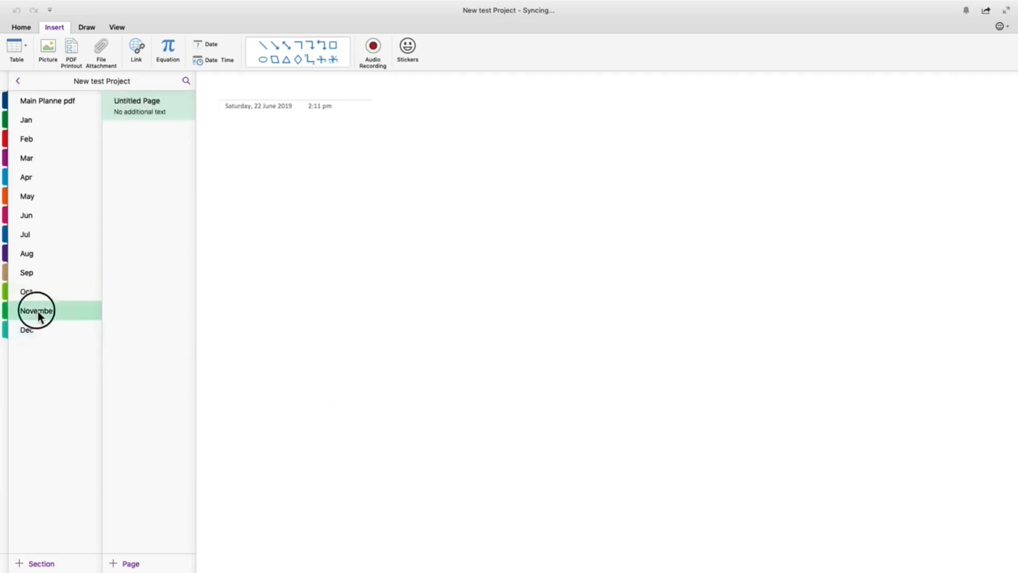
pyautogui.rightClick(37, 311)
pyautogui.click(53, 314)
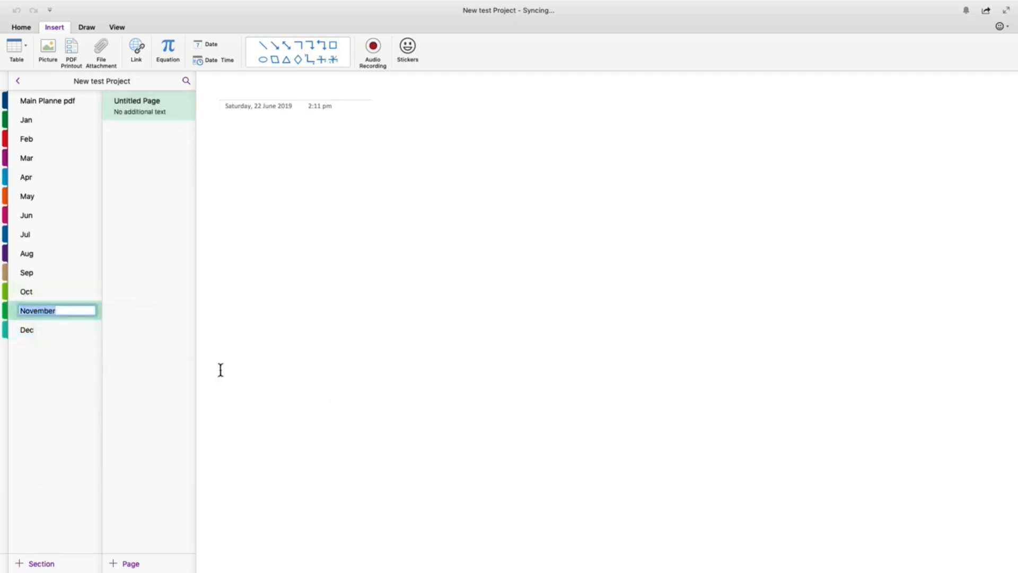
pyautogui.click(77, 313)
pyautogui.press('BackSpace')
pyautogui.press('BackSpace')
pyautogui.press('BackSpace')
pyautogui.press('BackSpace')
pyautogui.press('BackSpace')
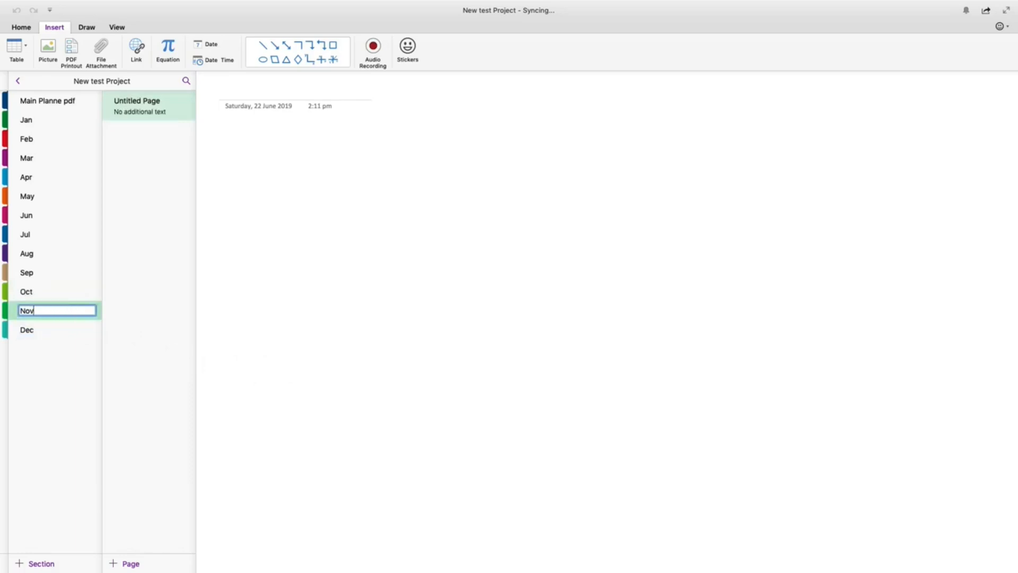
pyautogui.press('Return')
# - Add three new sections to the notebook after the Dec section
pyautogui.click(38, 330)
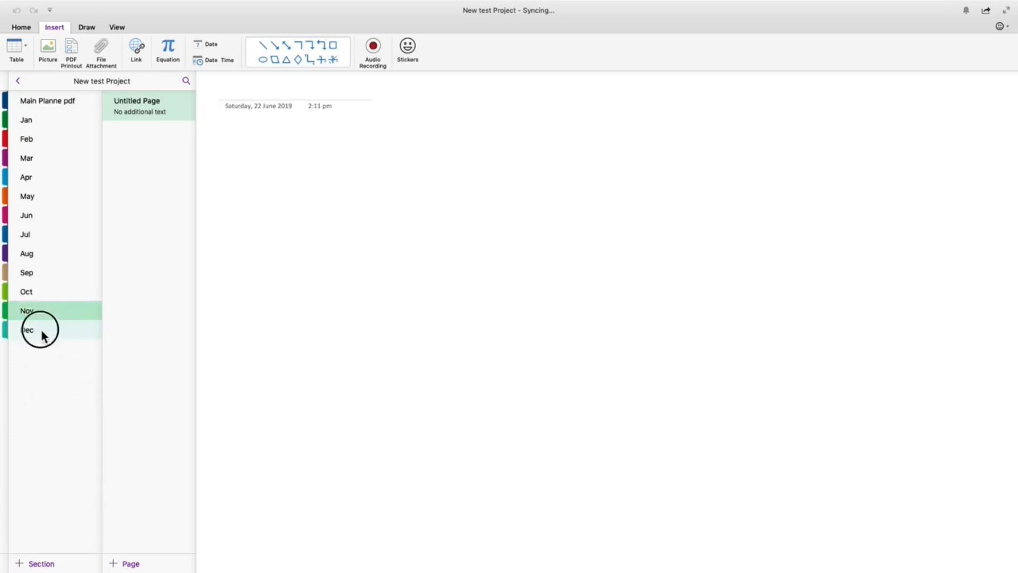
pyautogui.click(28, 566)
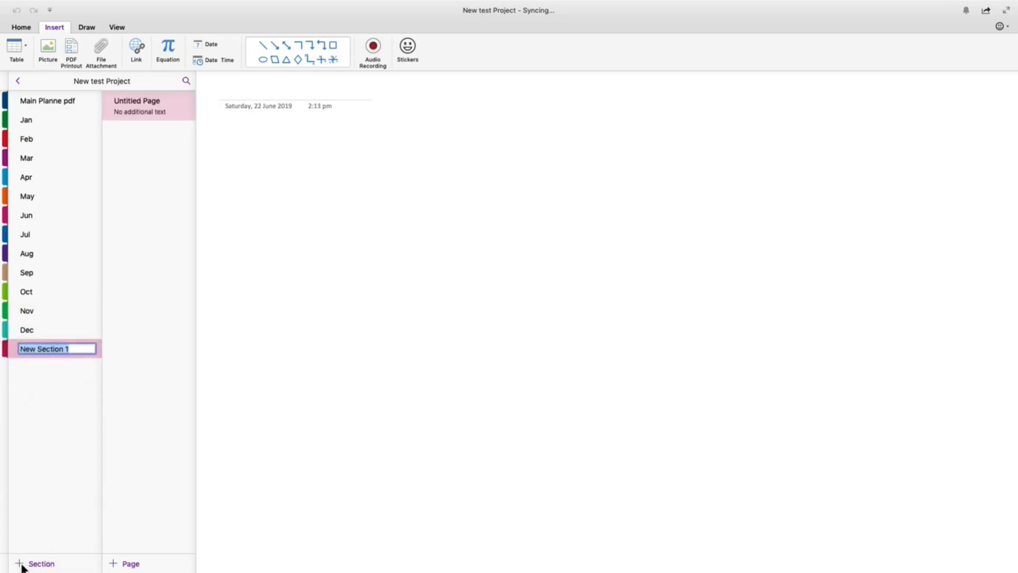
pyautogui.click(22, 565)
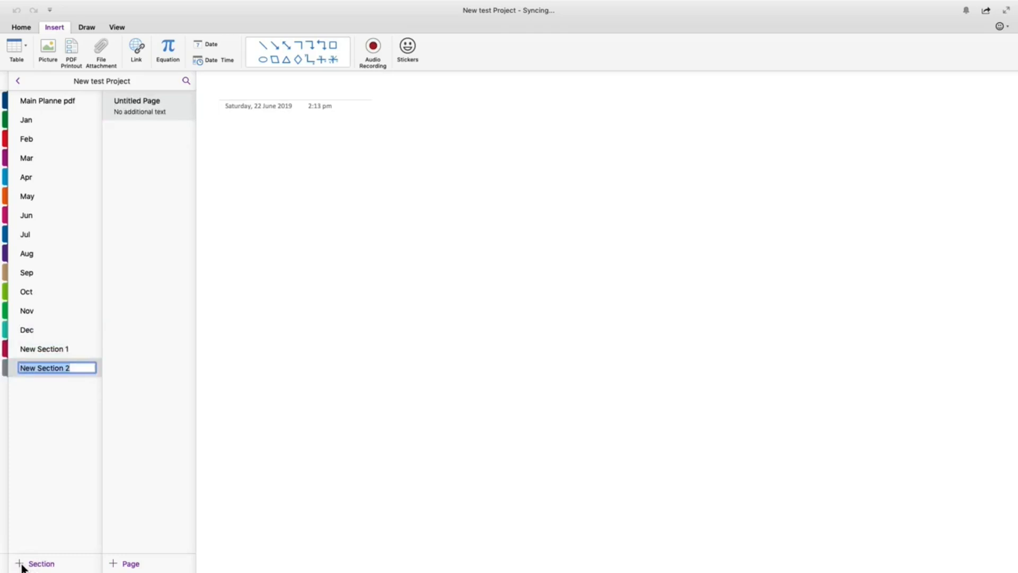
pyautogui.click(22, 565)
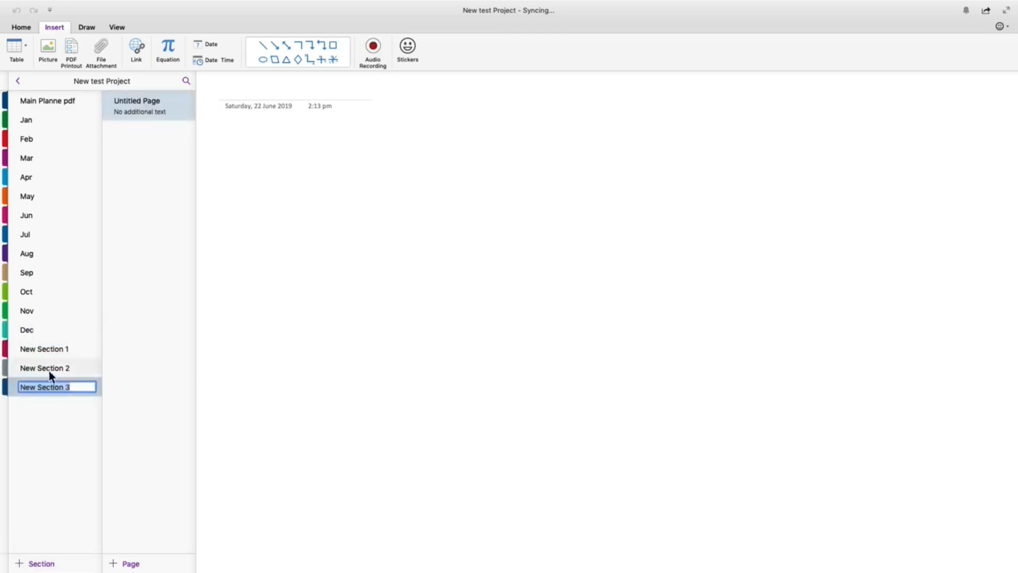
# - Rename New Section 1, just below Dec, as "Diary"
pyautogui.click(38, 350)
pyautogui.rightClick(38, 349)
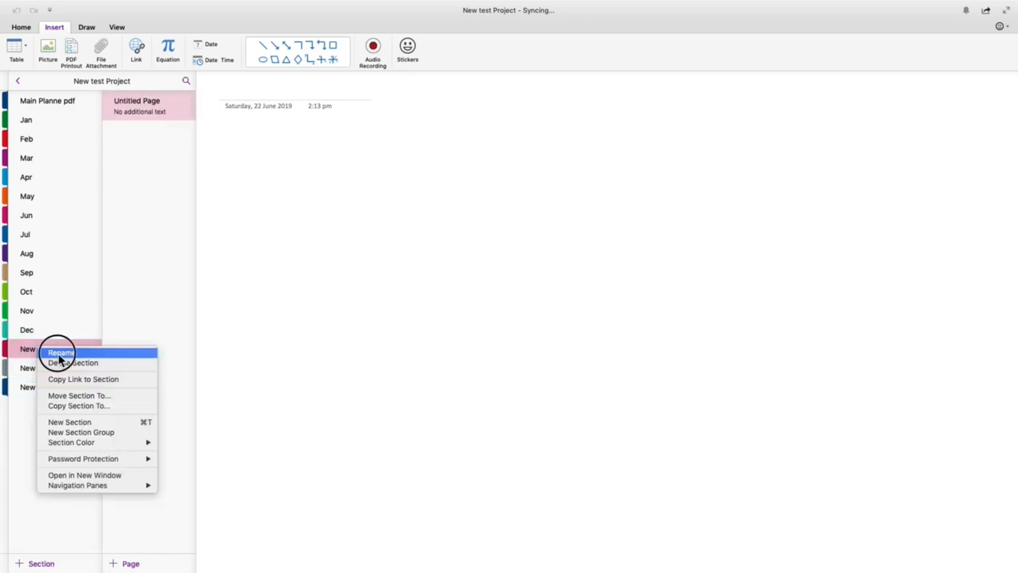
pyautogui.click(58, 352)
pyautogui.write('D')
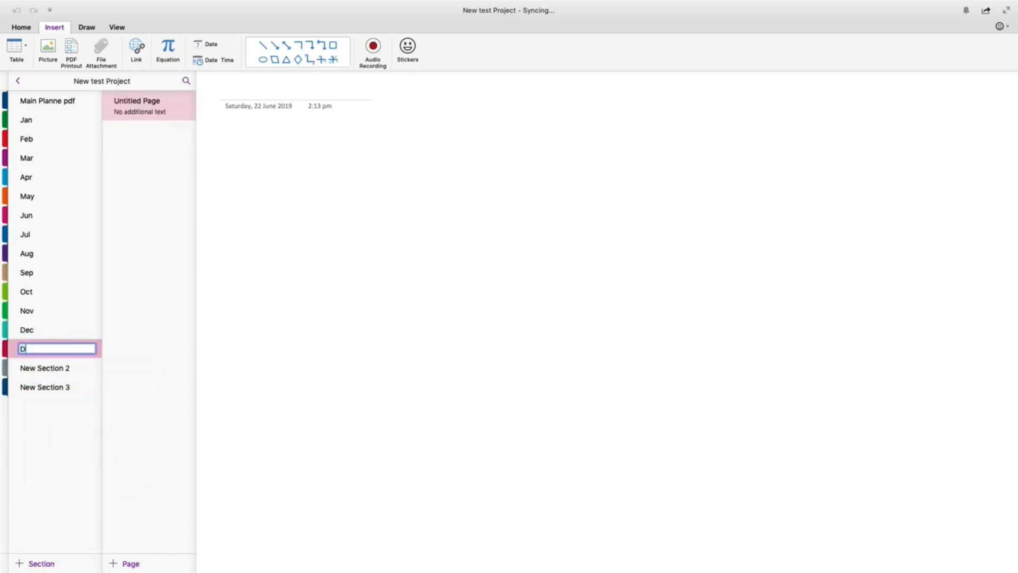
pyautogui.write('iary')
# - Rename New Section 2, just below Diary, as "Meals"
pyautogui.click(50, 369)
pyautogui.rightClick(49, 371)
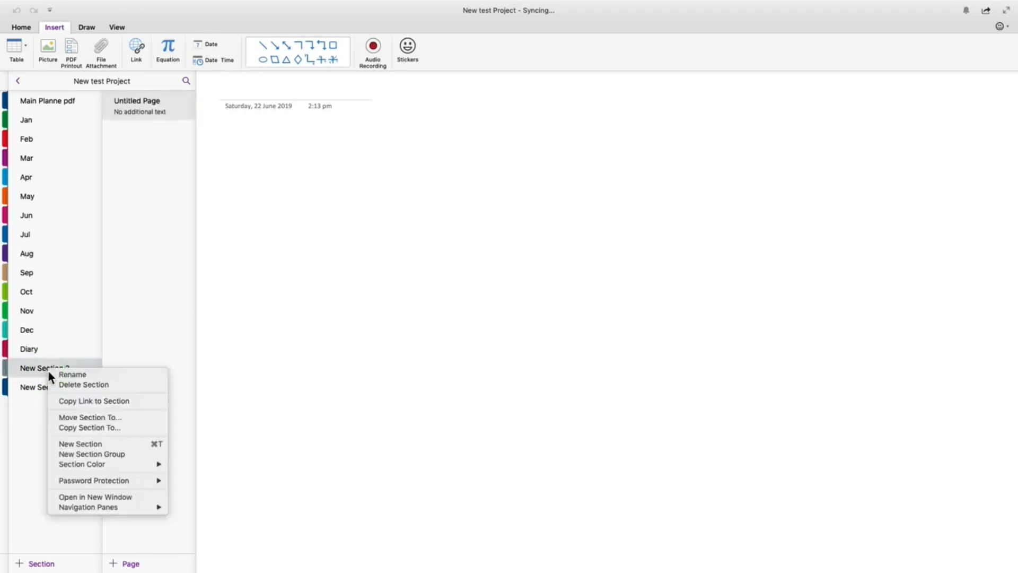
pyautogui.click(64, 375)
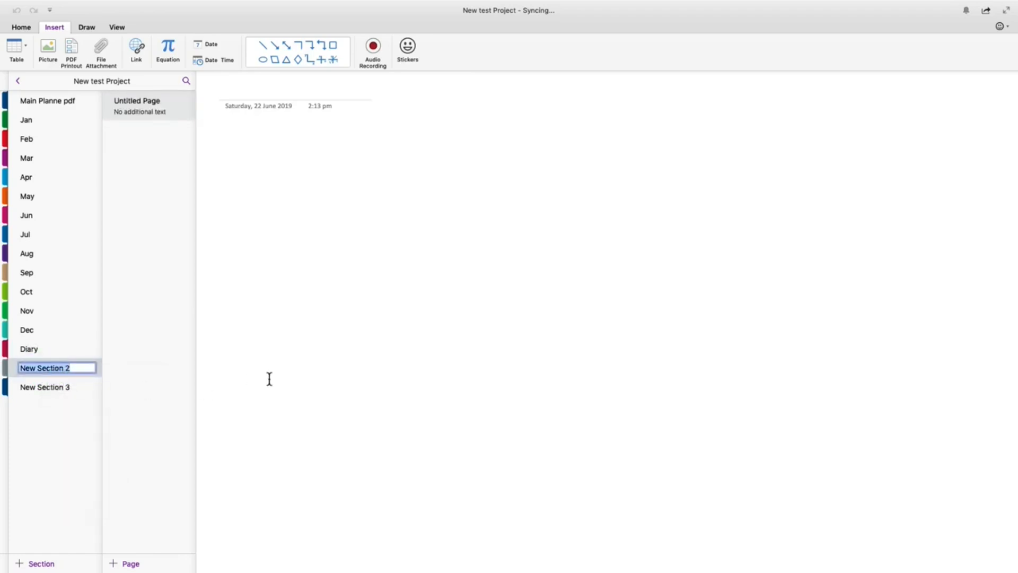
pyautogui.write('Maels')
pyautogui.press('BackSpace')
pyautogui.press('BackSpace')
pyautogui.press('BackSpace')
pyautogui.press('BackSpace')
pyautogui.write('eals')
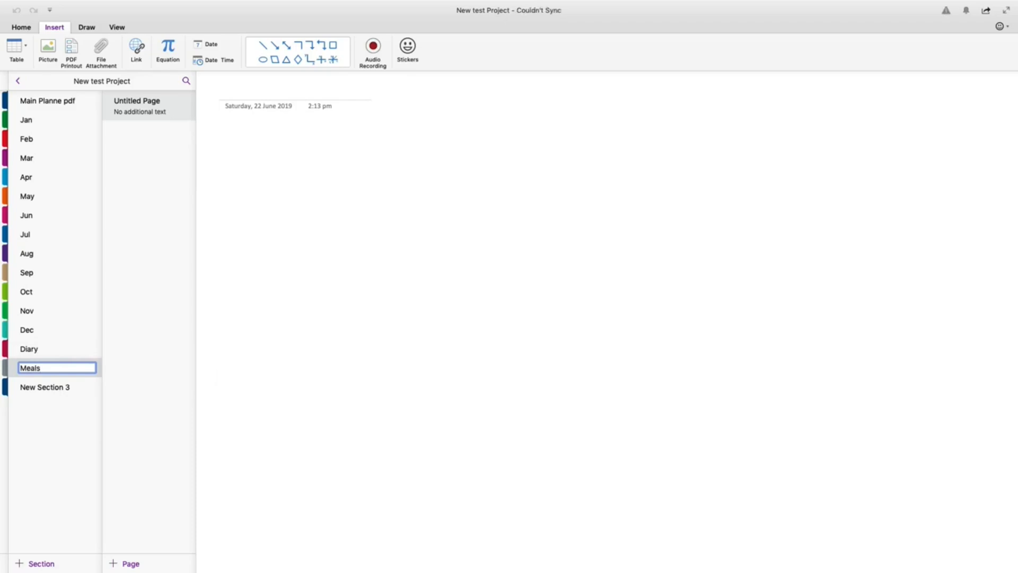
# - Rename New Section 3, the last section in the notebook, as "Budget"
pyautogui.click(43, 388)
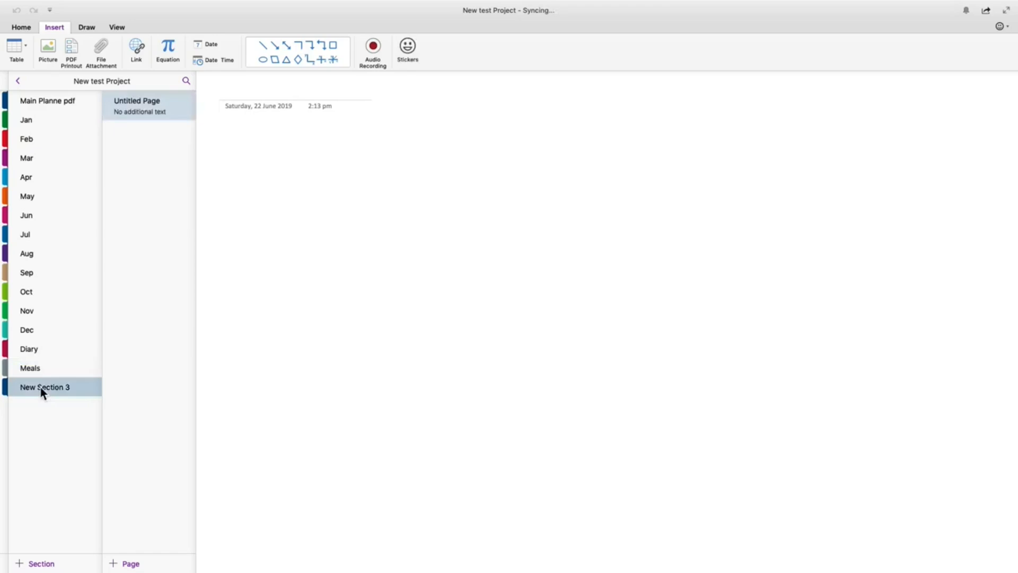
pyautogui.rightClick(40, 387)
pyautogui.click(57, 391)
pyautogui.write('Bu')
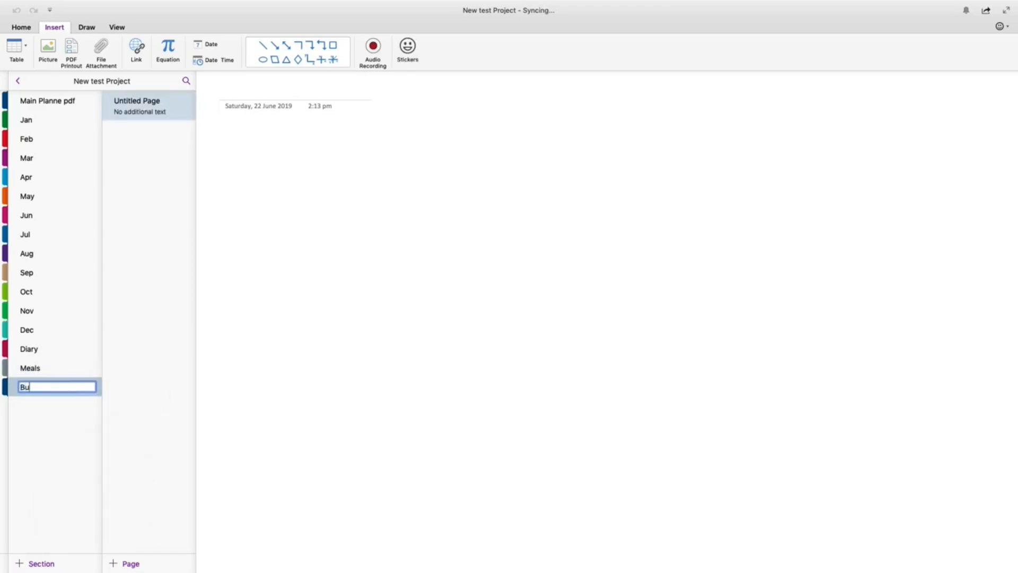
pyautogui.write('dget')
pyautogui.press('Return')
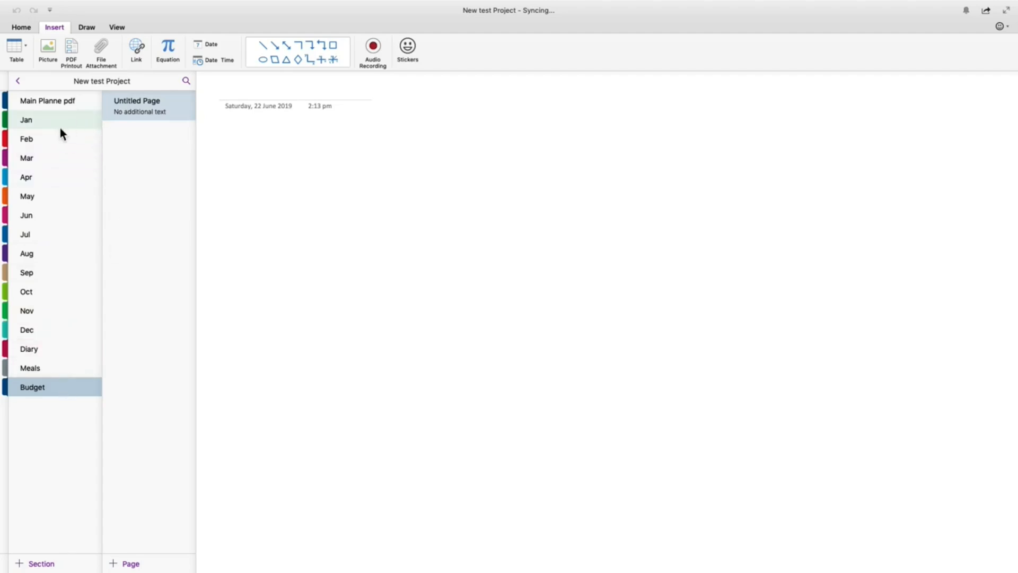
# - Rename the untitled page in the Jan section as "Jan Month"
pyautogui.click(40, 121)
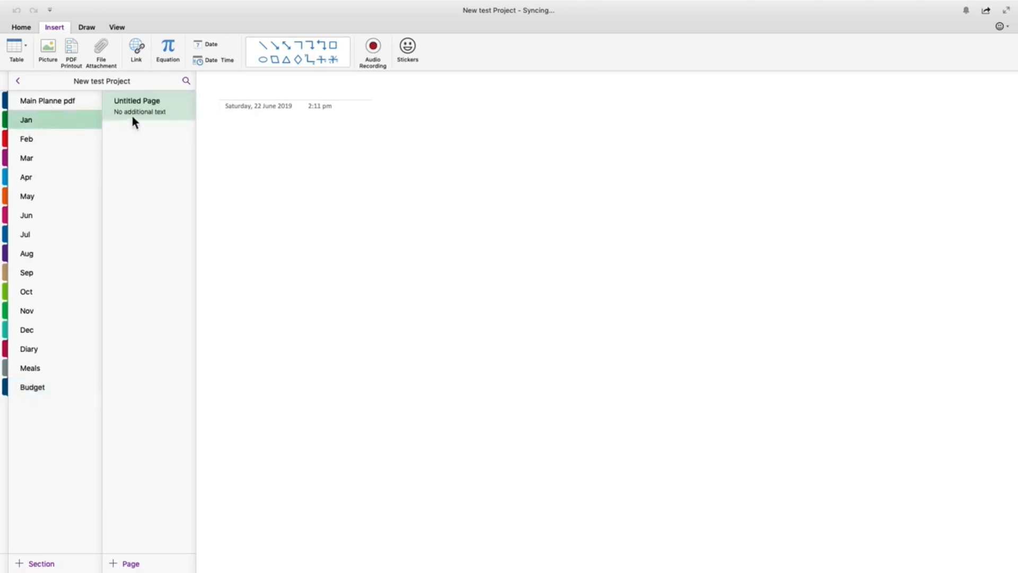
pyautogui.click(137, 103)
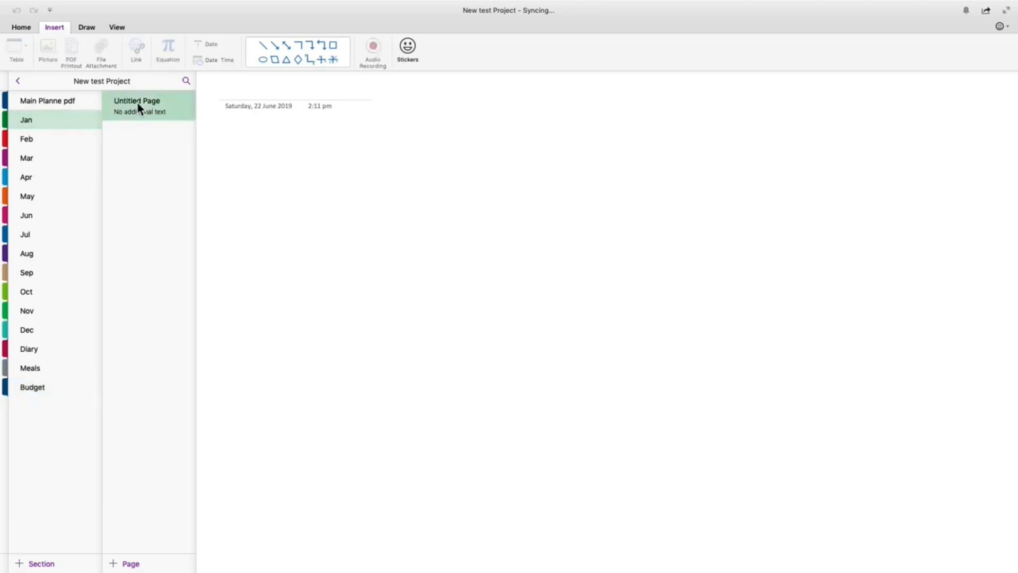
pyautogui.rightClick(138, 103)
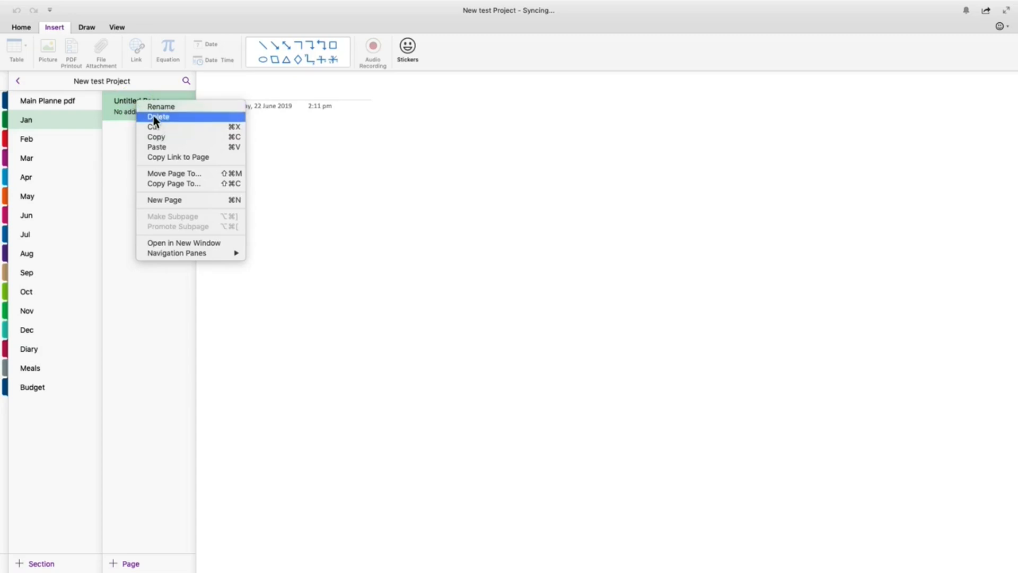
pyautogui.click(164, 107)
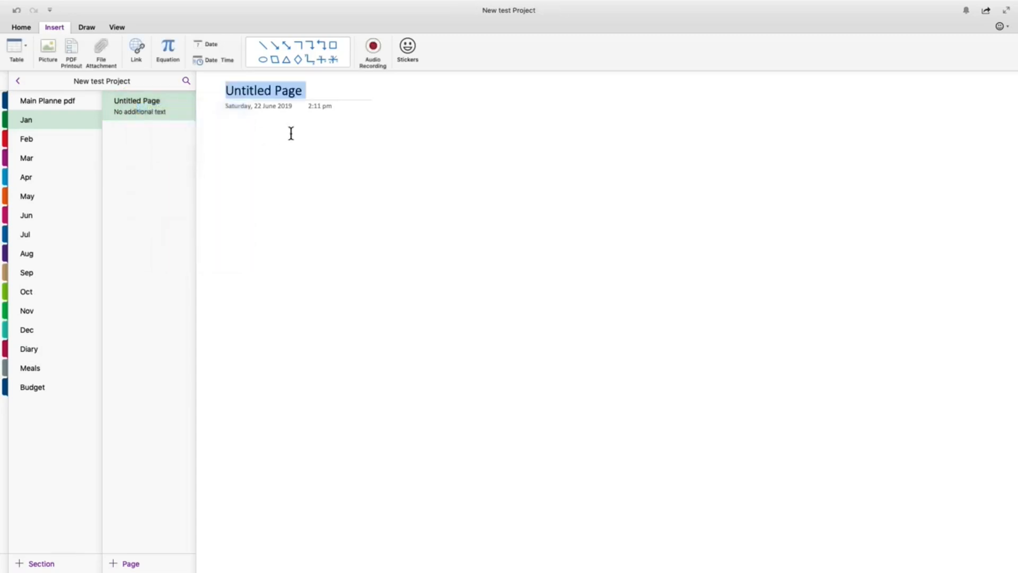
pyautogui.write('Jan')
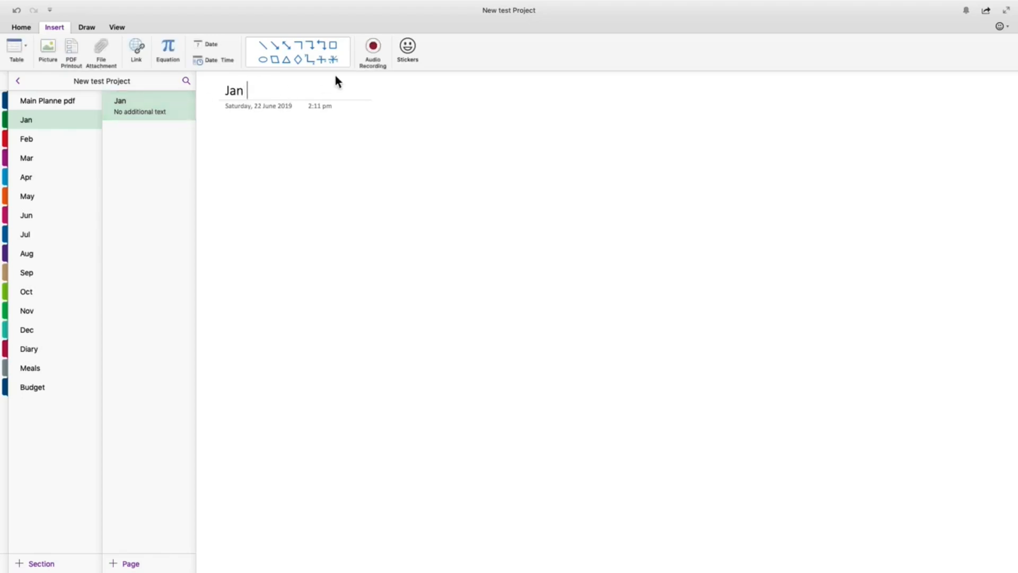
pyautogui.write('Month')
pyautogui.click(141, 134)
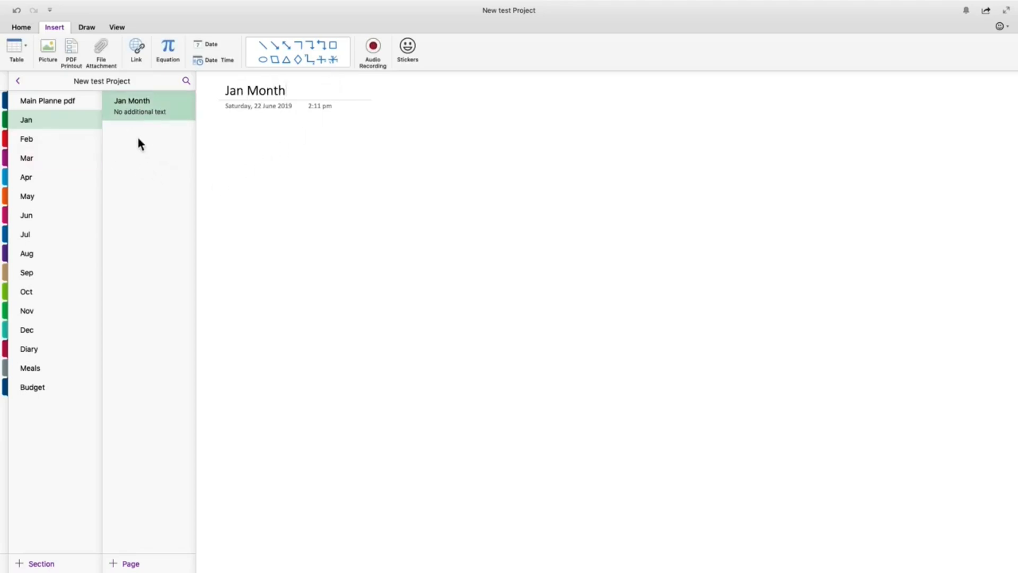
# - Add a second page to the Jan section and name it "Jan Week"
pyautogui.click(132, 566)
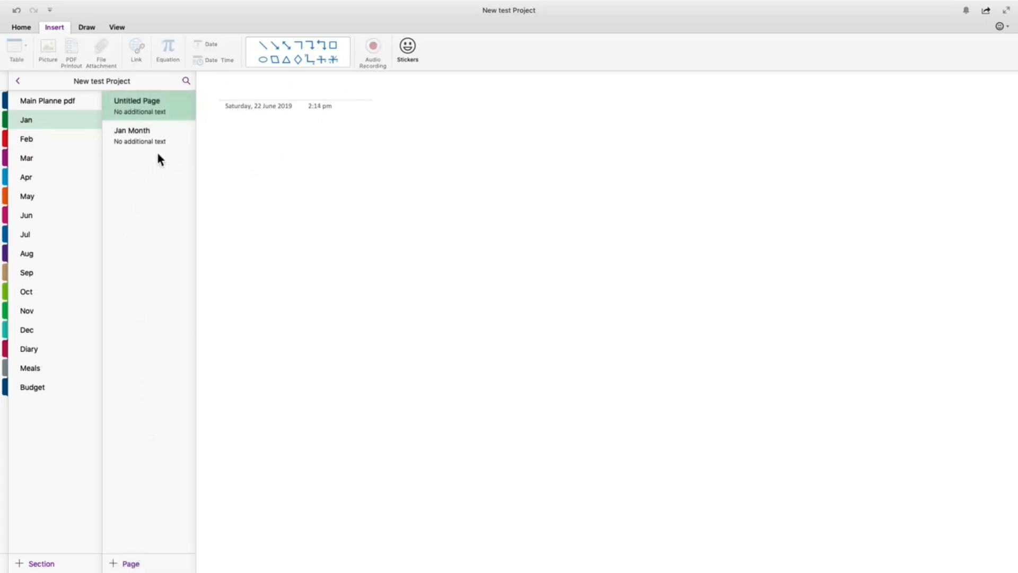
pyautogui.rightClick(147, 105)
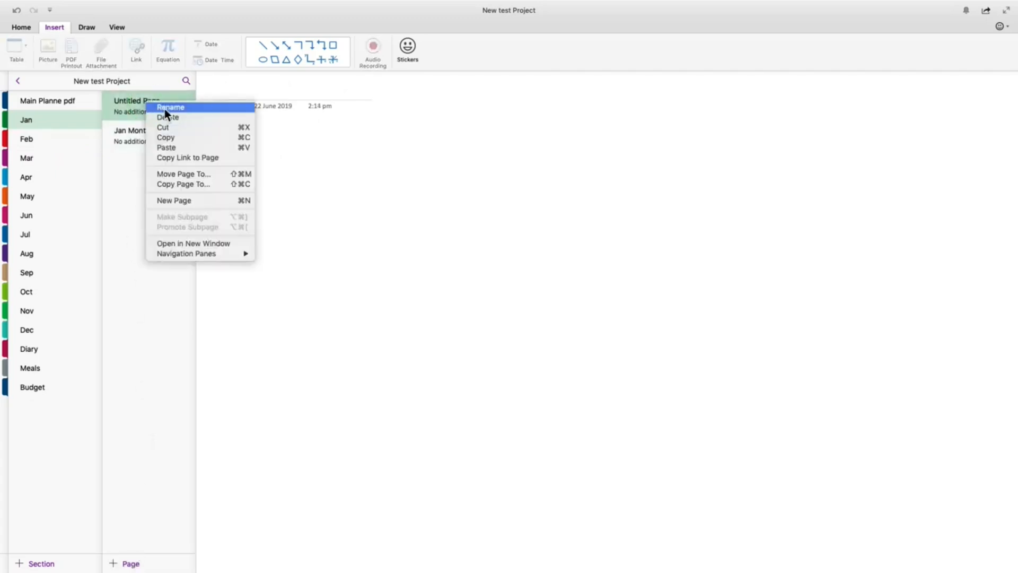
pyautogui.click(173, 108)
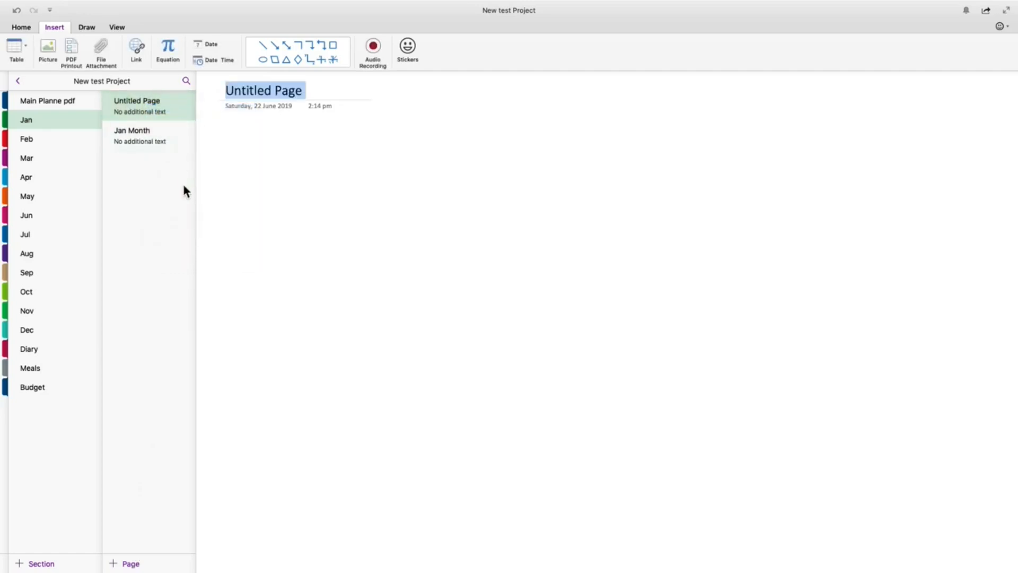
pyautogui.write('Ja')
pyautogui.write('Wee')
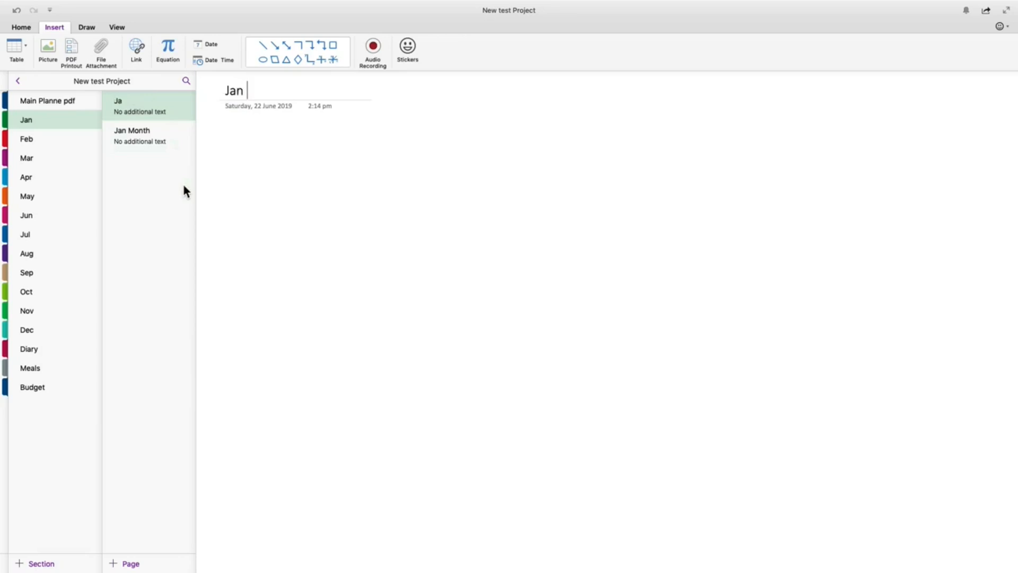
pyautogui.write('k')
pyautogui.press('Return')
# - Add a third page to the Jan section and name it "Jan Daily"
pyautogui.click(129, 564)
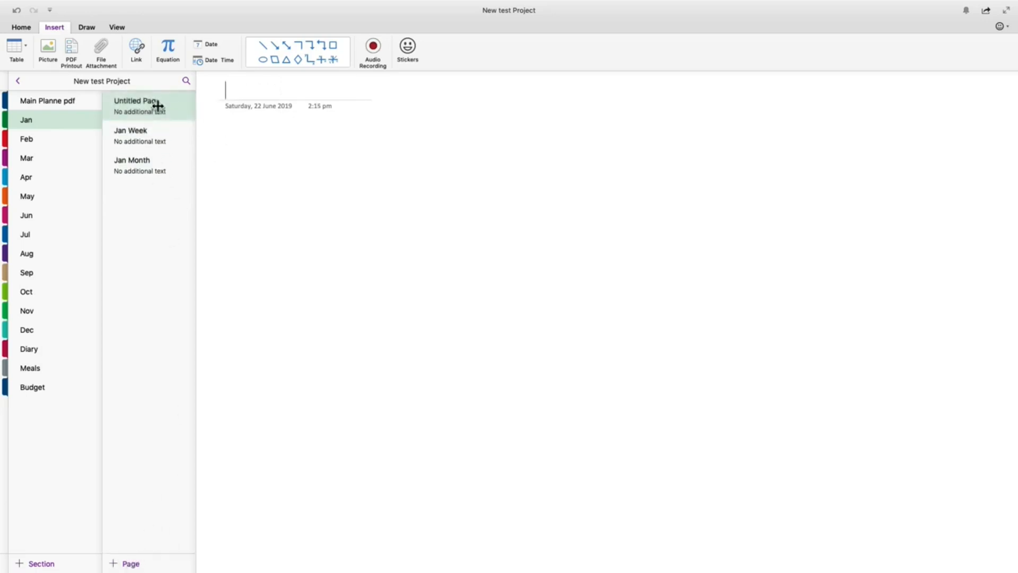
pyautogui.rightClick(147, 107)
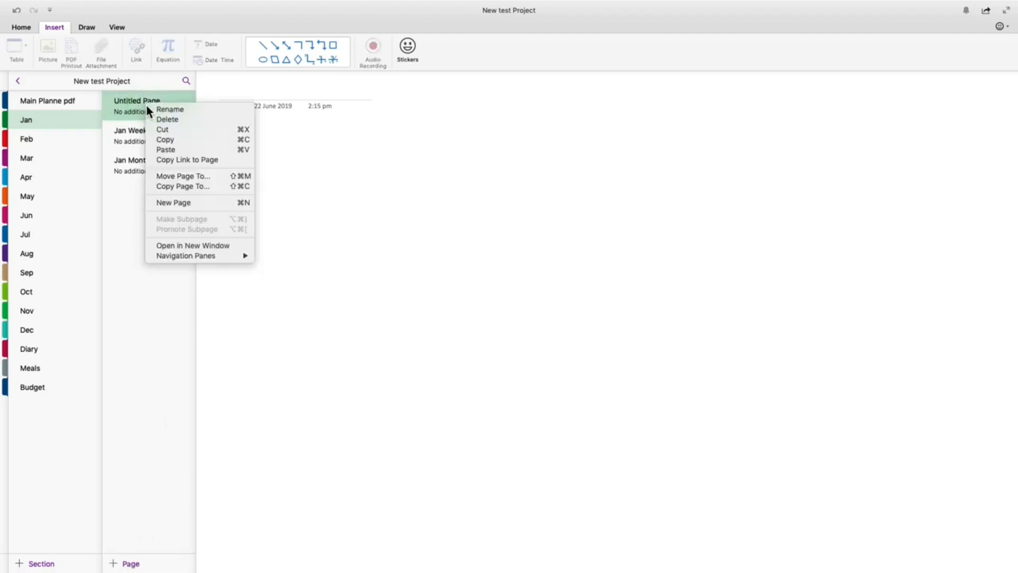
pyautogui.click(159, 107)
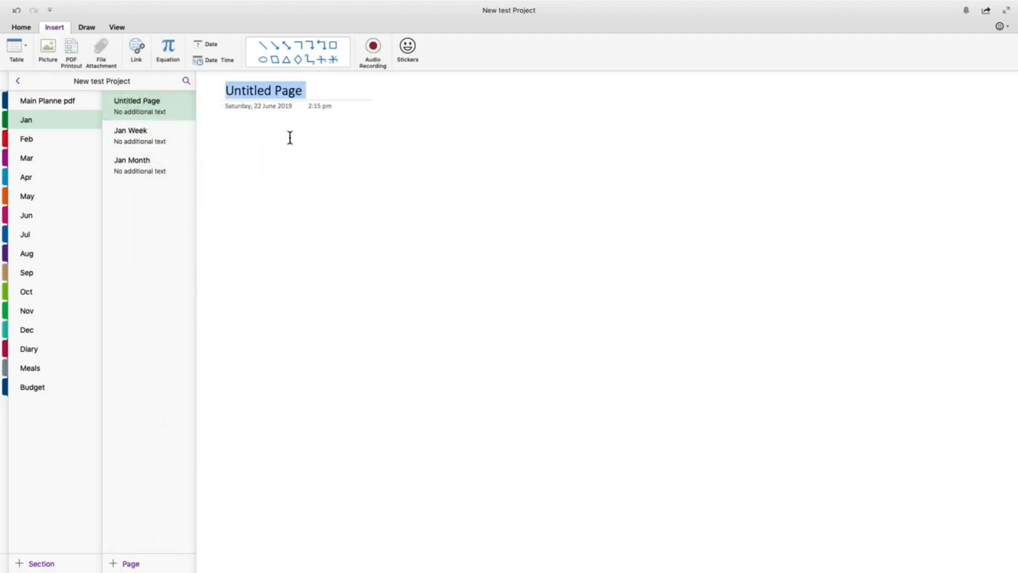
pyautogui.write('J')
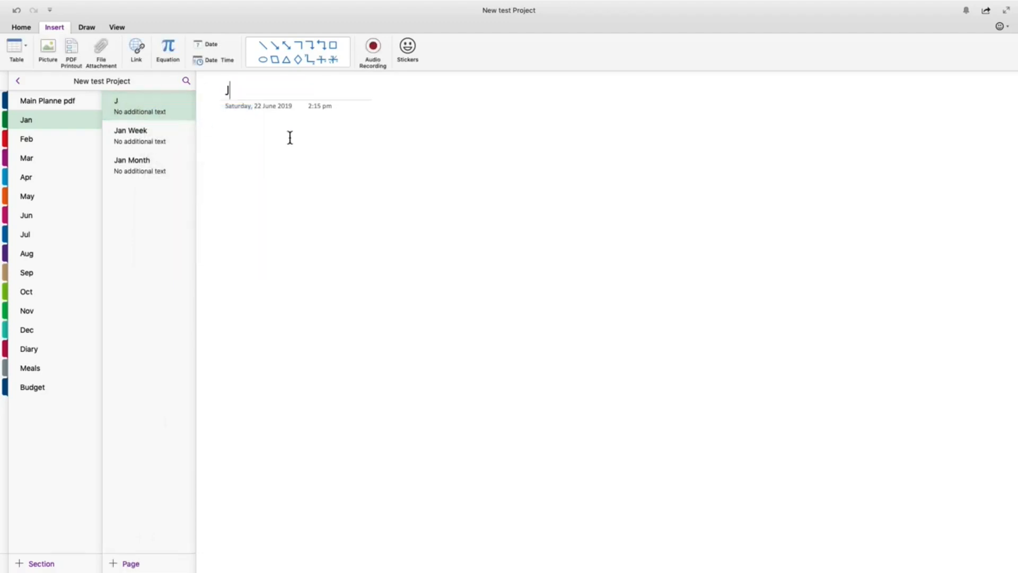
pyautogui.write('an Daily')
# - Reorder the Jan section's pages as Jan Month, Jan Week, Jan Daily
pyautogui.click(157, 109)
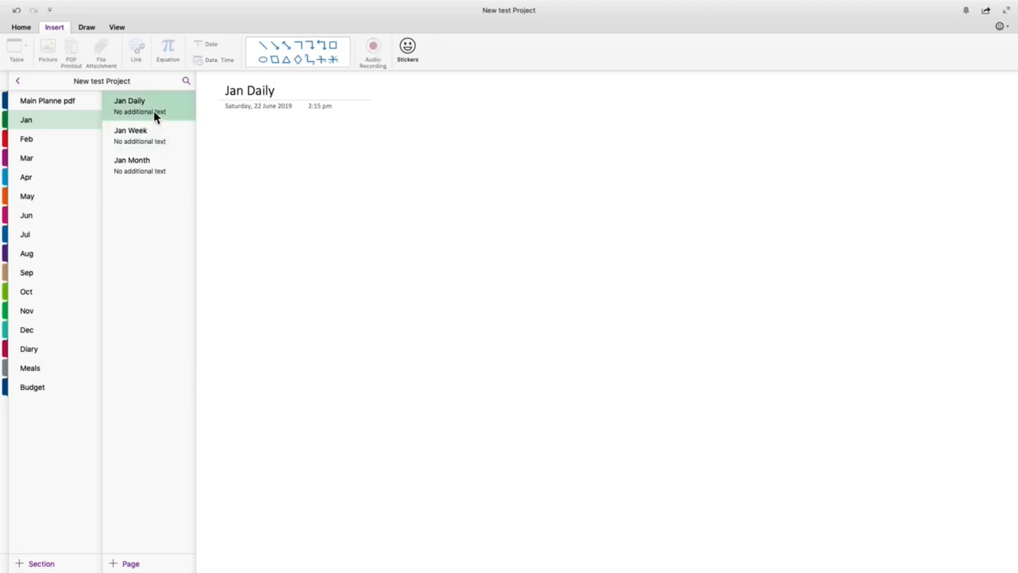
pyautogui.moveTo(166, 170); pyautogui.dragTo(165, 142)
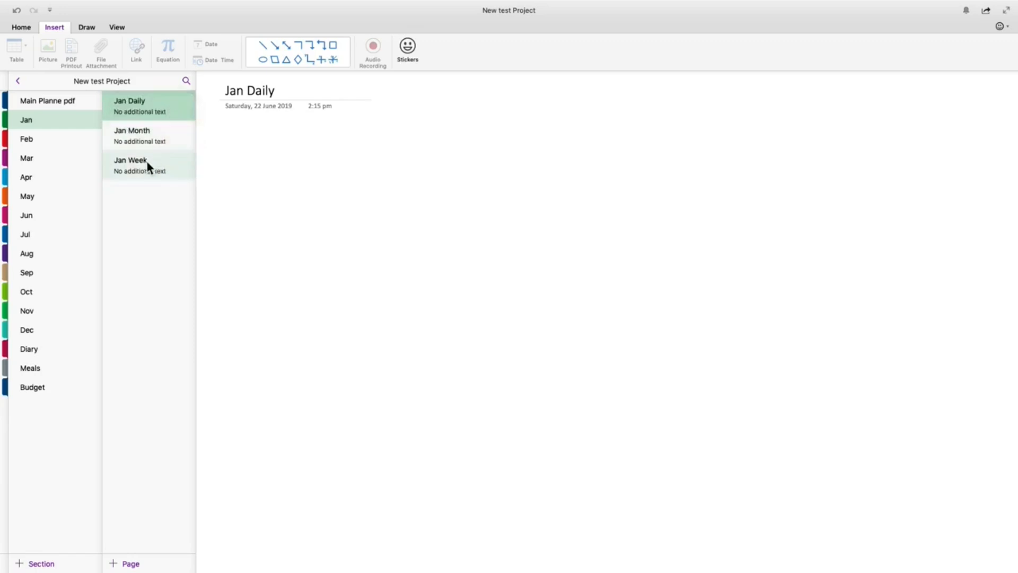
pyautogui.moveTo(163, 114); pyautogui.dragTo(161, 162)
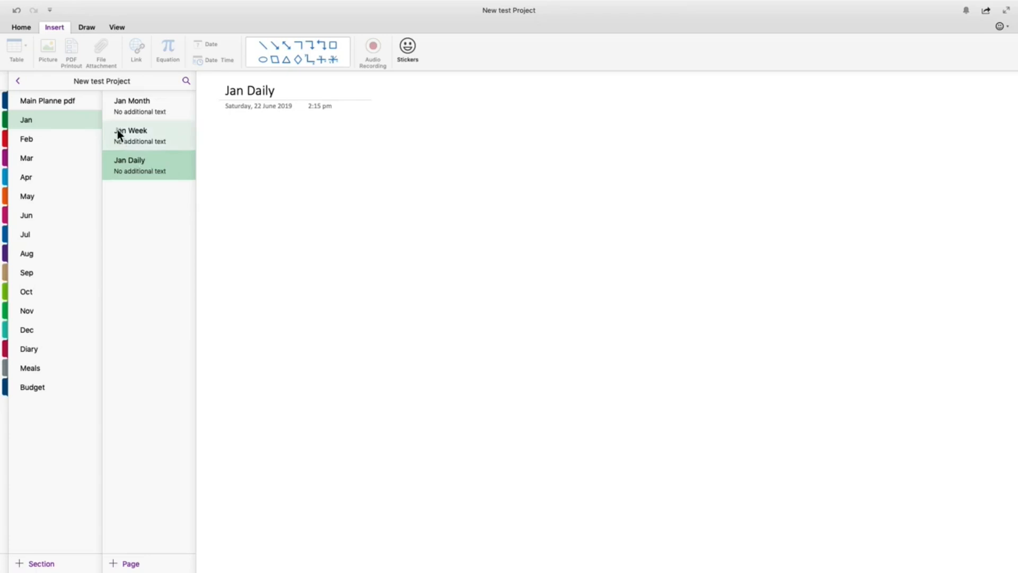
# - Copy the Jan Month, Jan Week and Jan Daily pages together and open the Feb section
pyautogui.click(155, 104)
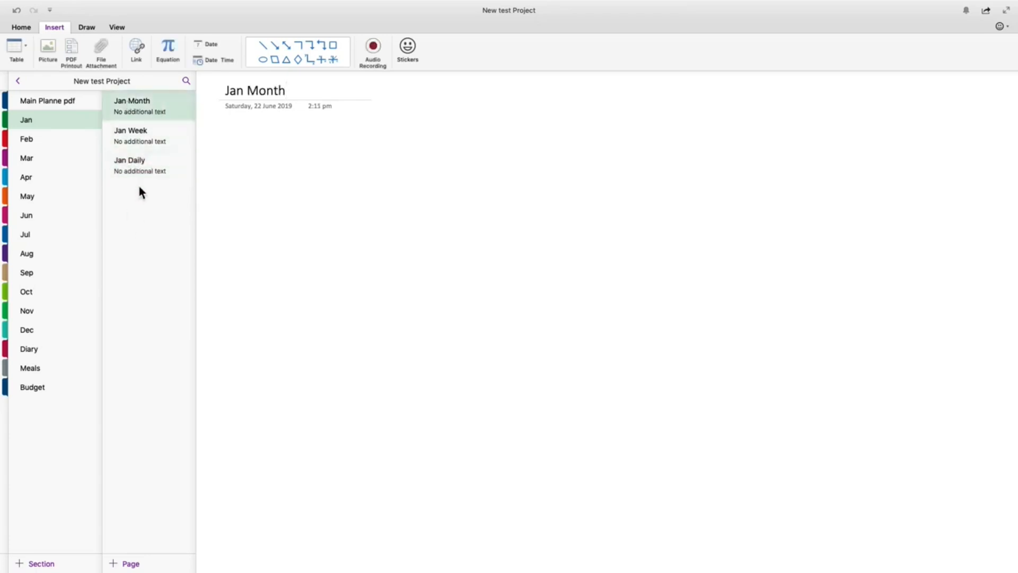
pyautogui.keyDown('shift'); pyautogui.click(144, 171); pyautogui.keyUp('shift')
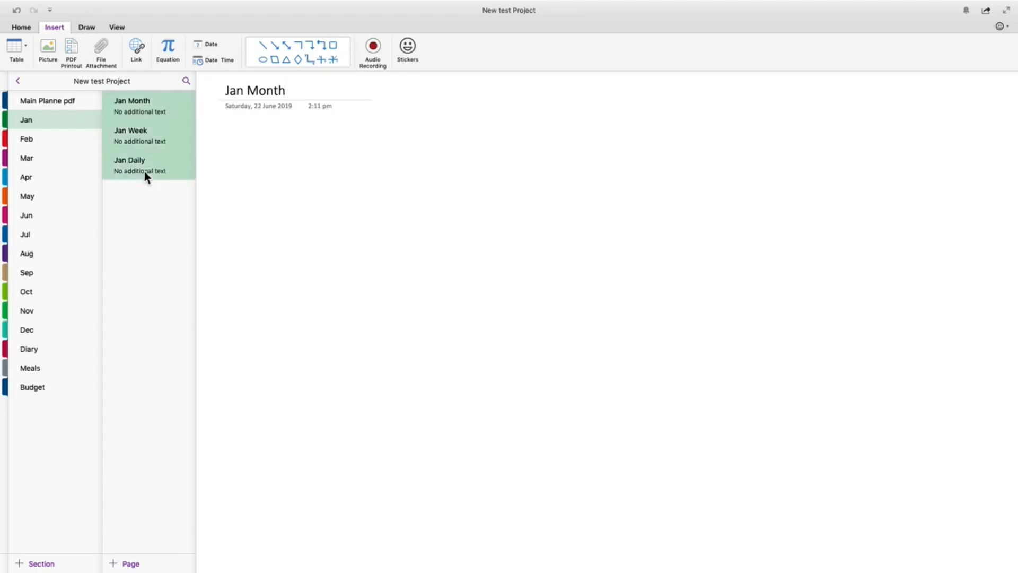
pyautogui.rightClick(144, 171)
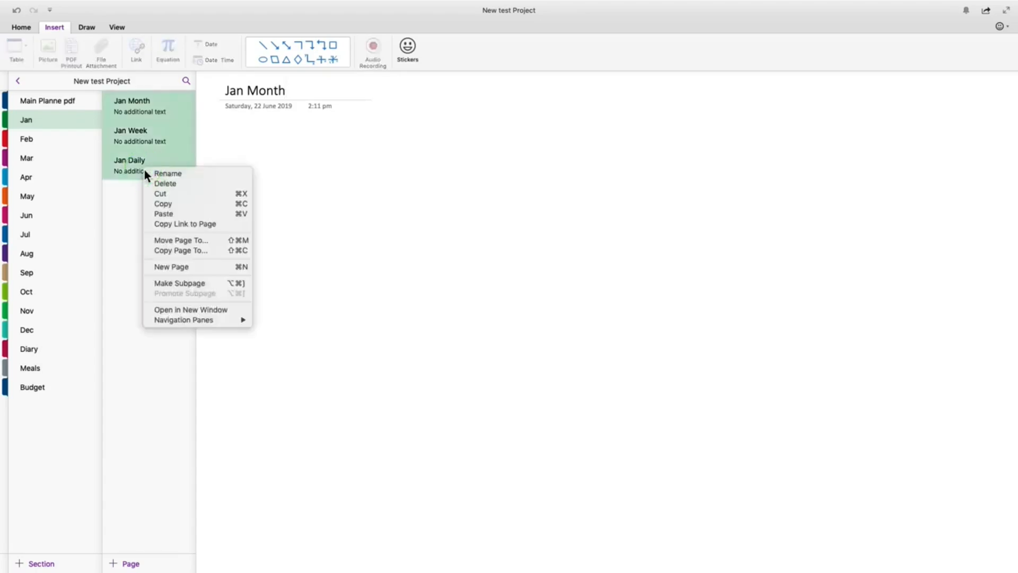
pyautogui.click(178, 206)
pyautogui.click(30, 144)
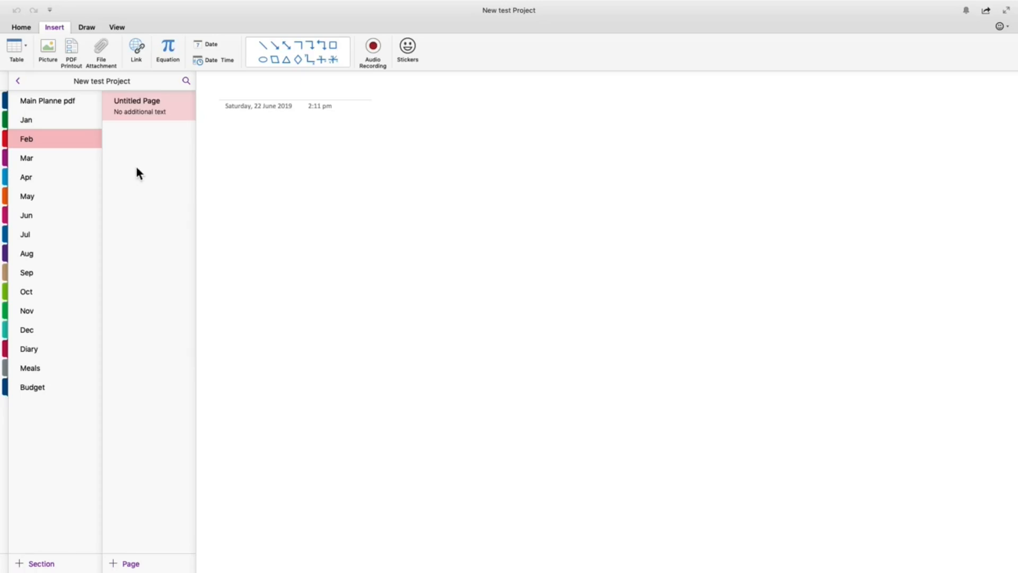
# - Delete the untitled page from the Feb section
pyautogui.rightClick(139, 165)
pyautogui.click(151, 108)
pyautogui.rightClick(151, 108)
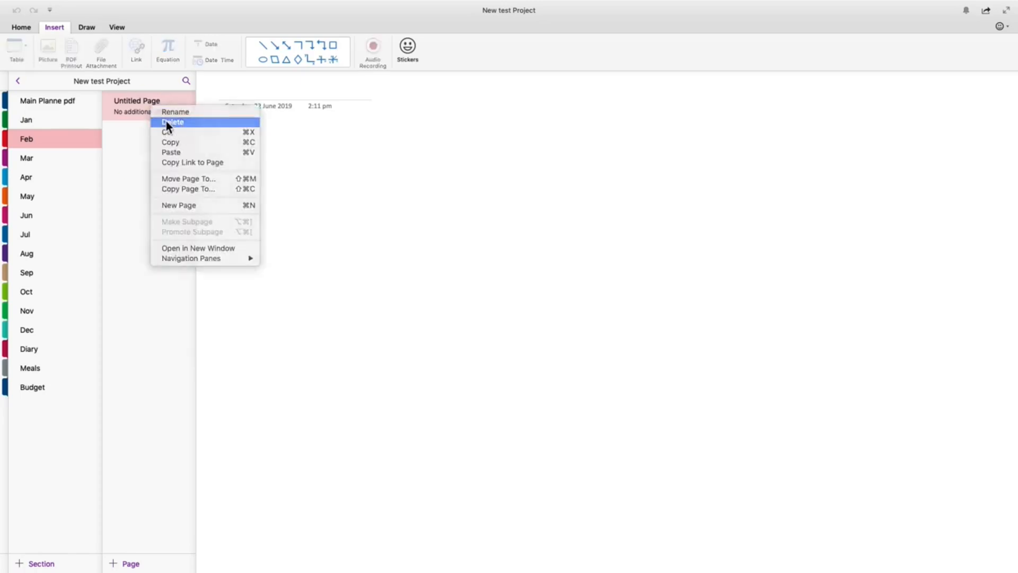
pyautogui.click(173, 122)
# - Add a new blank page to the empty Feb section
pyautogui.rightClick(148, 132)
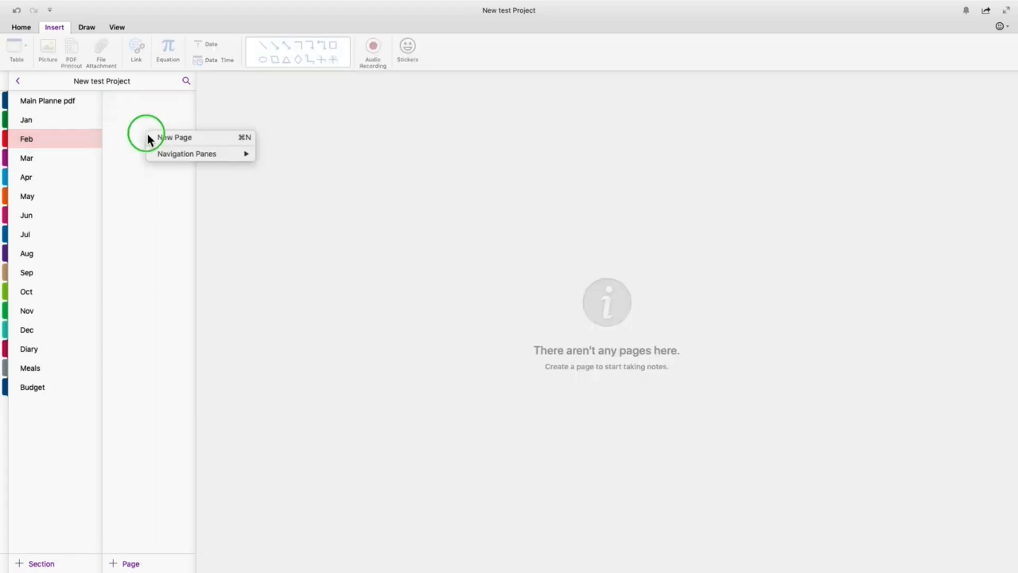
pyautogui.click(150, 178)
pyautogui.rightClick(149, 177)
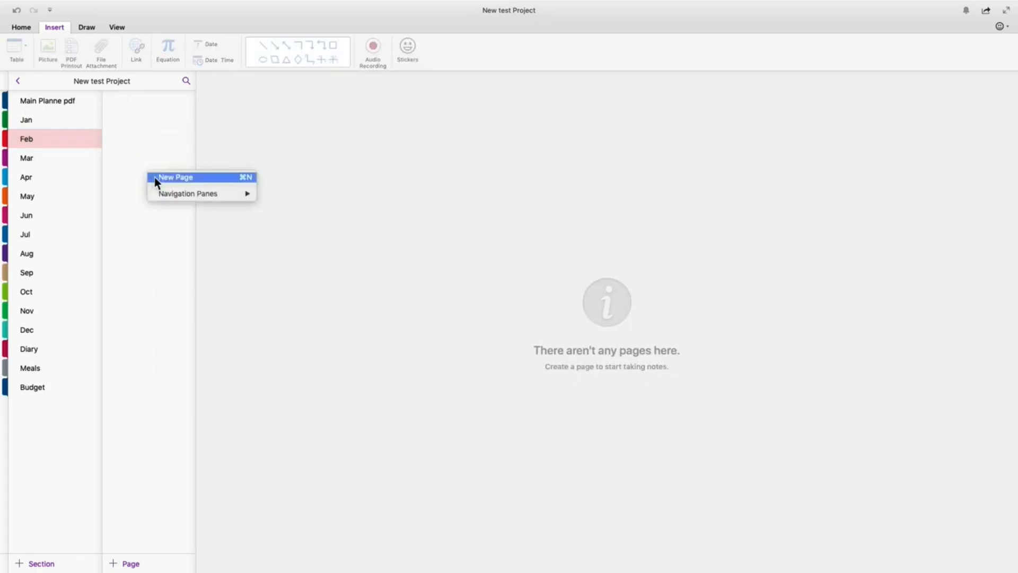
pyautogui.click(154, 177)
pyautogui.click(58, 120)
pyautogui.click(59, 136)
pyautogui.rightClick(127, 149)
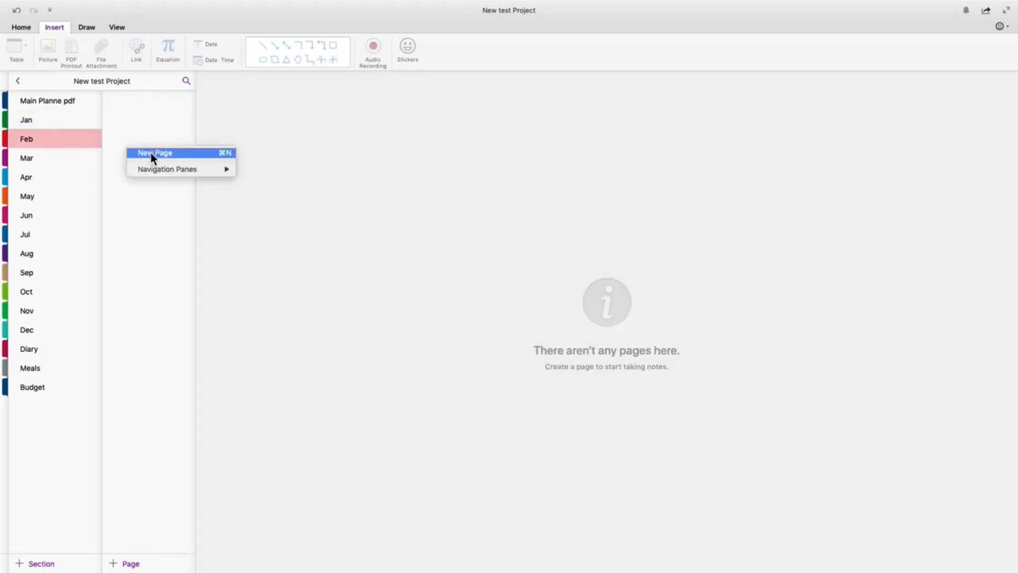
pyautogui.click(151, 154)
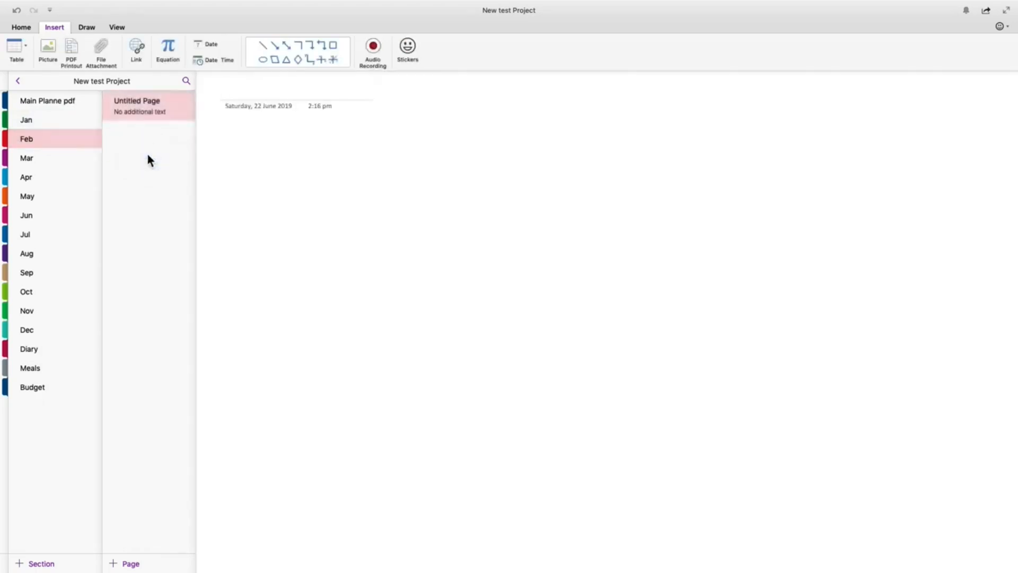
# - Paste the three copied Jan pages into the Feb section and delete the untitled page above them
pyautogui.rightClick(140, 161)
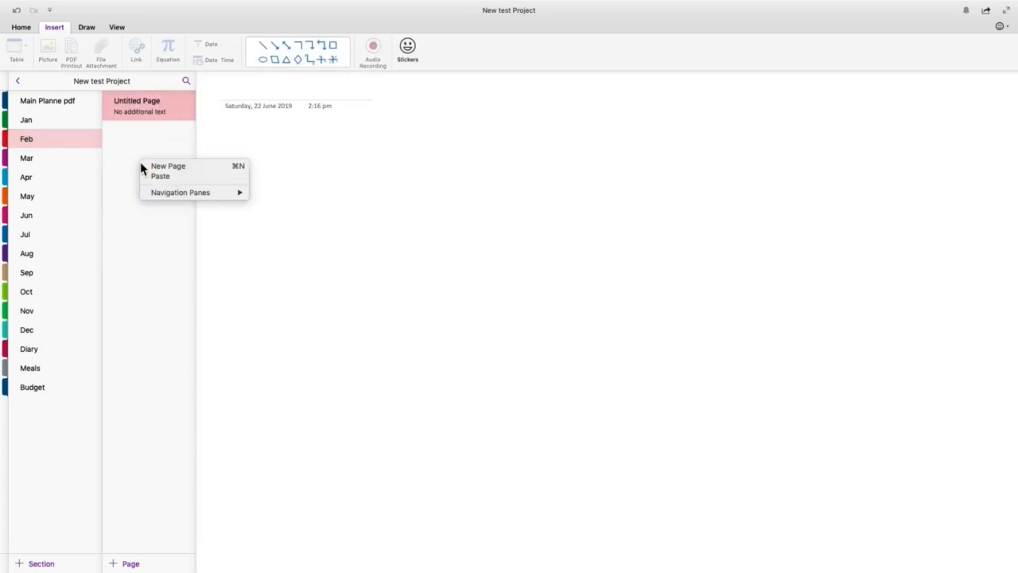
pyautogui.click(163, 180)
pyautogui.click(151, 105)
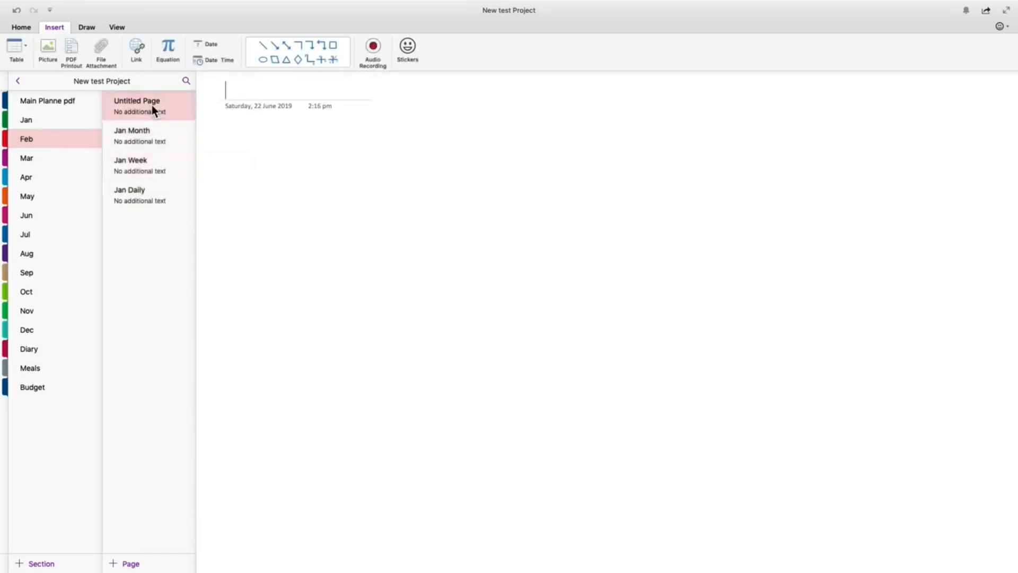
pyautogui.rightClick(151, 105)
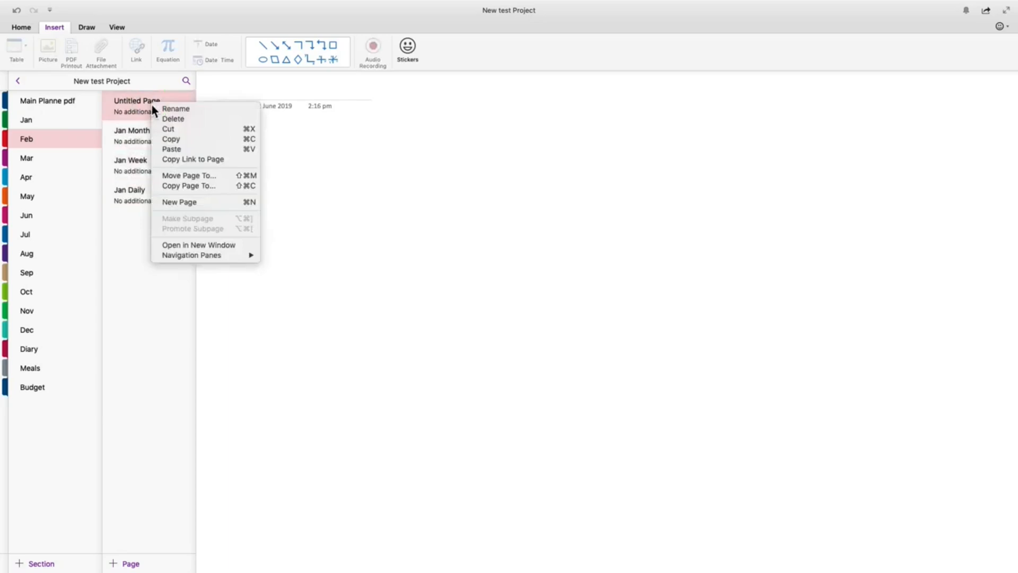
pyautogui.click(174, 118)
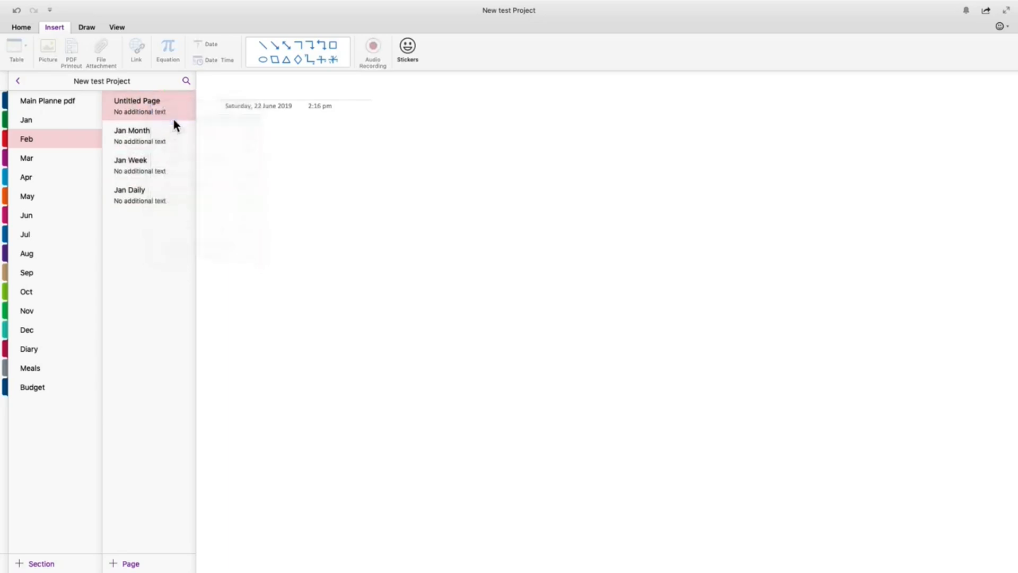
# - Paste the three copied Jan pages into the Mar section and delete its untitled page
pyautogui.click(37, 160)
pyautogui.rightClick(127, 162)
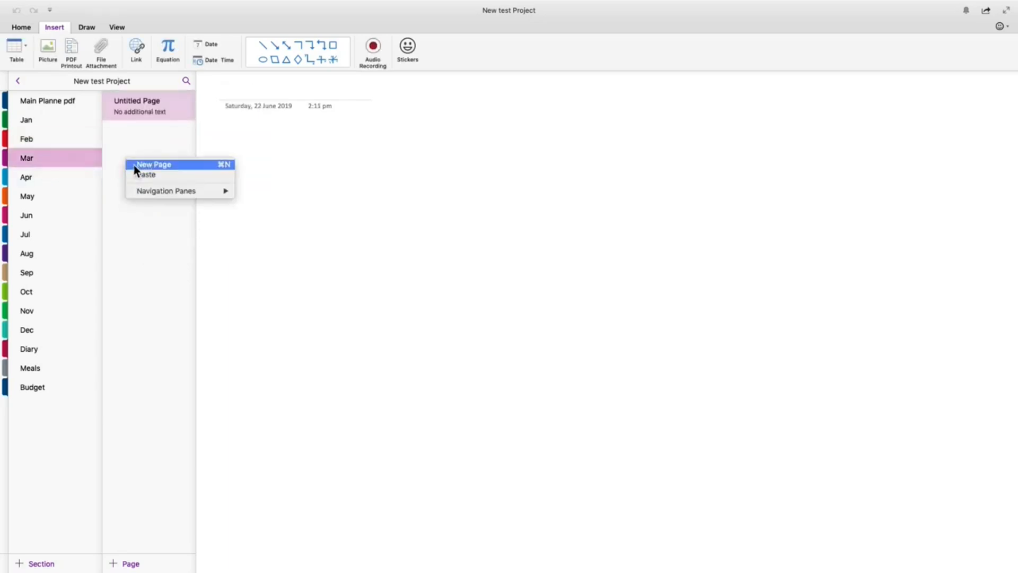
pyautogui.click(152, 174)
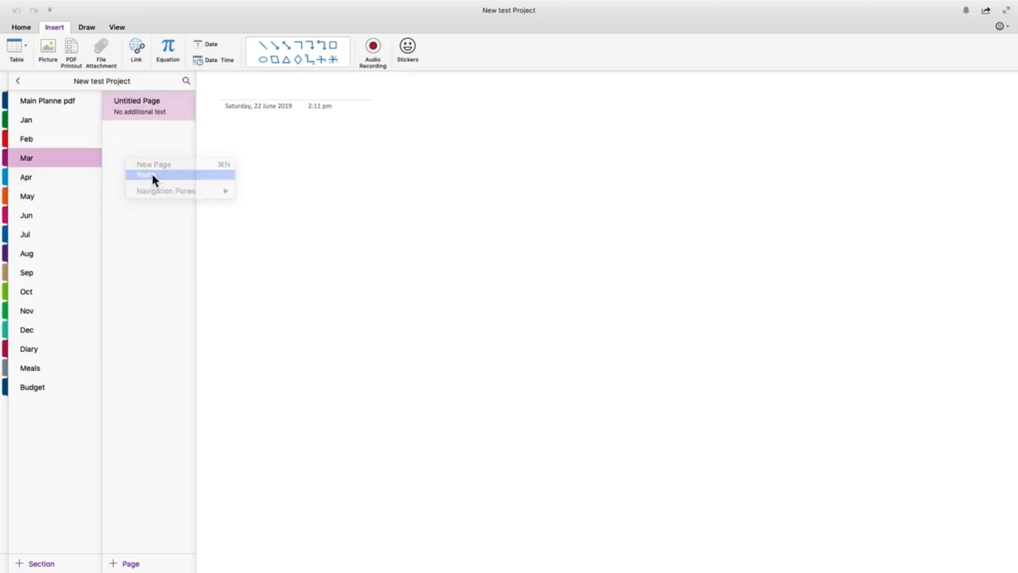
pyautogui.click(150, 106)
pyautogui.rightClick(150, 107)
pyautogui.click(164, 117)
# - Paste the three copied Jan pages into the Apr section and delete its untitled page
pyautogui.click(42, 181)
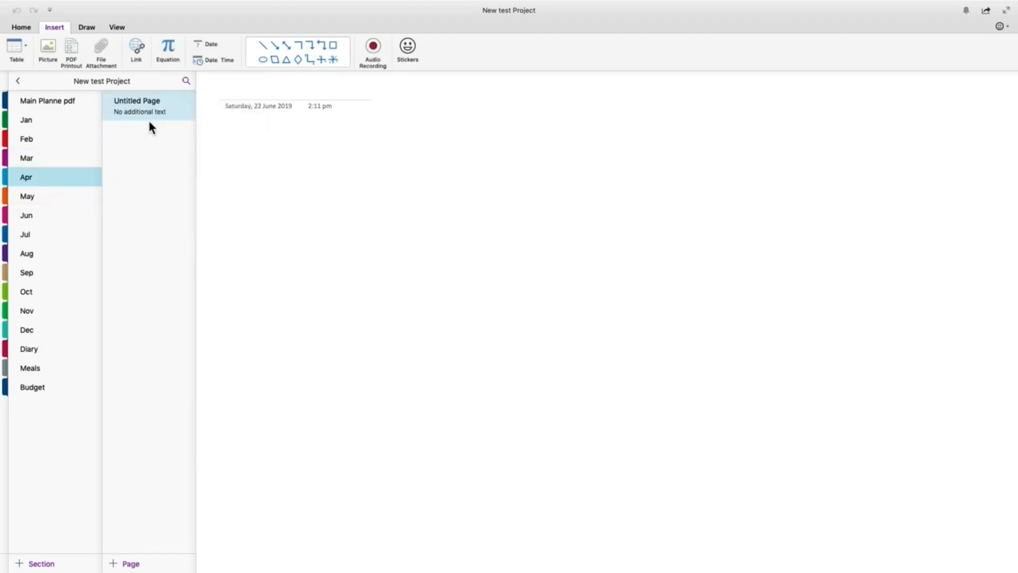
pyautogui.rightClick(147, 122)
pyautogui.click(162, 150)
pyautogui.rightClick(151, 110)
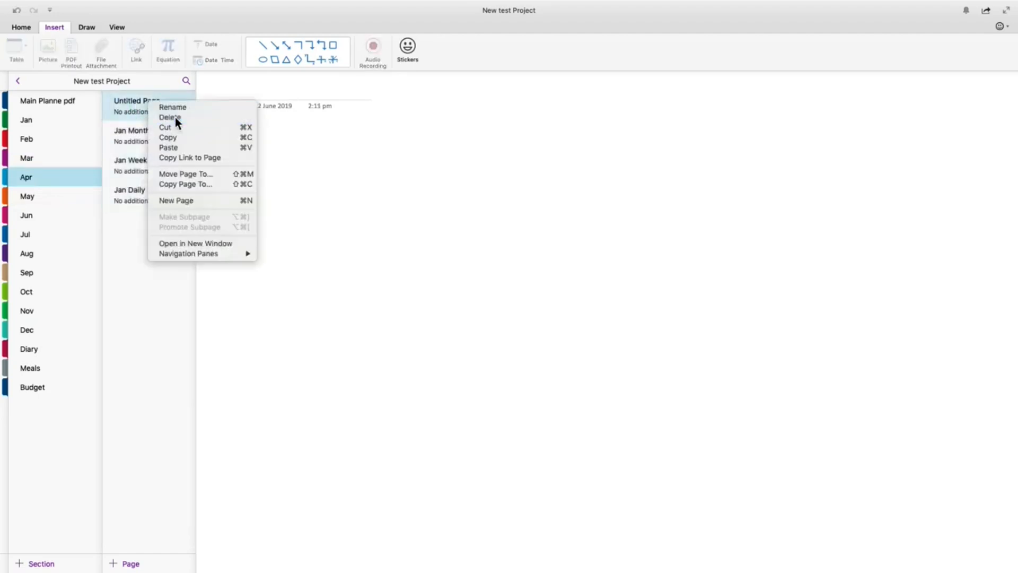
pyautogui.click(175, 117)
# - Paste the three copied Jan pages into the May section and delete its untitled page
pyautogui.click(40, 198)
pyautogui.rightClick(136, 205)
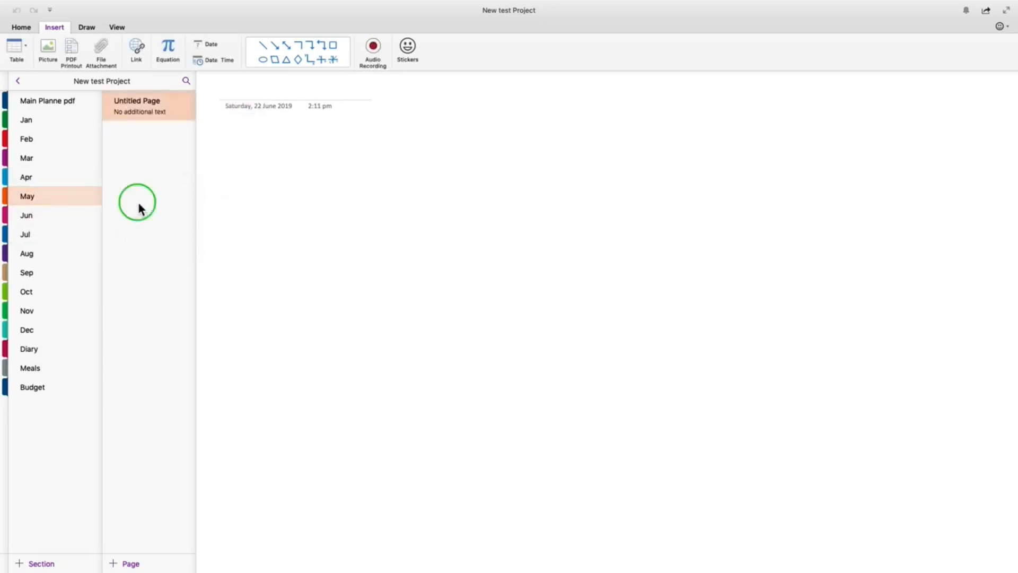
pyautogui.click(158, 216)
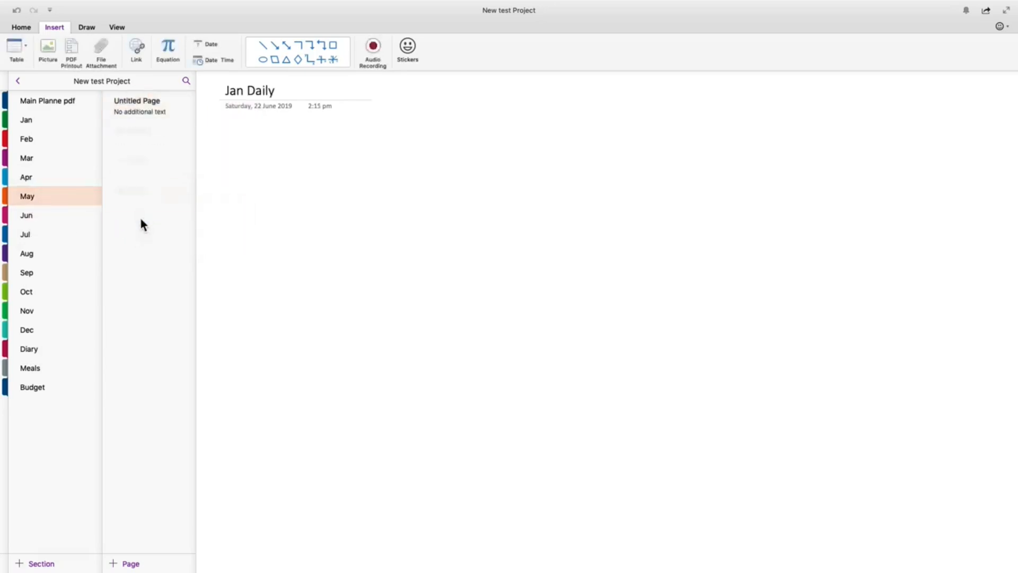
pyautogui.click(154, 109)
pyautogui.rightClick(154, 109)
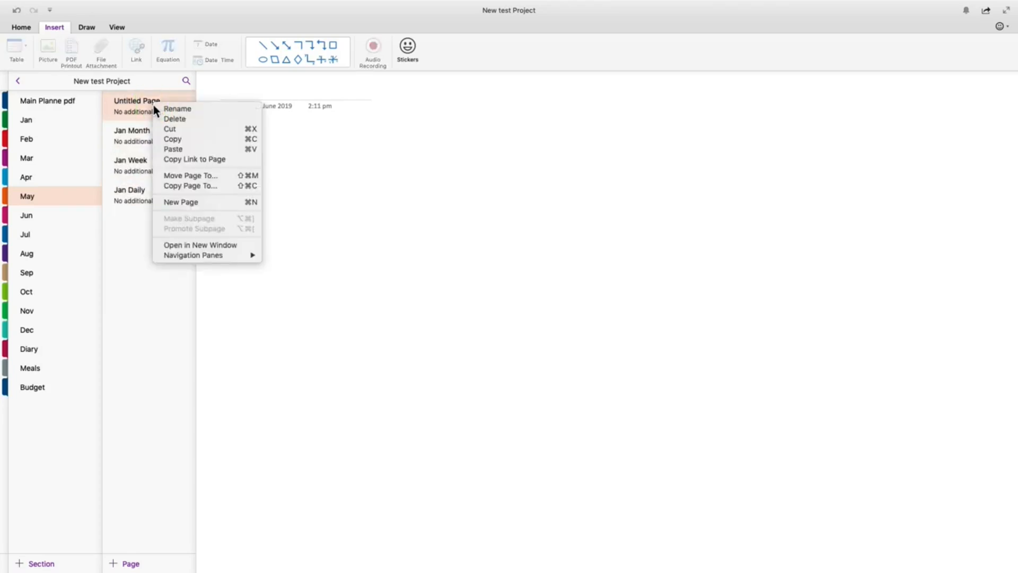
pyautogui.click(171, 119)
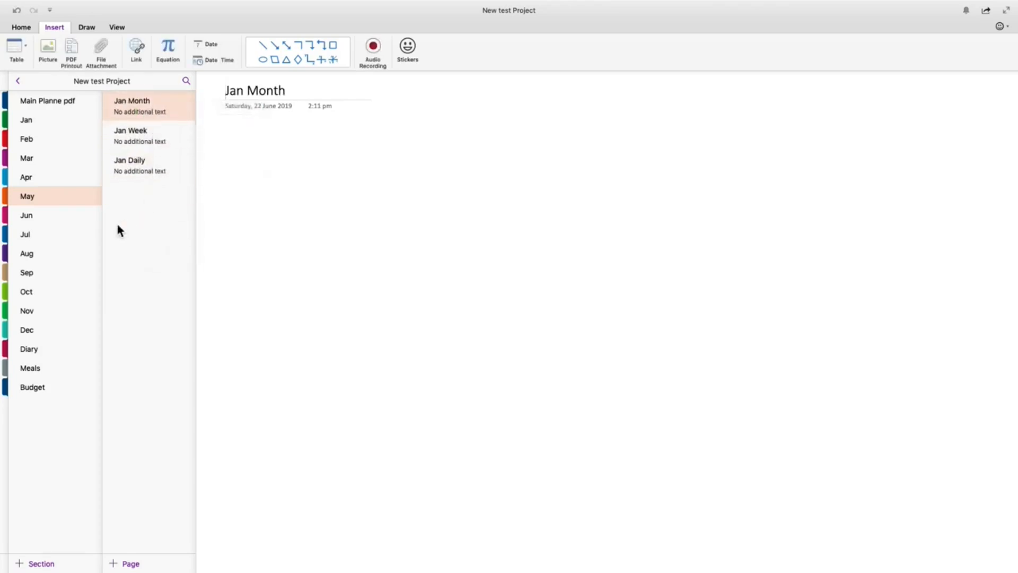
# - Paste the three copied Jan pages into the Jun section and delete its untitled page
pyautogui.click(45, 217)
pyautogui.rightClick(145, 163)
pyautogui.click(168, 176)
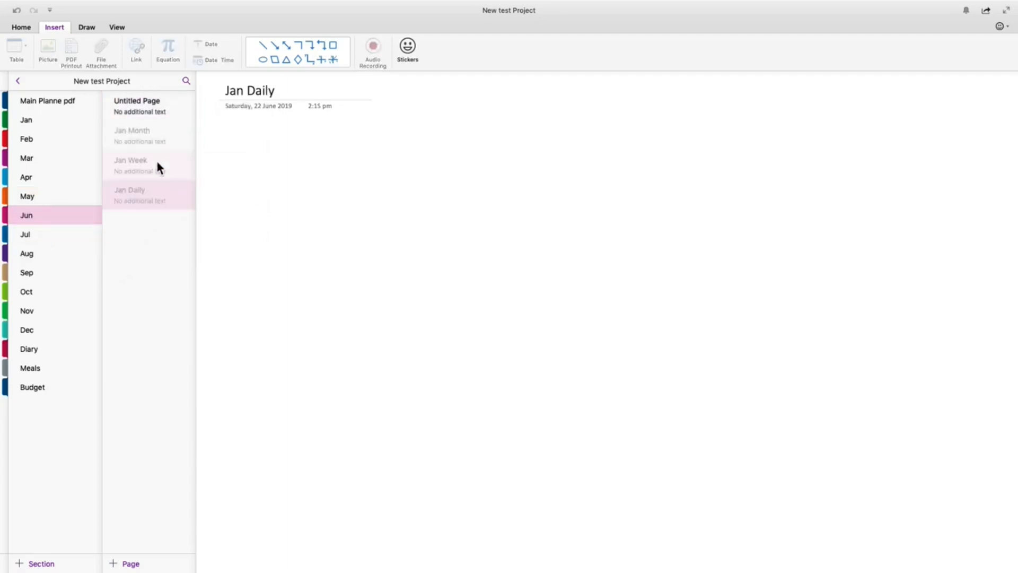
pyautogui.click(164, 106)
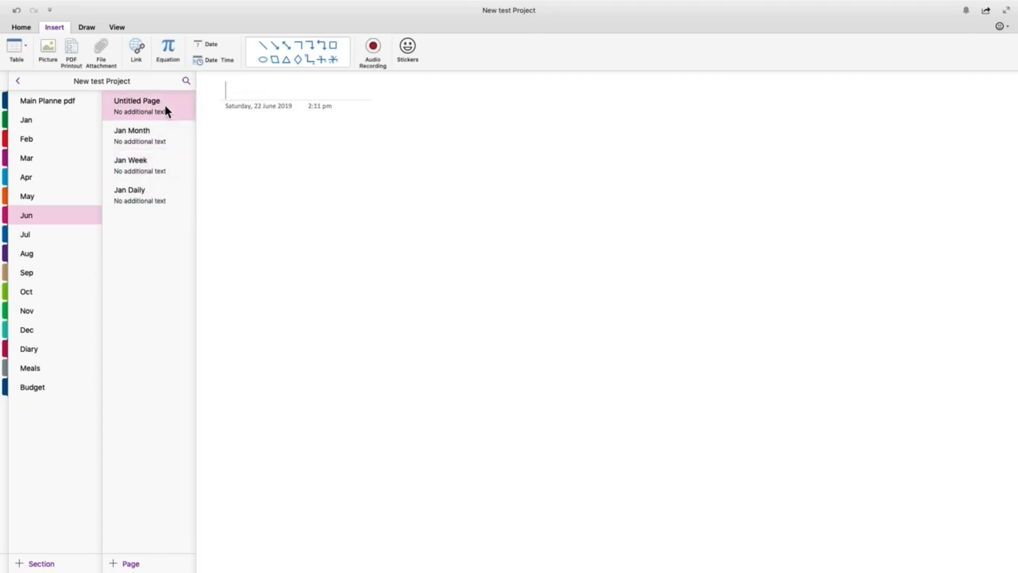
pyautogui.rightClick(164, 106)
pyautogui.click(177, 109)
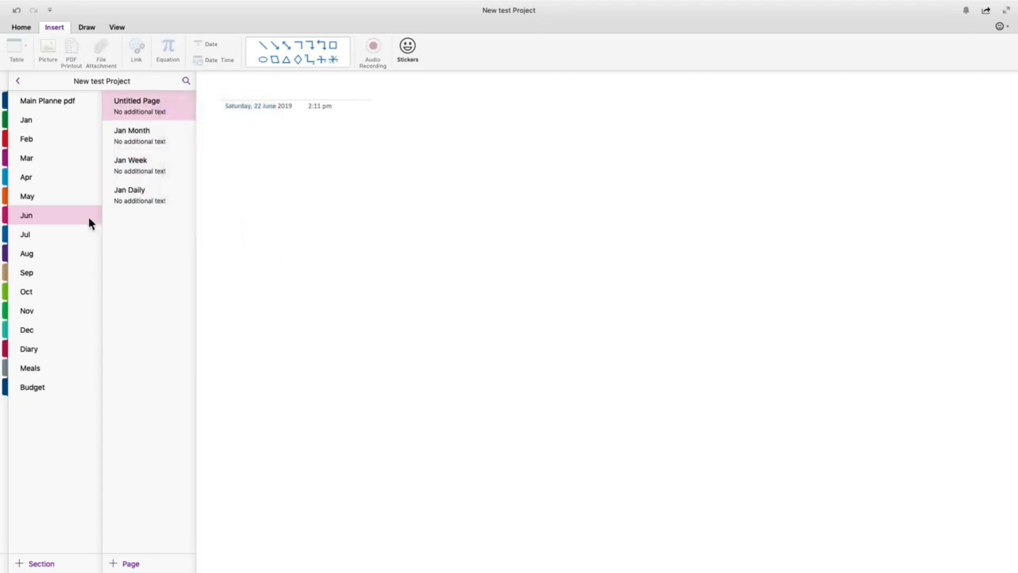
# - Add a new page to the Jul section and paste the three copied Jan pages below the untitled ones
pyautogui.click(41, 235)
pyautogui.rightClick(142, 202)
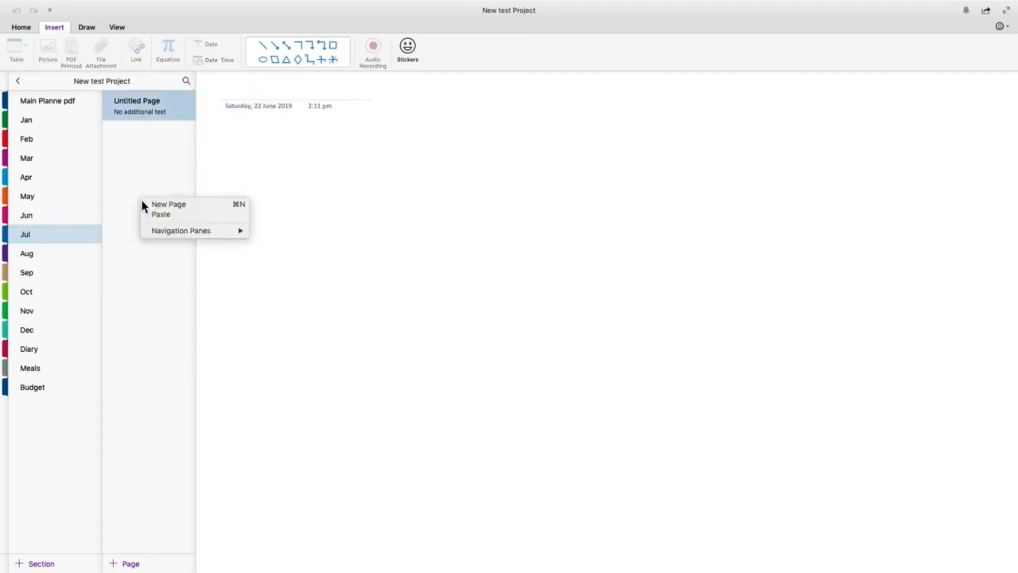
pyautogui.click(170, 204)
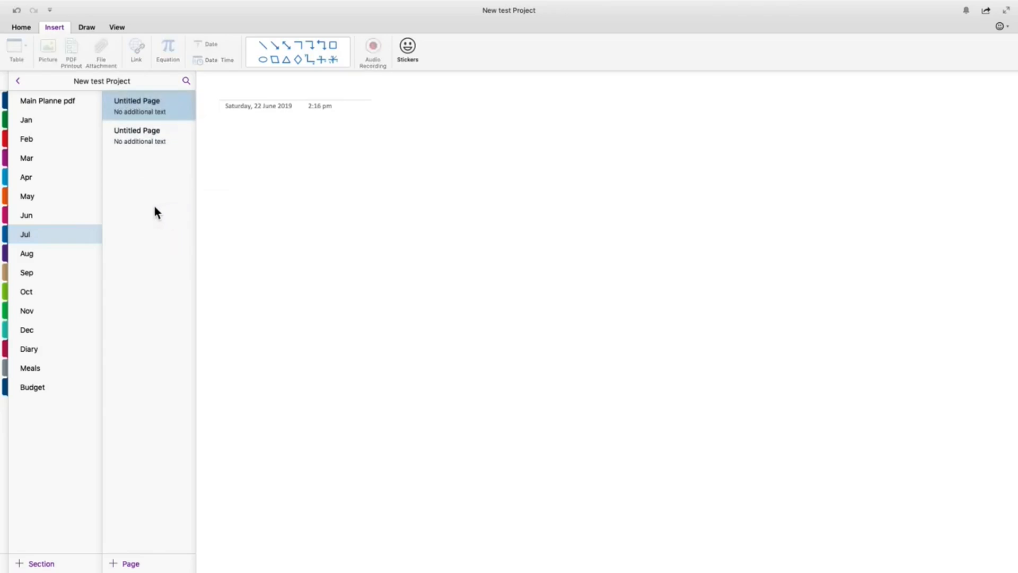
pyautogui.rightClick(148, 176)
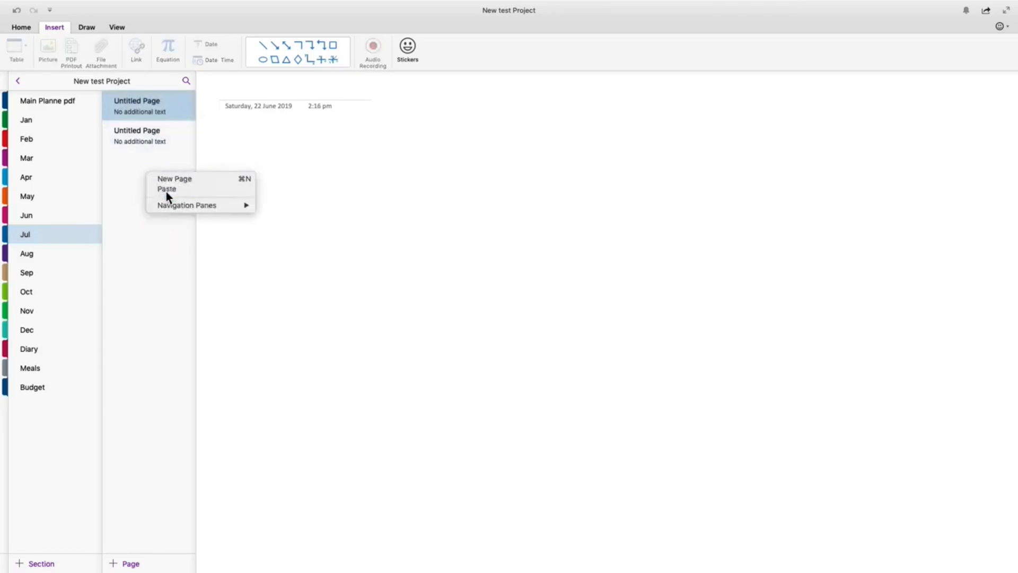
pyautogui.click(166, 189)
# - Delete both untitled pages from the Jul section
pyautogui.click(156, 139)
pyautogui.rightClick(157, 139)
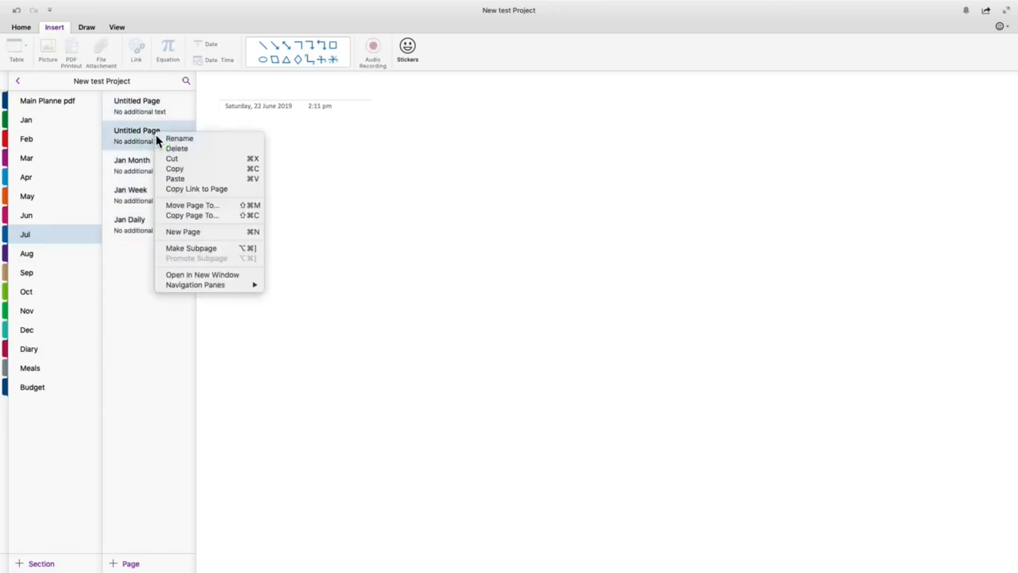
pyautogui.click(180, 147)
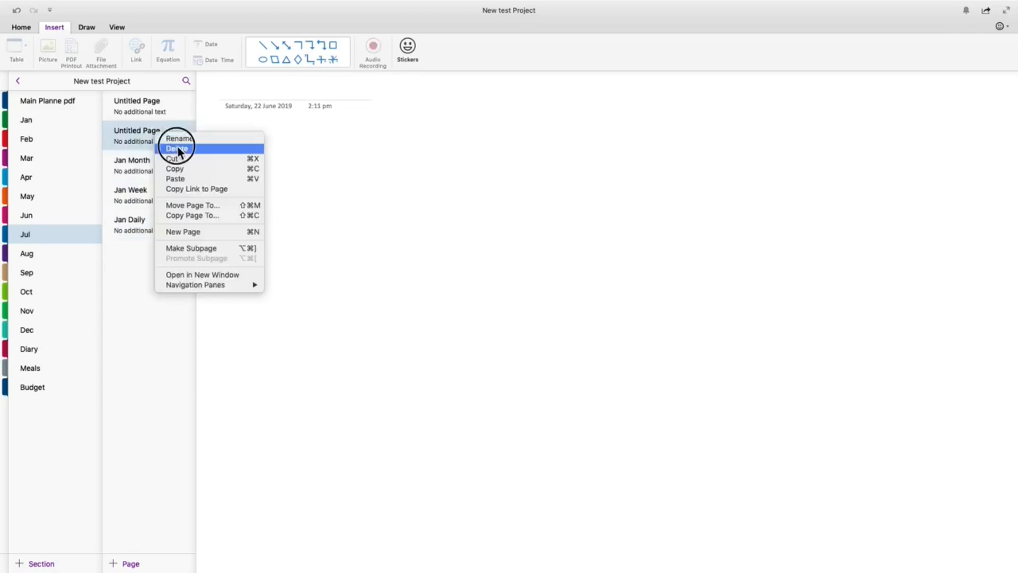
pyautogui.rightClick(161, 109)
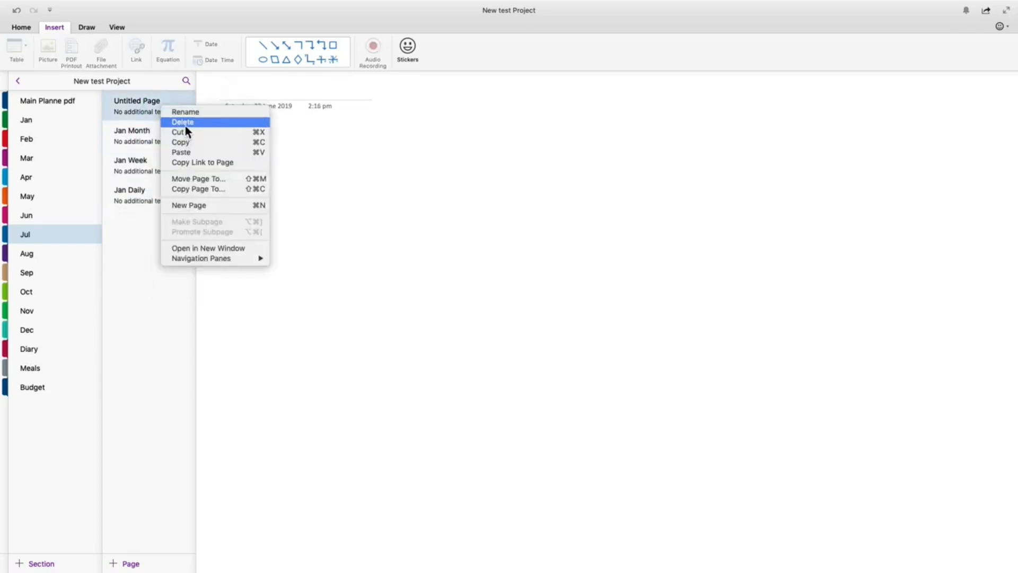
pyautogui.click(186, 126)
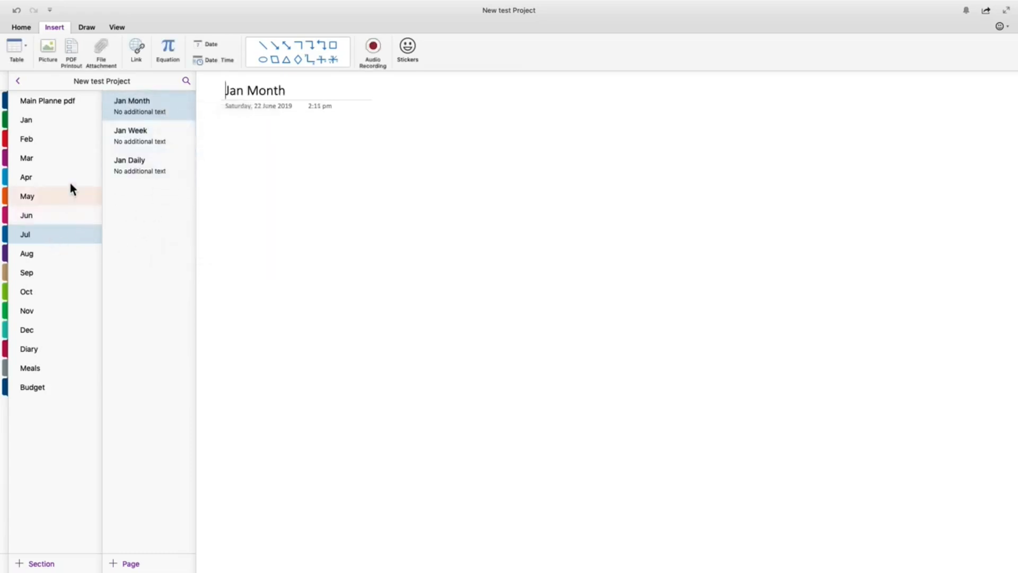
# - Retitle the Jan Month page in the Feb section as Feb Month
pyautogui.click(52, 122)
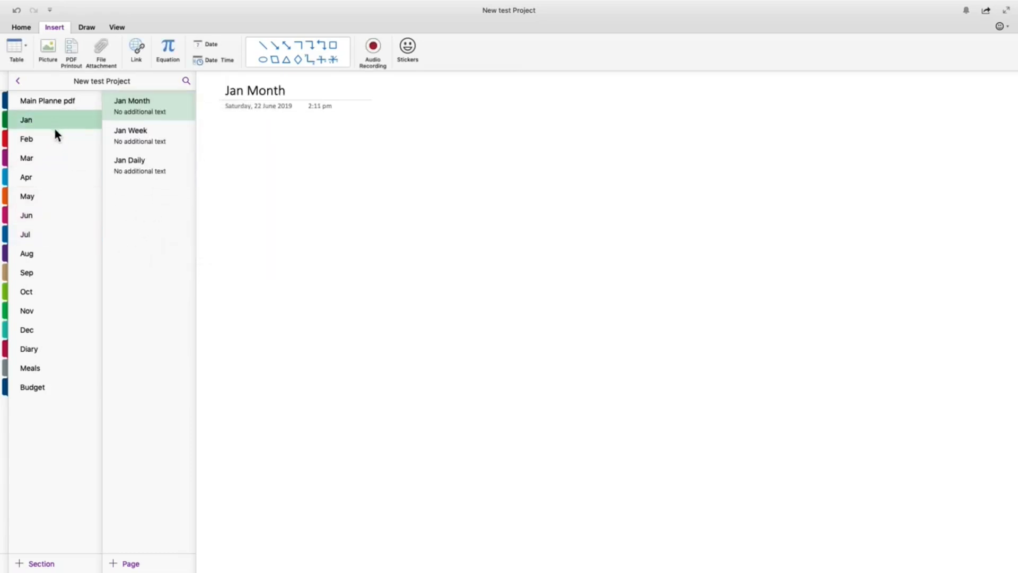
pyautogui.click(50, 142)
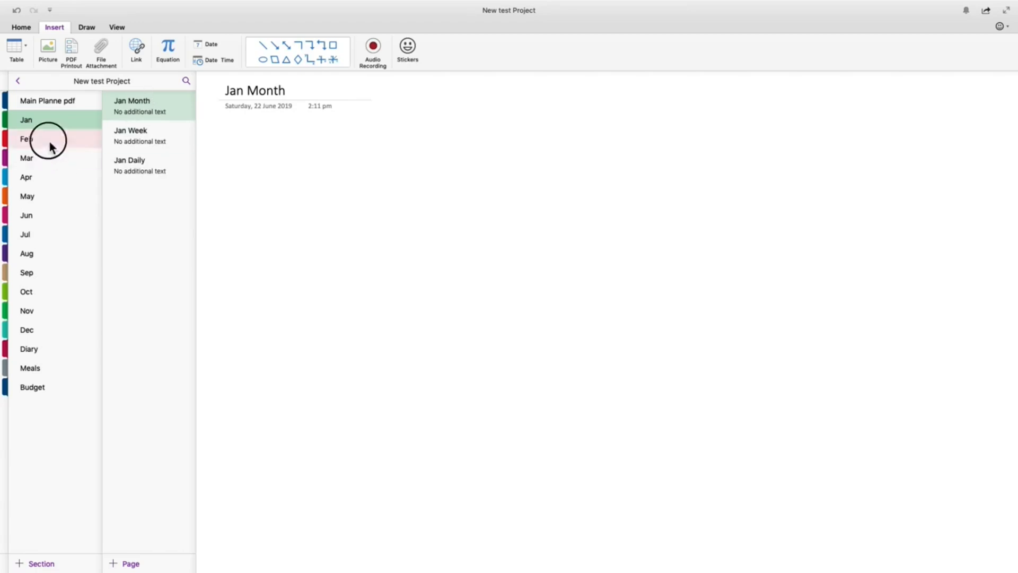
pyautogui.click(128, 107)
pyautogui.rightClick(128, 109)
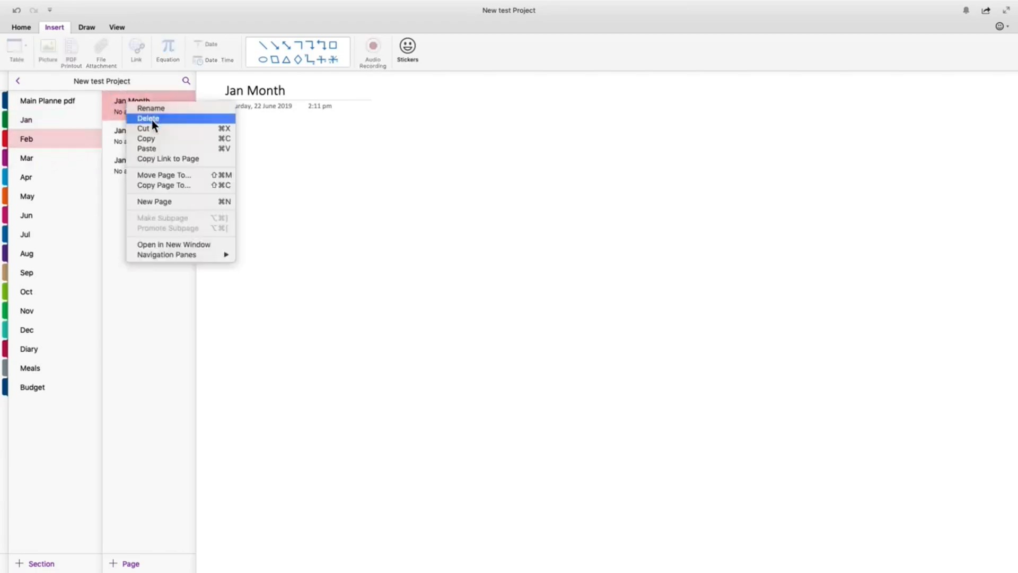
pyautogui.click(152, 110)
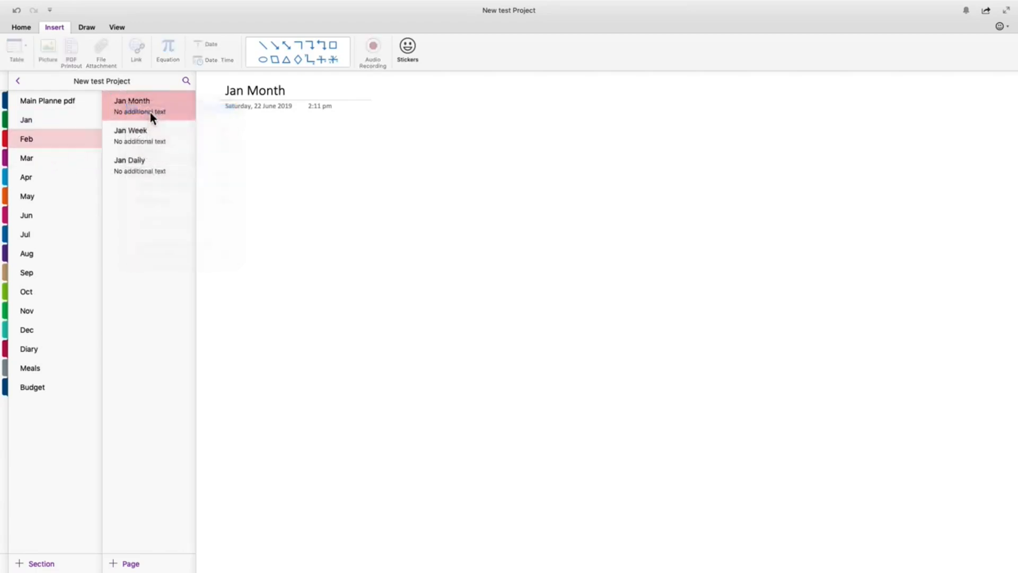
pyautogui.click(244, 91)
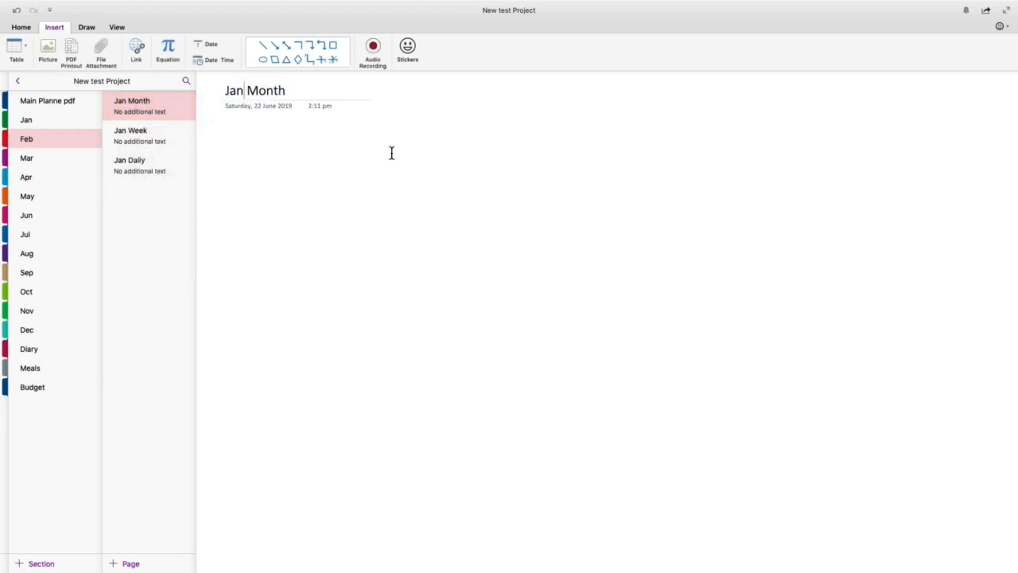
pyautogui.press('BackSpace')
pyautogui.press('BackSpace')
pyautogui.press('BackSpace')
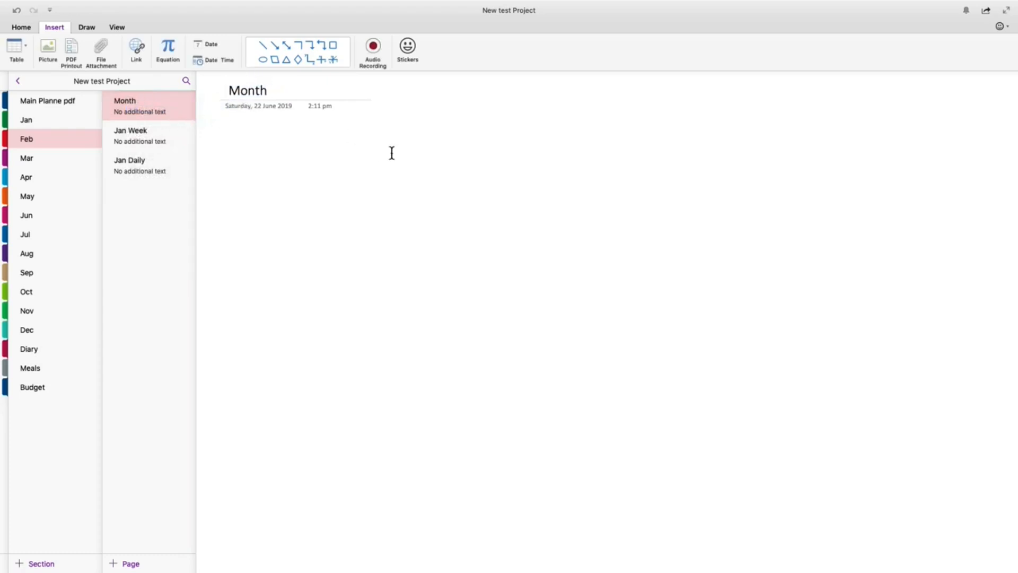
pyautogui.write('Feb')
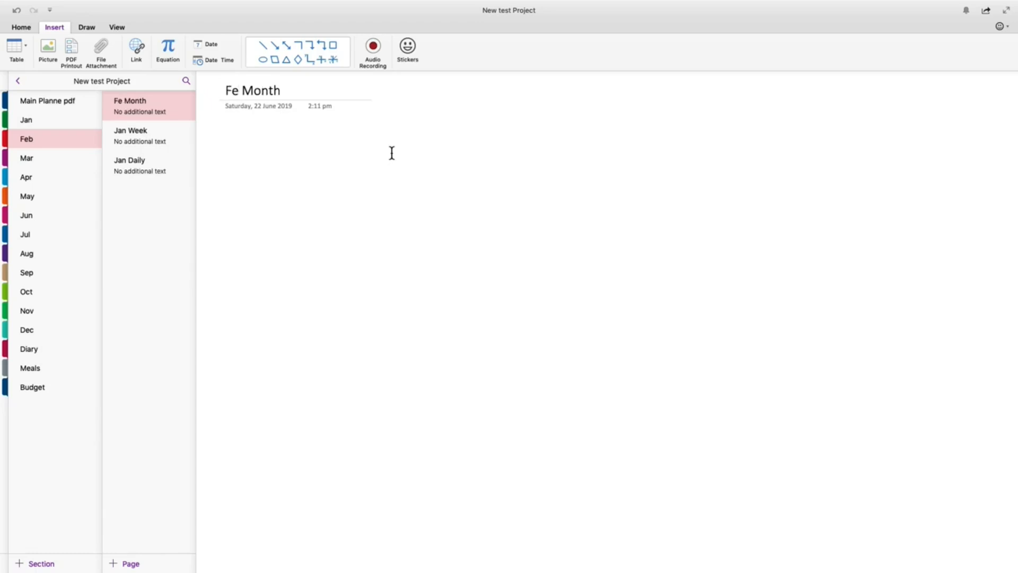
# - Copy the word Feb from the Feb Month title and replace Jan with it in the Week page's title in the same section
pyautogui.moveTo(247, 91); pyautogui.dragTo(222, 91)
pyautogui.rightClick(233, 90)
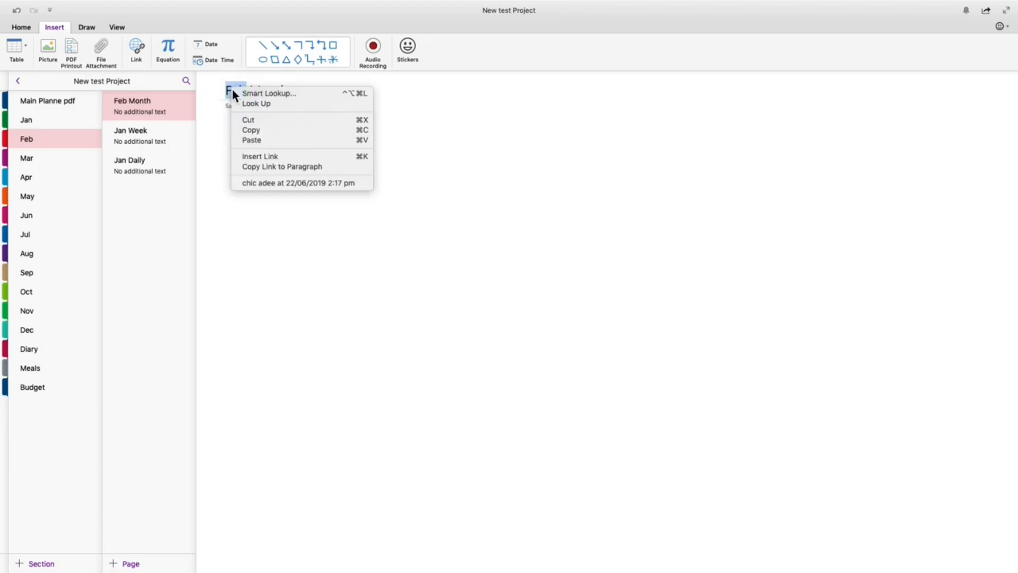
pyautogui.click(253, 131)
pyautogui.click(134, 132)
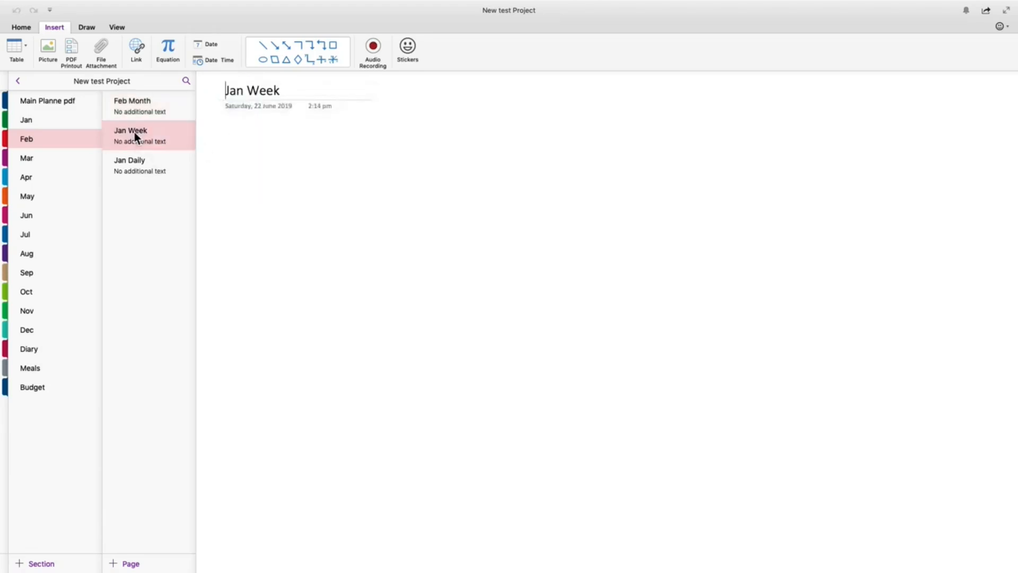
pyautogui.moveTo(243, 91); pyautogui.dragTo(227, 94)
pyautogui.press('super+v')
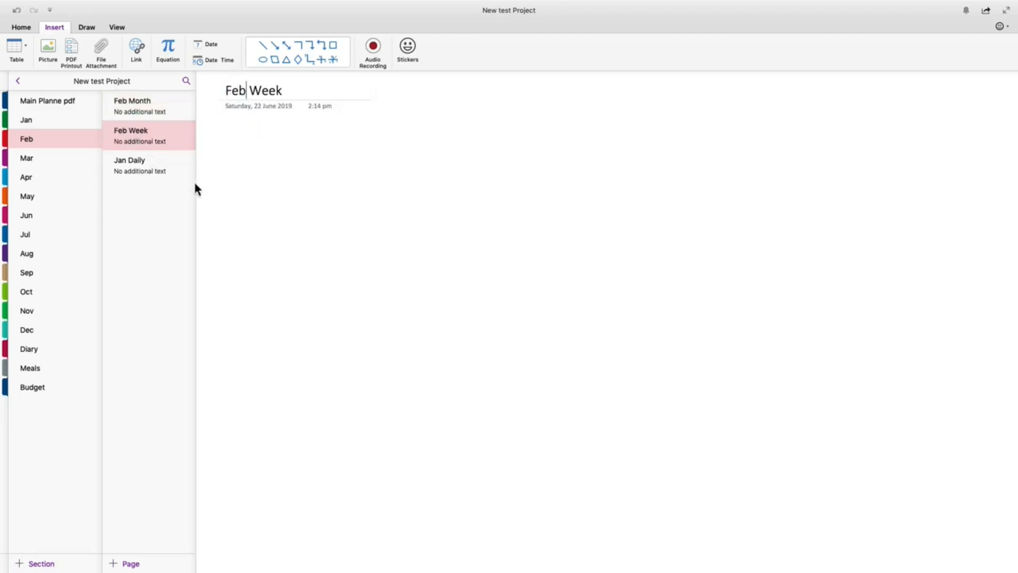
# - Retitle the Jan Daily page in the Feb section as Feb Daily, using the copied word
pyautogui.click(138, 164)
pyautogui.moveTo(246, 91); pyautogui.dragTo(218, 95)
pyautogui.press('super+v')
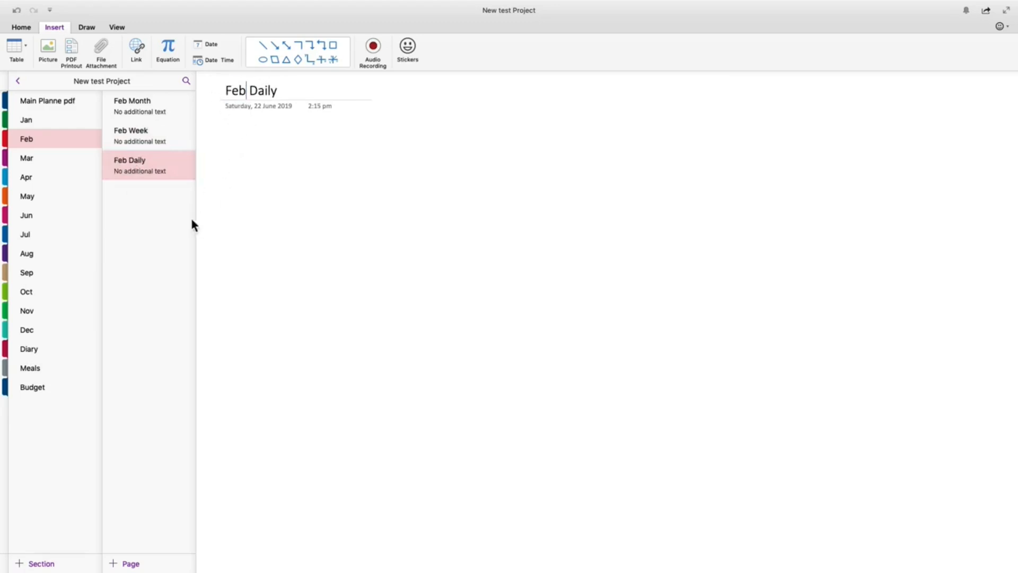
pyautogui.click(144, 213)
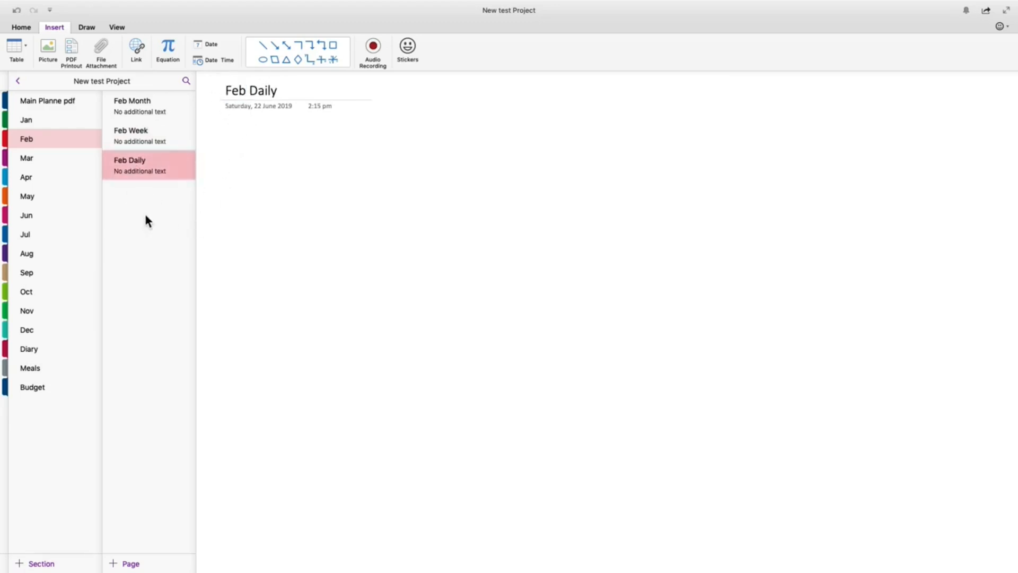
# - Retitle the Jan Month page in the Mar section as Mar Month and copy the word Mar from its title
pyautogui.click(36, 163)
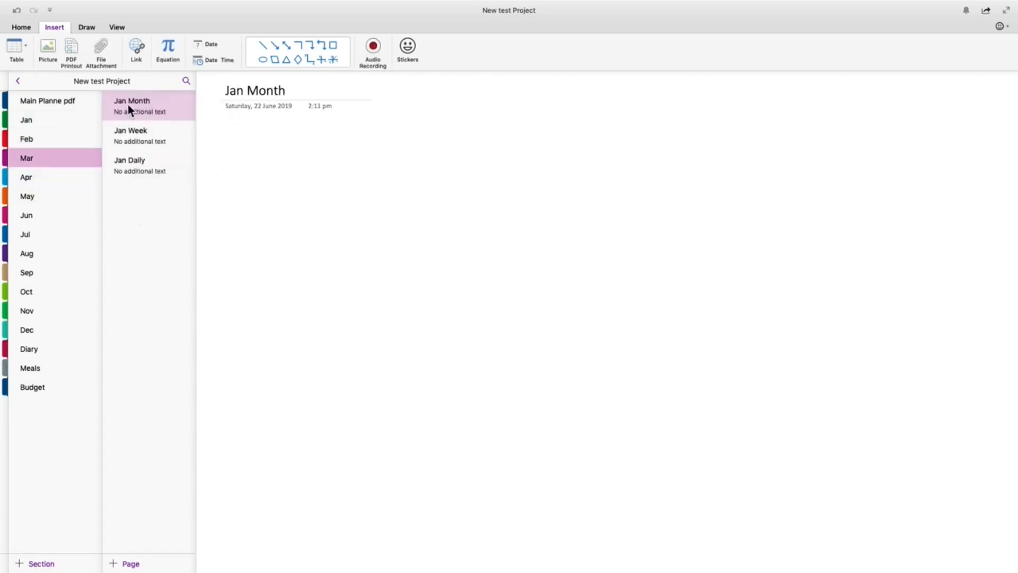
pyautogui.doubleClick(235, 91)
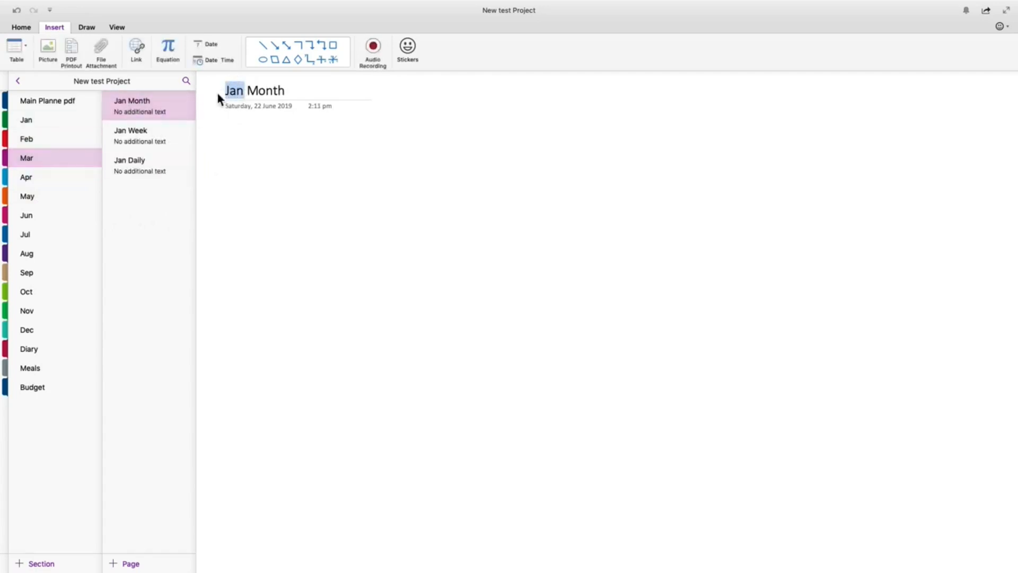
pyautogui.write('Mar')
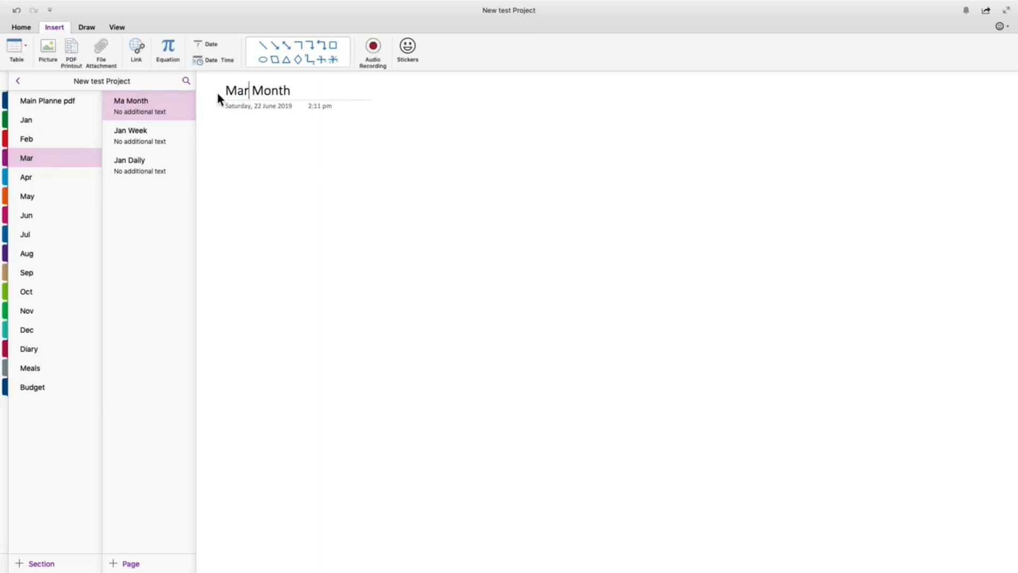
pyautogui.moveTo(250, 91); pyautogui.dragTo(226, 93)
pyautogui.rightClick(242, 95)
pyautogui.click(266, 132)
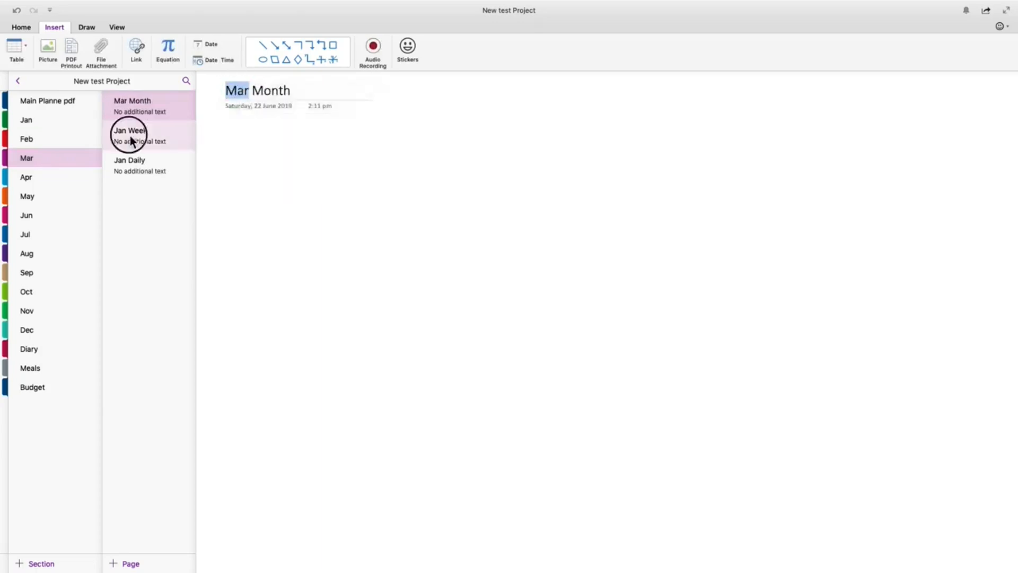
# - Replace Jan with the copied word in the Mar section's other two pages, making them Mar Week and Mar Daily
pyautogui.click(128, 138)
pyautogui.moveTo(245, 91); pyautogui.dragTo(221, 92)
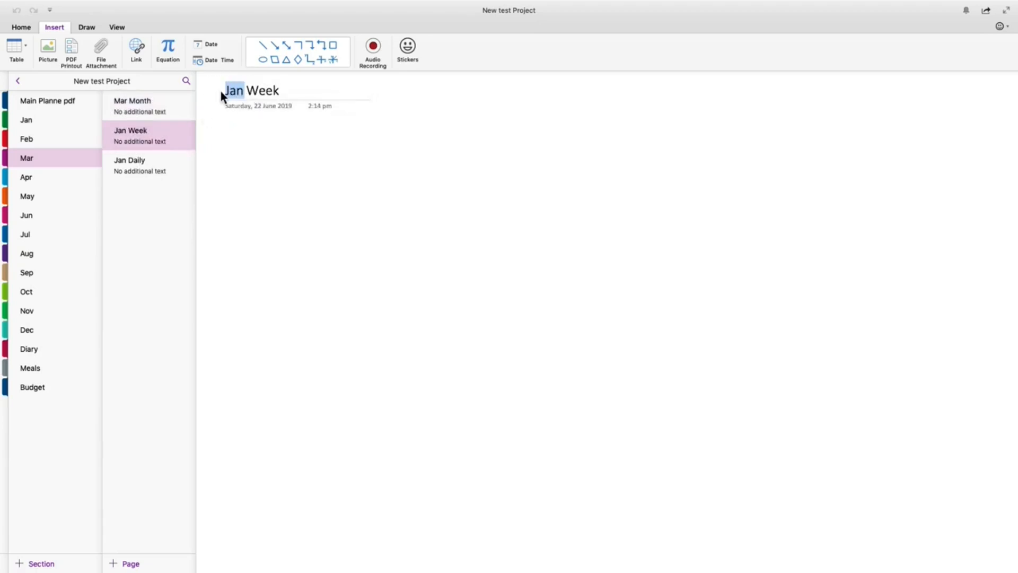
pyautogui.press('super+v')
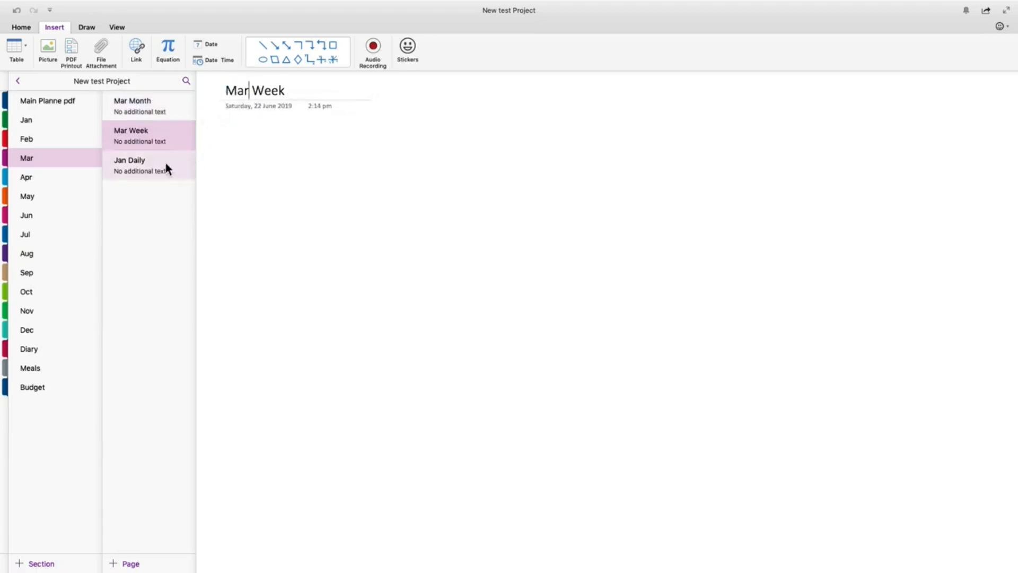
pyautogui.click(141, 162)
pyautogui.moveTo(245, 91); pyautogui.dragTo(212, 94)
pyautogui.press('super+v')
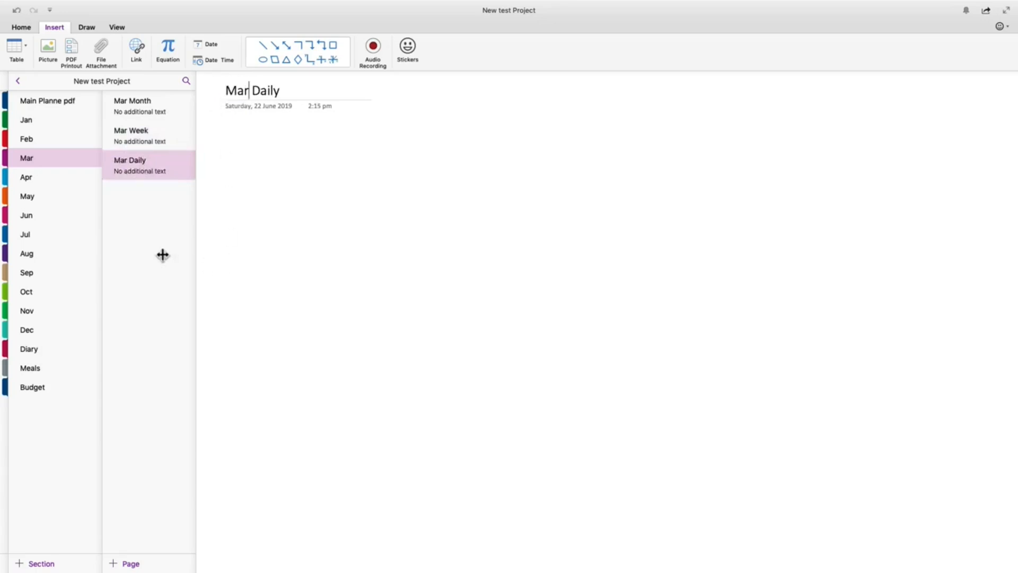
pyautogui.click(146, 228)
# - Retitle the Jan Month page in the Apr section as Apr Month and copy the word Apr from its title
pyautogui.click(35, 178)
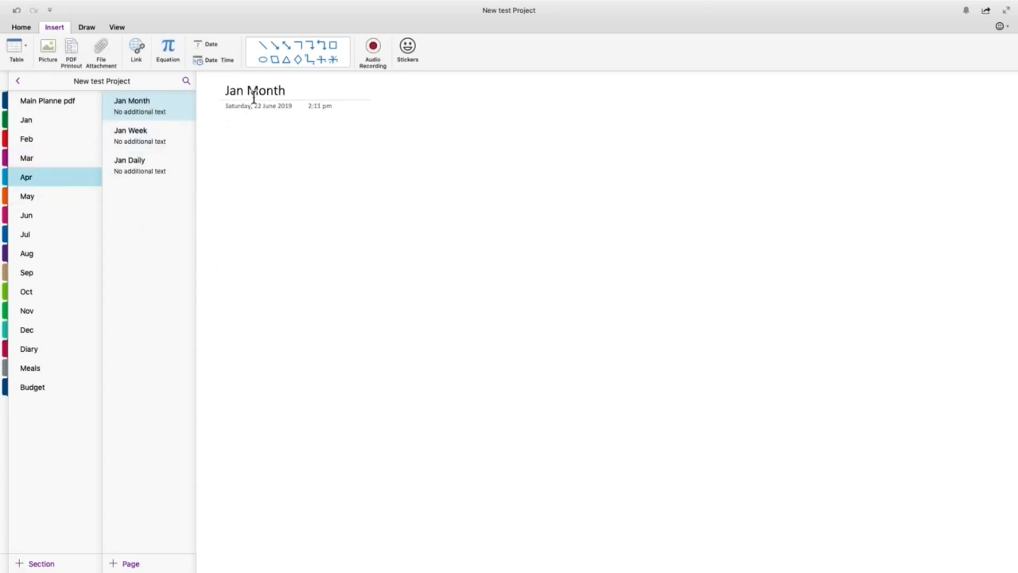
pyautogui.moveTo(244, 91); pyautogui.dragTo(221, 94)
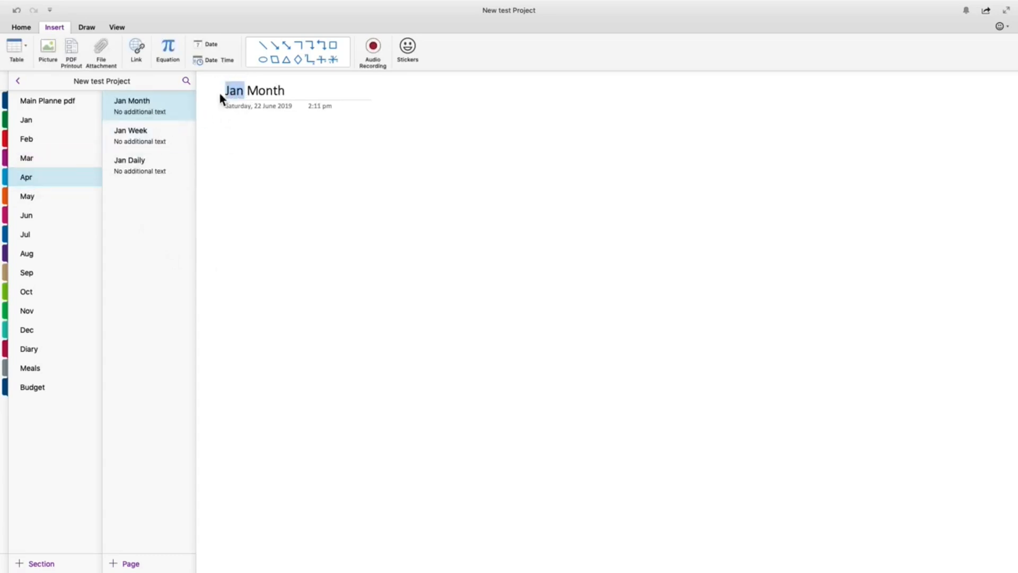
pyautogui.write('Apr')
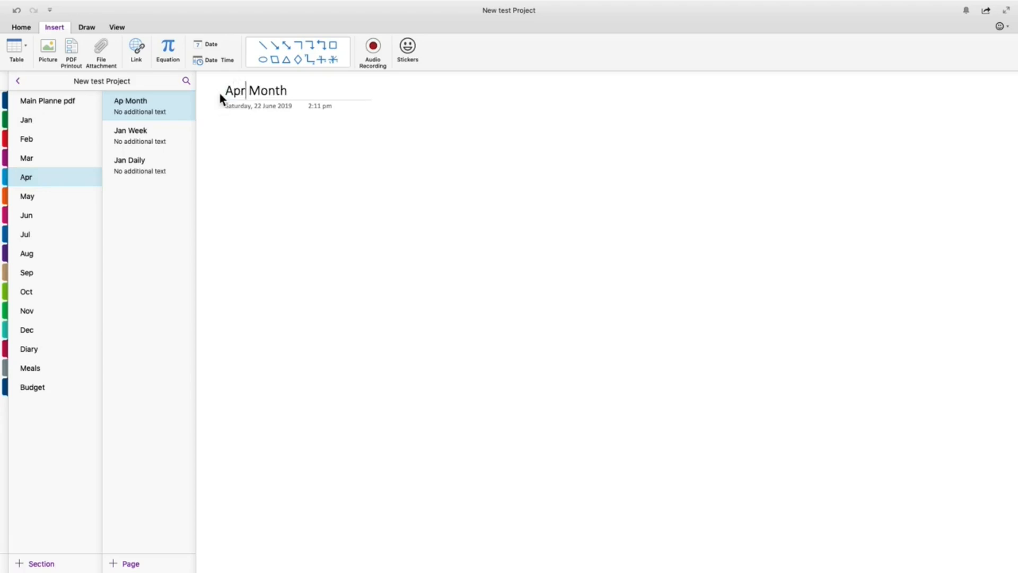
pyautogui.moveTo(246, 91); pyautogui.dragTo(229, 96)
pyautogui.rightClick(230, 95)
pyautogui.click(254, 131)
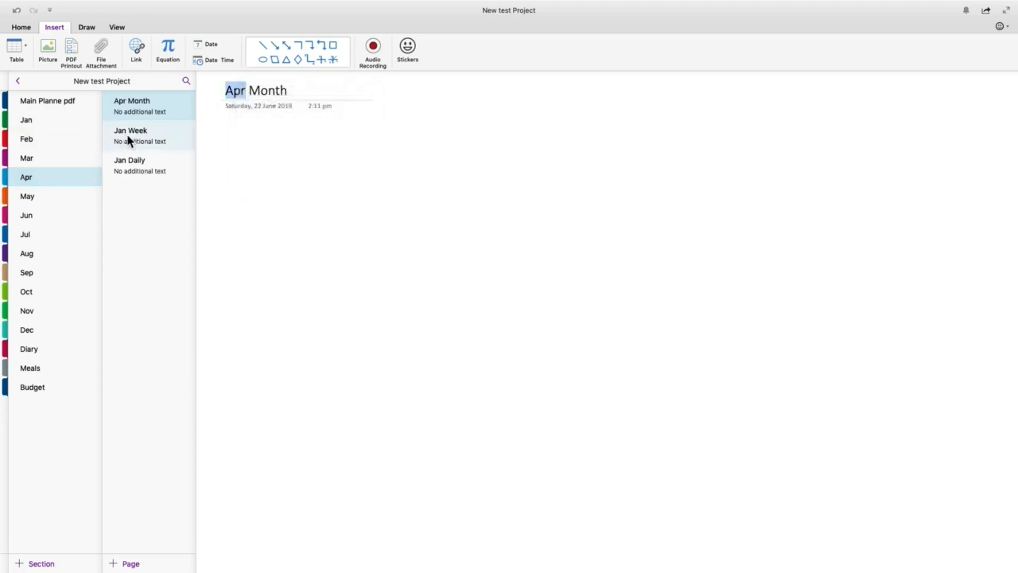
# - Replace Jan with the copied word in the Apr section's other two pages, making them Apr Week and Apr Daily
pyautogui.click(127, 139)
pyautogui.moveTo(244, 91); pyautogui.dragTo(226, 92)
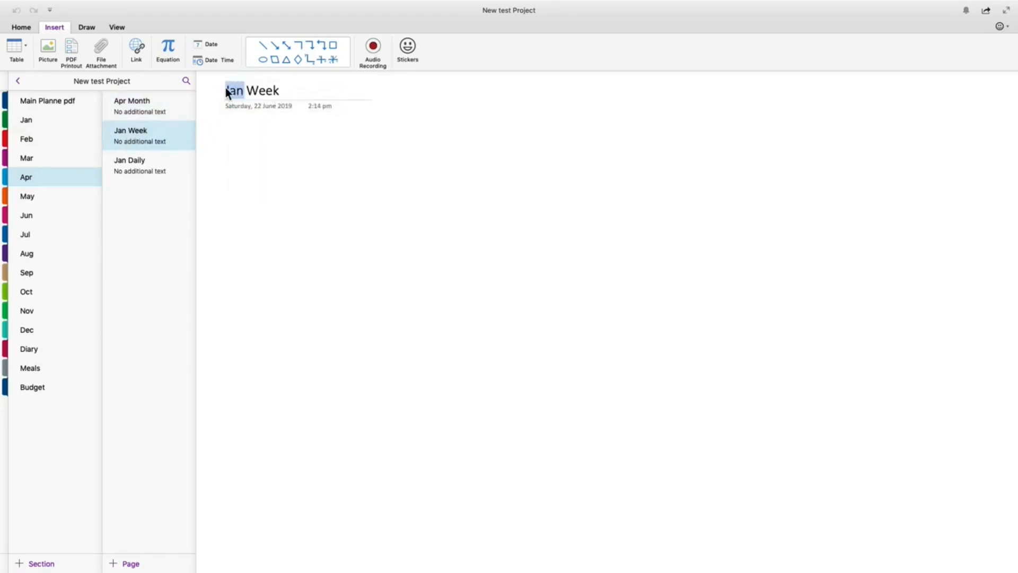
pyautogui.press('super+v')
pyautogui.click(133, 164)
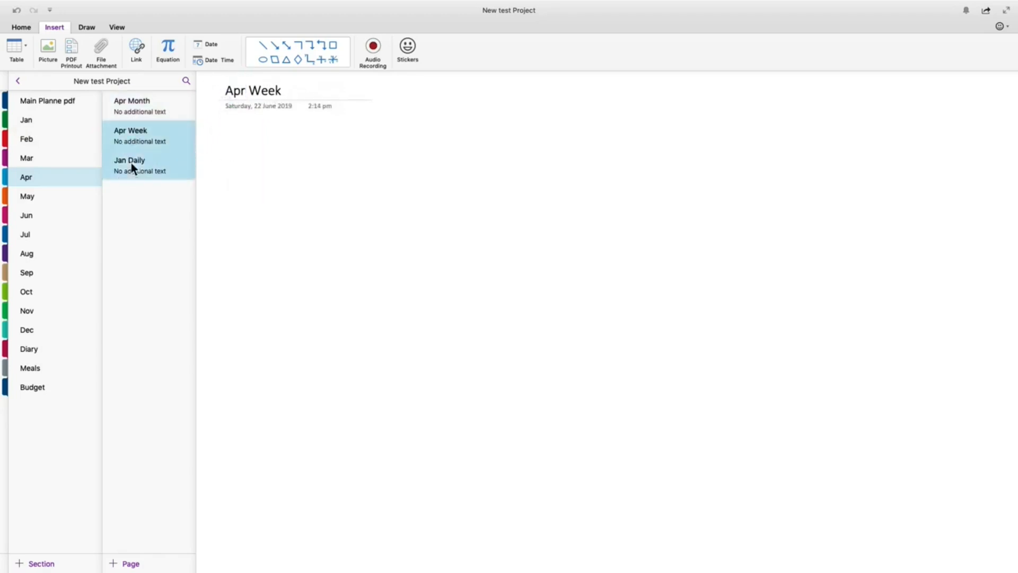
pyautogui.moveTo(245, 90); pyautogui.dragTo(209, 91)
pyautogui.press('super+v')
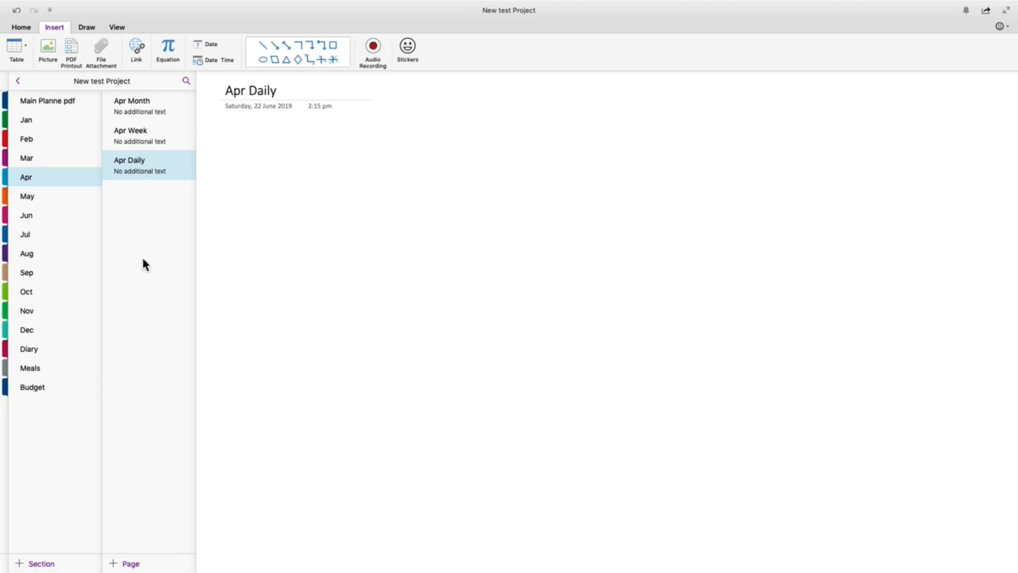
pyautogui.click(150, 205)
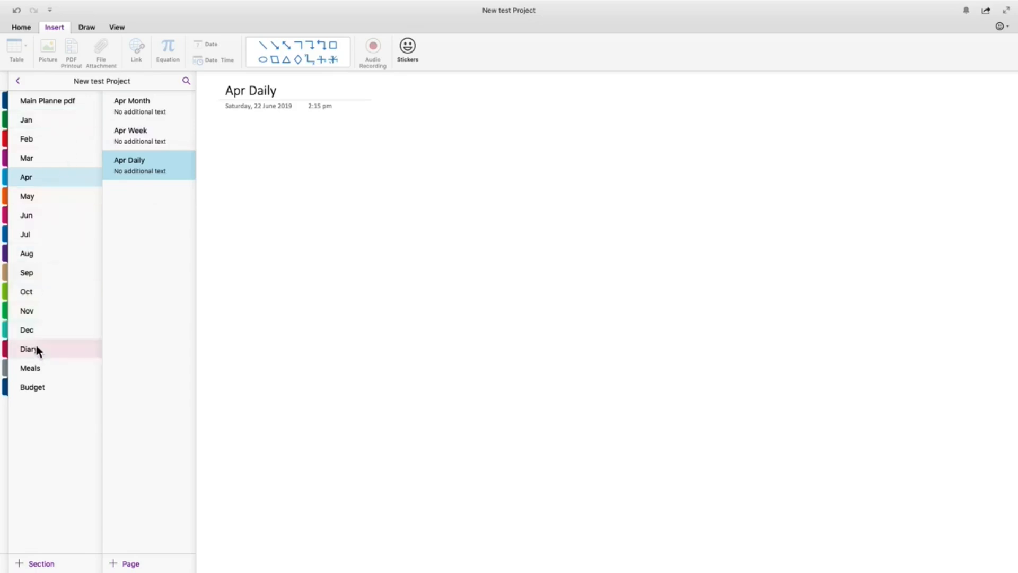
# - Copy the January monthly spread image from the Main Planne pdf section and paste it into the Jan Month page
pyautogui.click(38, 119)
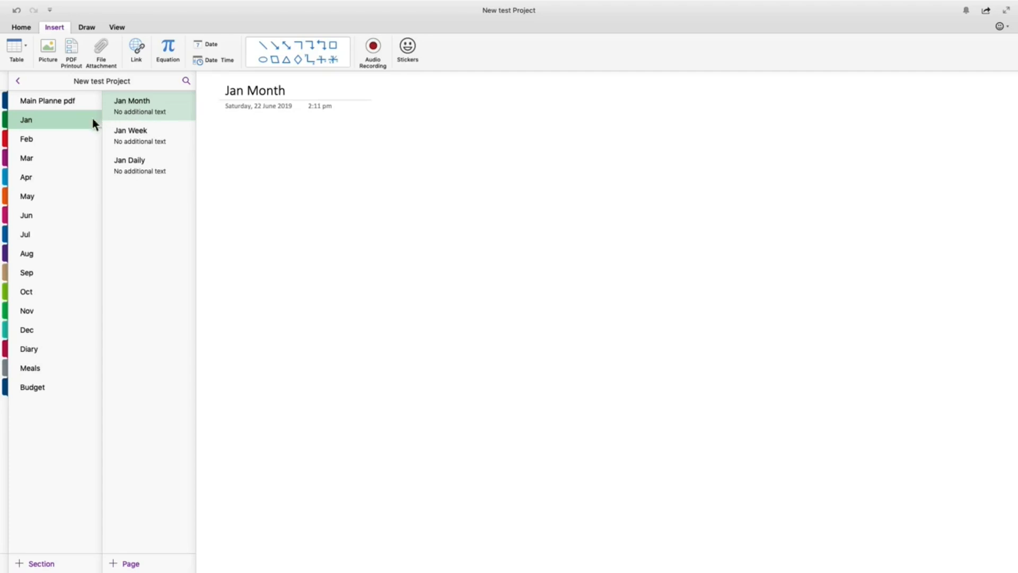
pyautogui.click(47, 100)
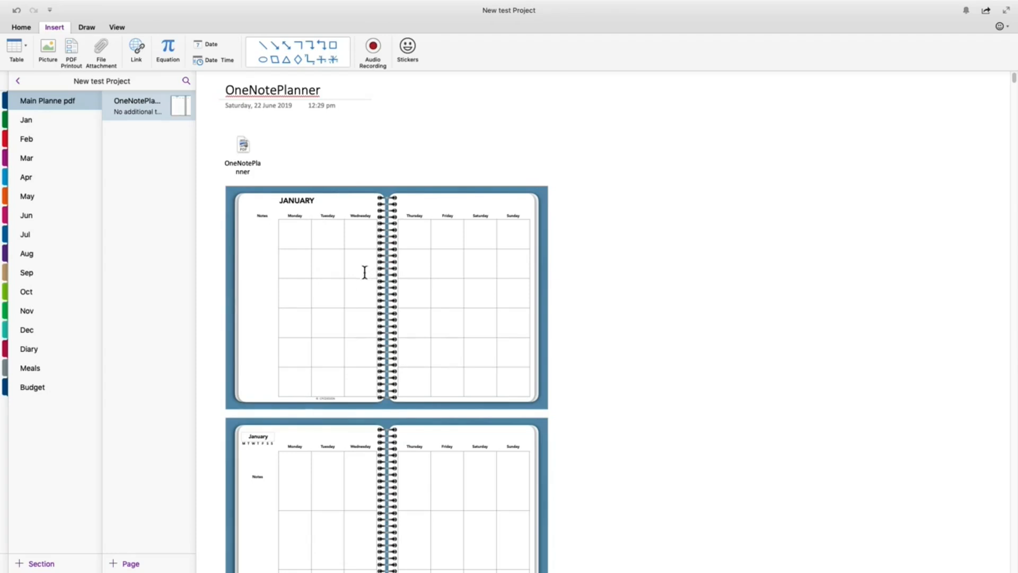
pyautogui.click(339, 262)
pyautogui.rightClick(342, 264)
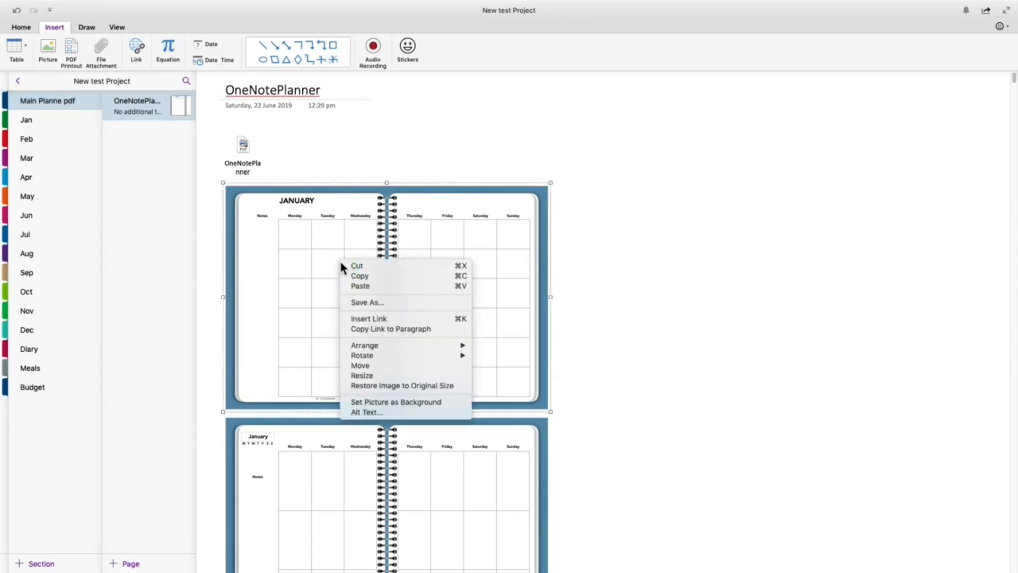
pyautogui.click(371, 278)
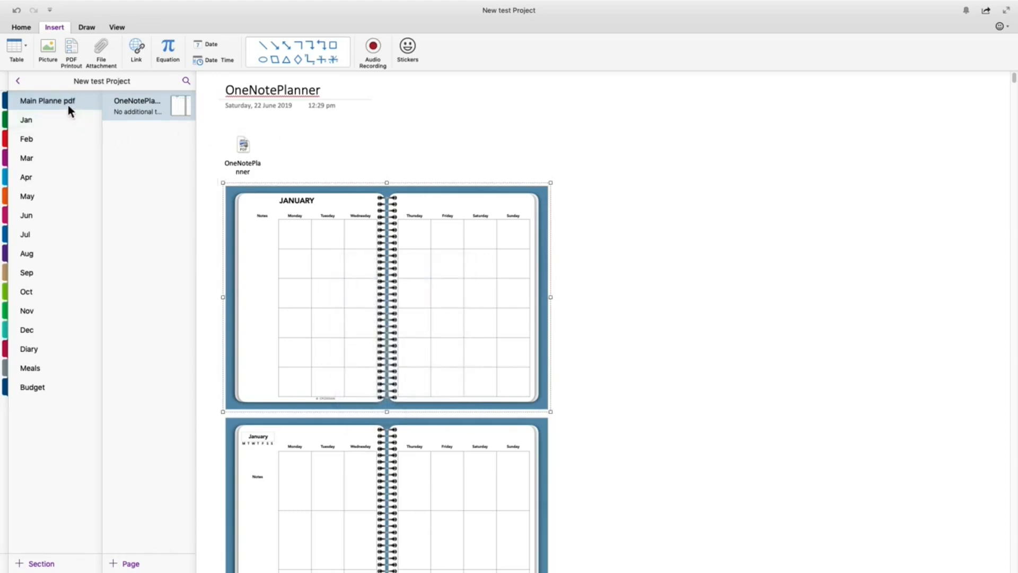
pyautogui.click(38, 120)
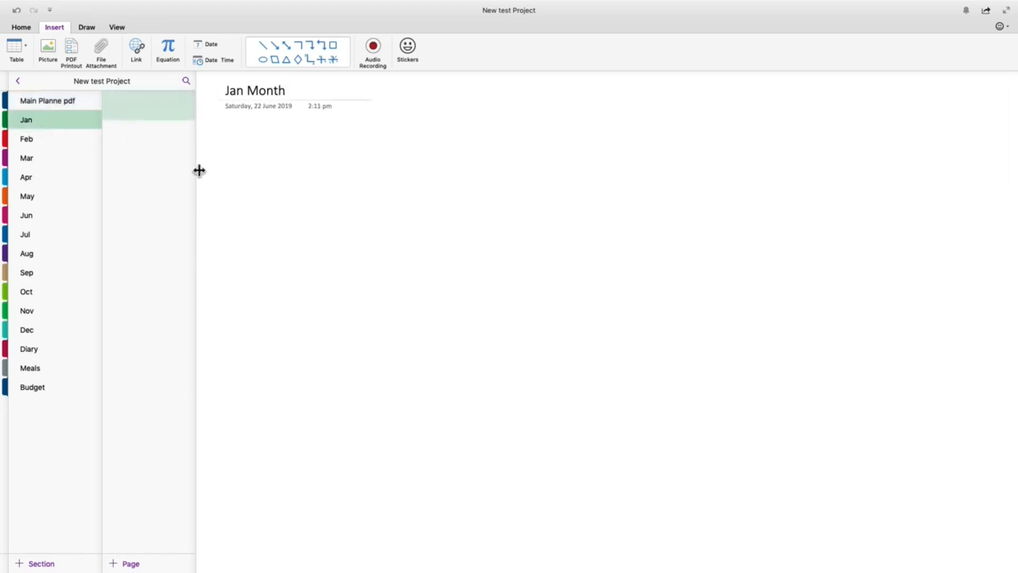
pyautogui.rightClick(241, 154)
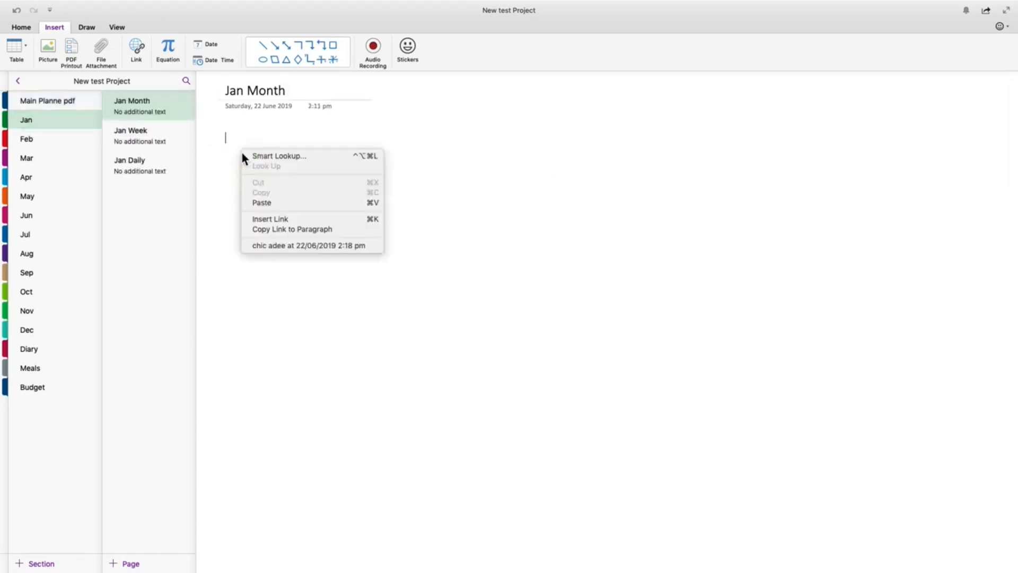
pyautogui.click(269, 203)
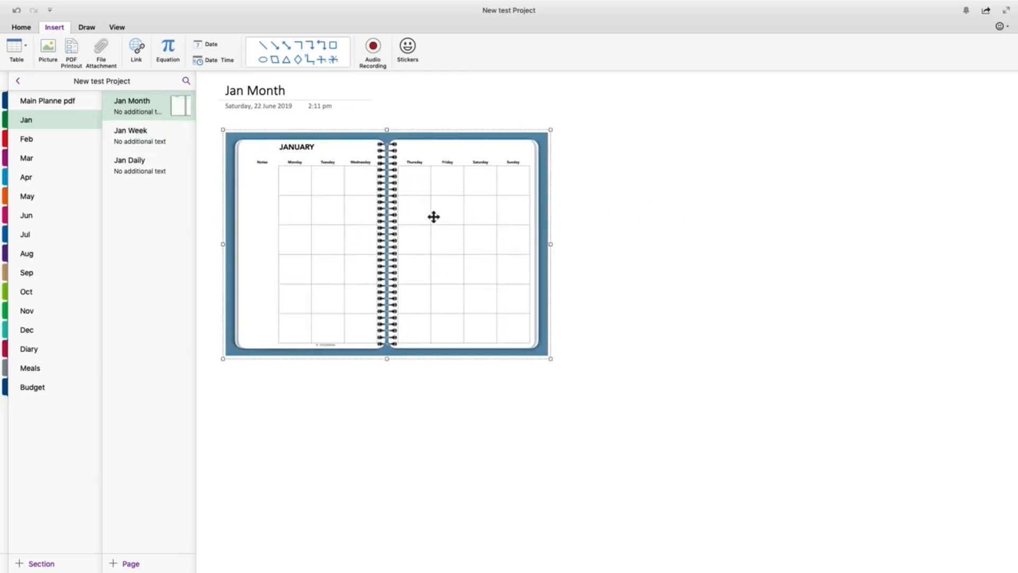
# - Add a placeholder letter I below the Jan Month title and align the January image's upper-left corner with it
pyautogui.moveTo(425, 214); pyautogui.dragTo(456, 363)
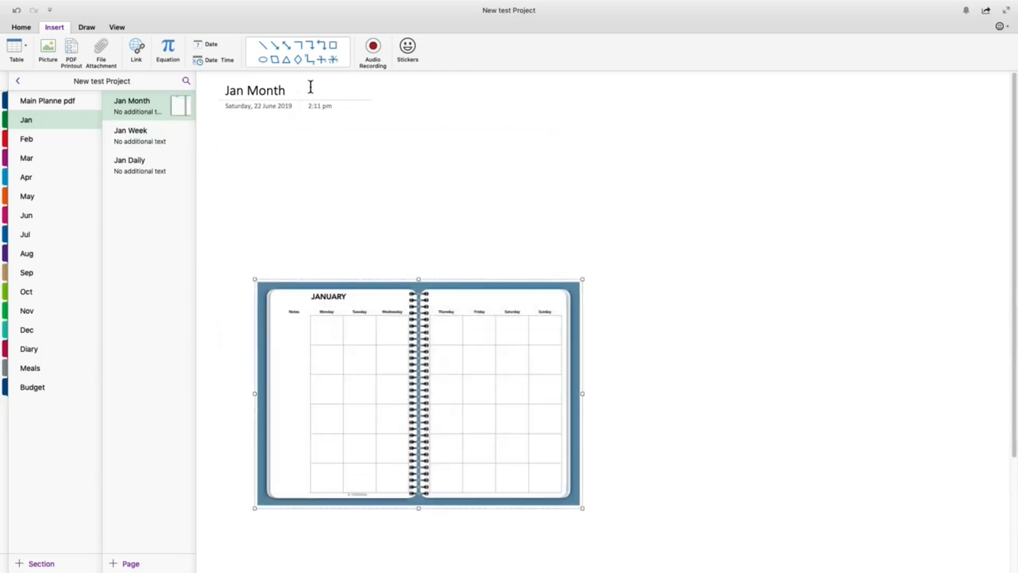
pyautogui.click(289, 93)
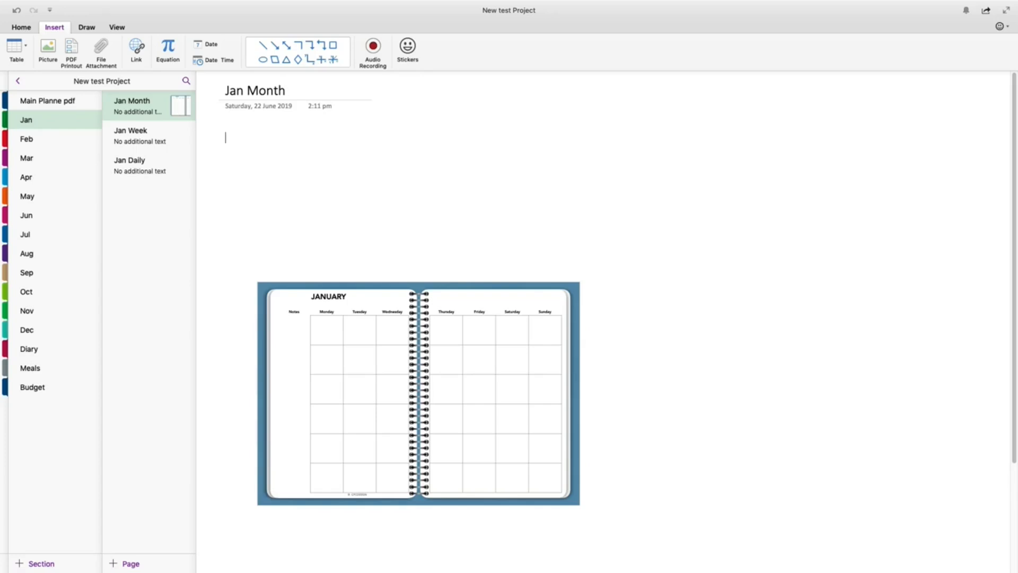
pyautogui.write('I')
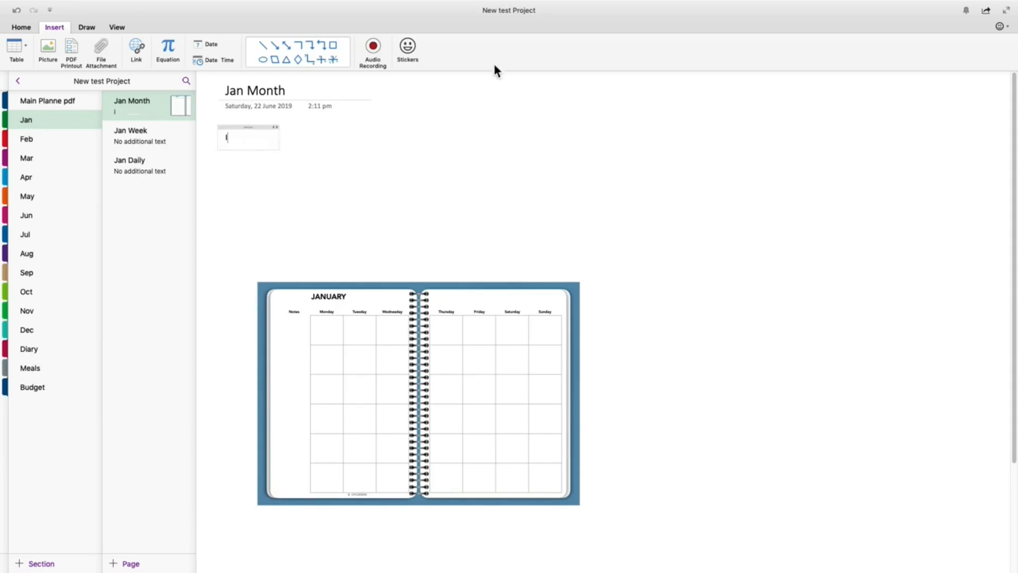
pyautogui.click(336, 326)
pyautogui.moveTo(337, 327); pyautogui.dragTo(322, 182)
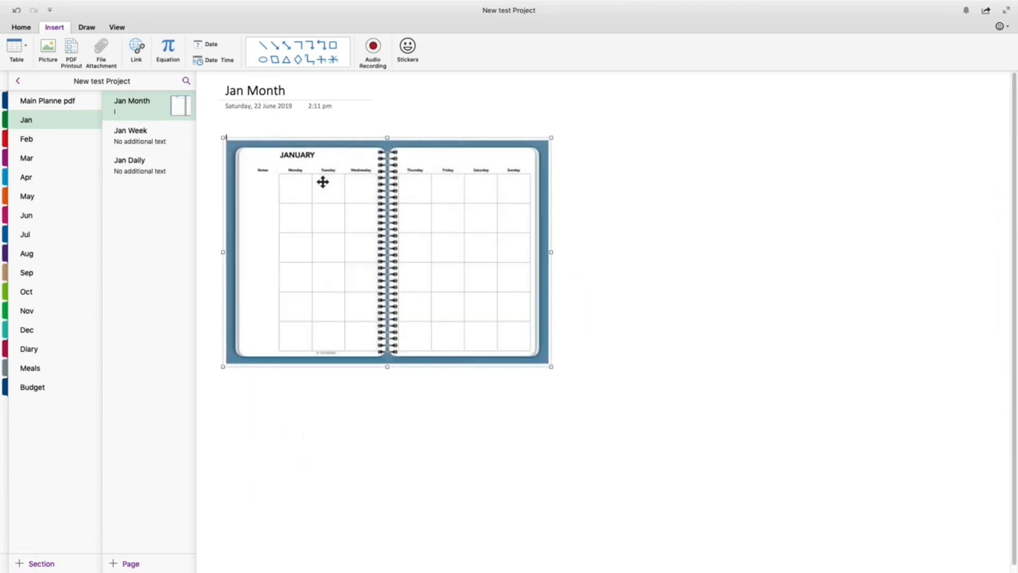
# - Restore the January monthly image to its original size and delete the placeholder letter I
pyautogui.rightClick(340, 245)
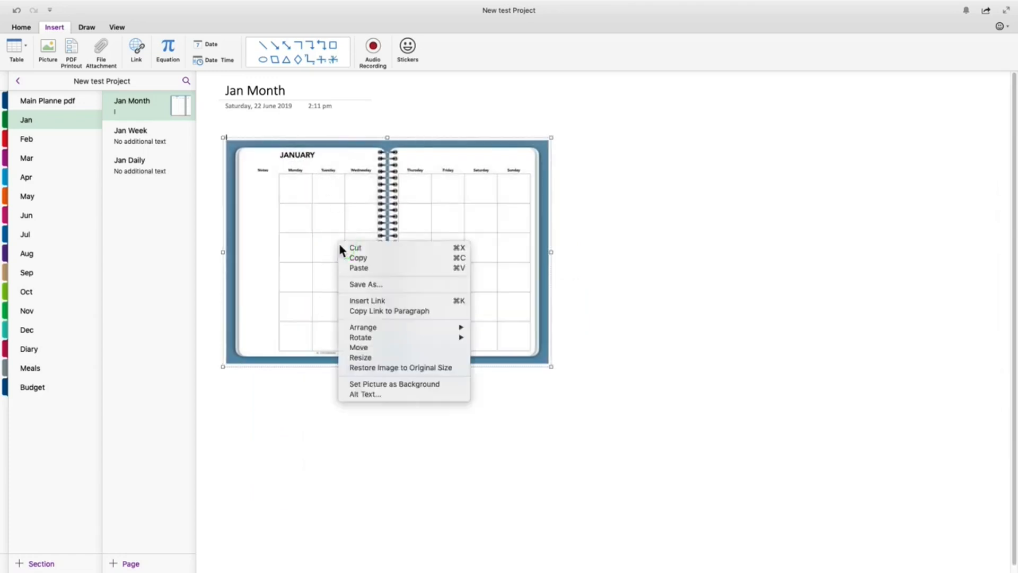
pyautogui.click(404, 368)
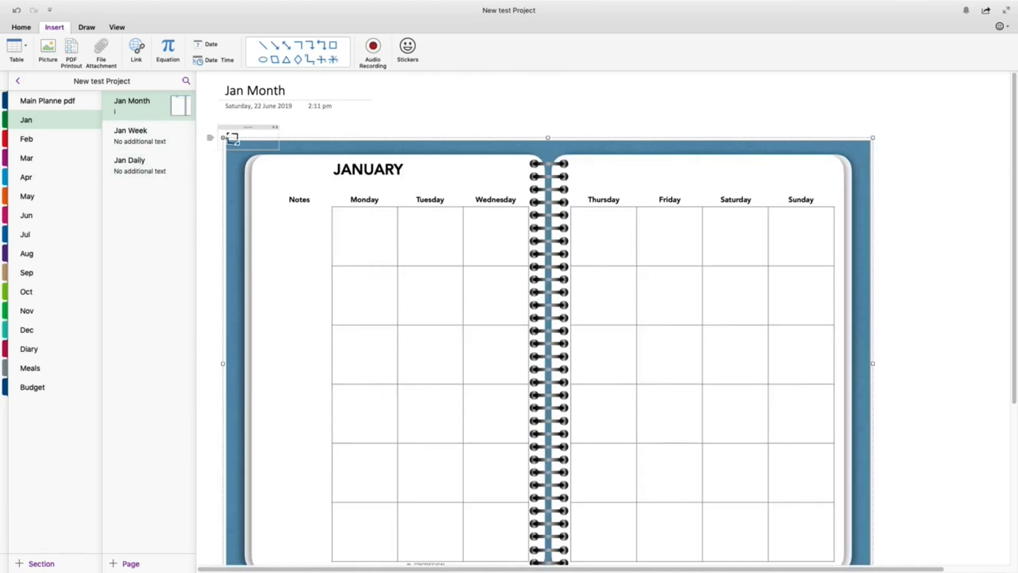
pyautogui.click(238, 137)
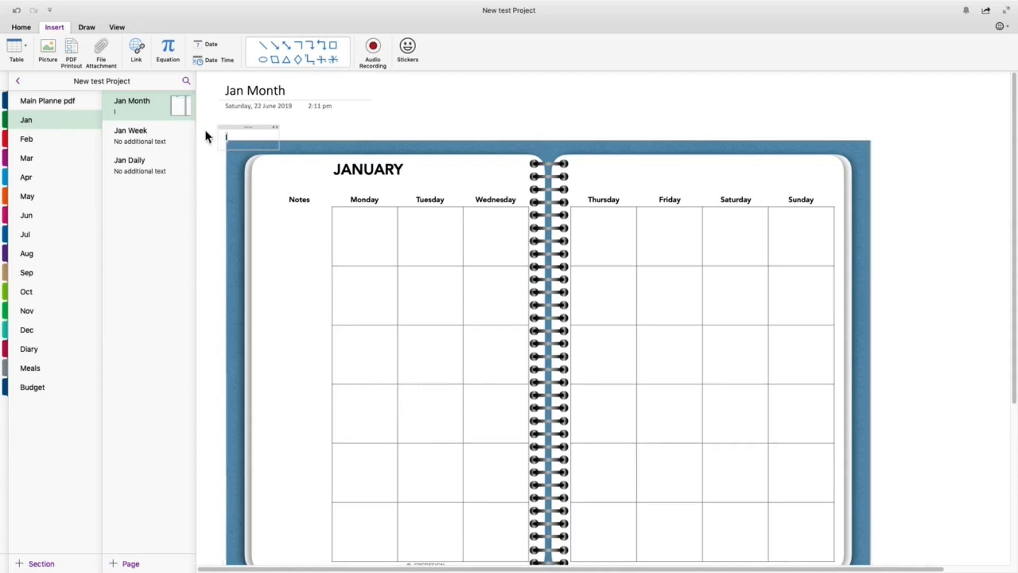
# - Add a placeholder letter I below the title of the Jan Week page
pyautogui.click(144, 138)
pyautogui.click(291, 88)
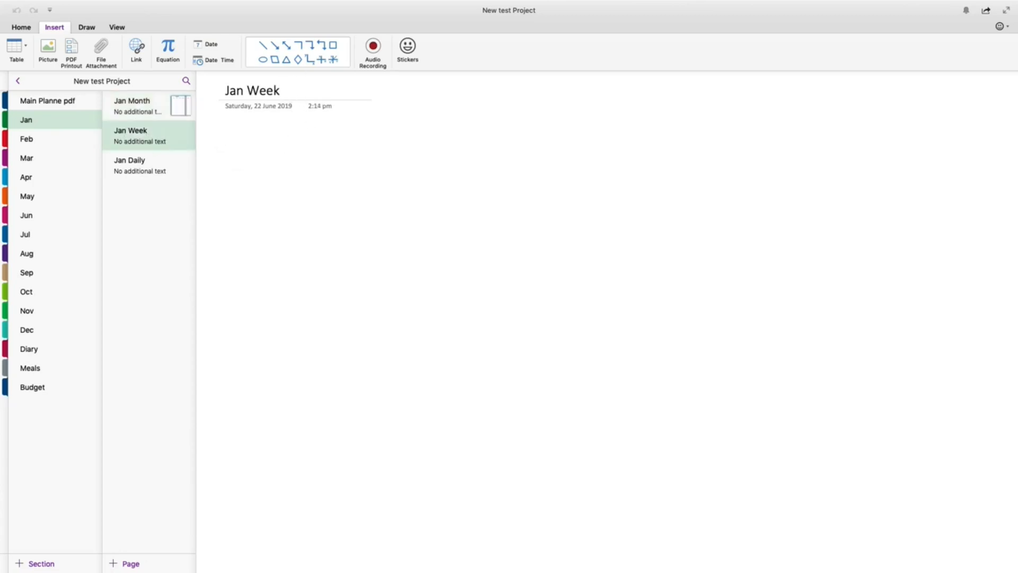
pyautogui.write('I')
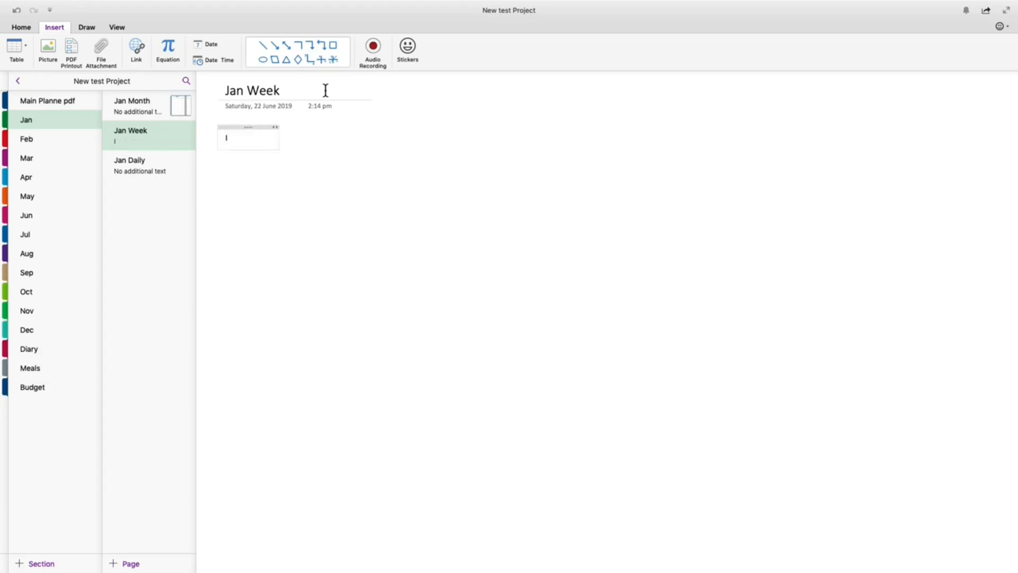
pyautogui.click(304, 250)
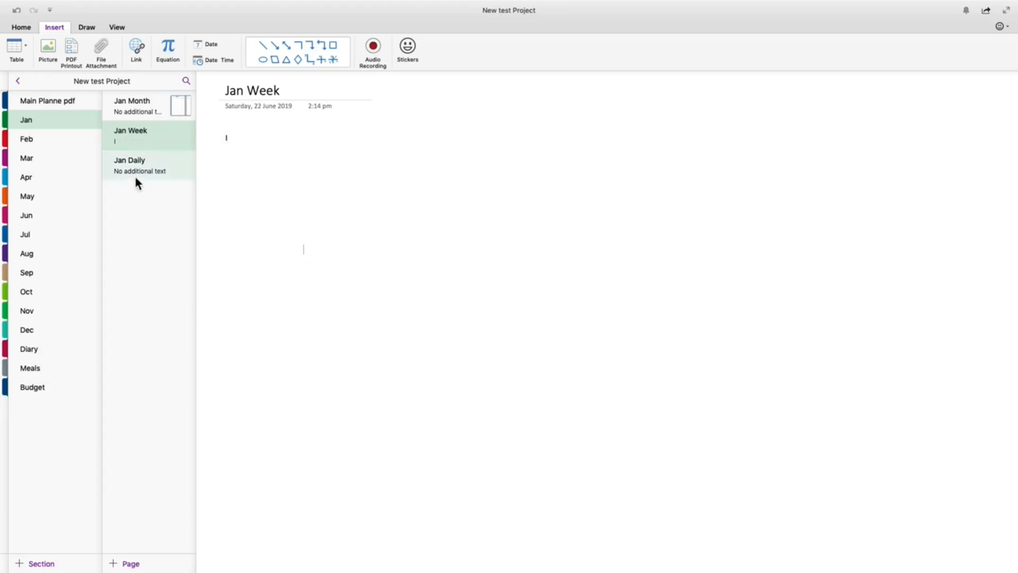
# - Copy the first January weekly spread image from the Main Planne pdf section and paste it into the Jan Week page
pyautogui.click(41, 98)
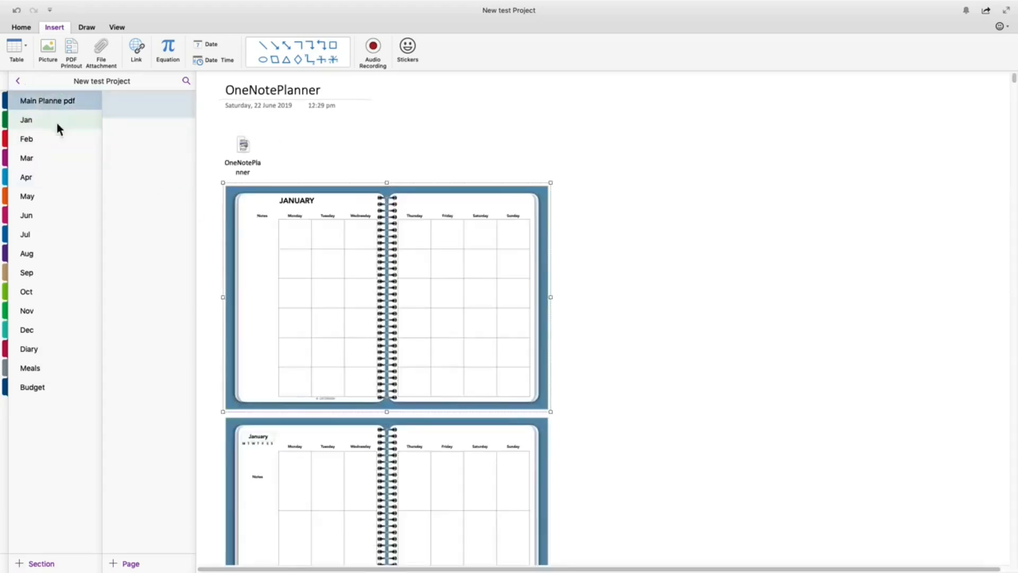
pyautogui.scroll(-3, 395, 365)
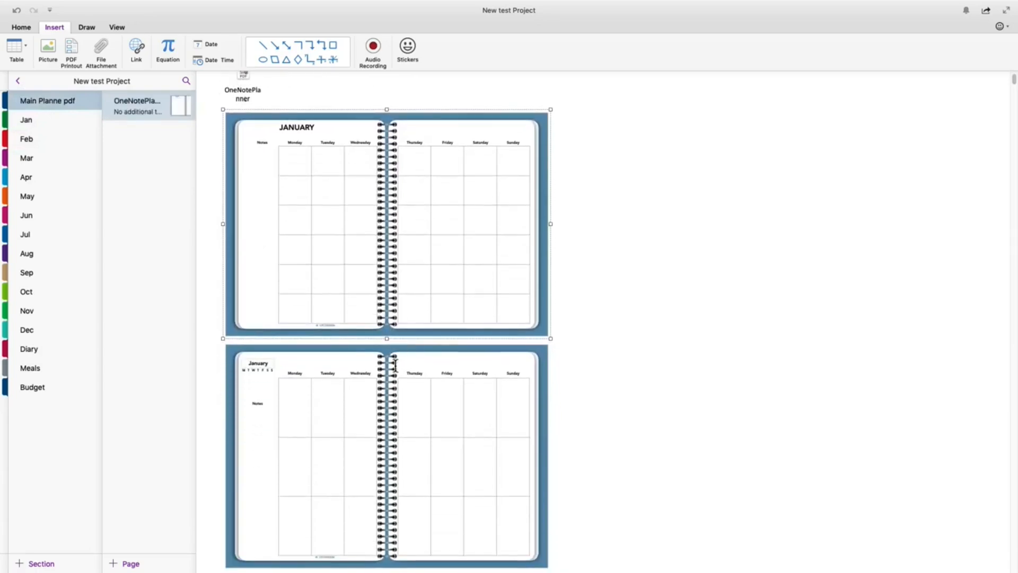
pyautogui.scroll(-5, 395, 365)
pyautogui.click(336, 295)
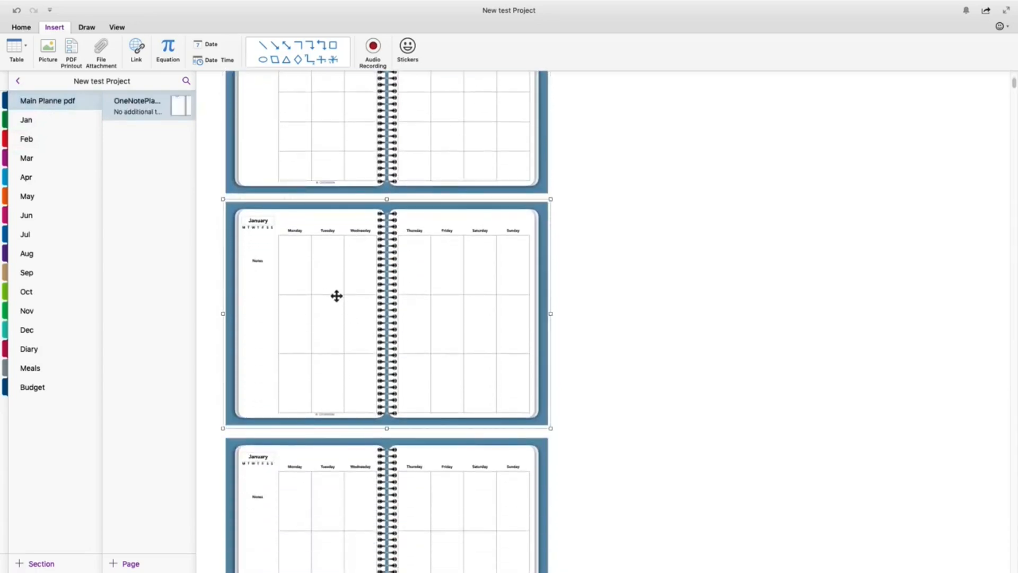
pyautogui.rightClick(336, 295)
pyautogui.click(352, 306)
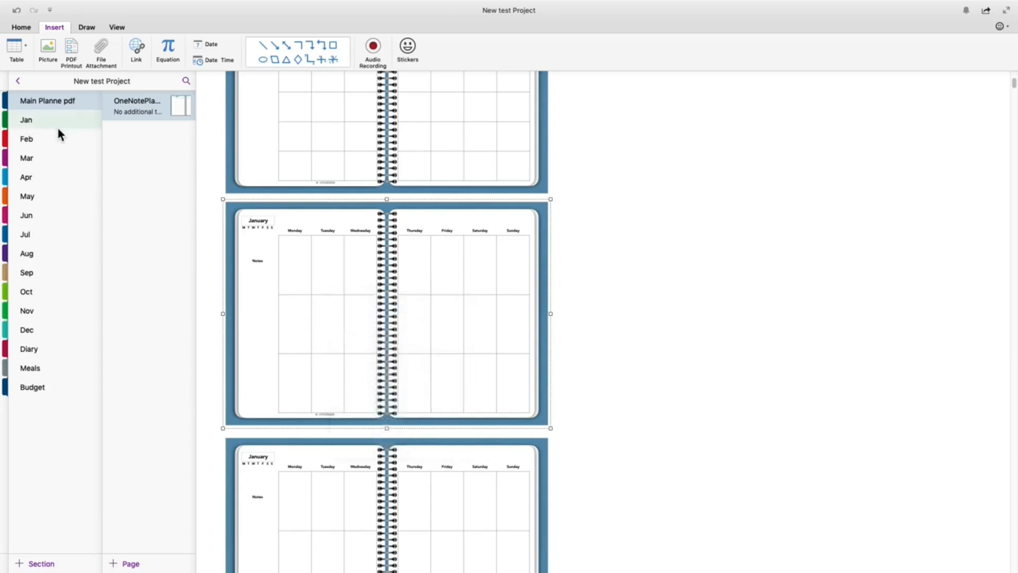
pyautogui.click(38, 119)
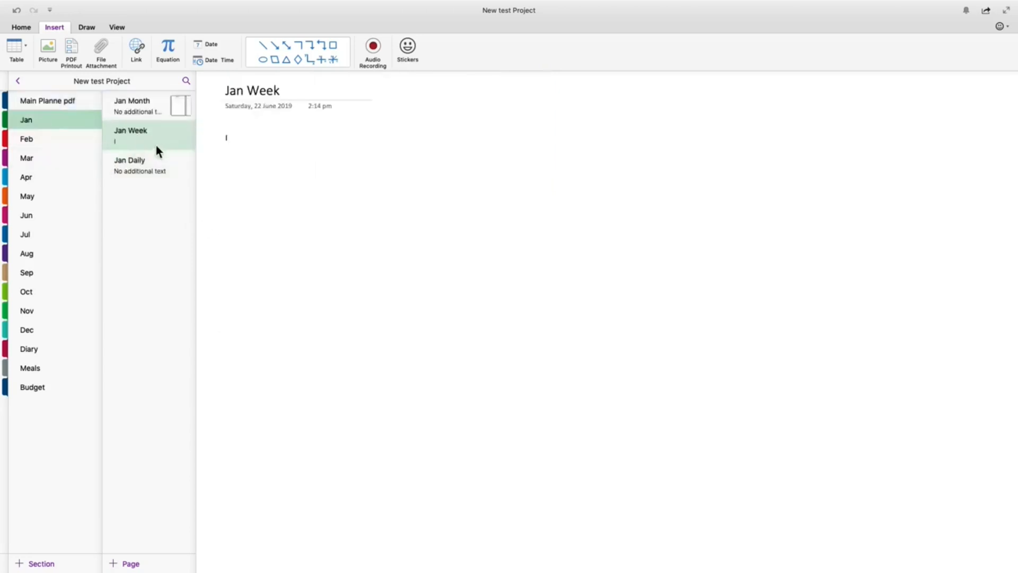
pyautogui.rightClick(300, 220)
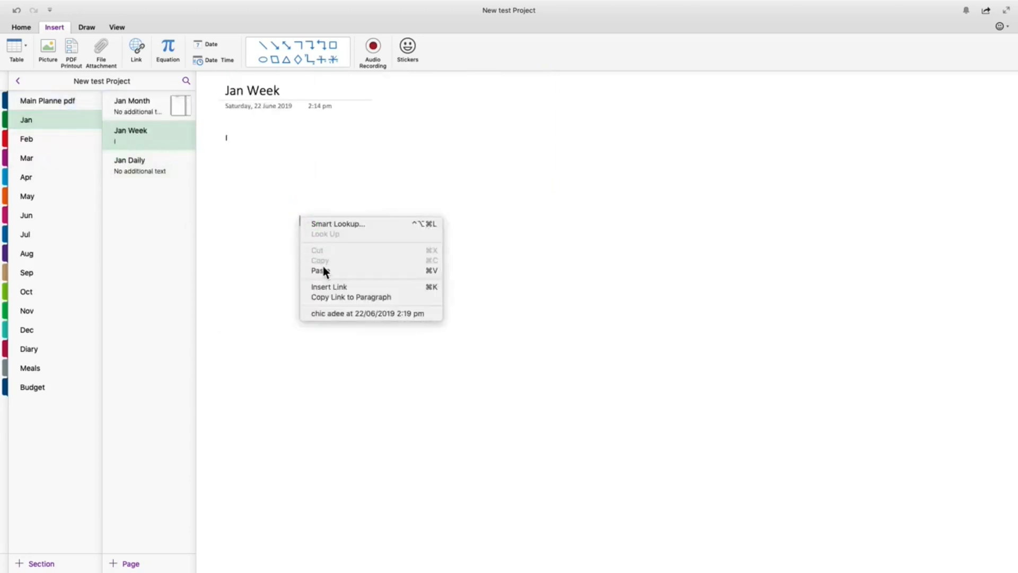
pyautogui.click(322, 270)
# - Align the weekly image with the Jan Week page's placeholder letter, restore its original size, and return to Jan Month
pyautogui.moveTo(393, 241); pyautogui.dragTo(318, 164)
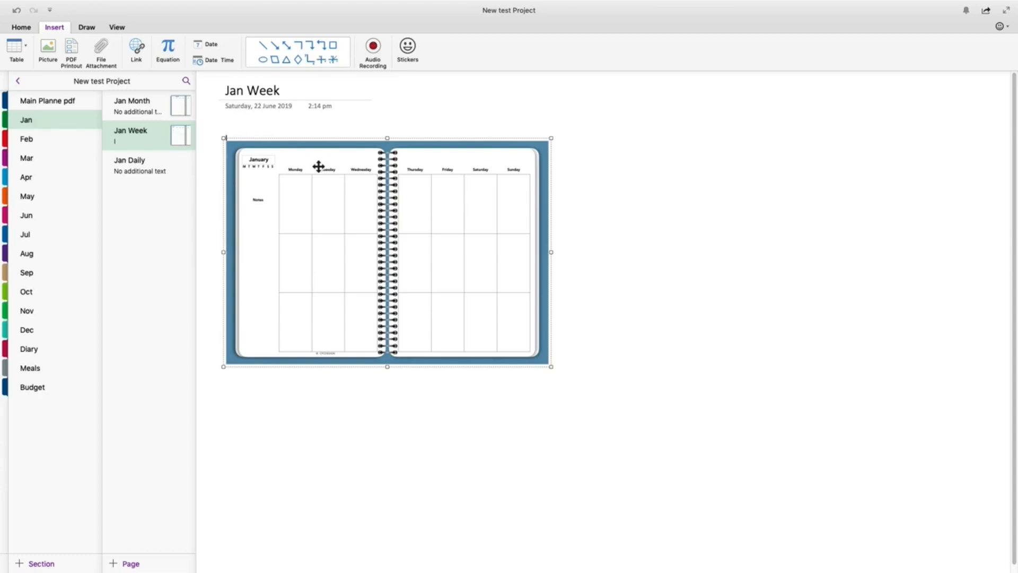
pyautogui.rightClick(416, 253)
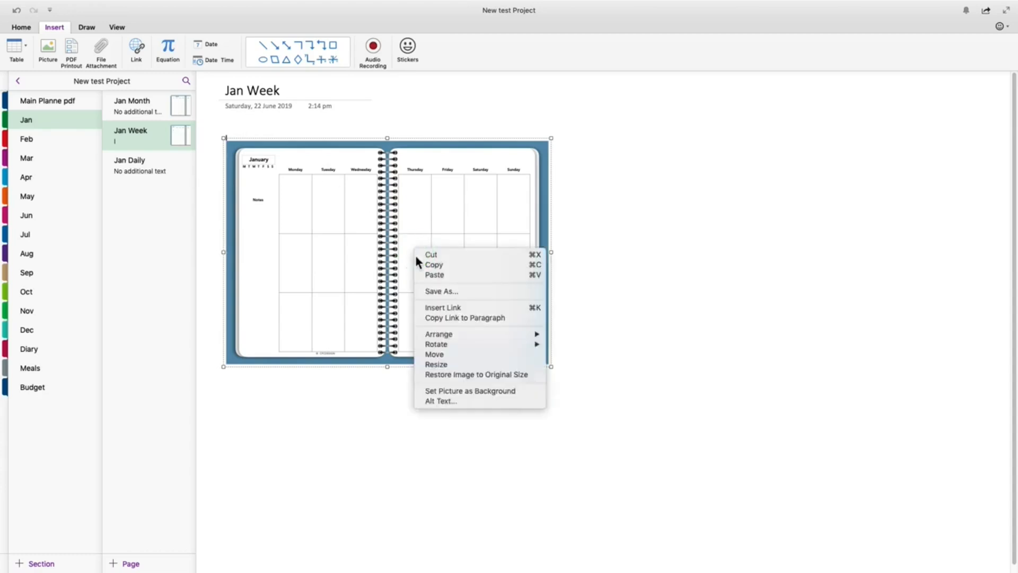
pyautogui.click(465, 375)
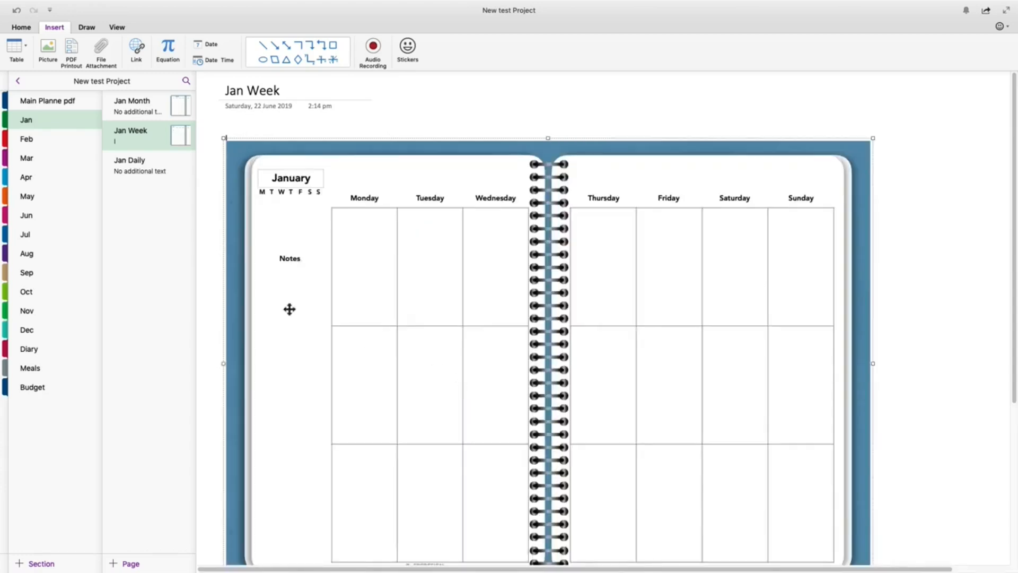
pyautogui.click(141, 104)
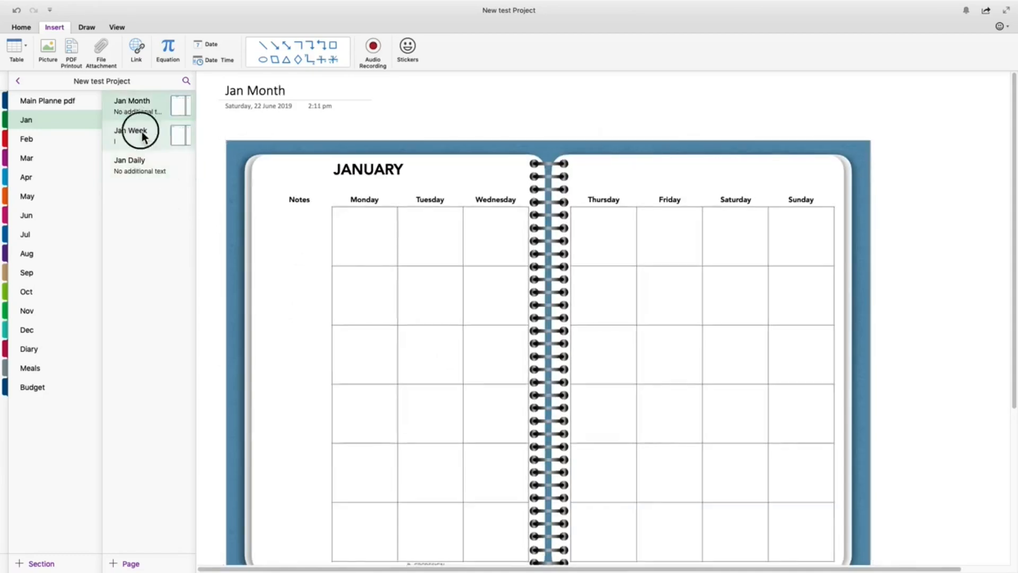
# - Compare the image position on the Jan Month and Jan Week pages by switching between them
pyautogui.click(141, 131)
pyautogui.click(139, 105)
pyautogui.click(140, 135)
pyautogui.click(139, 106)
pyautogui.click(143, 136)
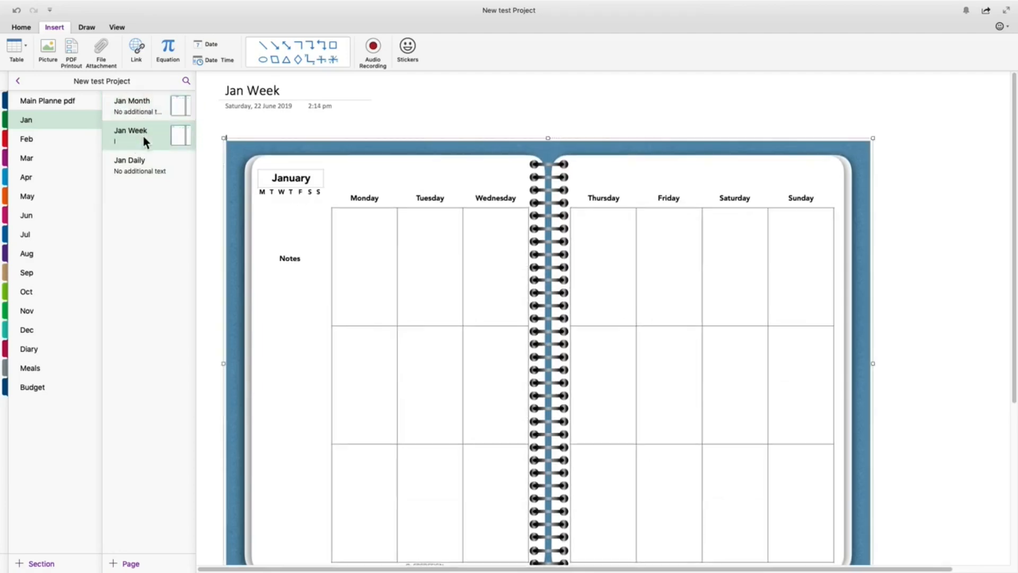
pyautogui.click(129, 101)
pyautogui.click(142, 132)
# - Copy the daily spread image with the Date, Task and Note areas from the Main Planne pdf section
pyautogui.click(136, 165)
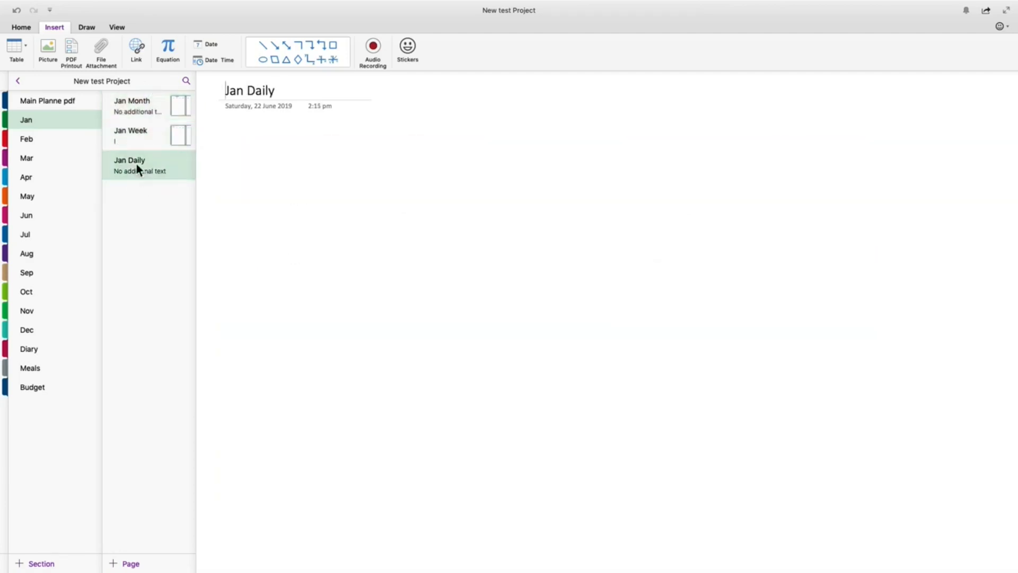
pyautogui.click(51, 100)
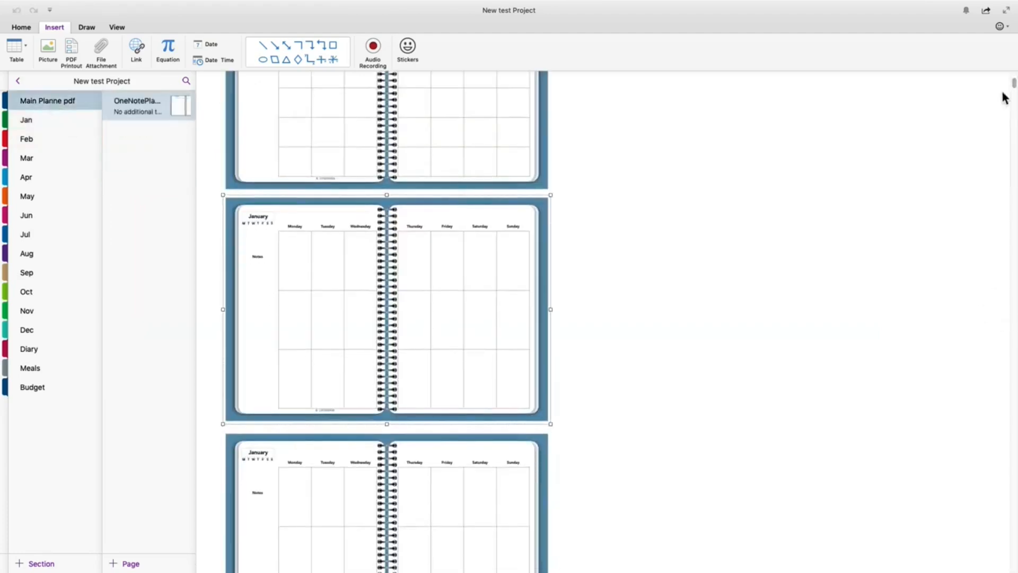
pyautogui.moveTo(1014, 84); pyautogui.dragTo(1013, 565)
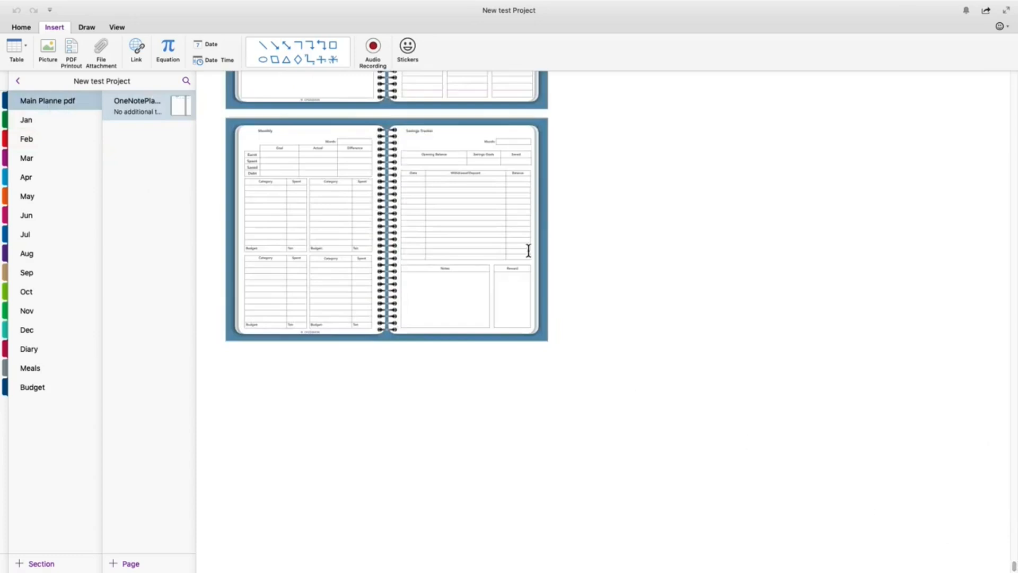
pyautogui.scroll(15, 529, 250)
pyautogui.scroll(15, 471, 245)
pyautogui.scroll(10, 471, 245)
pyautogui.click(305, 256)
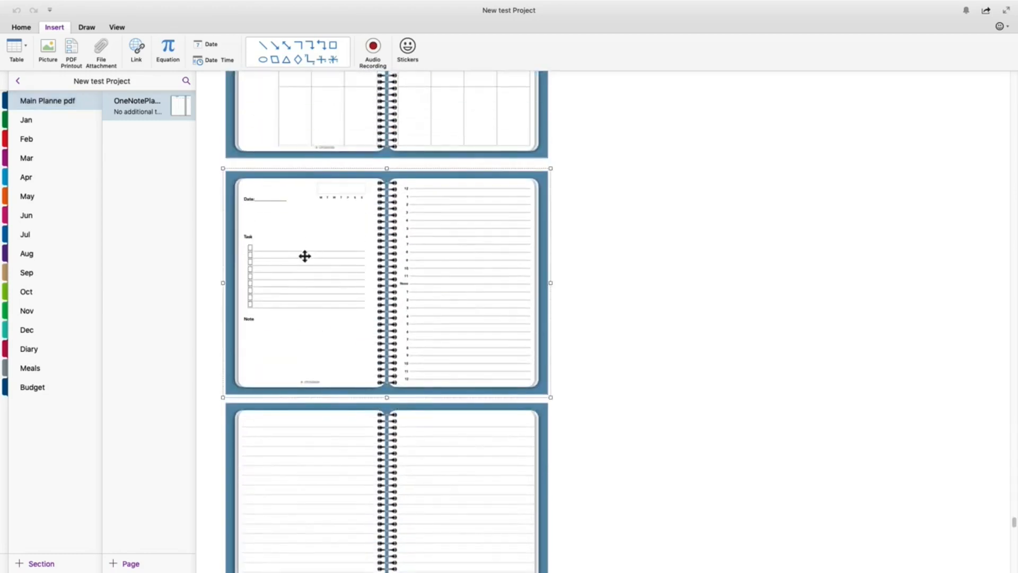
pyautogui.rightClick(305, 256)
pyautogui.click(338, 272)
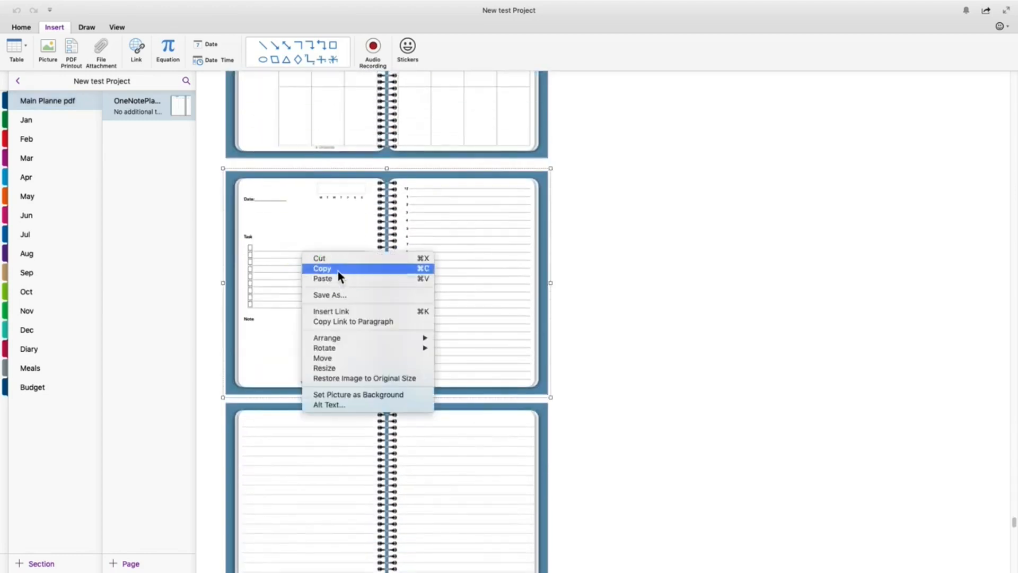
# - Add a placeholder letter I below the title of the Jan Daily page
pyautogui.click(41, 121)
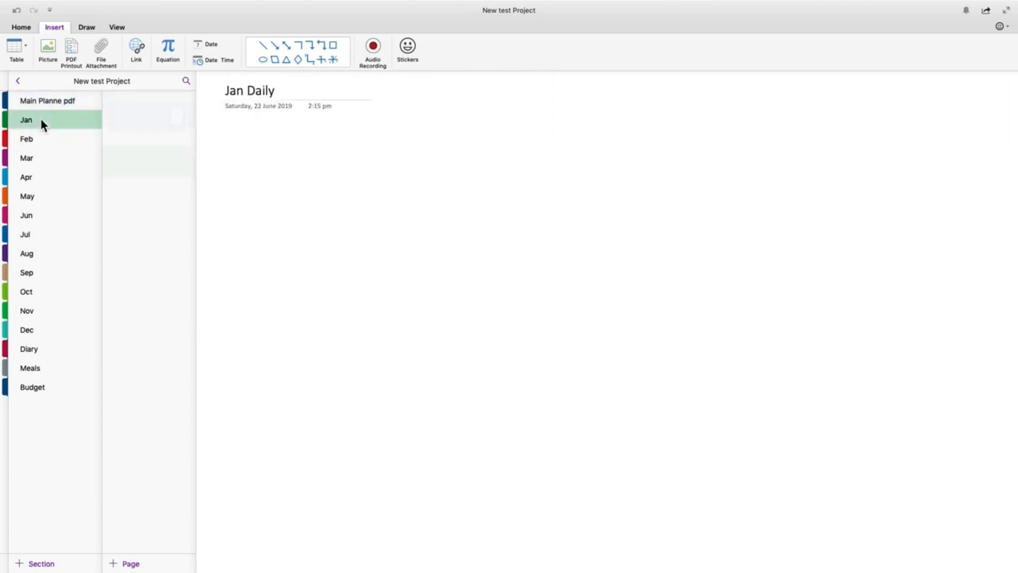
pyautogui.click(130, 164)
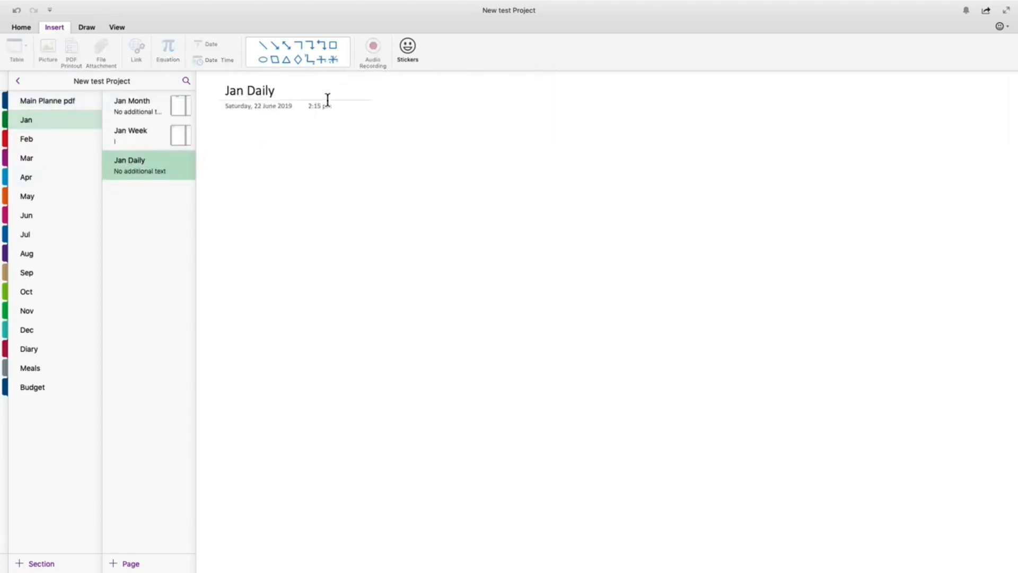
pyautogui.click(275, 91)
pyautogui.press('Return')
pyautogui.write('I')
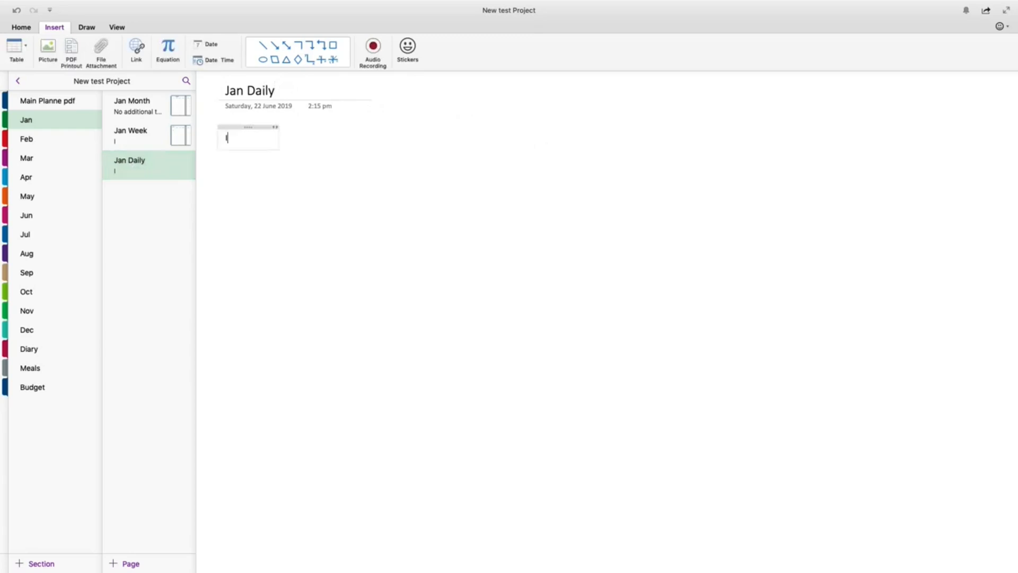
pyautogui.press('Return')
pyautogui.press('Return')
pyautogui.press('Return')
pyautogui.press('Return')
pyautogui.press('Return')
# - Paste the daily spread image into the Jan Daily page and align its upper corner with the placeholder letter
pyautogui.click(329, 219)
pyautogui.rightClick(345, 194)
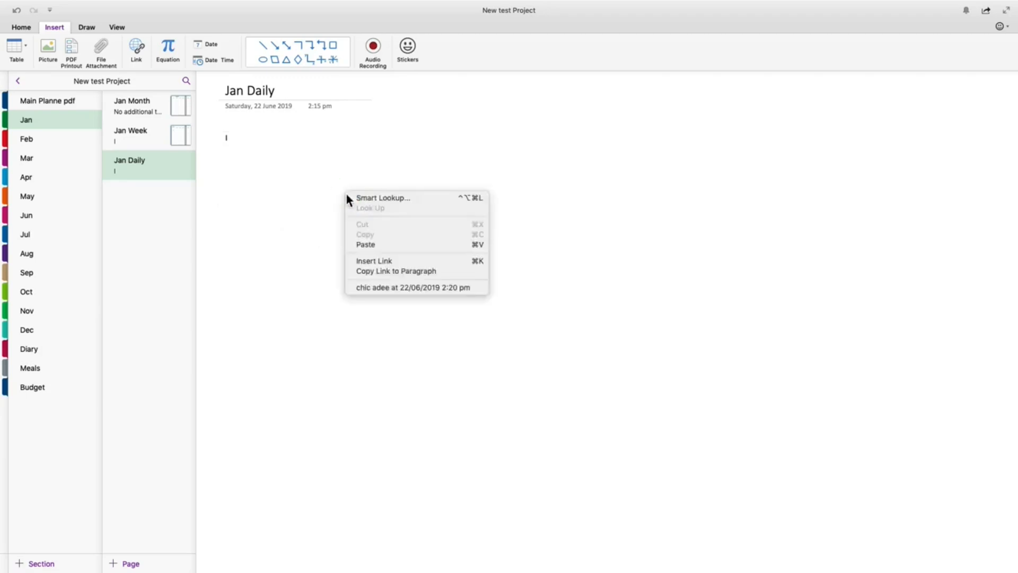
pyautogui.click(380, 245)
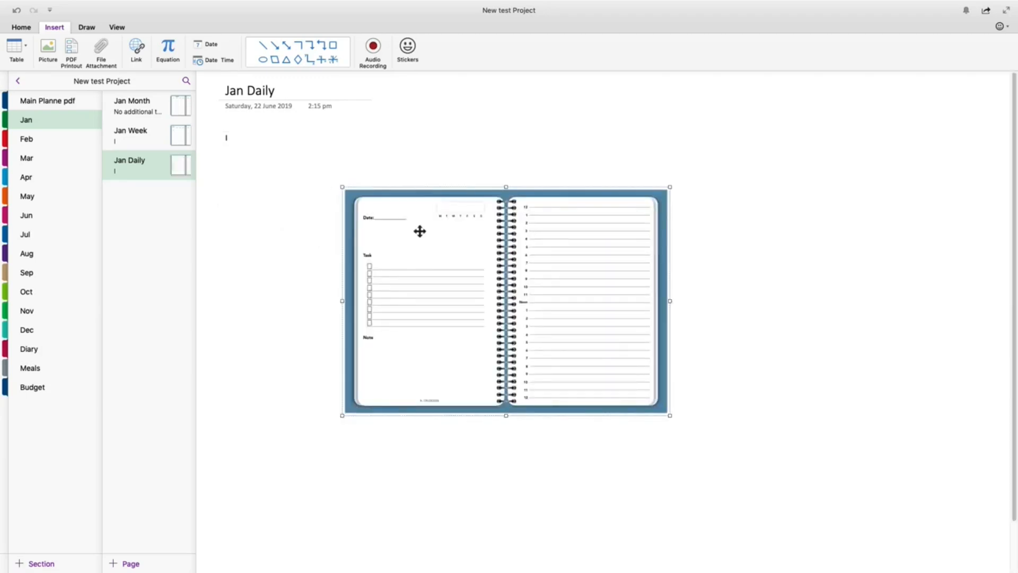
pyautogui.moveTo(400, 206); pyautogui.dragTo(282, 160)
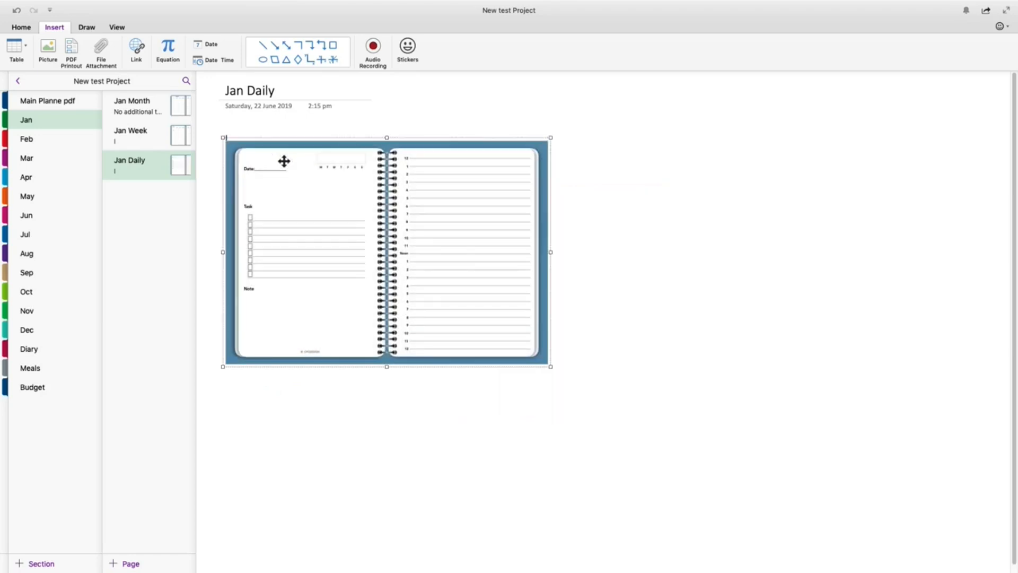
# - Restore the Jan Daily image to its original size and deselect it
pyautogui.rightClick(332, 199)
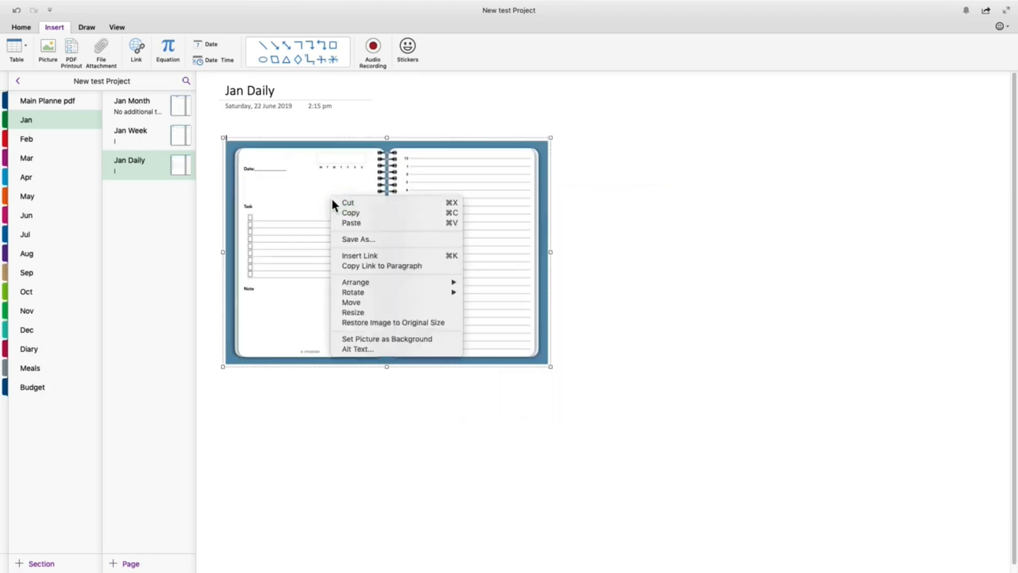
pyautogui.click(407, 324)
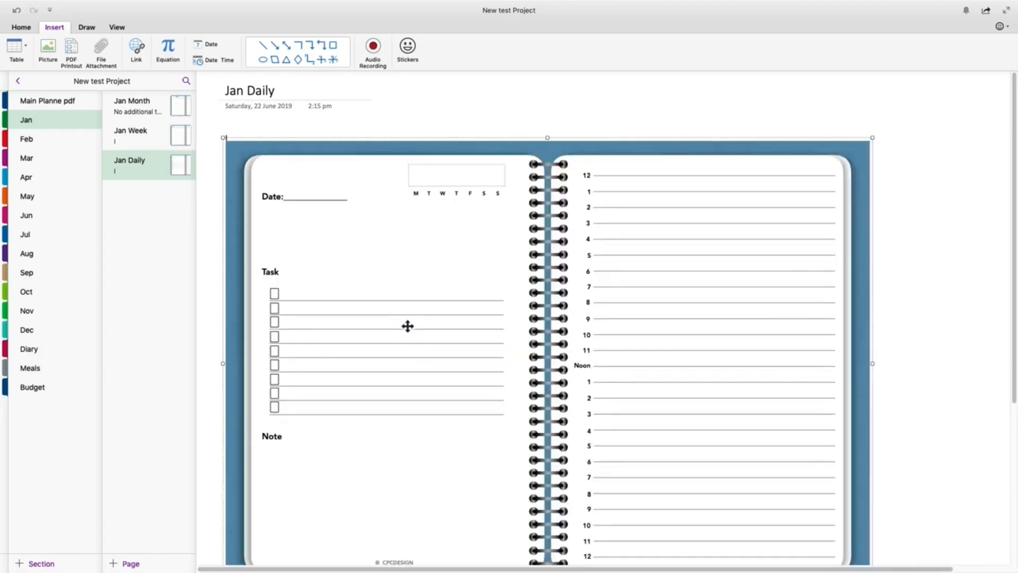
pyautogui.click(949, 298)
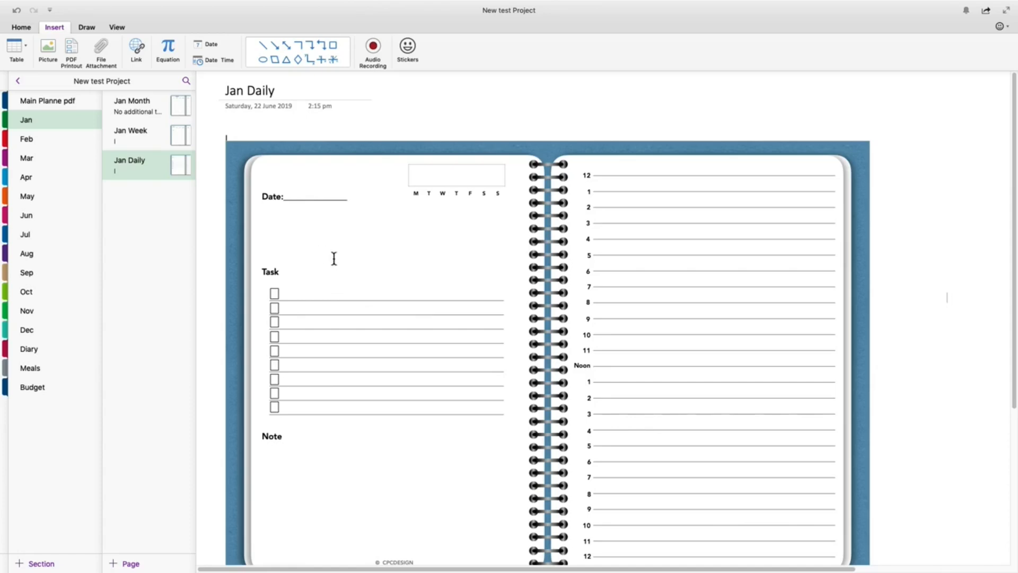
# - Try setting the Jan Daily image as the page background, and turn that background setting off again
pyautogui.rightClick(389, 245)
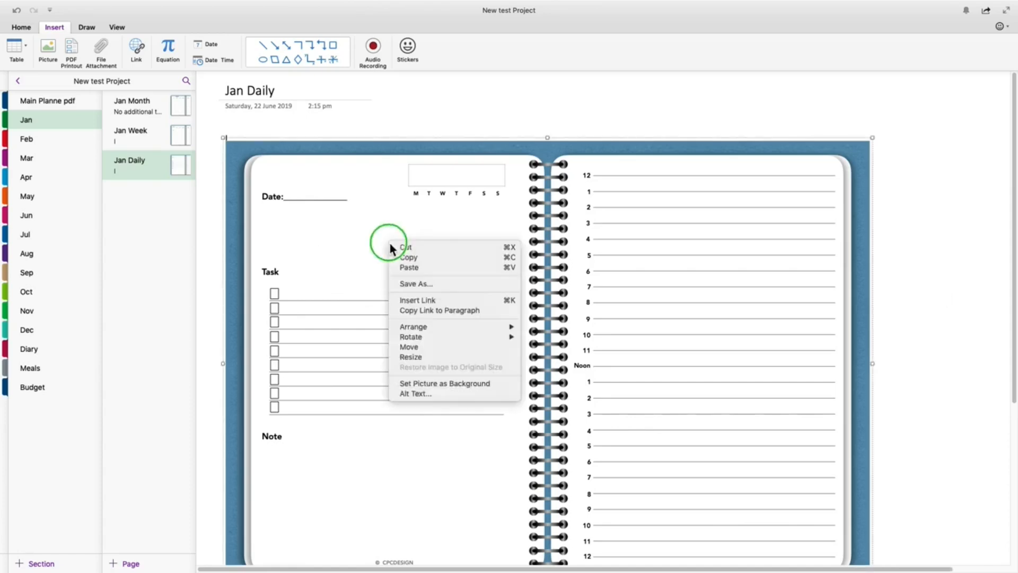
pyautogui.click(440, 385)
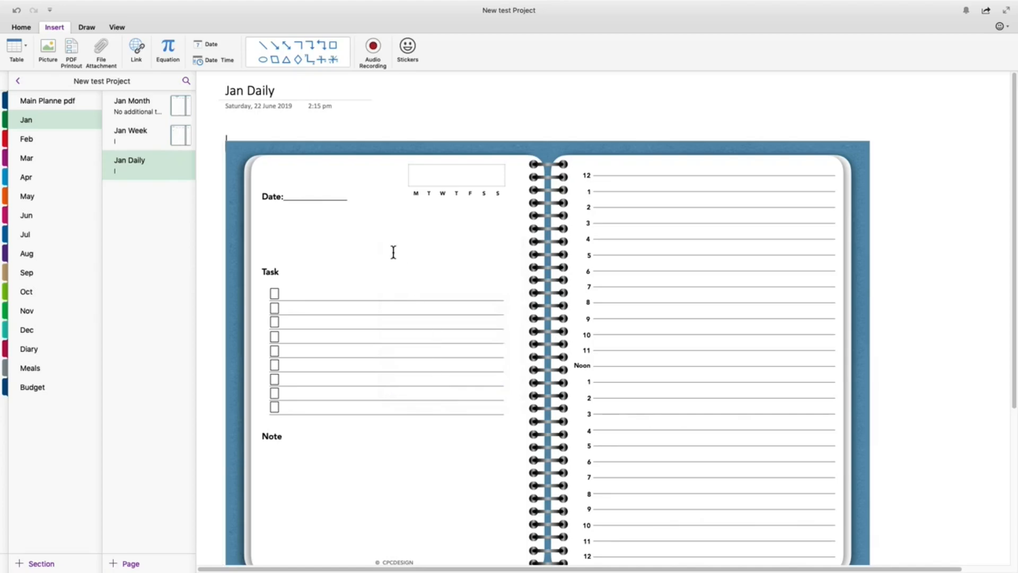
pyautogui.rightClick(393, 250)
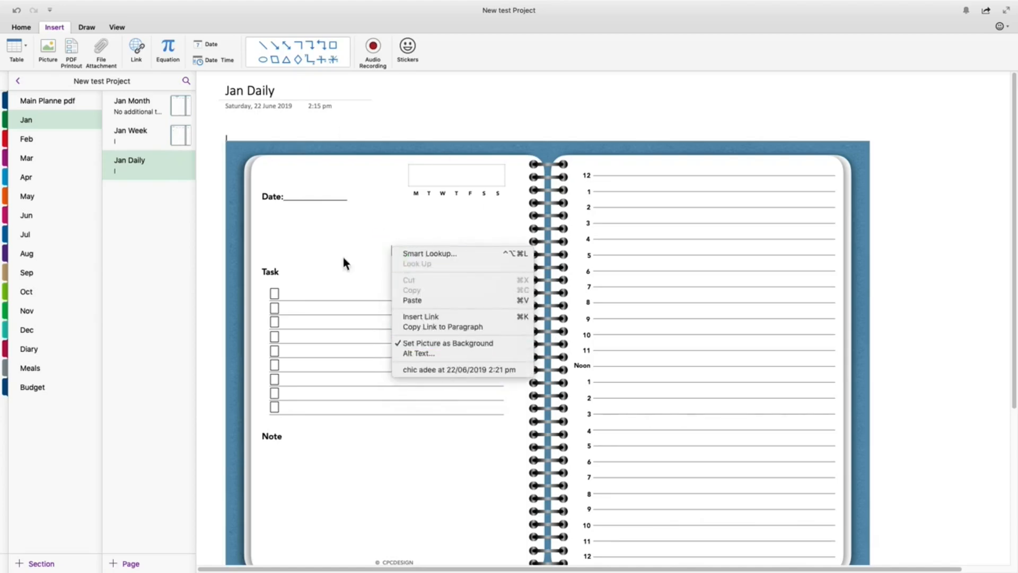
pyautogui.click(443, 345)
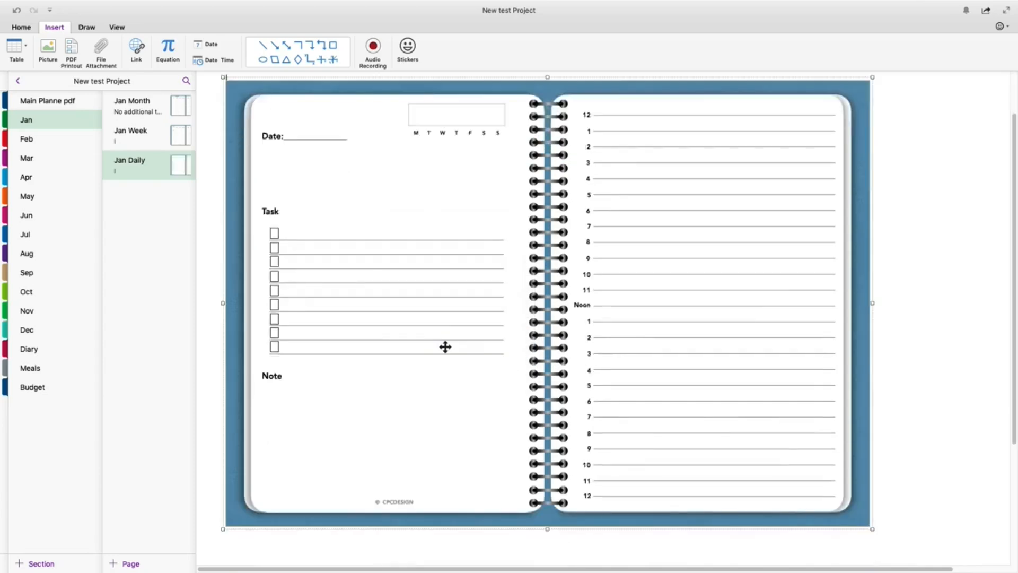
pyautogui.scroll(2, 404, 354)
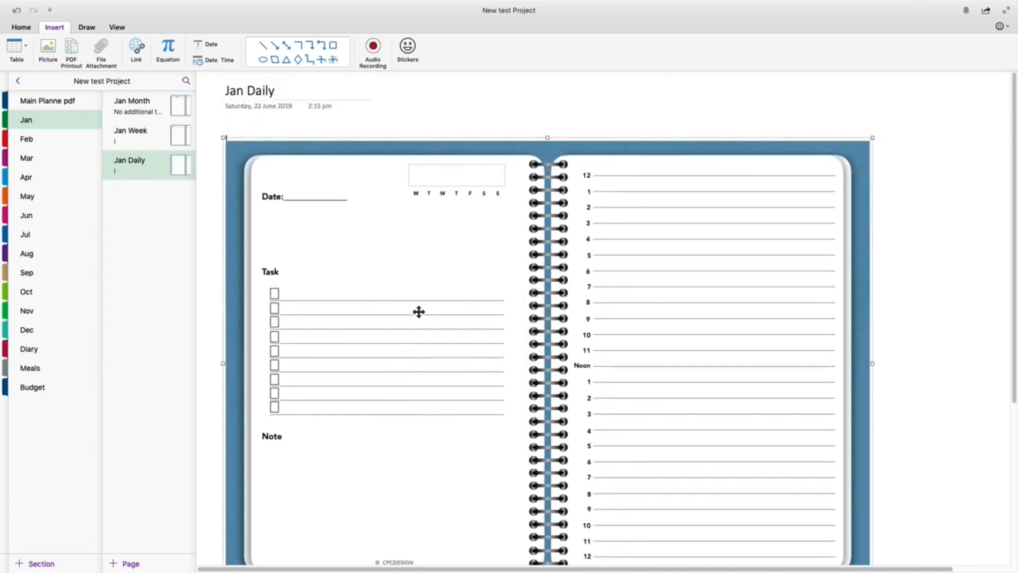
# - Set the daily spread image as the background picture of the Jan Daily page
pyautogui.rightClick(403, 288)
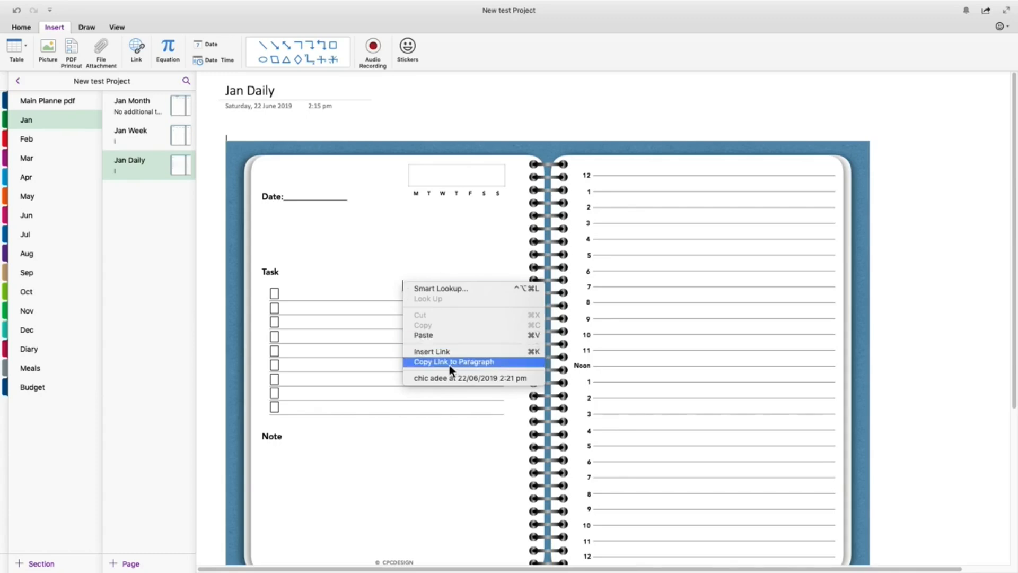
pyautogui.click(349, 197)
pyautogui.click(436, 117)
pyautogui.click(366, 209)
pyautogui.rightClick(365, 210)
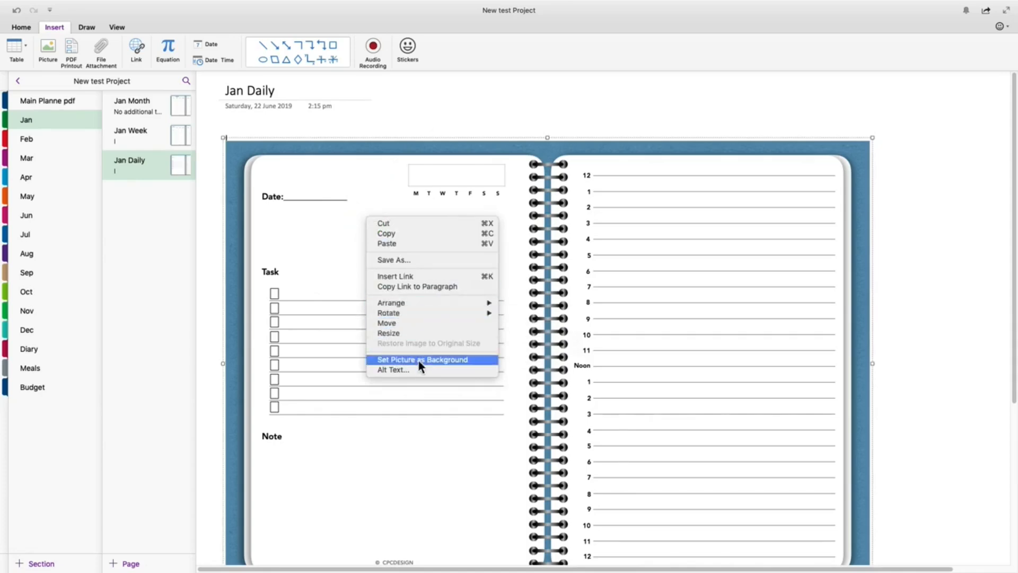
pyautogui.click(245, 256)
# - Set the weekly spread image as the background picture of the Jan Week page
pyautogui.click(140, 133)
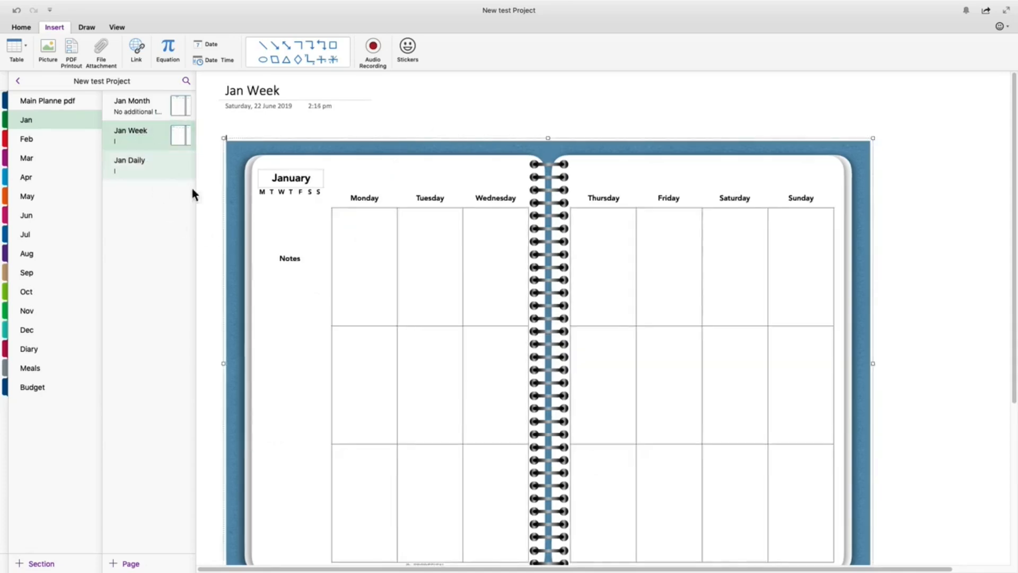
pyautogui.rightClick(395, 314)
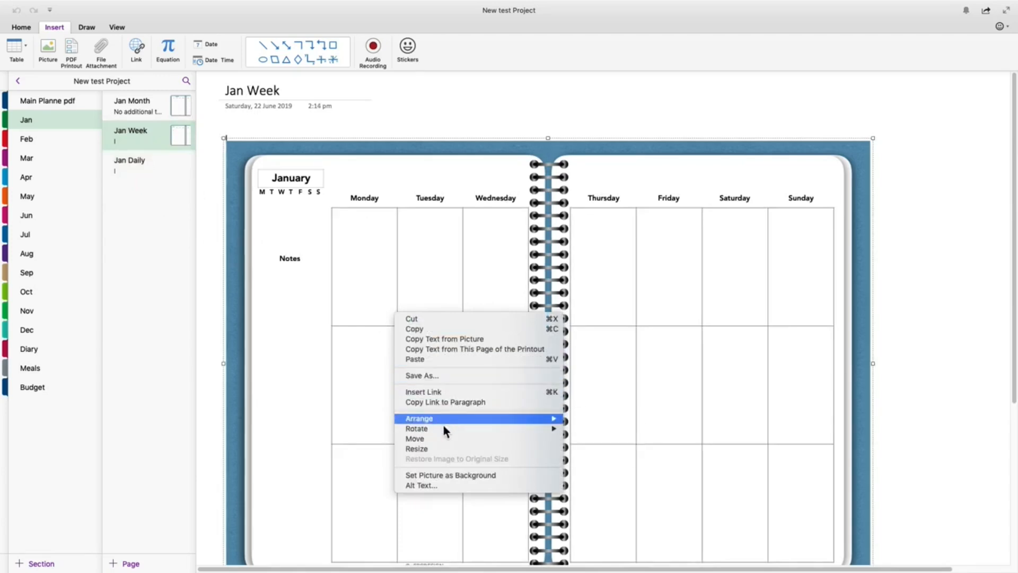
pyautogui.click(446, 475)
# - Set the monthly spread image as the background picture of the Jan Month page
pyautogui.click(142, 104)
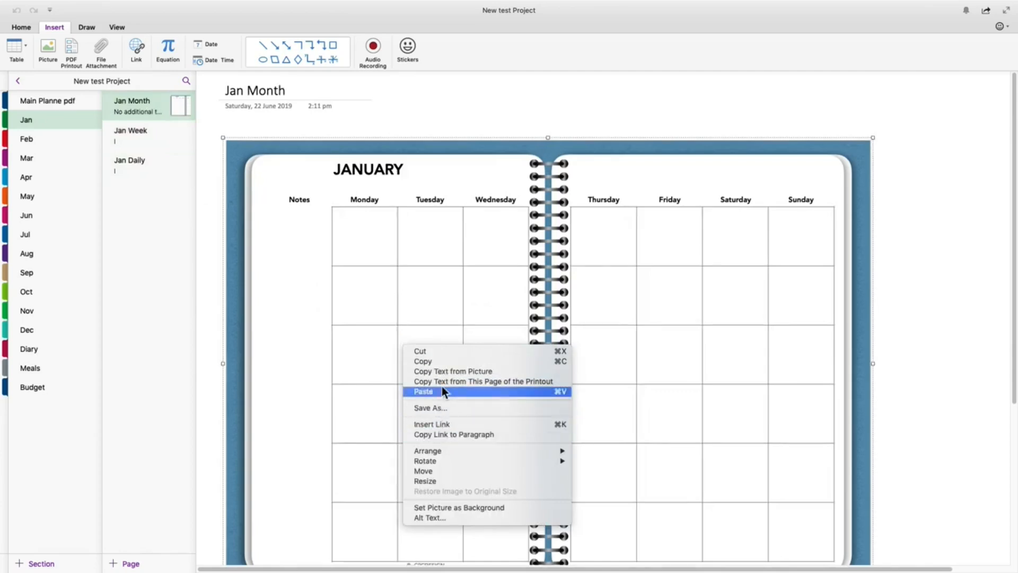
pyautogui.click(455, 480)
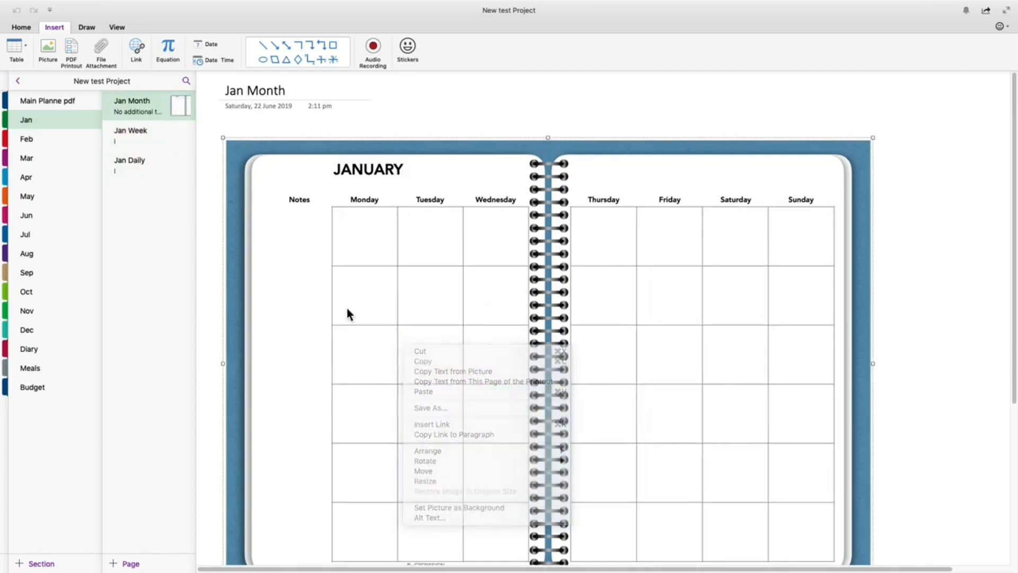
pyautogui.click(498, 103)
pyautogui.click(434, 218)
pyautogui.rightClick(435, 218)
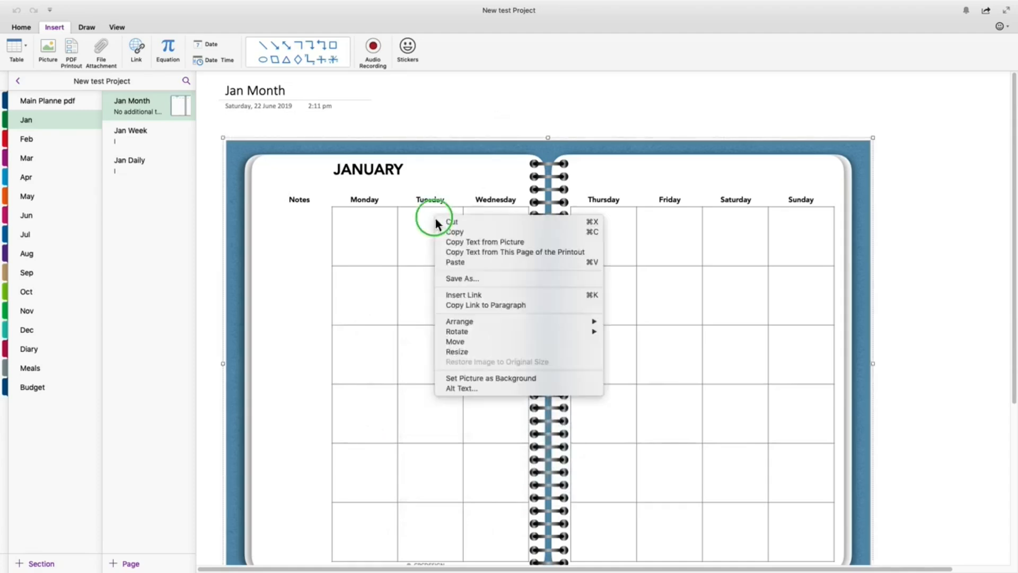
pyautogui.click(479, 378)
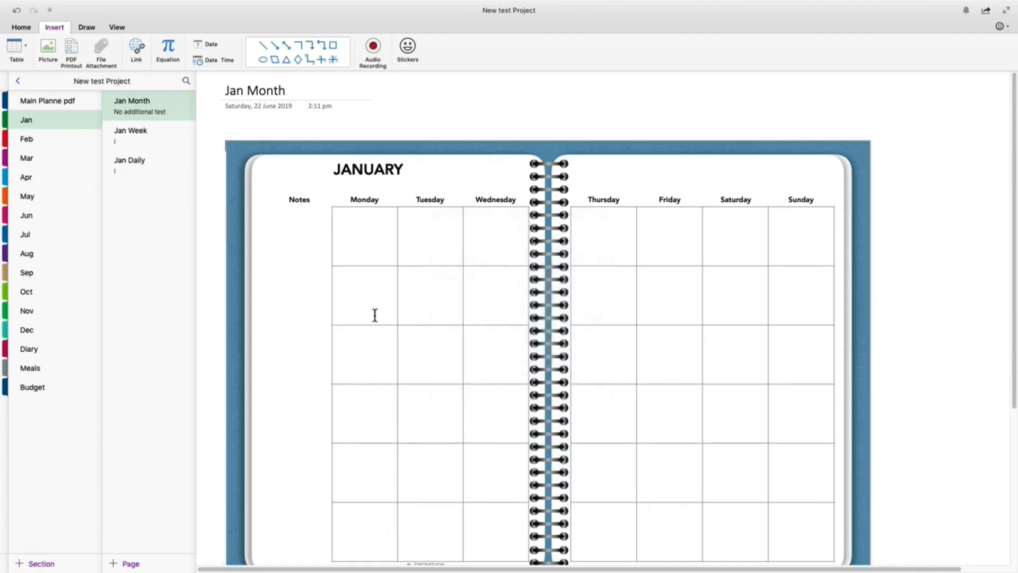
# - Check the background images on the Jan Month, Jan Week and Jan Daily pages for matching position
pyautogui.scroll(-2, 473, 321)
pyautogui.scroll(2, 475, 324)
pyautogui.click(143, 133)
pyautogui.click(137, 162)
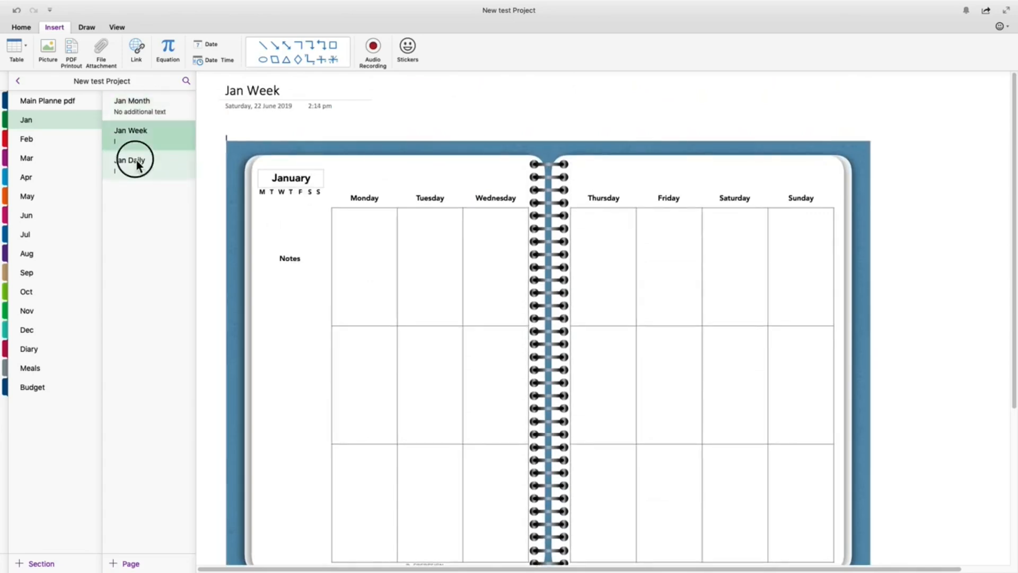
pyautogui.click(140, 133)
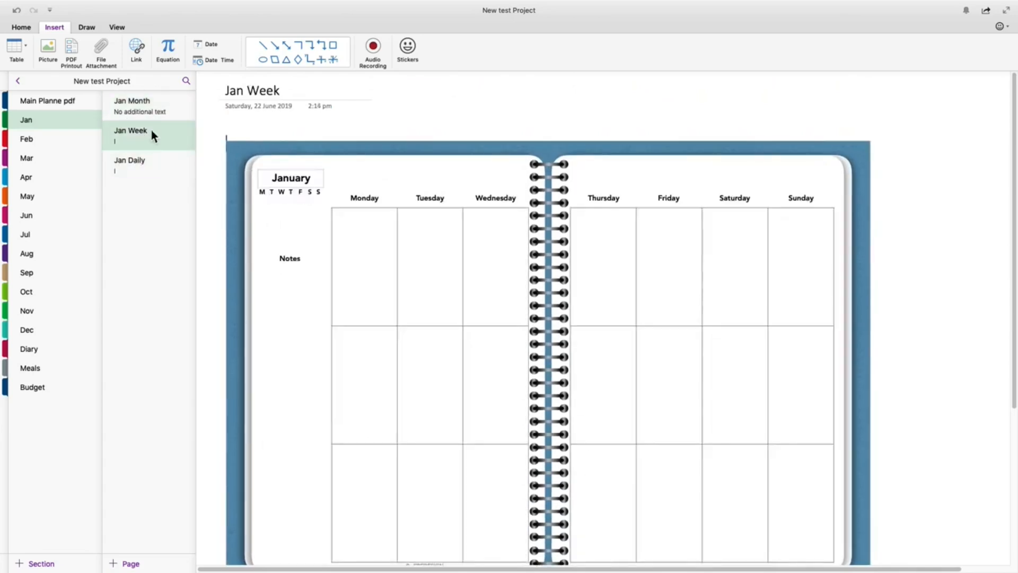
pyautogui.click(145, 107)
pyautogui.click(141, 136)
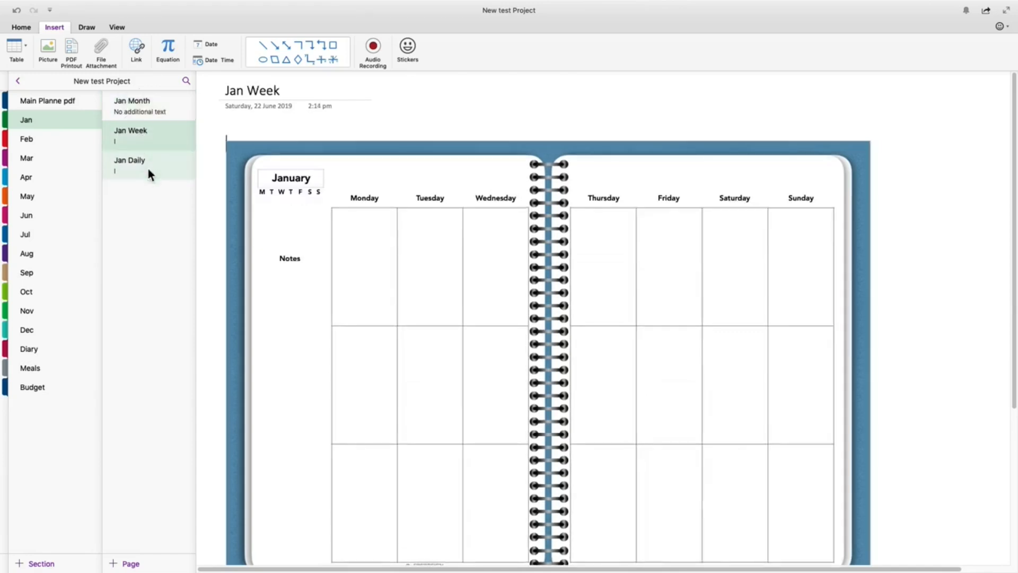
pyautogui.click(136, 162)
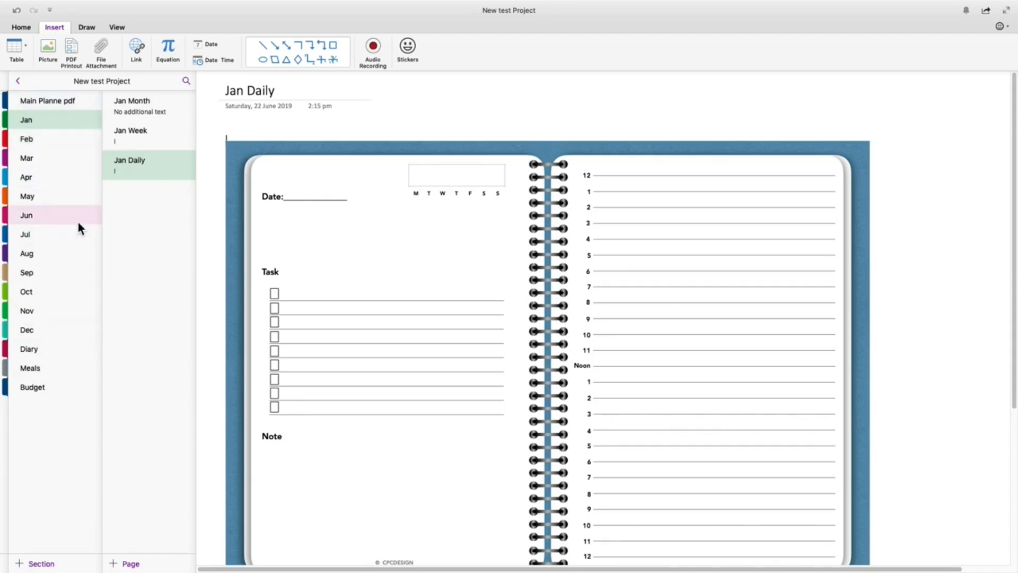
# - Open the Feb section and look through its Month, Week and Daily pages
pyautogui.click(32, 142)
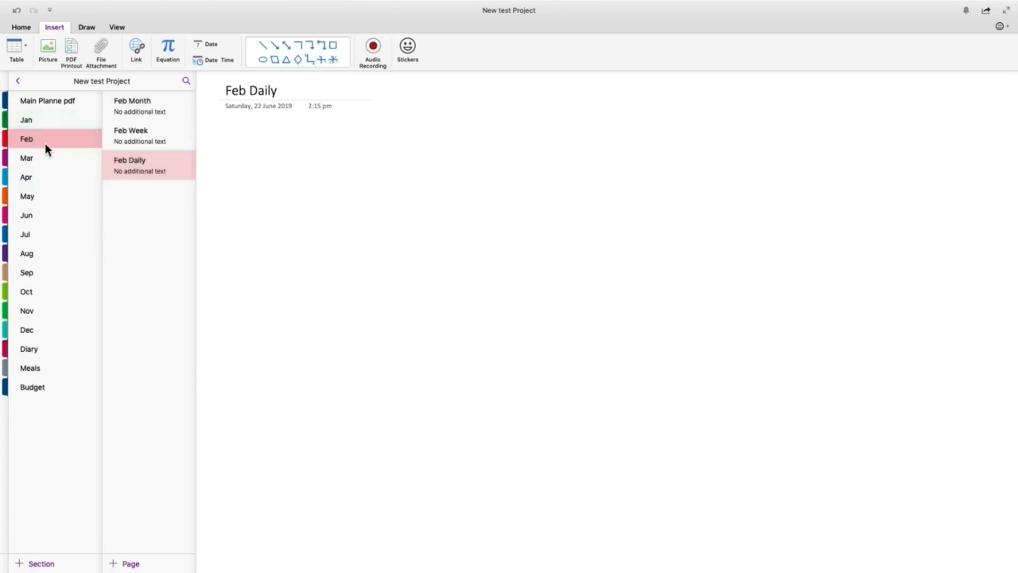
pyautogui.click(144, 107)
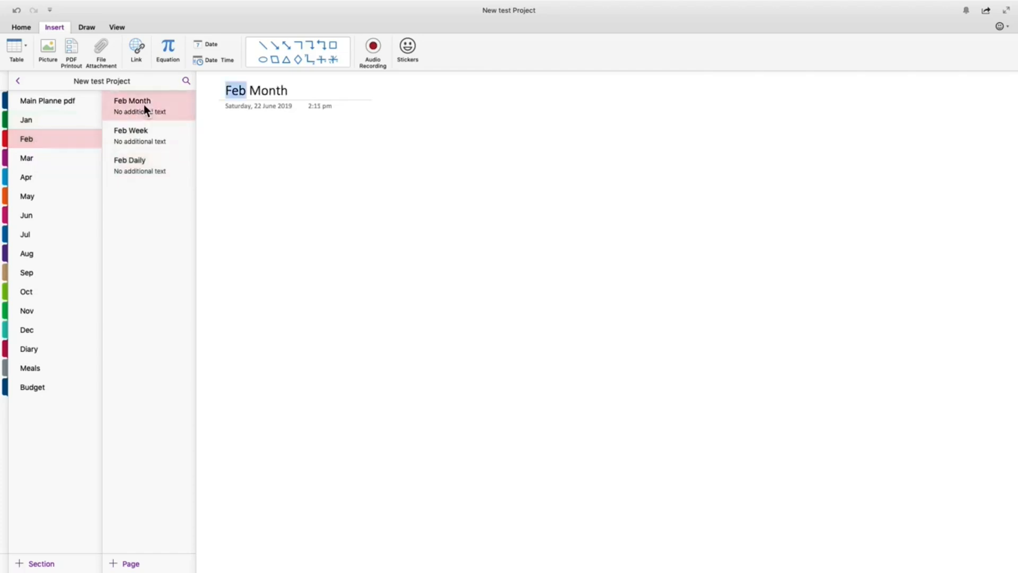
pyautogui.click(135, 131)
pyautogui.click(141, 169)
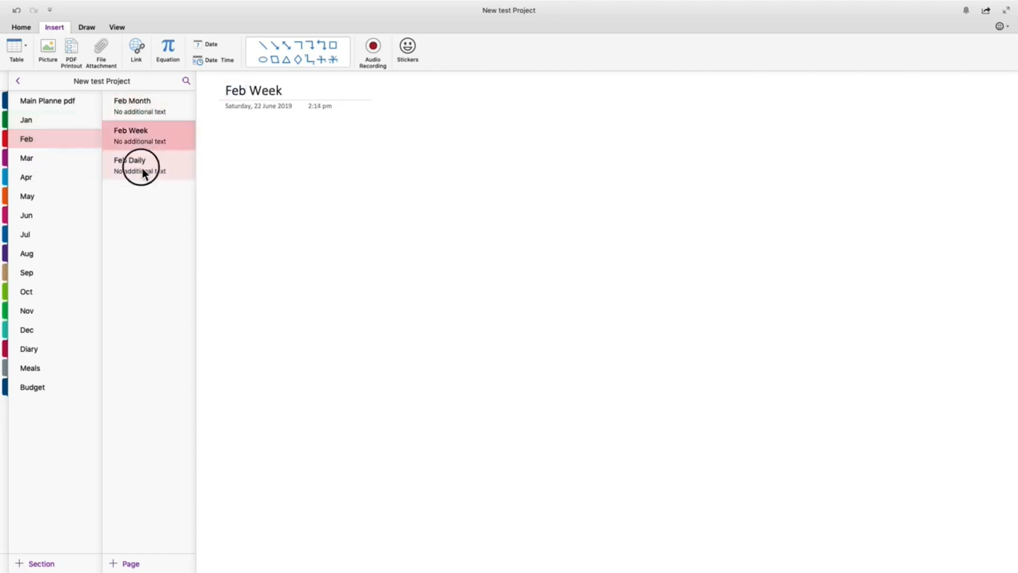
# - Copy the FEBRUARY monthly spread image from the planner printout in the Main Planne pdf section
pyautogui.click(50, 99)
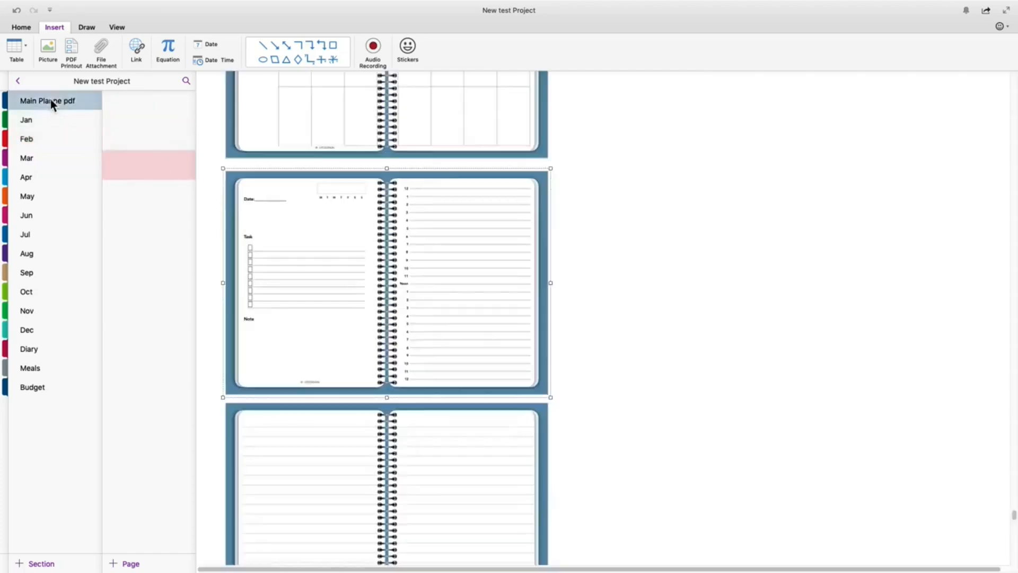
pyautogui.scroll(-10, 504, 447)
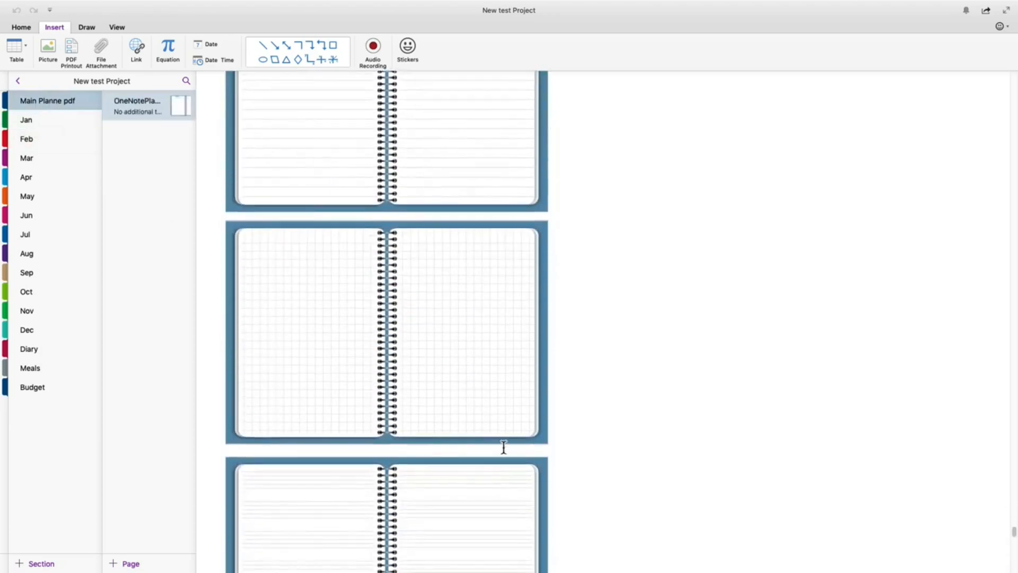
pyautogui.moveTo(1013, 534); pyautogui.dragTo(996, 91)
pyautogui.scroll(-10, 295, 416)
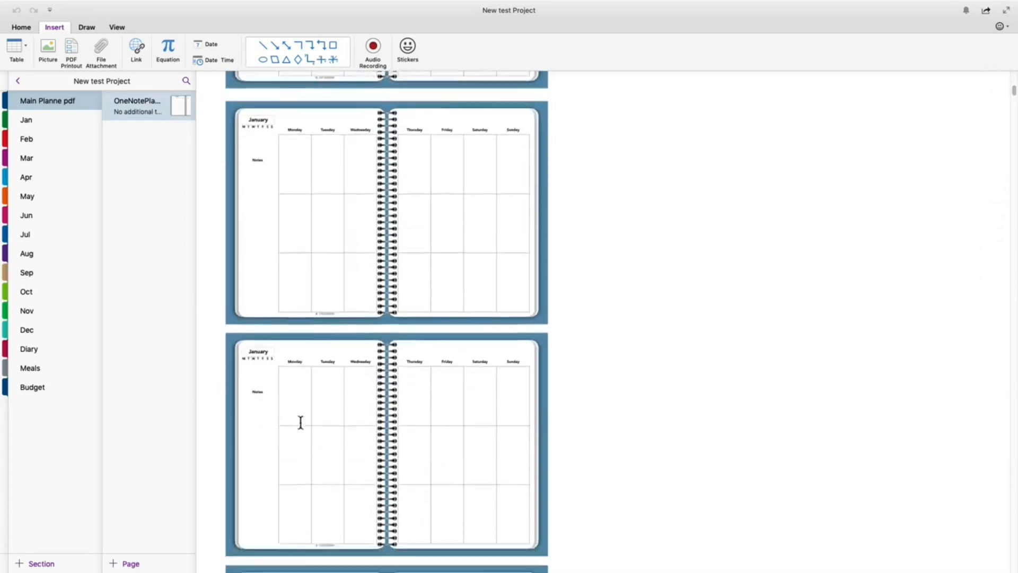
pyautogui.scroll(-10, 346, 455)
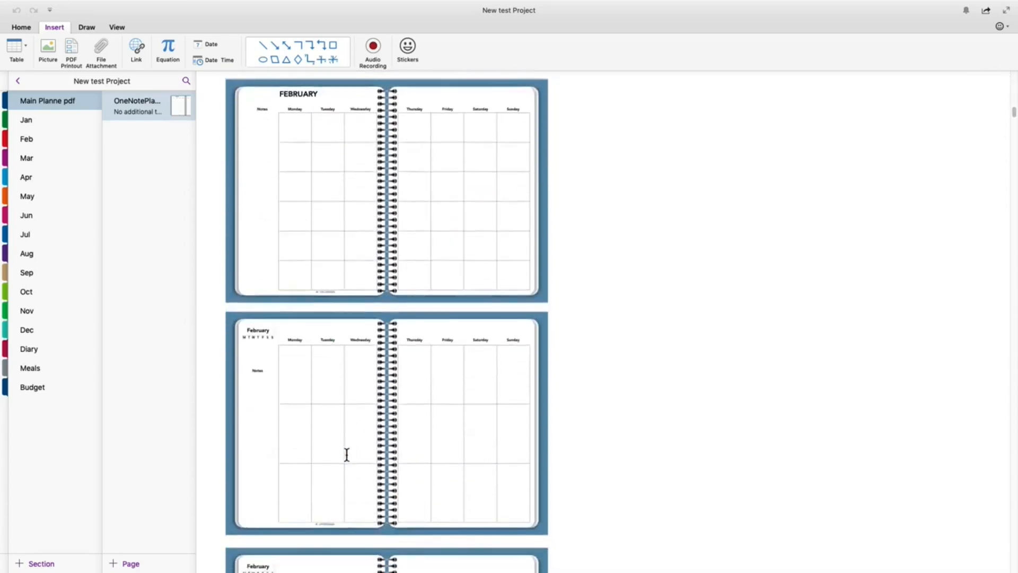
pyautogui.scroll(3, 348, 452)
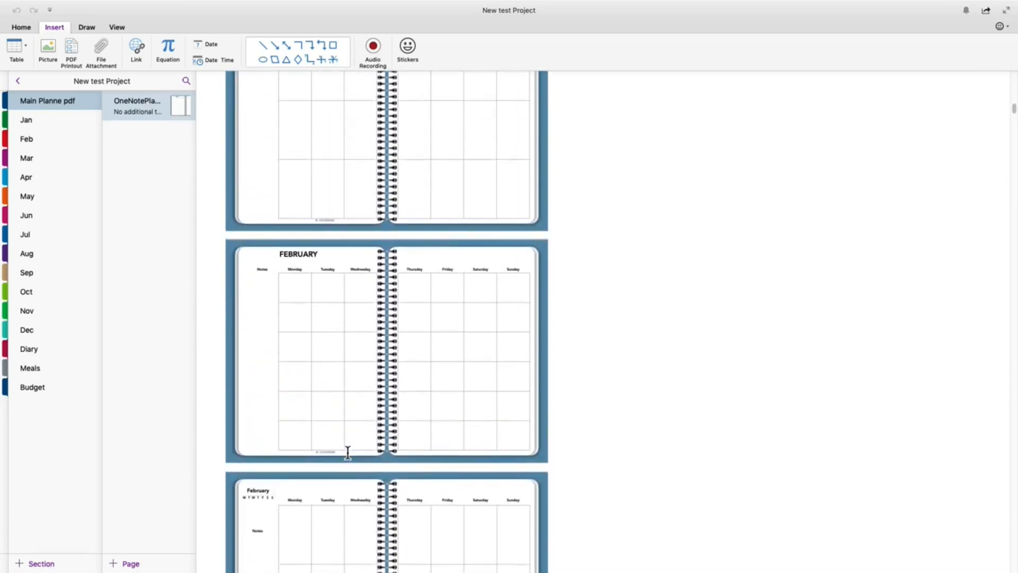
pyautogui.click(335, 287)
pyautogui.rightClick(335, 287)
pyautogui.click(357, 295)
# - Add the marker letter "I" to the body of the Feb Month page and paste the copied monthly spread there
pyautogui.click(34, 138)
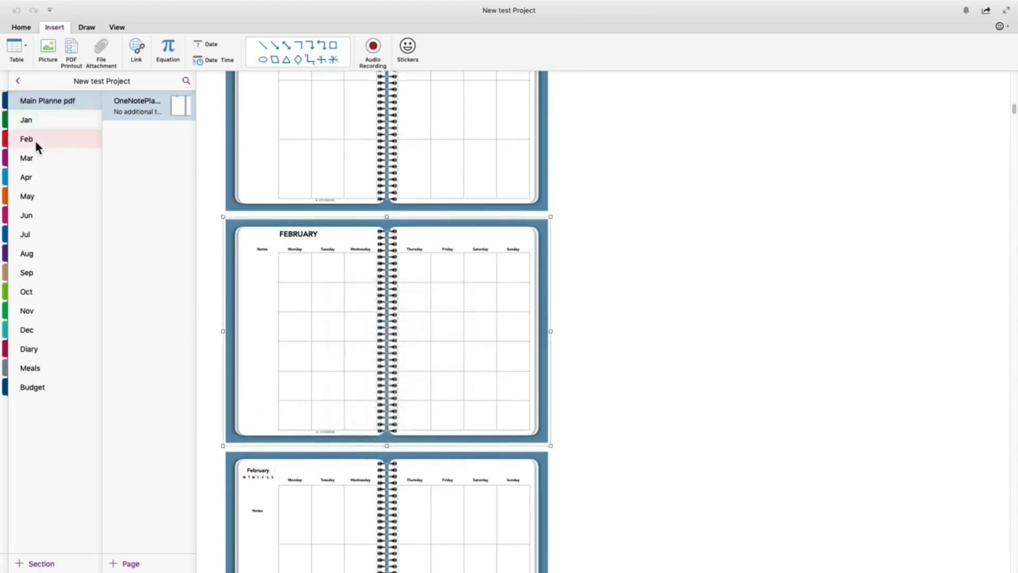
pyautogui.click(149, 111)
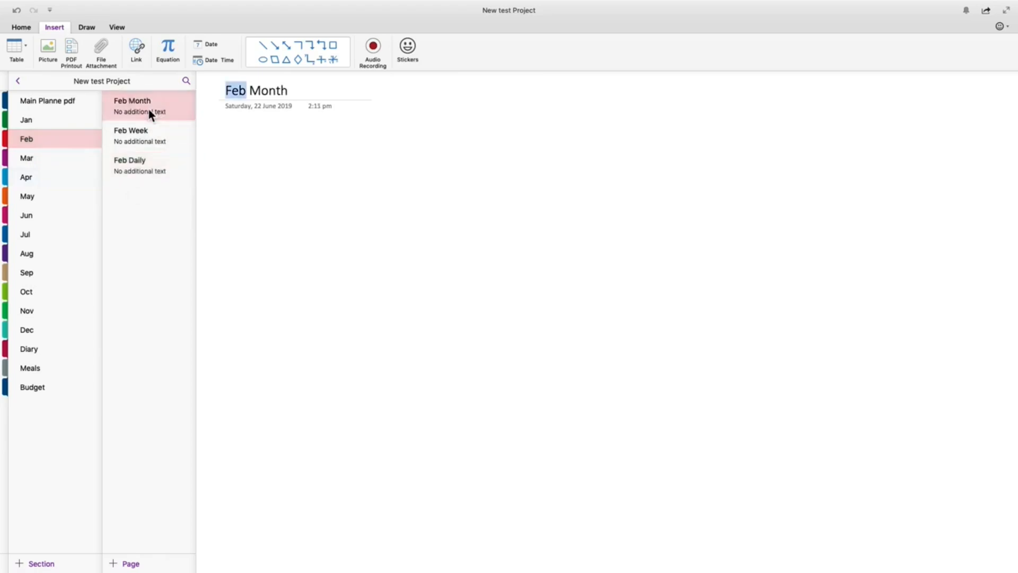
pyautogui.click(366, 85)
pyautogui.write('I')
pyautogui.click(283, 209)
pyautogui.click(562, 307)
pyautogui.rightClick(368, 269)
pyautogui.click(400, 323)
# - Align the pasted monthly spread's upper-left corner with the marker letter and restore the image to its original size
pyautogui.moveTo(423, 285); pyautogui.dragTo(279, 157)
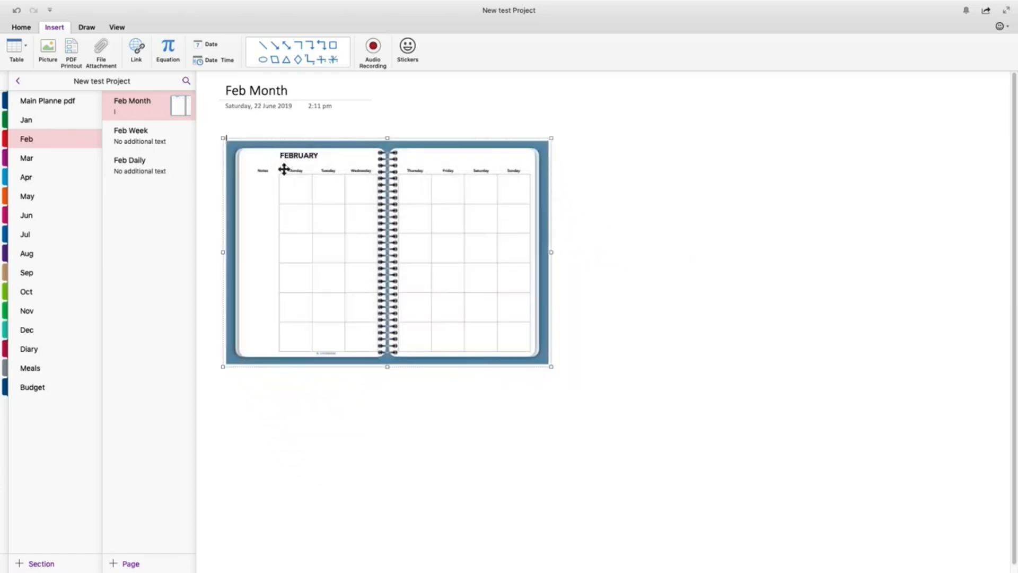
pyautogui.rightClick(420, 241)
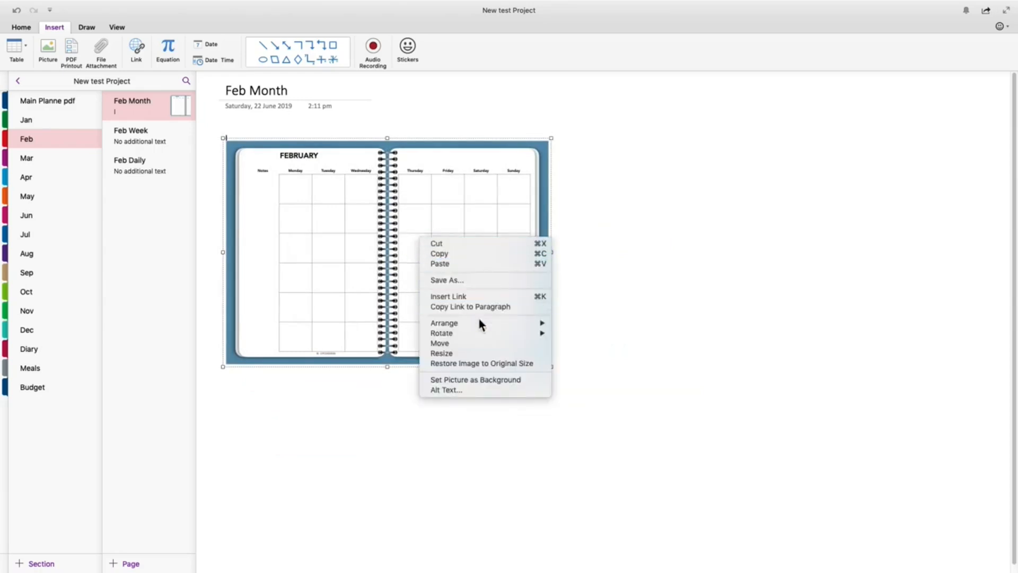
pyautogui.click(472, 364)
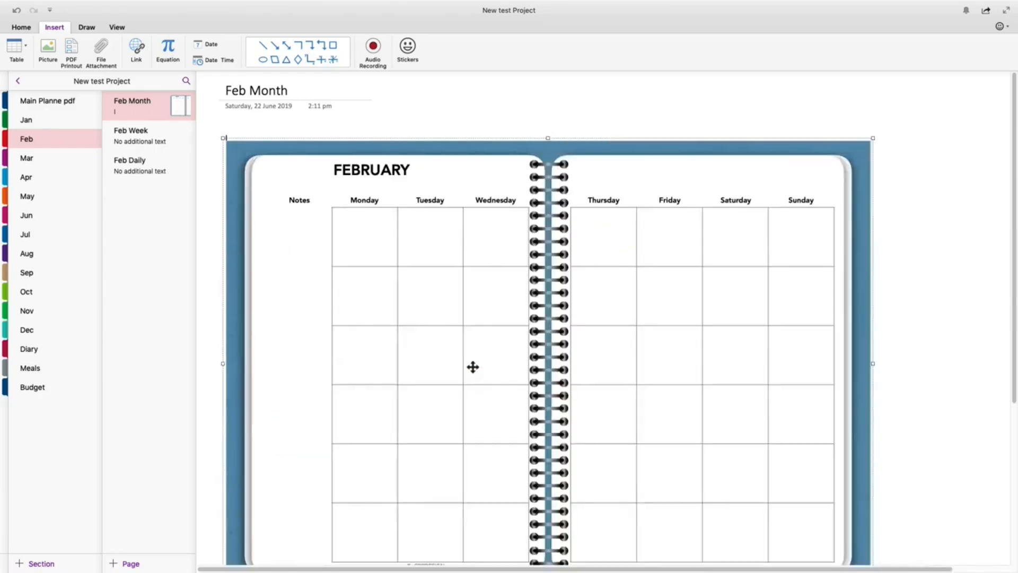
# - Copy the first February weekly spread image from the planner printout in the Main Planne pdf section
pyautogui.click(62, 102)
pyautogui.scroll(-4, 411, 358)
pyautogui.scroll(-4, 412, 358)
pyautogui.click(322, 294)
pyautogui.rightClick(323, 294)
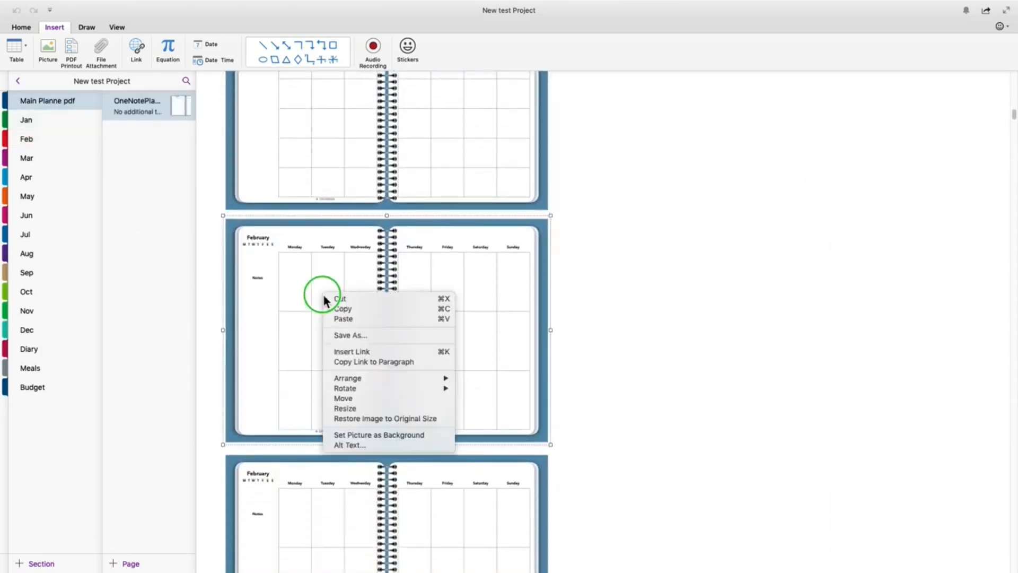
pyautogui.click(339, 309)
# - Add the marker letter "I" to the body of the Feb Week page and paste the copied weekly spread there
pyautogui.click(39, 136)
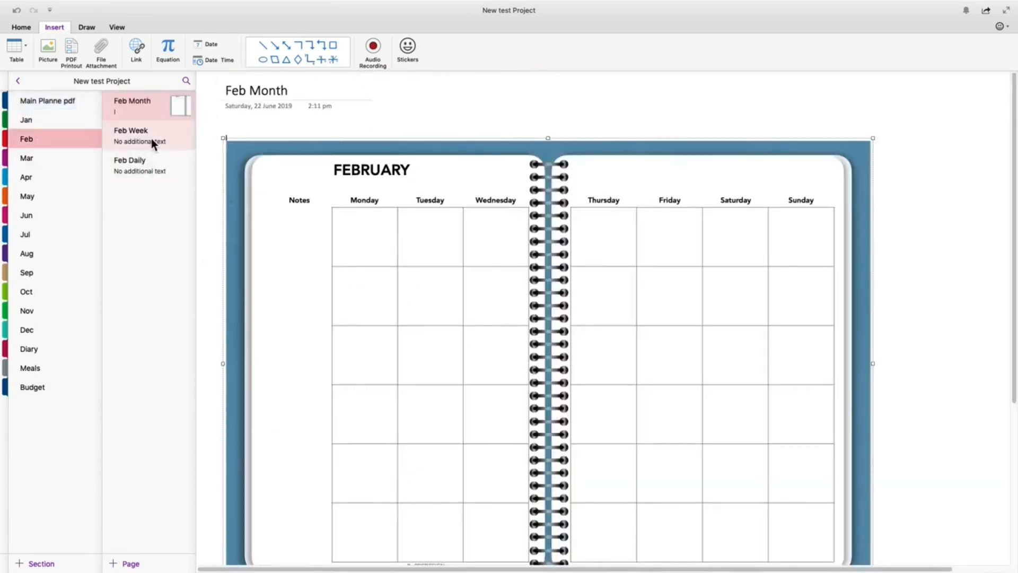
pyautogui.click(151, 139)
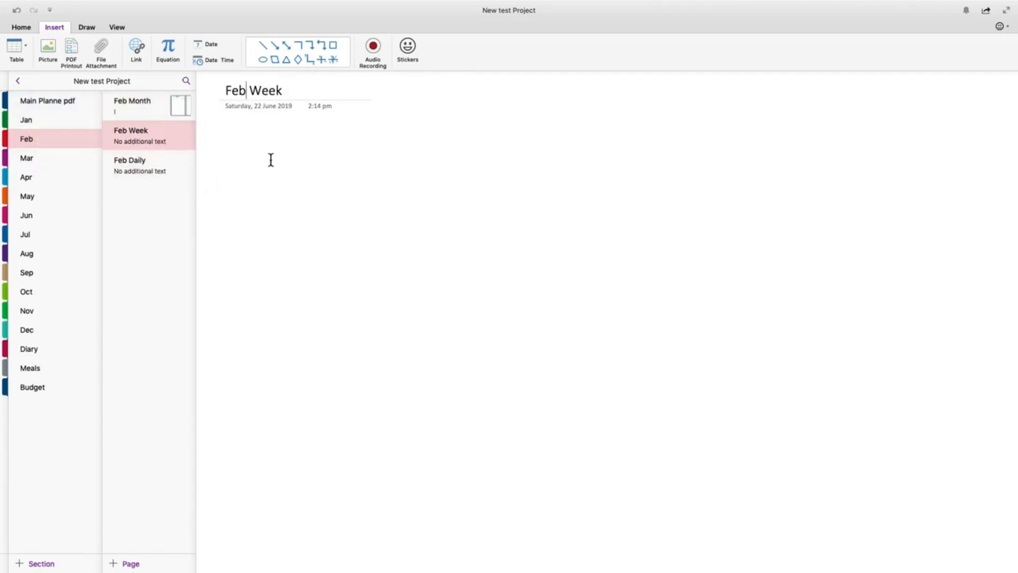
pyautogui.click(298, 92)
pyautogui.write('l')
pyautogui.rightClick(489, 280)
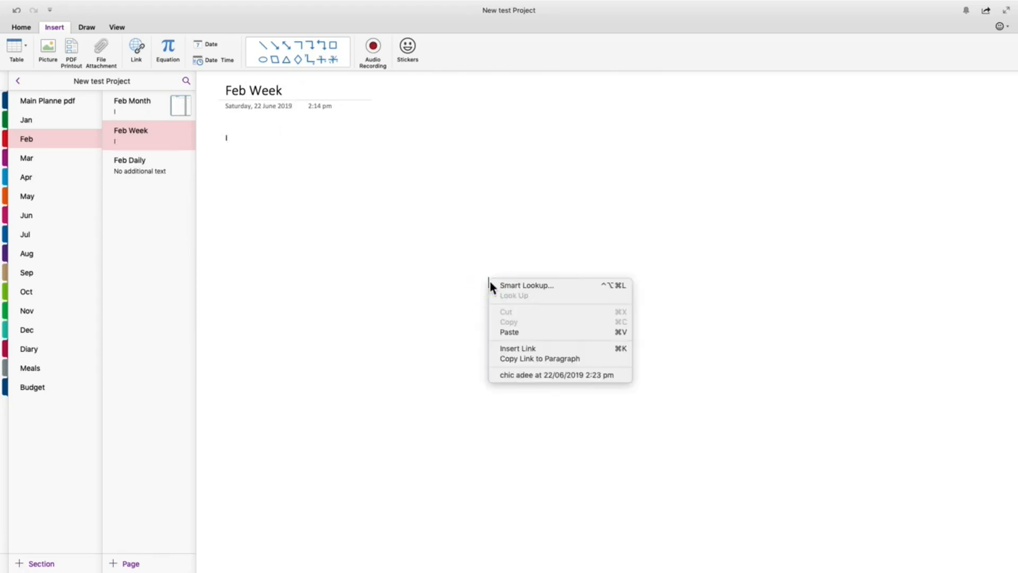
pyautogui.click(512, 332)
# - Align the pasted weekly spread's upper-left corner with the marker letter and restore the image to its original size
pyautogui.moveTo(575, 295); pyautogui.dragTo(307, 158)
pyautogui.rightClick(330, 211)
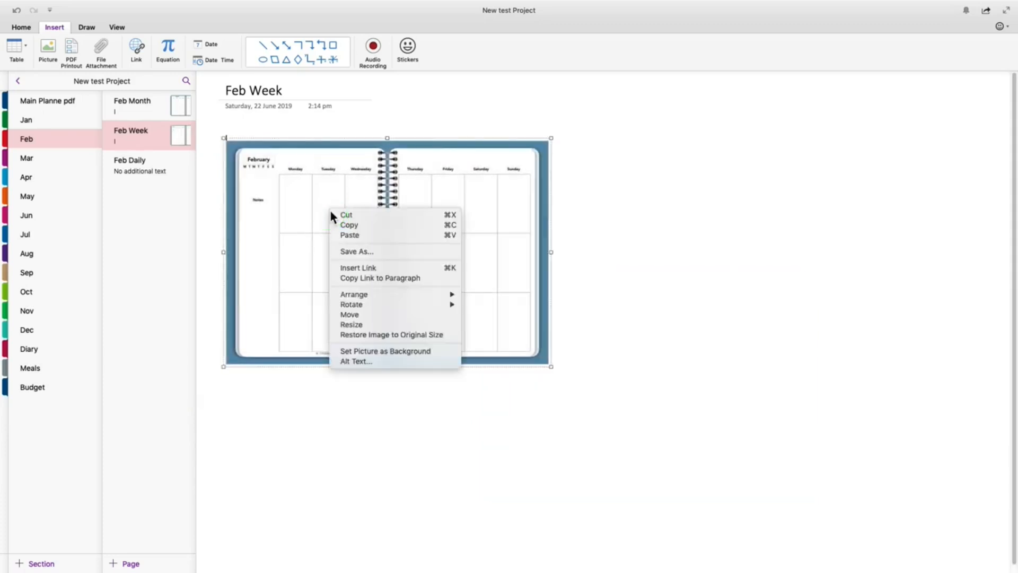
pyautogui.click(398, 336)
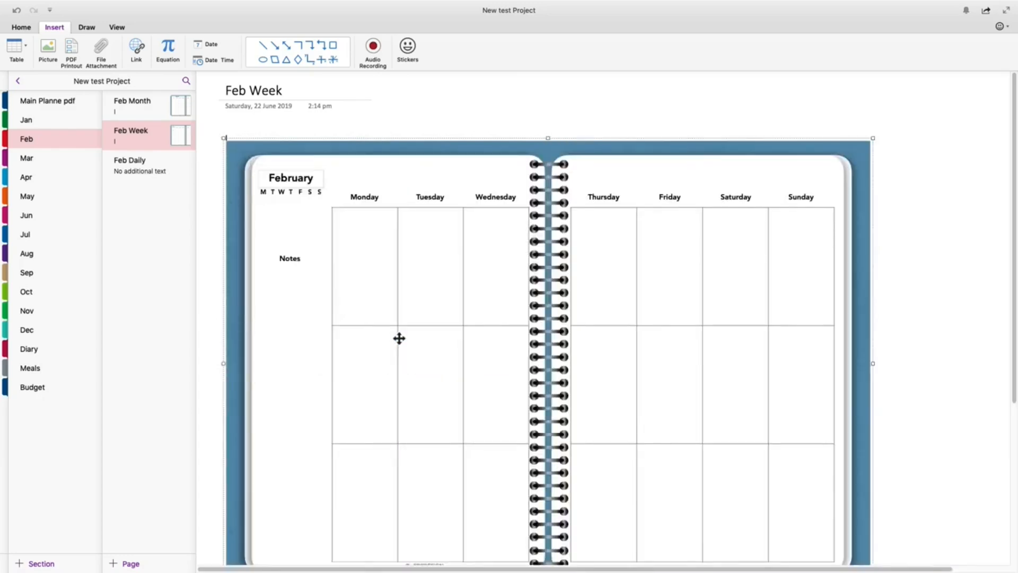
# - Copy the daily spread image with the Date, Task and Note areas from the planner printout in Main Planne pdf
pyautogui.click(144, 164)
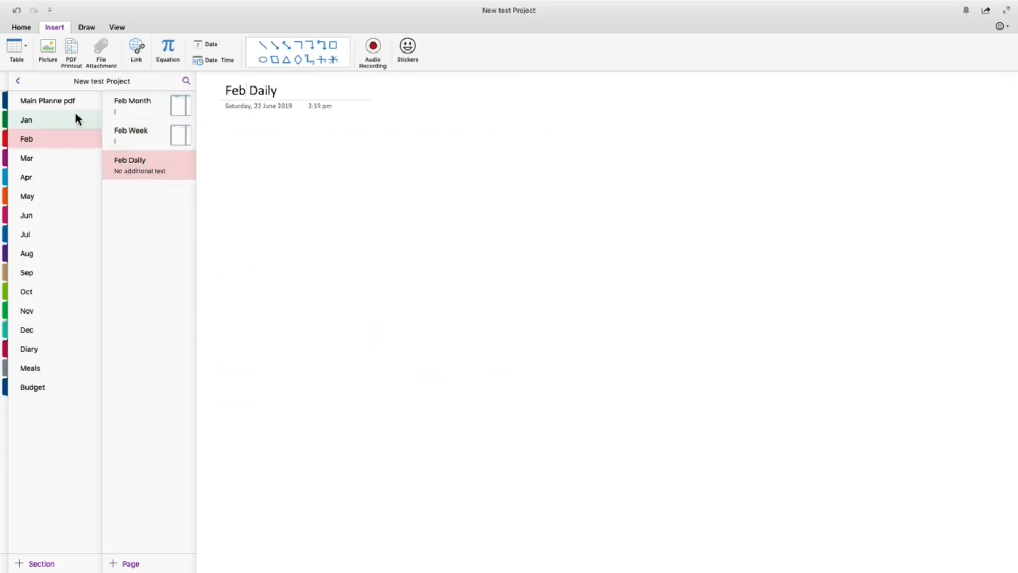
pyautogui.click(61, 101)
pyautogui.scroll(-10, 430, 437)
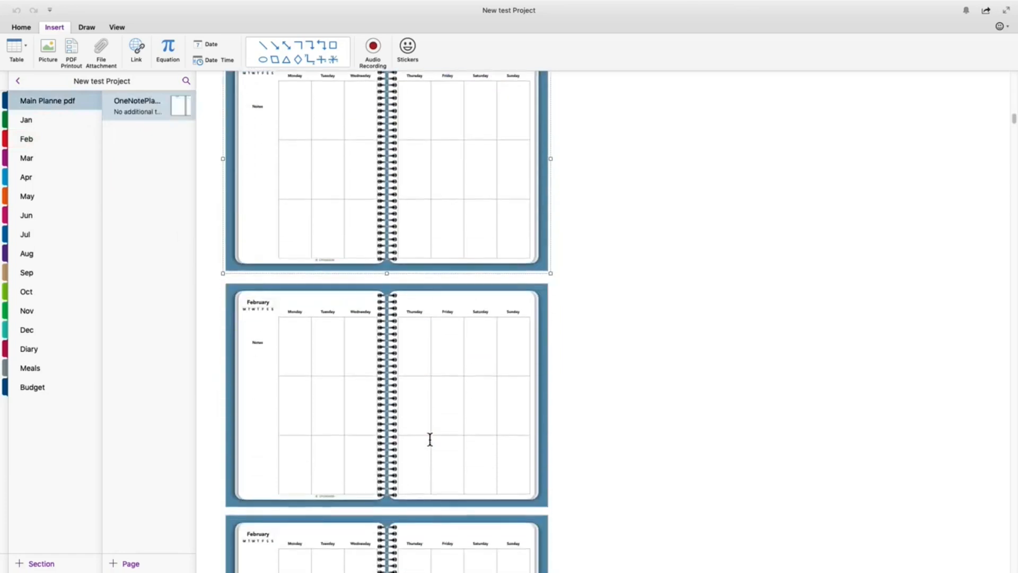
pyautogui.scroll(-3, 429, 439)
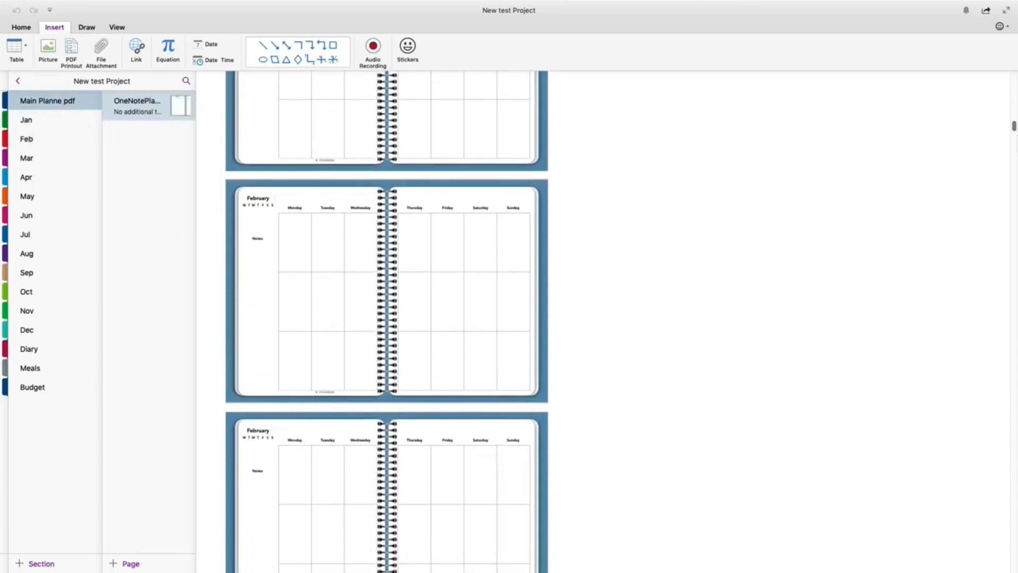
pyautogui.moveTo(1013, 128); pyautogui.dragTo(1010, 563)
pyautogui.scroll(15, 429, 288)
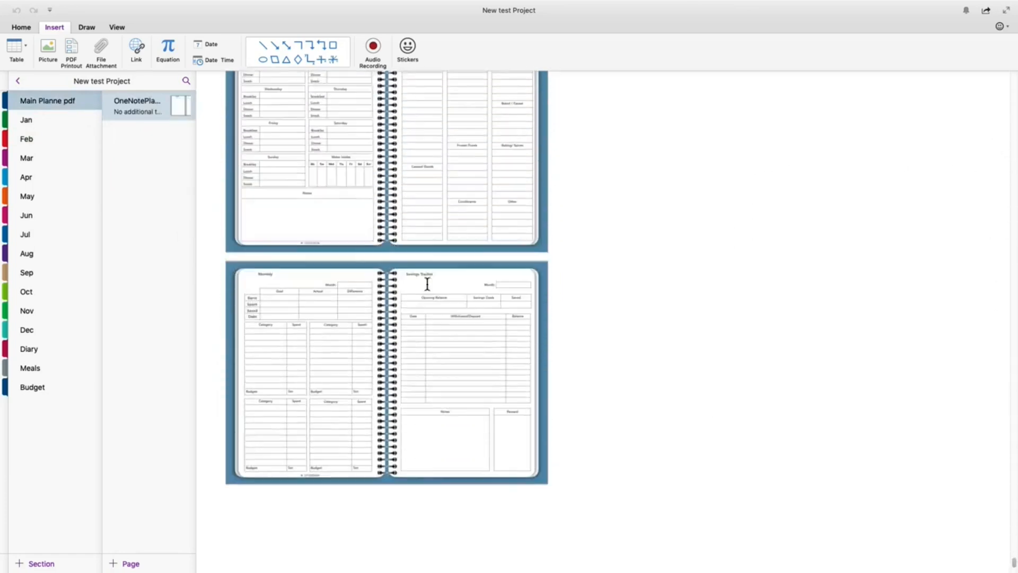
pyautogui.scroll(12, 429, 287)
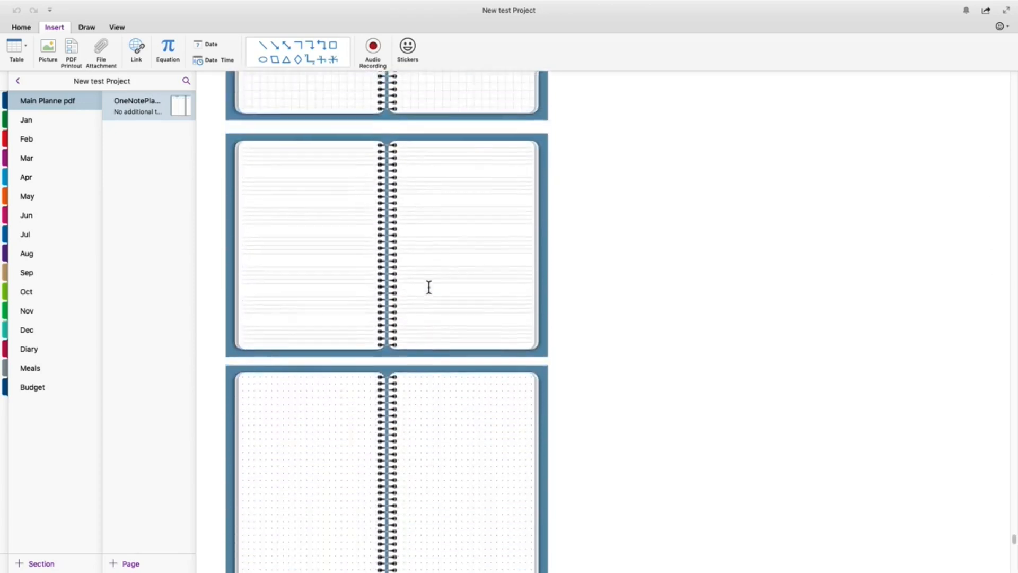
pyautogui.click(345, 220)
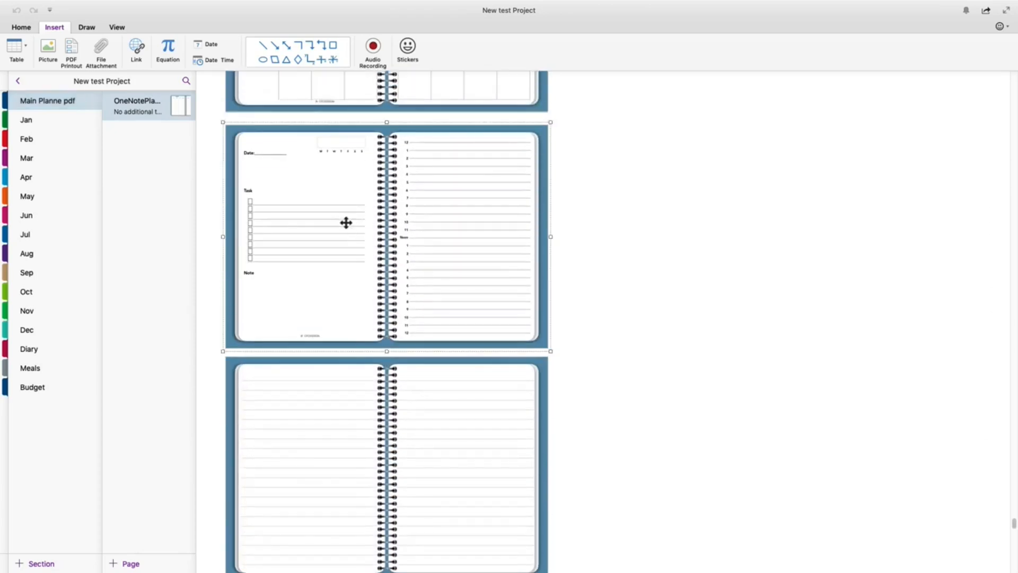
pyautogui.rightClick(345, 219)
pyautogui.click(375, 233)
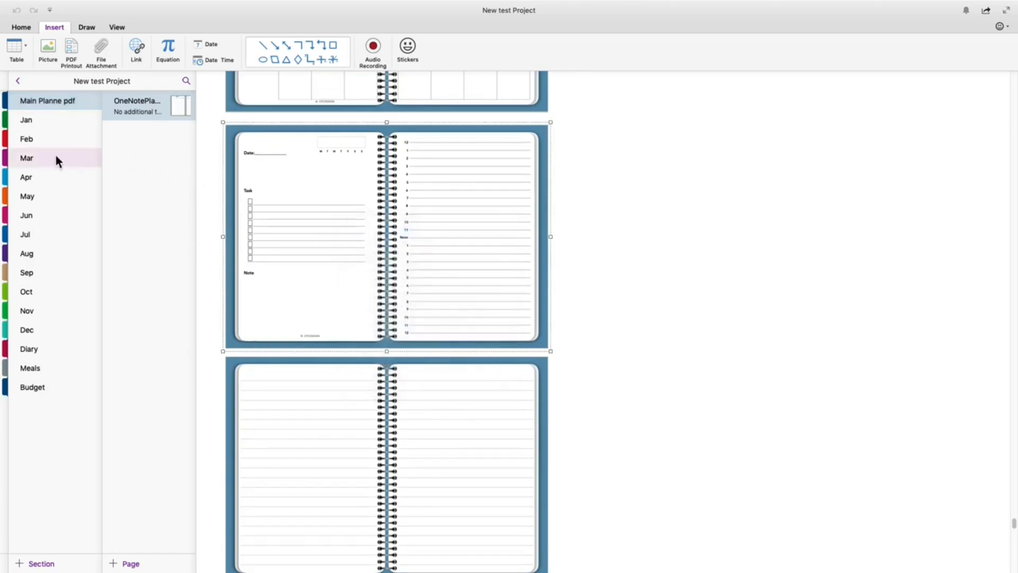
# - Add the marker letter "I" to the body of the Feb Daily page and paste the copied daily spread there
pyautogui.click(35, 138)
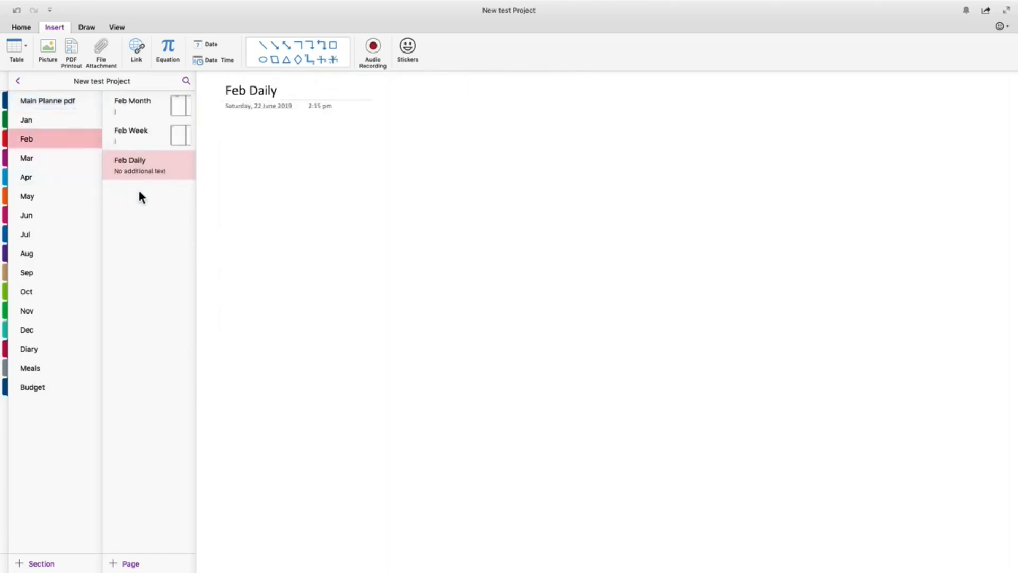
pyautogui.click(284, 90)
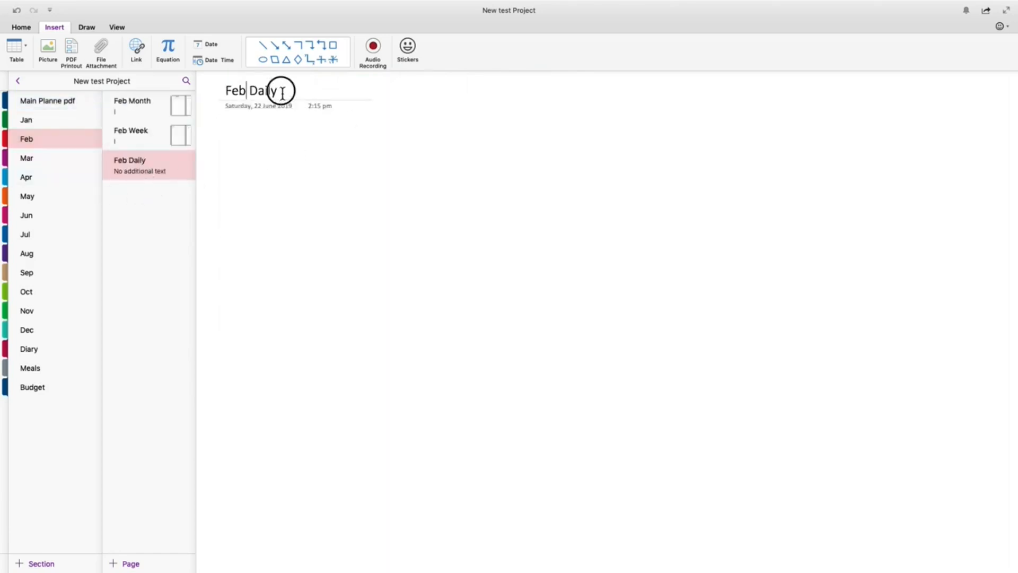
pyautogui.press('Return')
pyautogui.rightClick(395, 243)
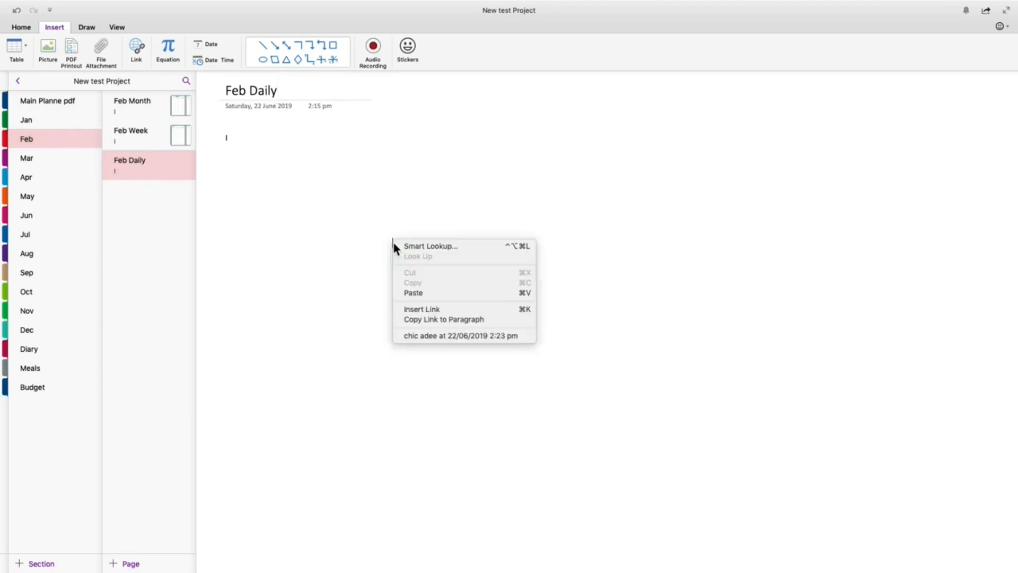
pyautogui.click(422, 295)
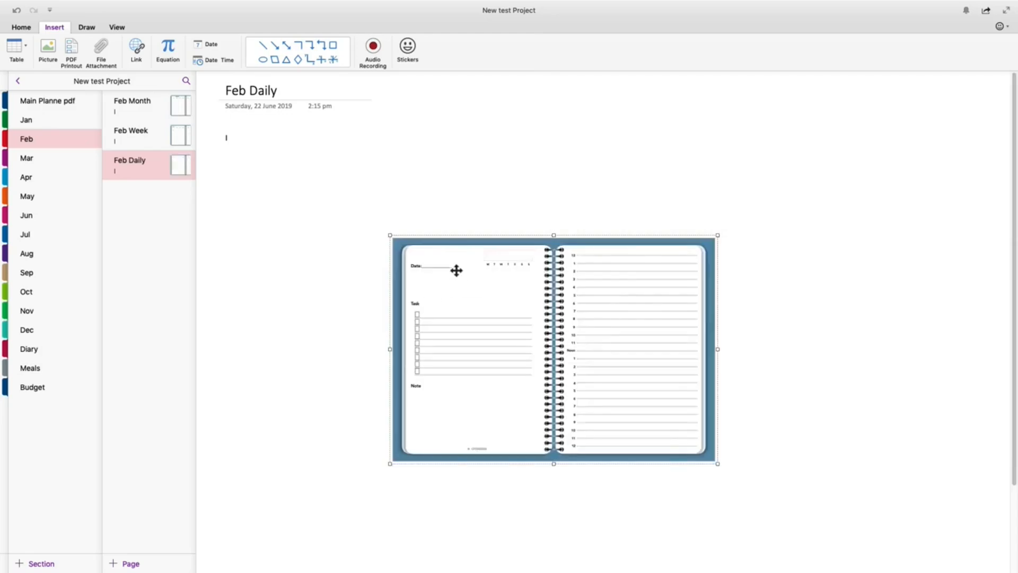
# - Align the pasted daily spread's upper-left corner with the marker letter and restore the image to its original size
pyautogui.moveTo(448, 254); pyautogui.dragTo(282, 156)
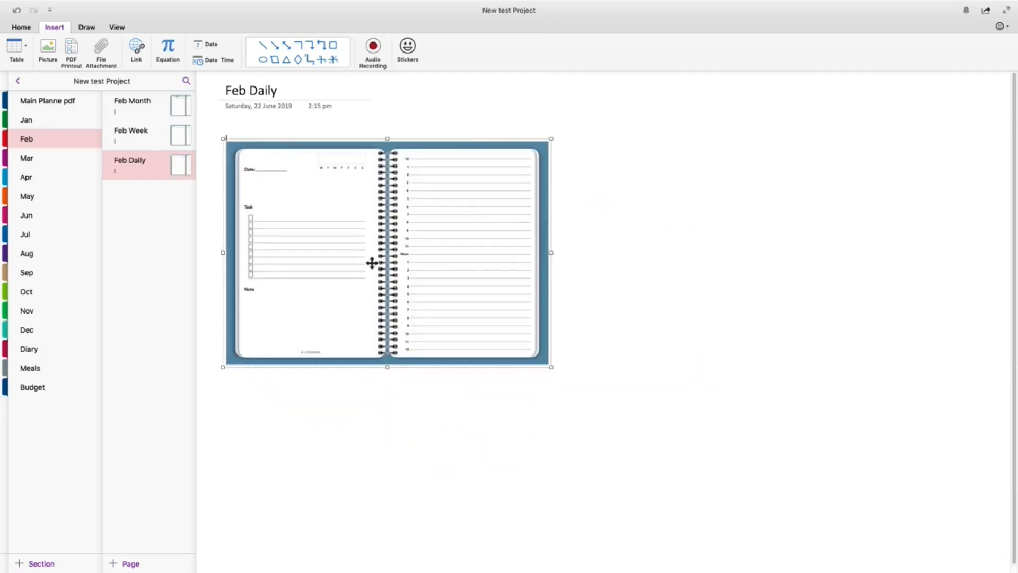
pyautogui.rightClick(355, 243)
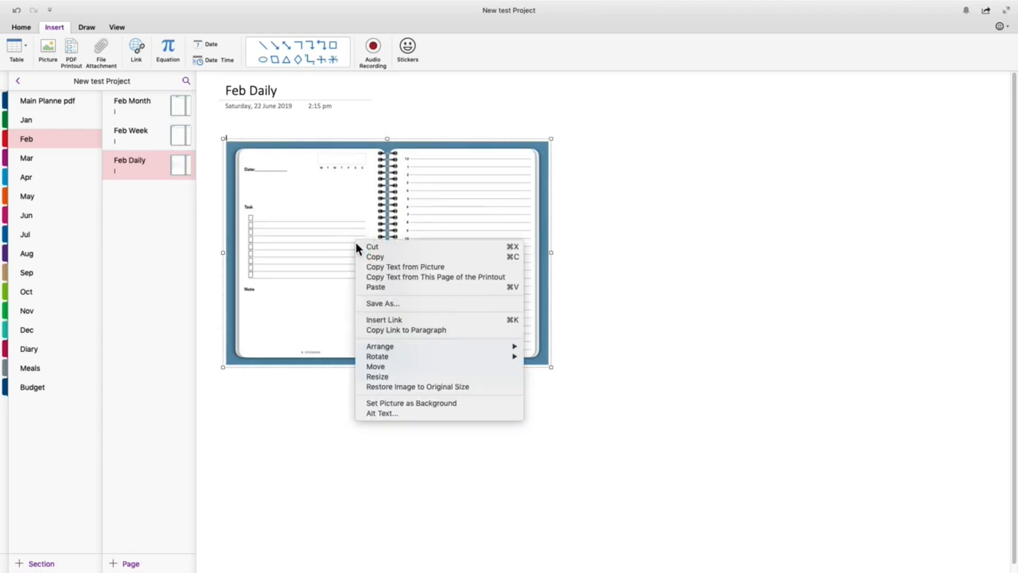
pyautogui.click(448, 386)
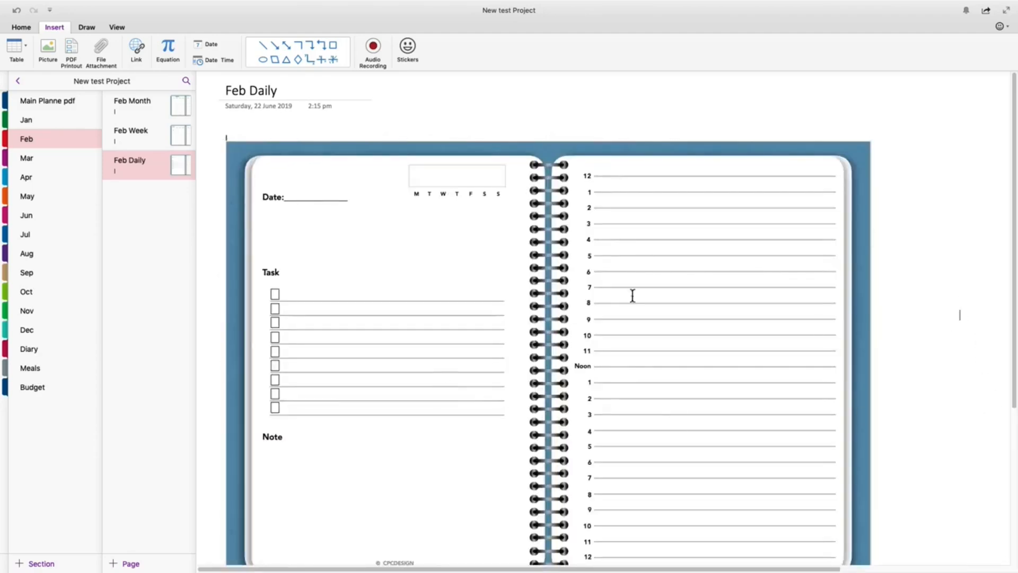
# - Compare the image positions on the three Feb pages and set the daily spread as the Feb Daily page's background picture
pyautogui.click(133, 103)
pyautogui.click(139, 137)
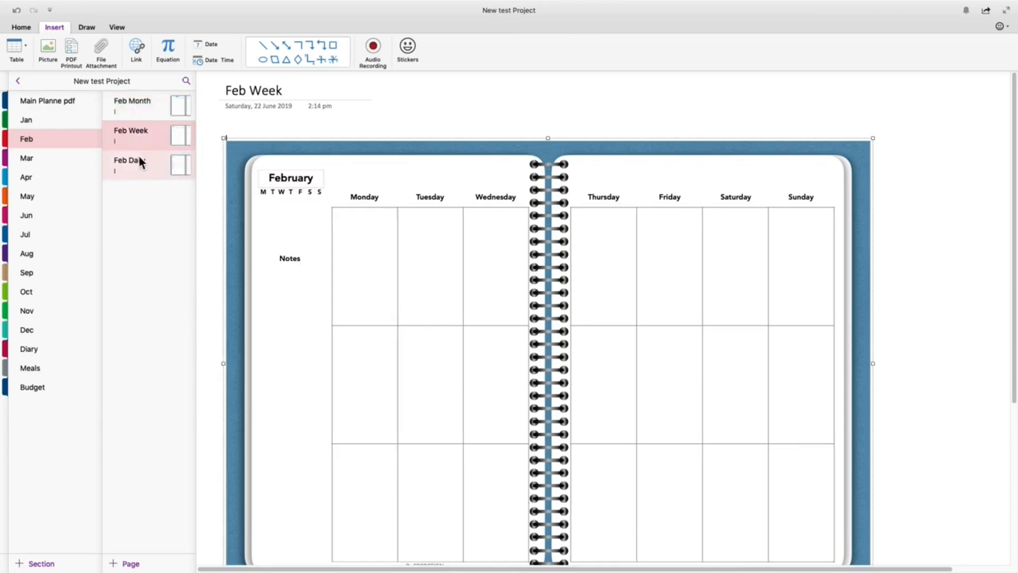
pyautogui.click(138, 157)
pyautogui.rightClick(428, 235)
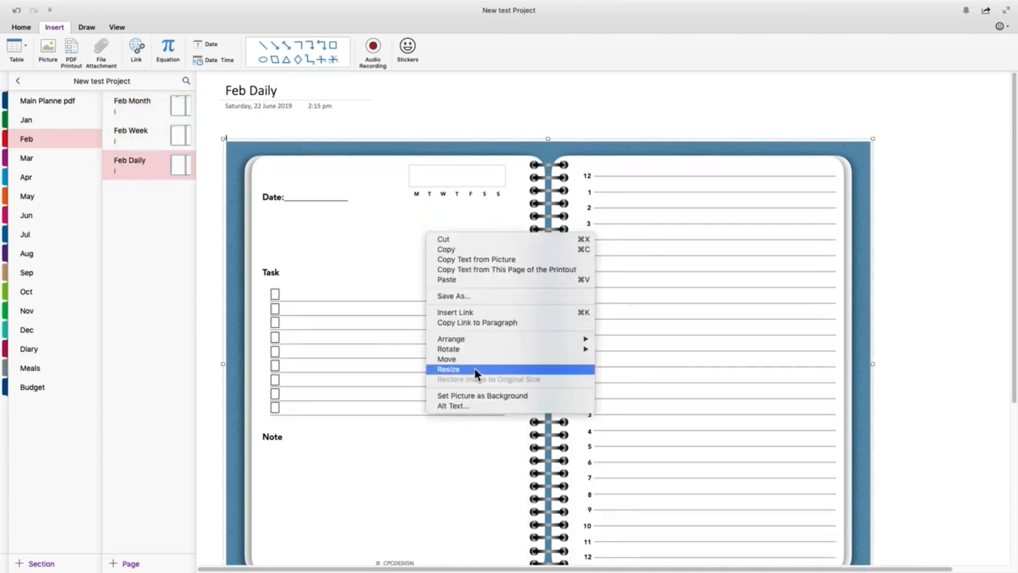
pyautogui.click(482, 395)
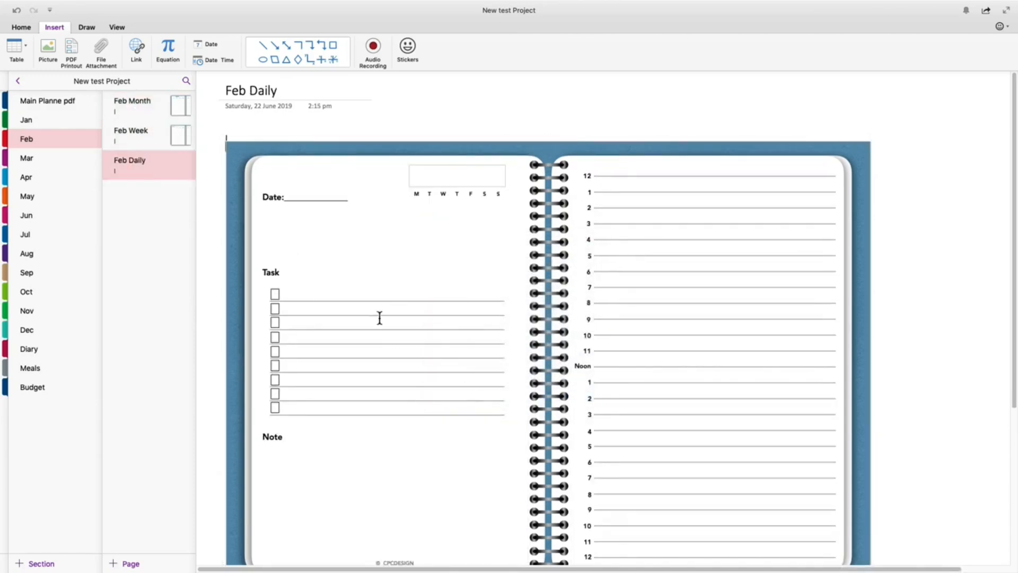
# - Set the weekly spread image as the background picture of the Feb Week page
pyautogui.click(137, 139)
pyautogui.rightClick(427, 254)
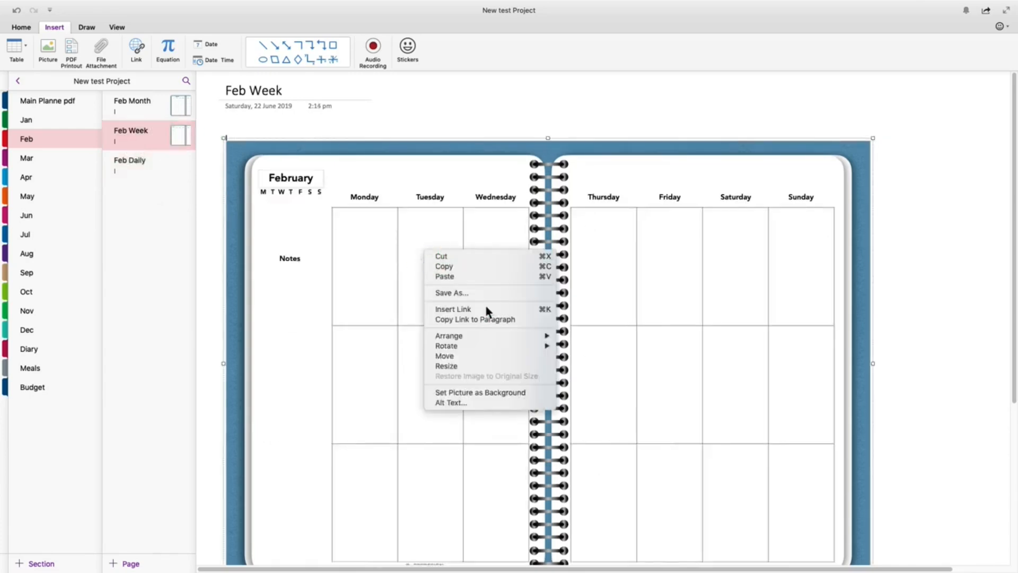
pyautogui.click(484, 391)
# - Set the monthly spread image as the background picture of the Feb Month page
pyautogui.click(165, 105)
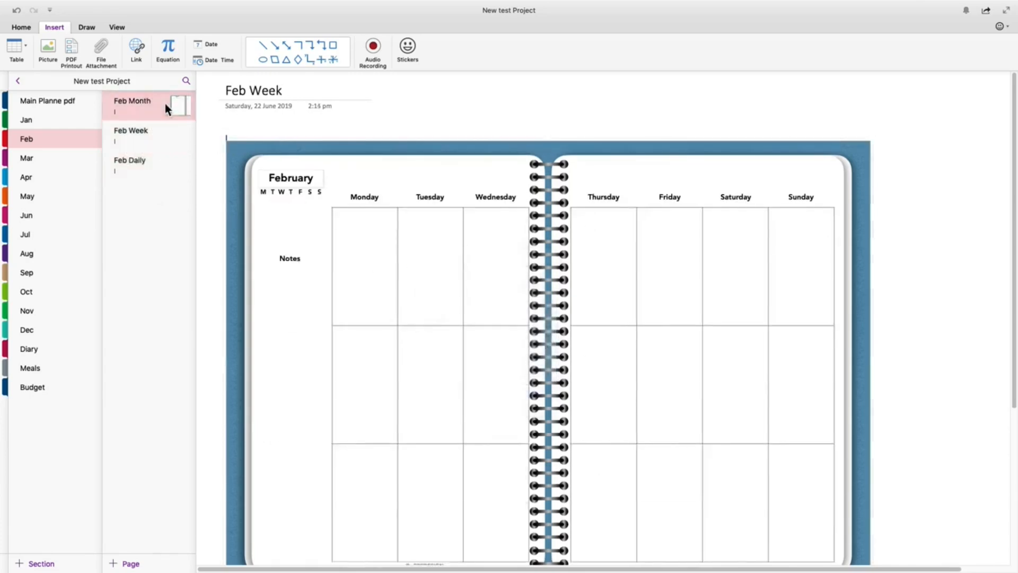
pyautogui.rightClick(438, 289)
pyautogui.click(484, 430)
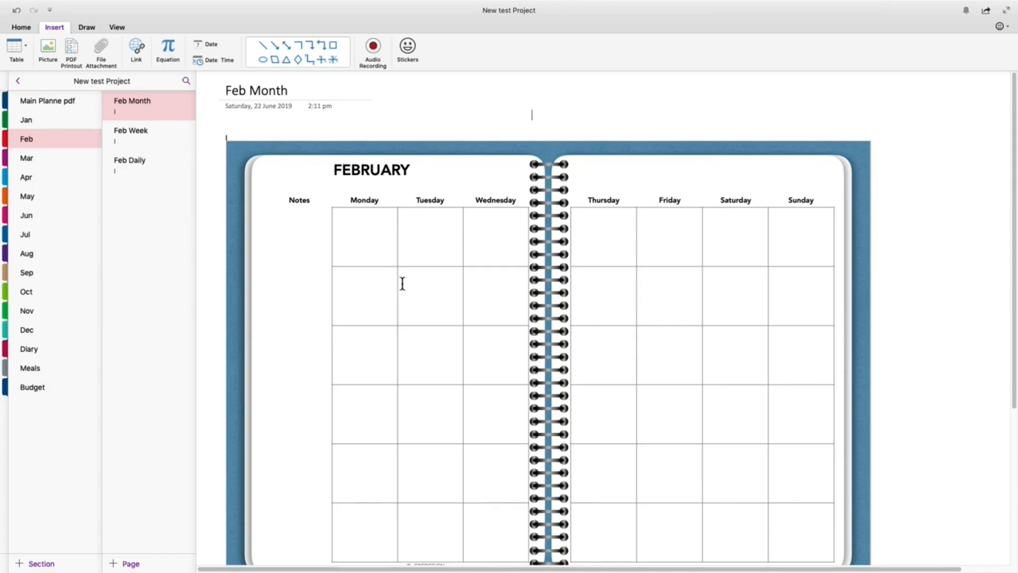
# - Delete the marker letter "I" from the Jan Week and Jan Daily pages
pyautogui.click(38, 121)
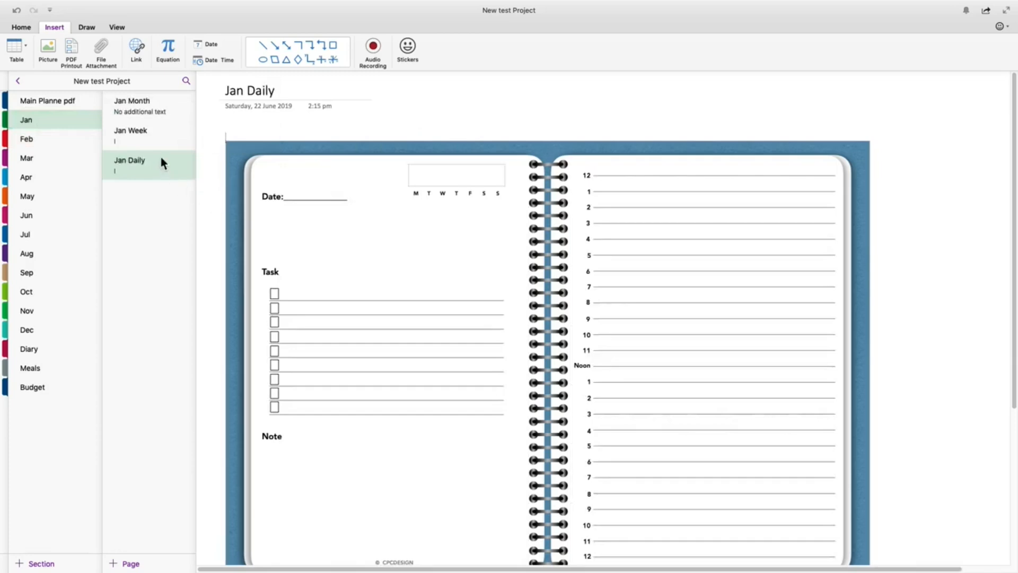
pyautogui.click(141, 131)
pyautogui.click(141, 165)
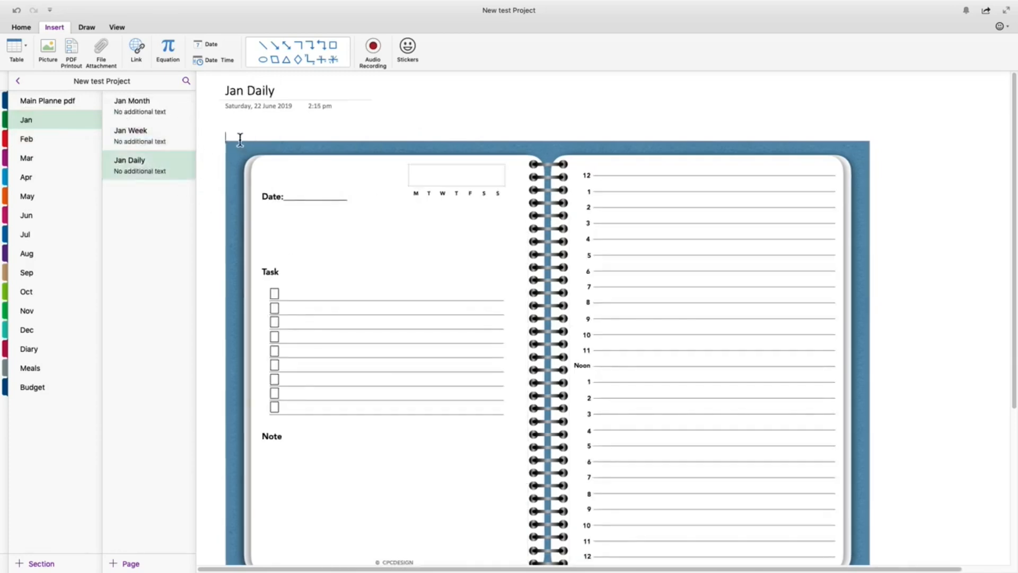
# - Delete the marker letter "I" from the Feb Month, Feb Week and Feb Daily pages
pyautogui.click(77, 138)
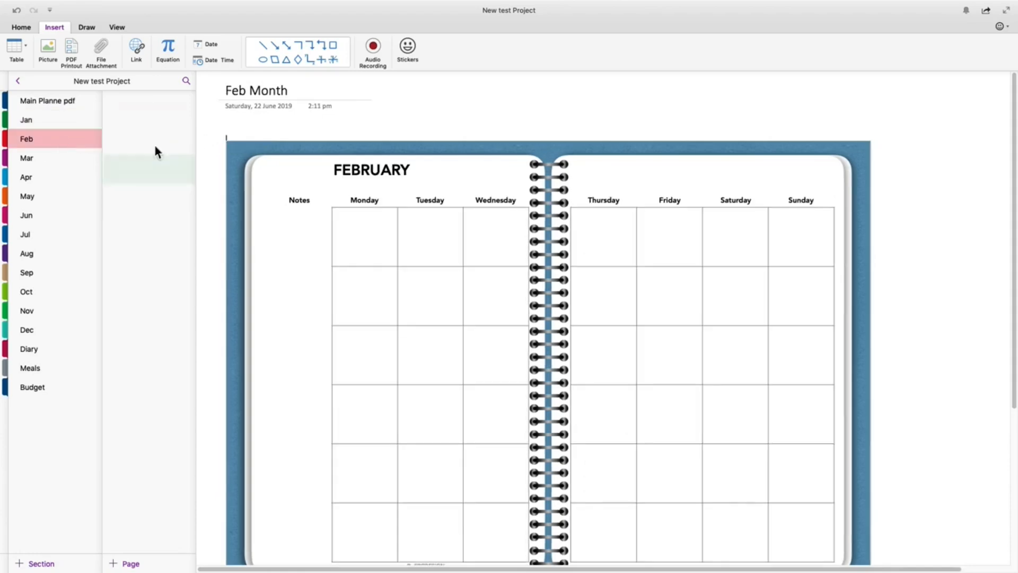
pyautogui.click(221, 135)
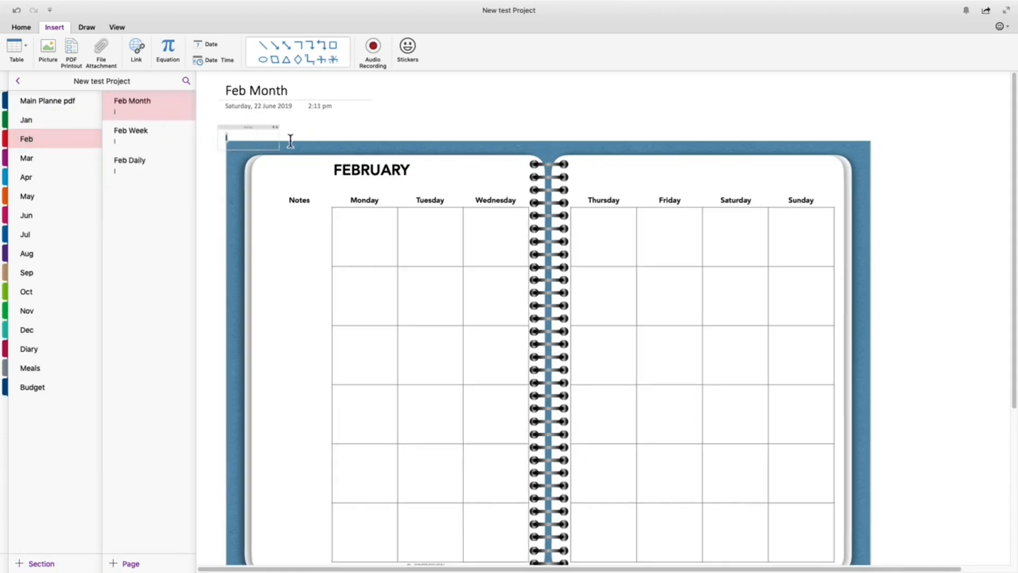
pyautogui.click(154, 135)
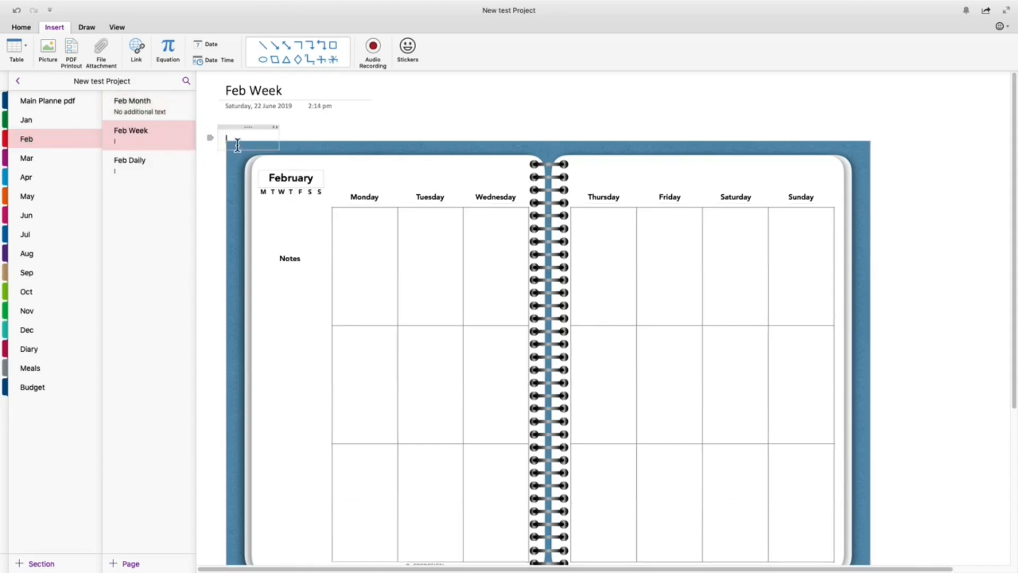
pyautogui.click(159, 162)
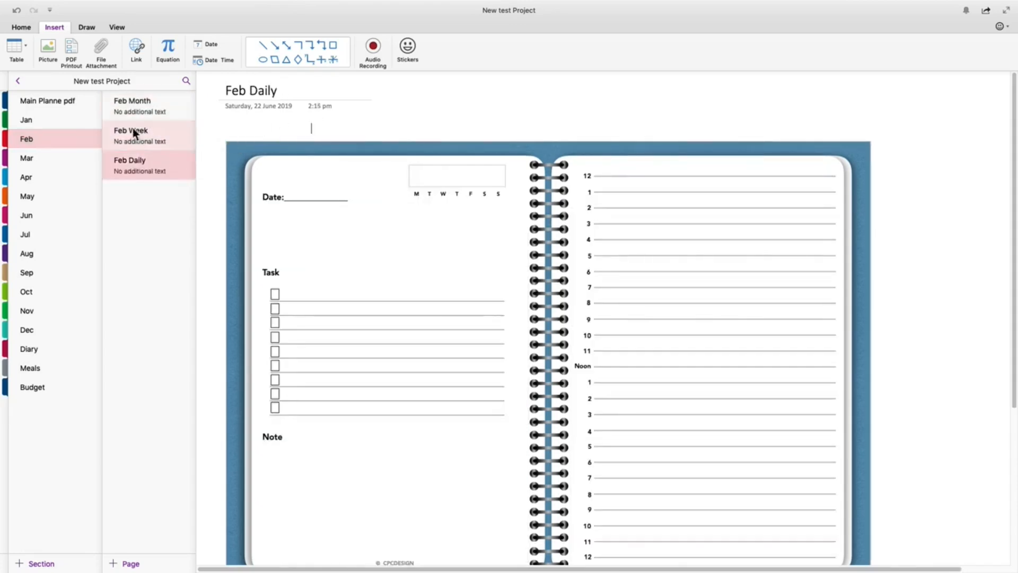
# - Insert a one-row, ten-column table on the Jan Daily page and move it above the planner image
pyautogui.click(37, 117)
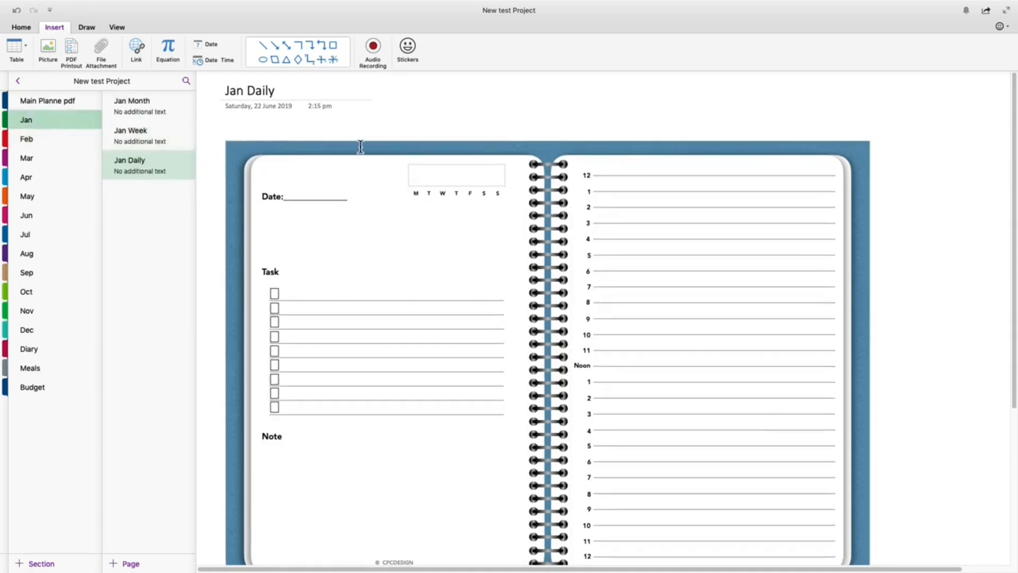
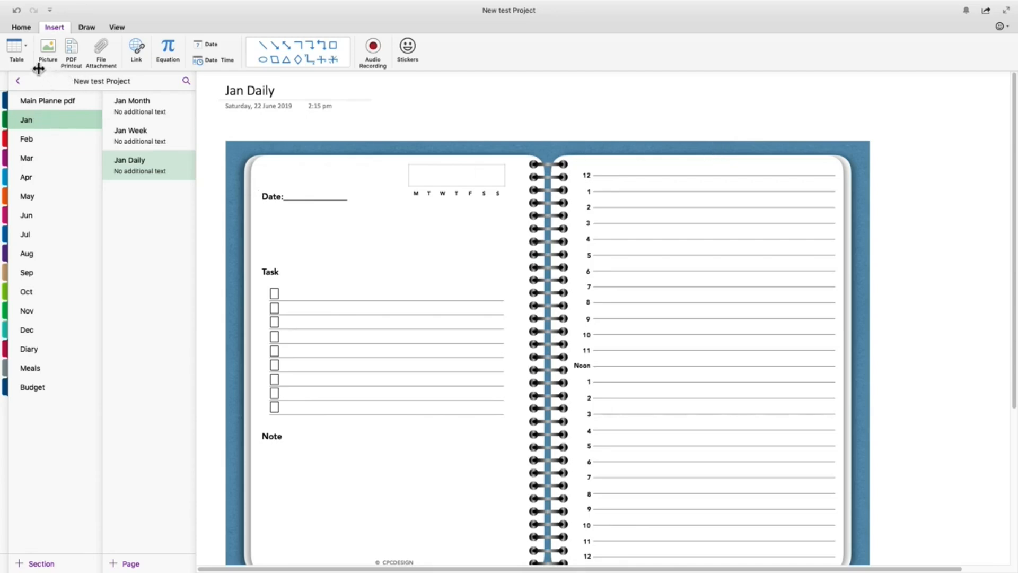
pyautogui.click(27, 49)
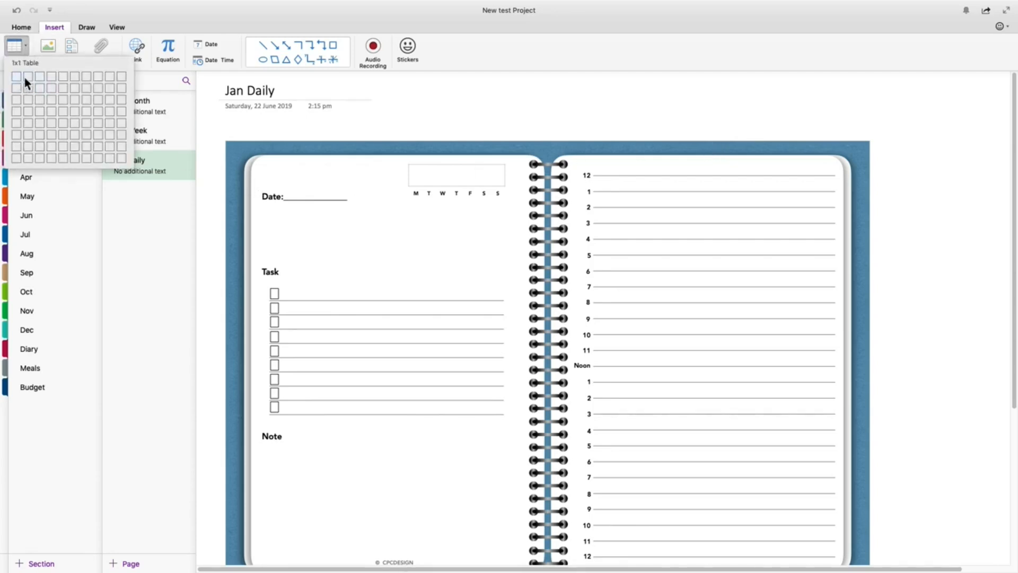
pyautogui.click(123, 76)
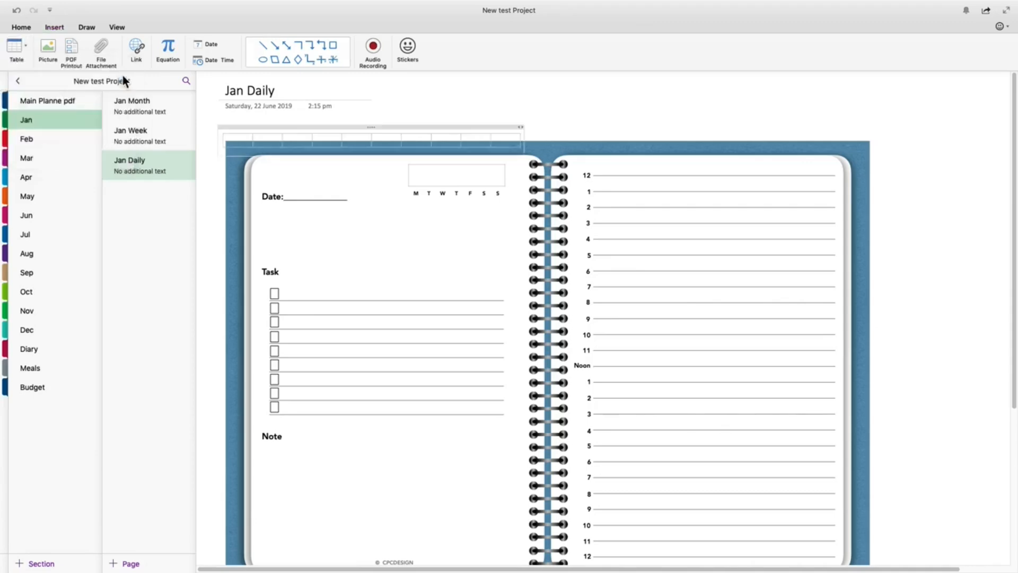
pyautogui.moveTo(373, 128); pyautogui.dragTo(483, 112)
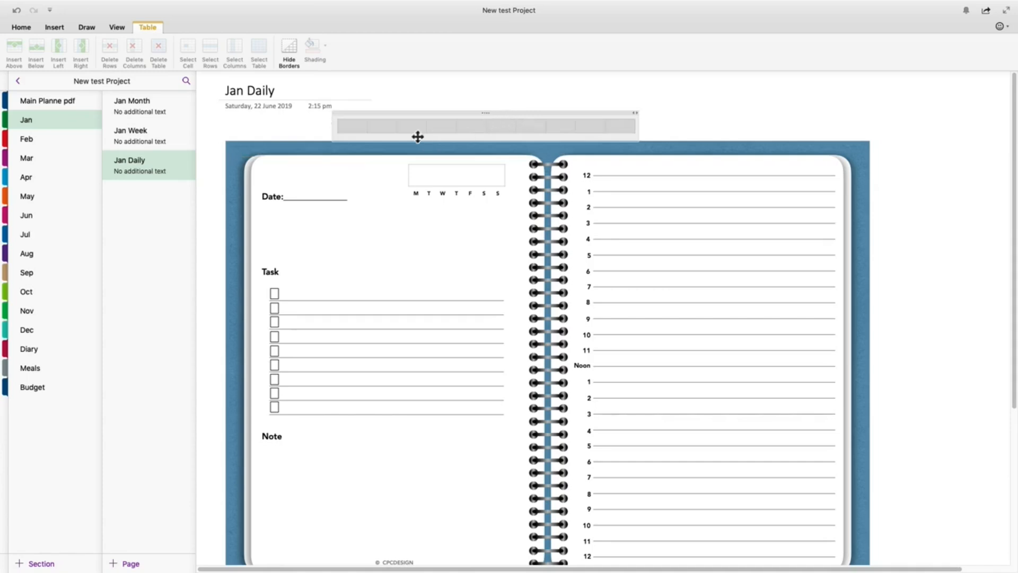
# - Extend the table on the Jan Daily page to 13 columns and shift it slightly toward the planner's upper edge
pyautogui.click(628, 128)
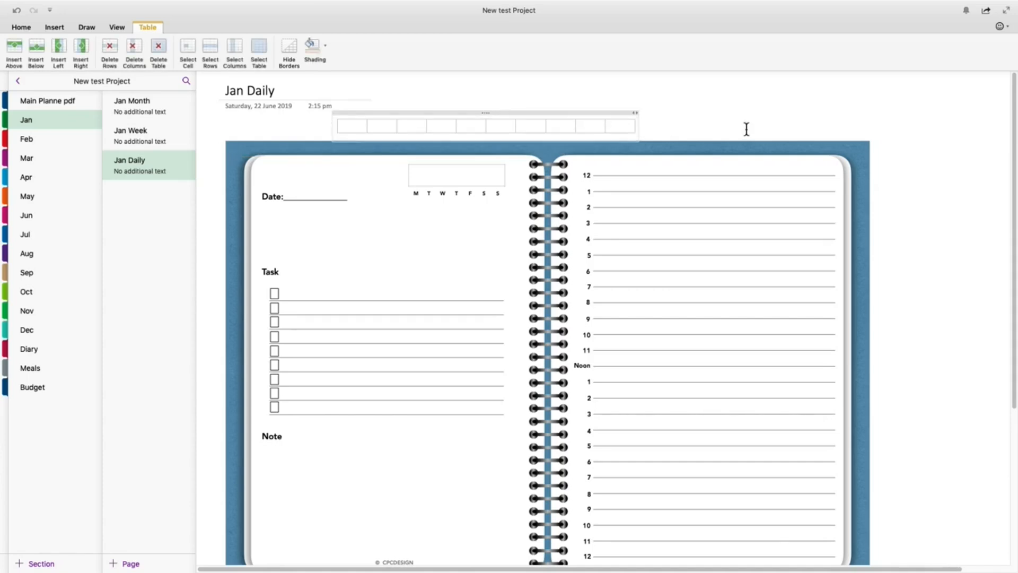
pyautogui.press('Tab')
pyautogui.press('Tab')
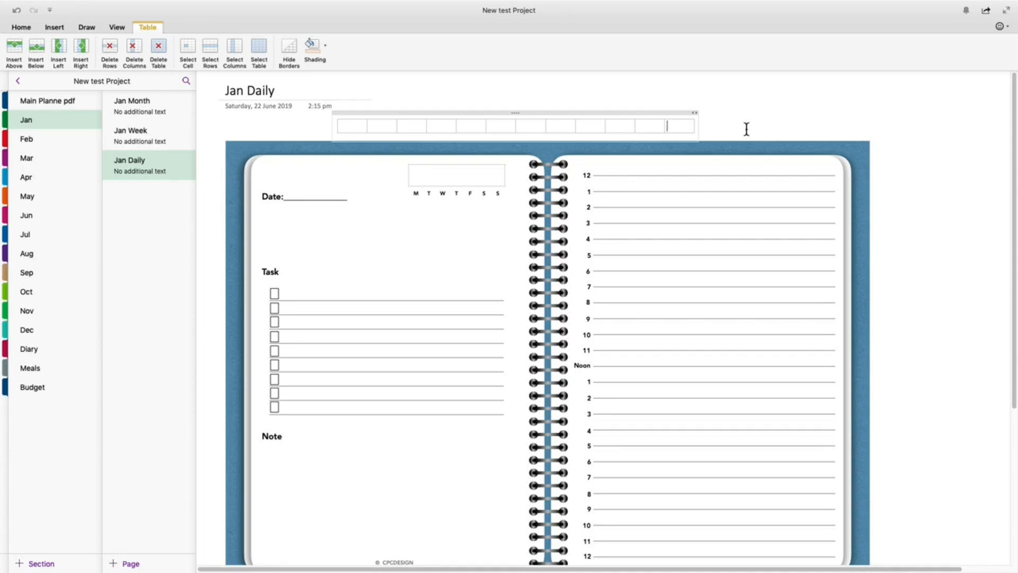
pyautogui.press('Tab')
pyautogui.moveTo(533, 114); pyautogui.dragTo(546, 118)
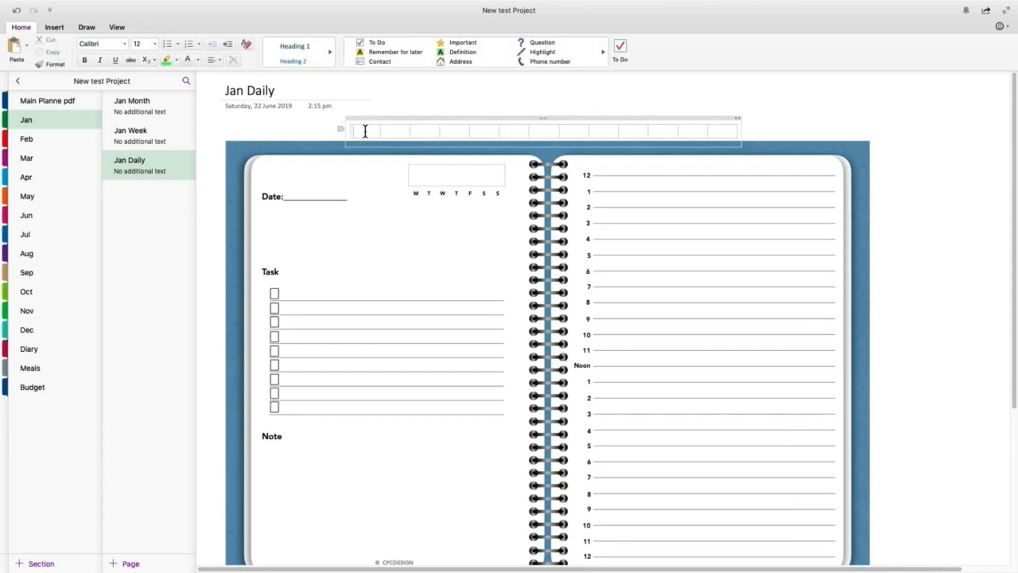
pyautogui.click(365, 131)
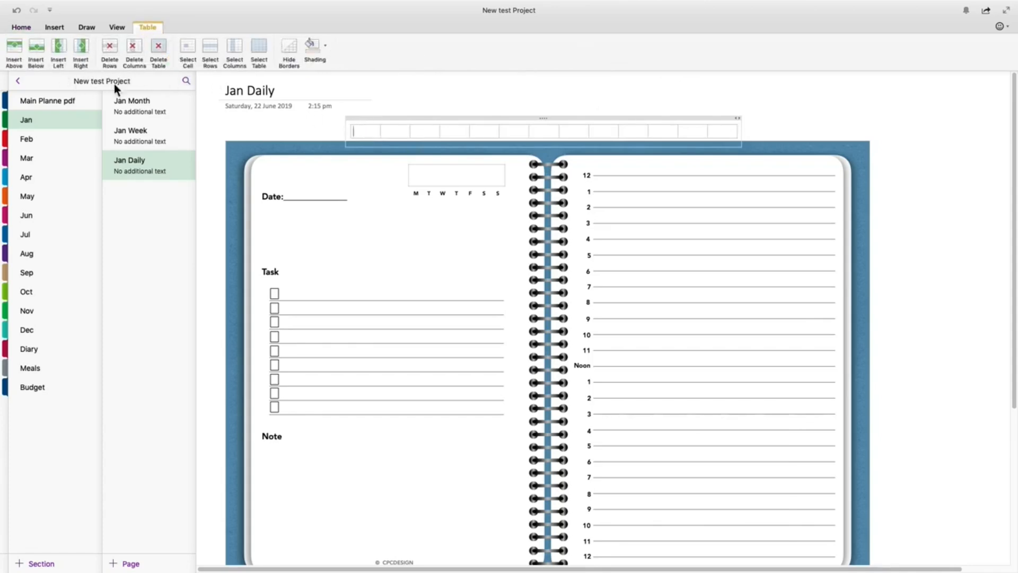
pyautogui.click(87, 28)
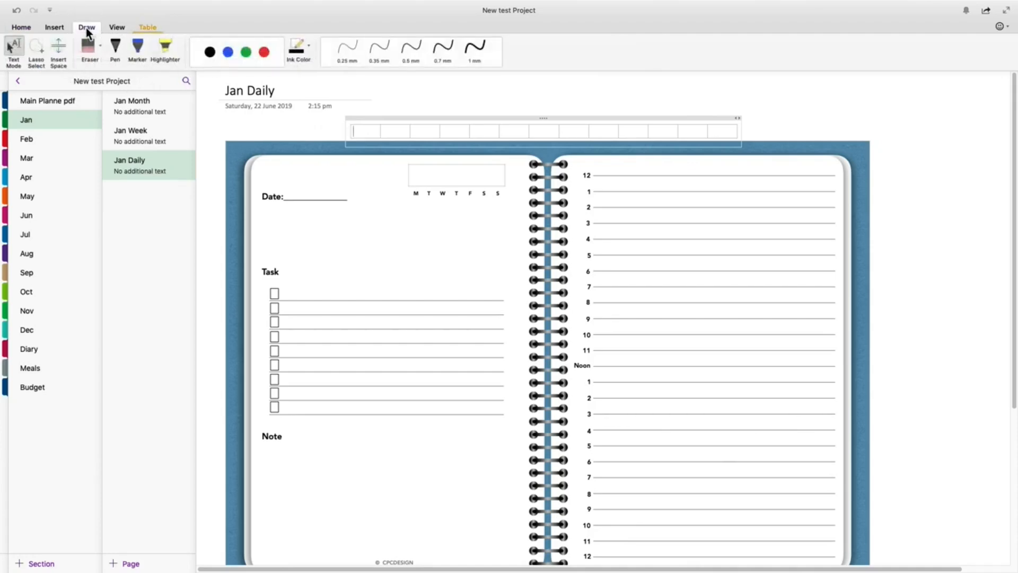
pyautogui.click(54, 27)
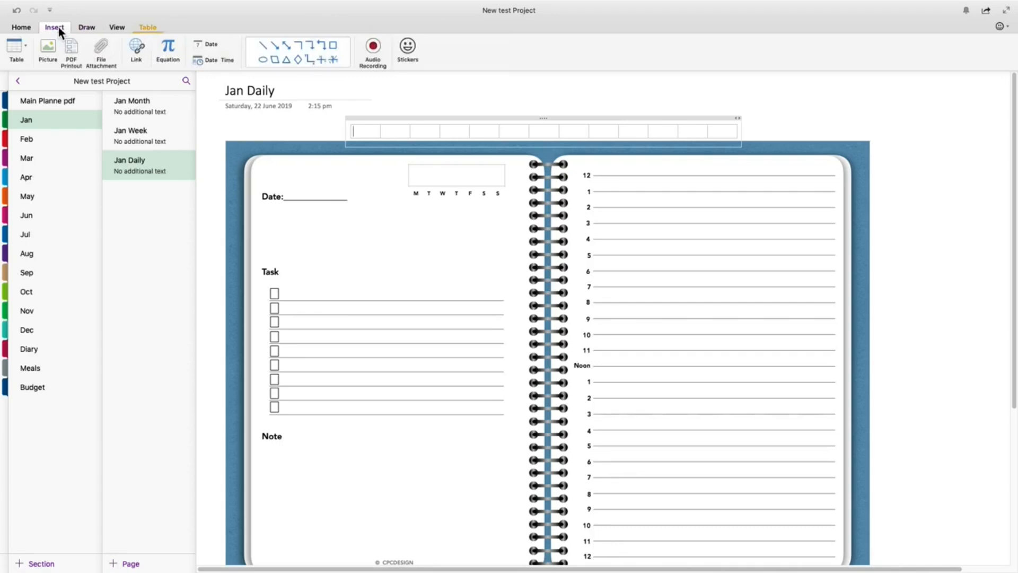
pyautogui.click(25, 46)
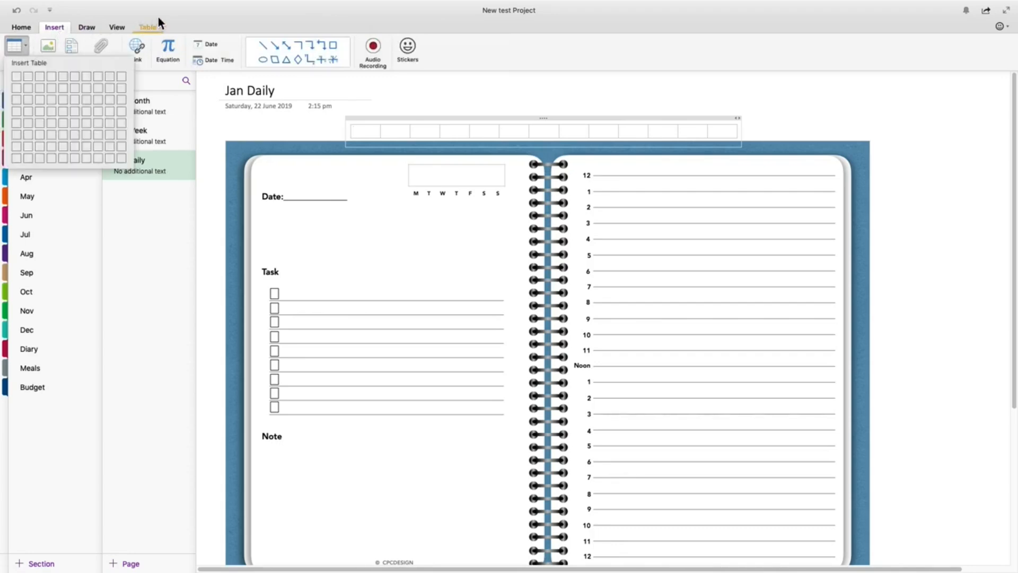
pyautogui.click(163, 18)
pyautogui.click(24, 27)
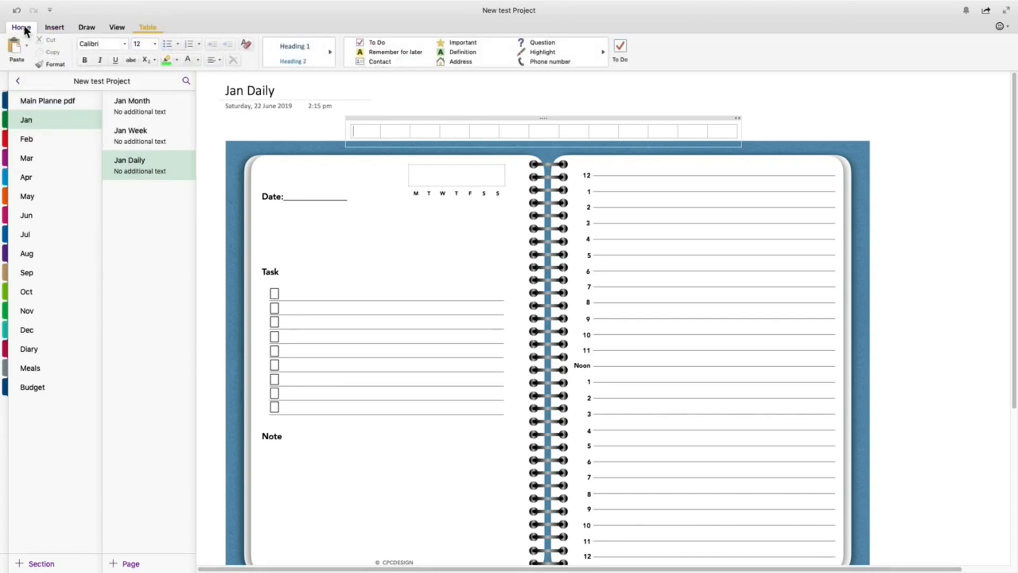
pyautogui.rightClick(365, 132)
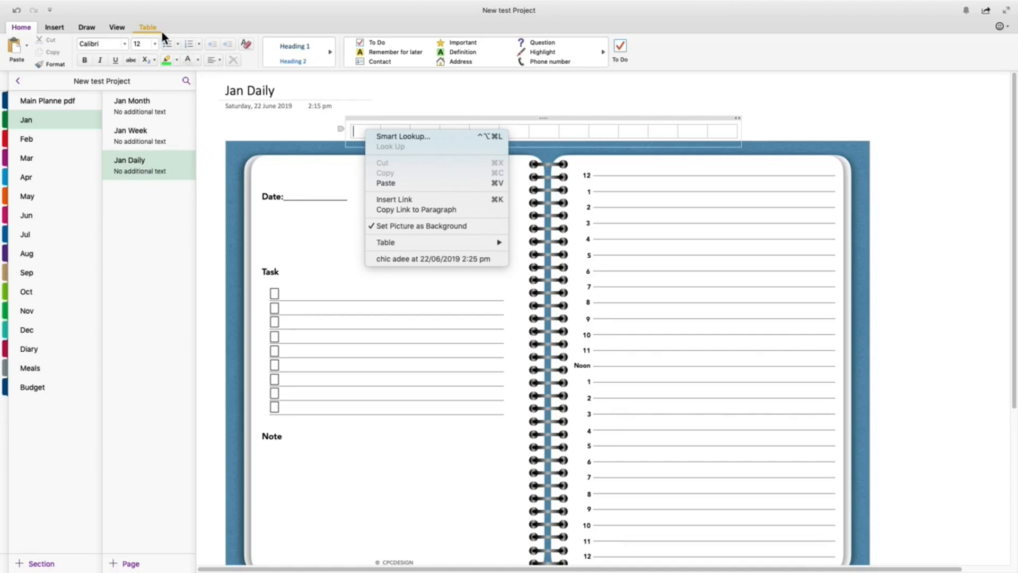
# - Try to colour the table's empty first cell with the yellow text highlight
pyautogui.click(178, 60)
pyautogui.click(177, 60)
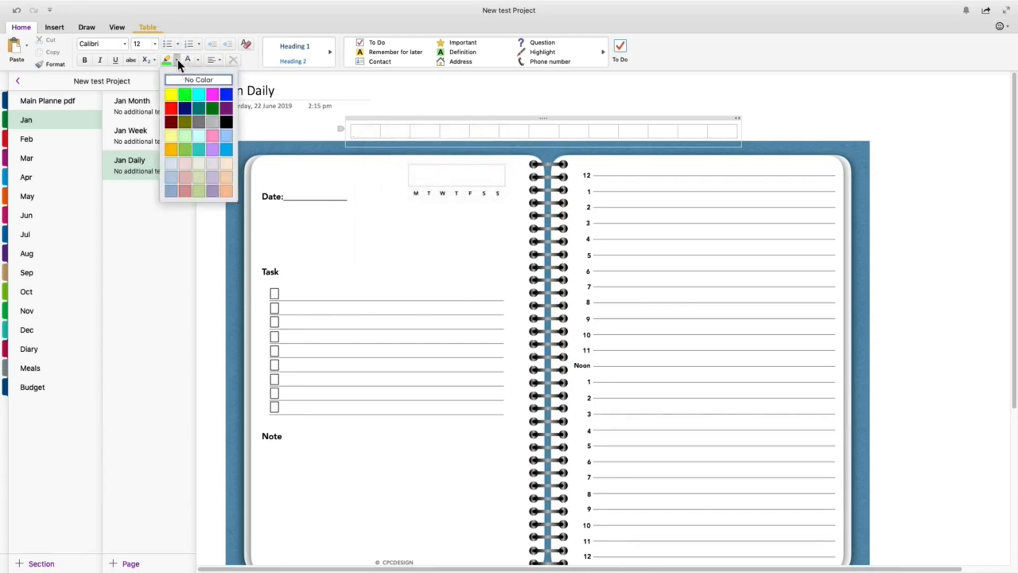
pyautogui.click(177, 96)
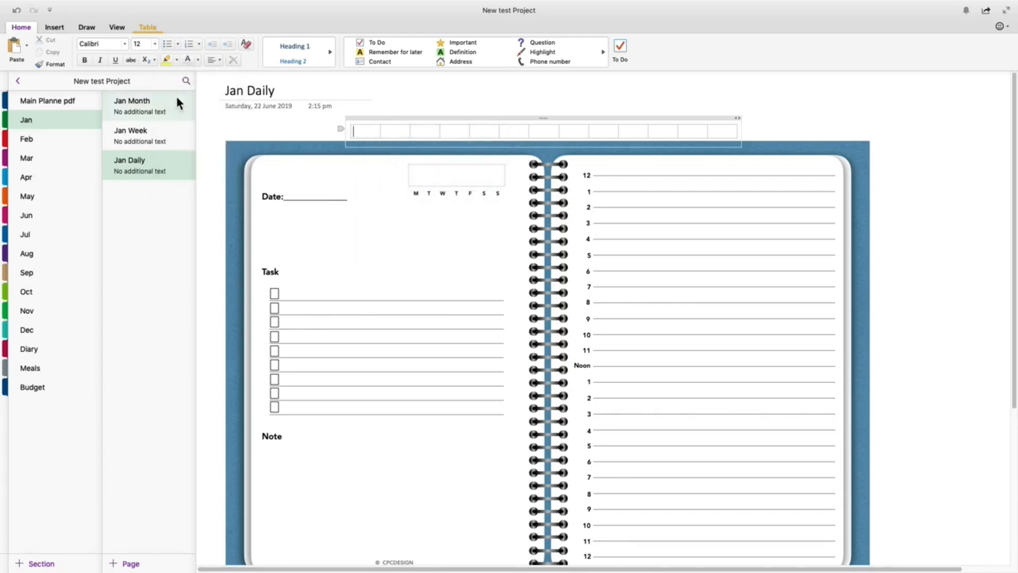
# - Try selecting the table's first cell and colouring it with the green text highlight
pyautogui.click(378, 132)
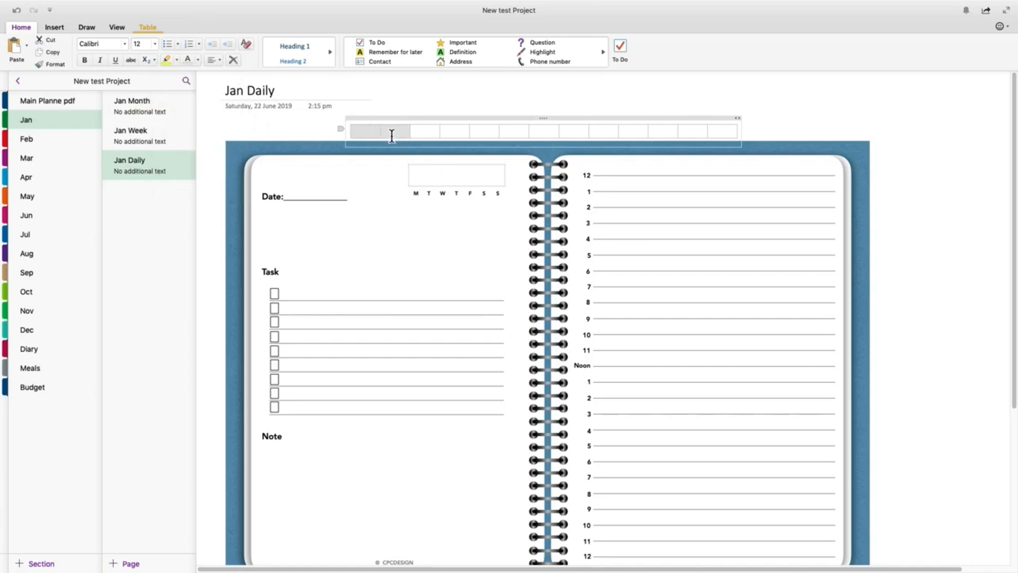
pyautogui.moveTo(352, 131)
pyautogui.mouseDown()
pyautogui.moveTo(376, 133)
pyautogui.moveTo(355, 128)
pyautogui.moveTo(365, 132)
pyautogui.mouseUp()
pyautogui.click(361, 132)
pyautogui.click(361, 132)
pyautogui.rightClick(361, 132)
pyautogui.click(359, 132)
pyautogui.moveTo(357, 132)
pyautogui.mouseDown()
pyautogui.moveTo(439, 139)
pyautogui.moveTo(373, 134)
pyautogui.mouseUp()
pyautogui.click(364, 118)
pyautogui.click(396, 104)
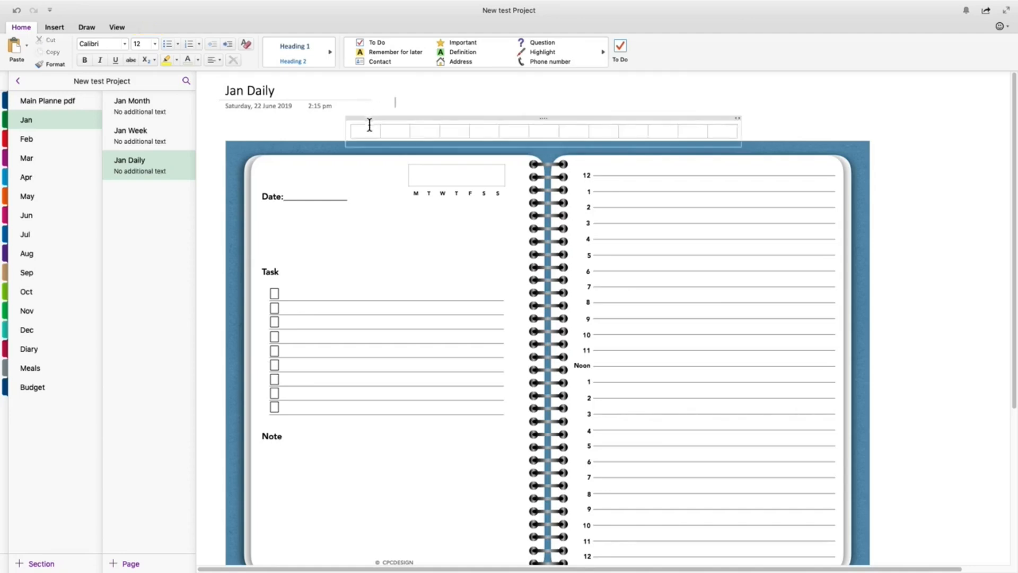
pyautogui.click(370, 125)
pyautogui.click(167, 62)
pyautogui.click(177, 60)
pyautogui.click(189, 97)
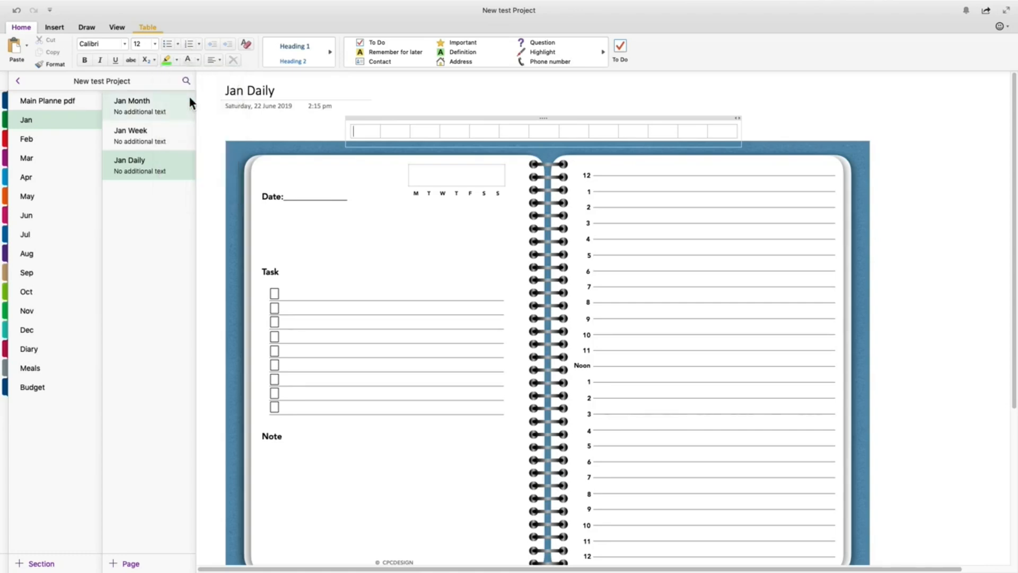
# - Shade the table's first cell with the lightest grey theme colour
pyautogui.click(366, 125)
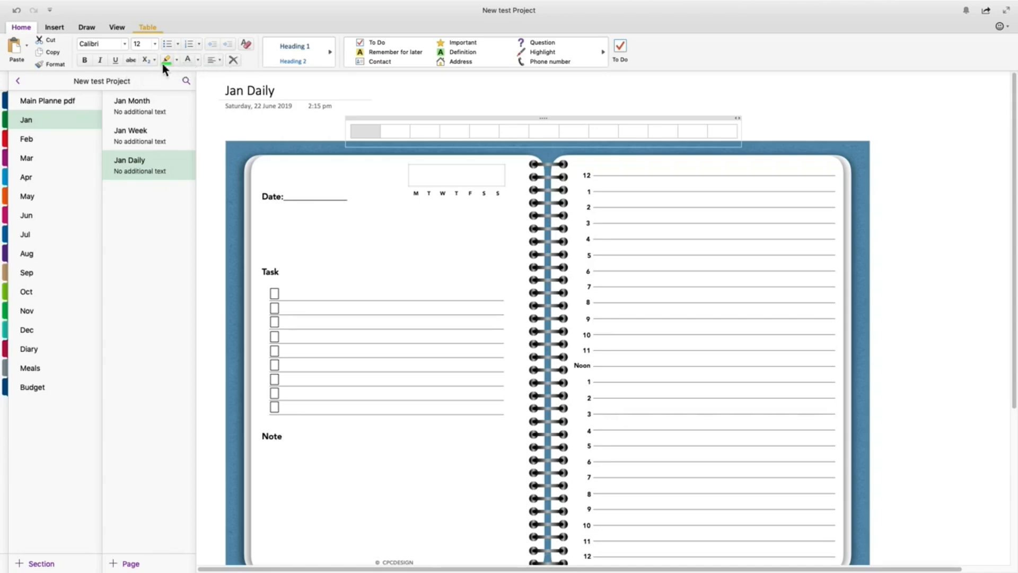
pyautogui.click(56, 65)
pyautogui.click(148, 27)
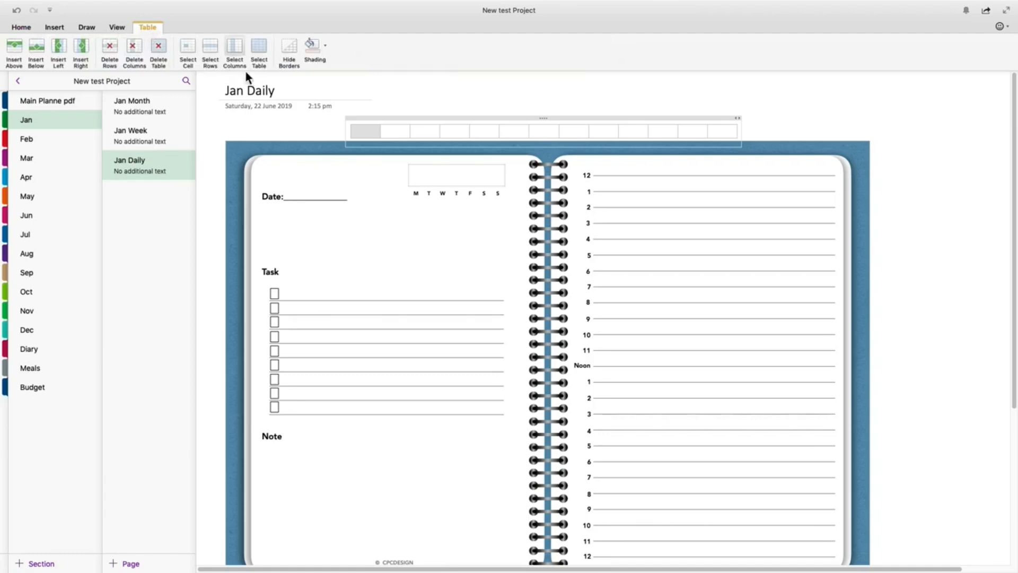
pyautogui.click(325, 47)
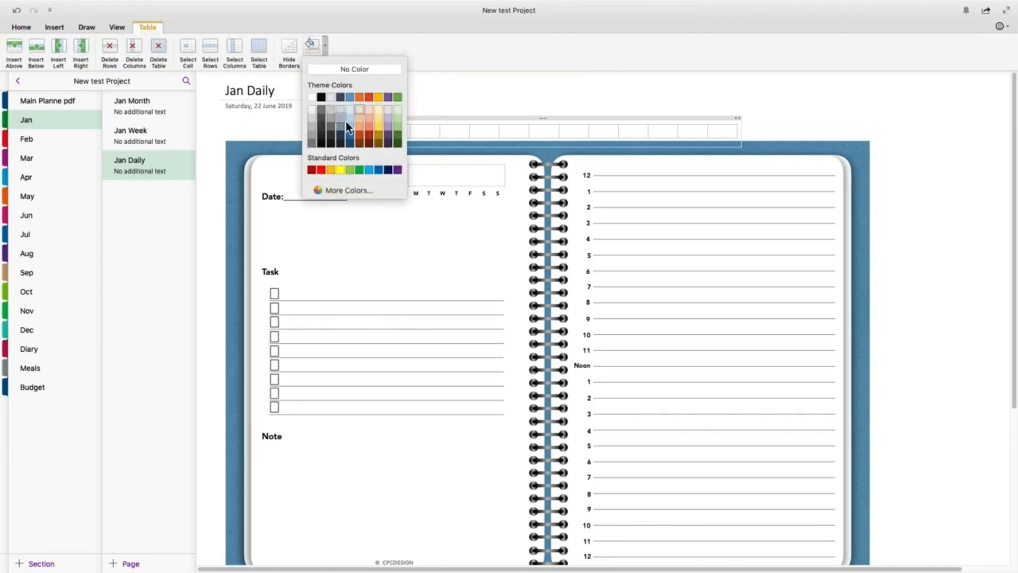
pyautogui.click(313, 111)
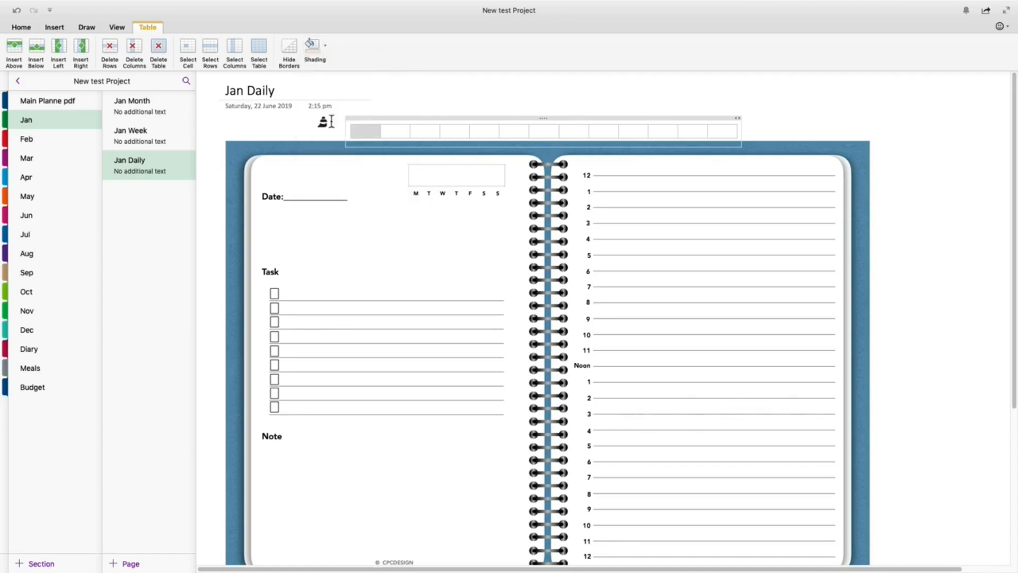
# - Shade the table's second cell with a slightly darker grey theme colour
pyautogui.click(399, 133)
pyautogui.click(400, 123)
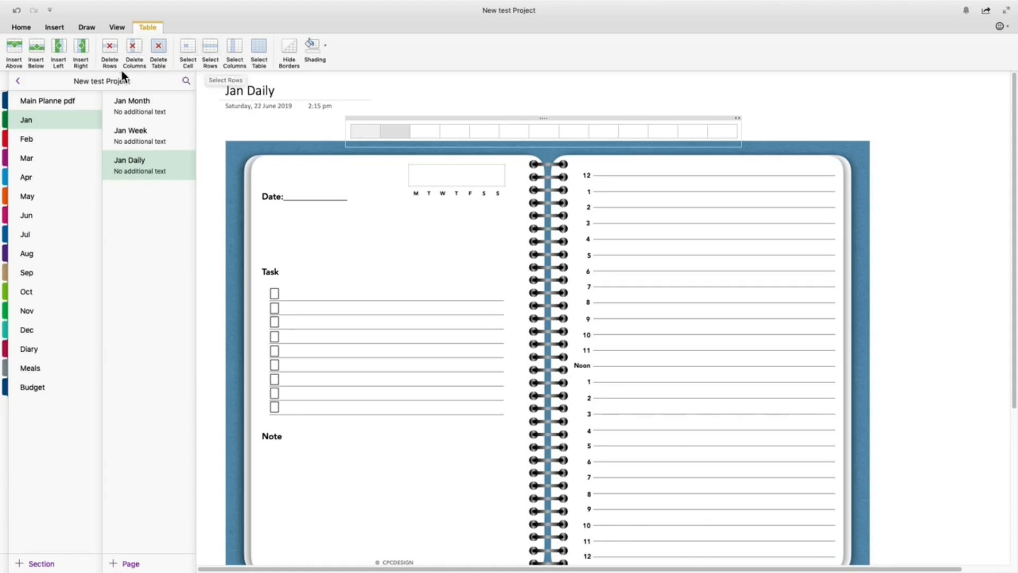
pyautogui.click(325, 45)
pyautogui.click(311, 119)
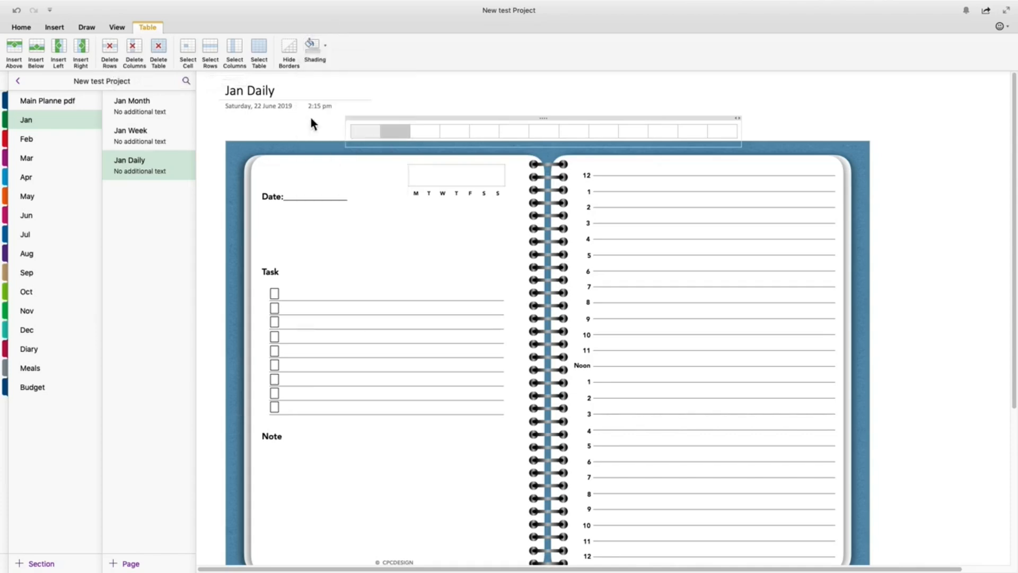
# - Shade the table's third and fourth cells with the next two progressively darker greys from the theme colours
pyautogui.click(428, 125)
pyautogui.click(315, 51)
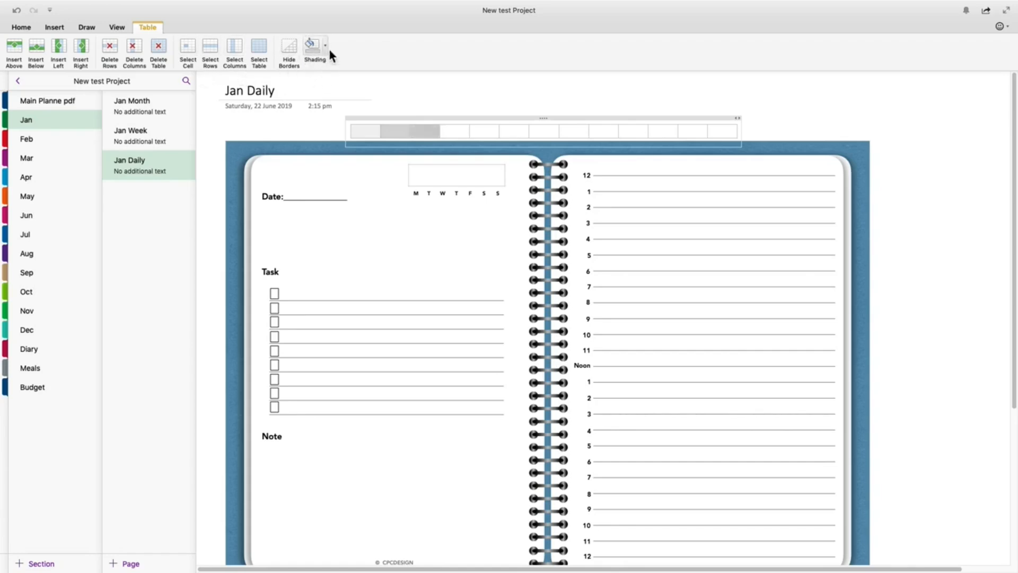
pyautogui.click(325, 46)
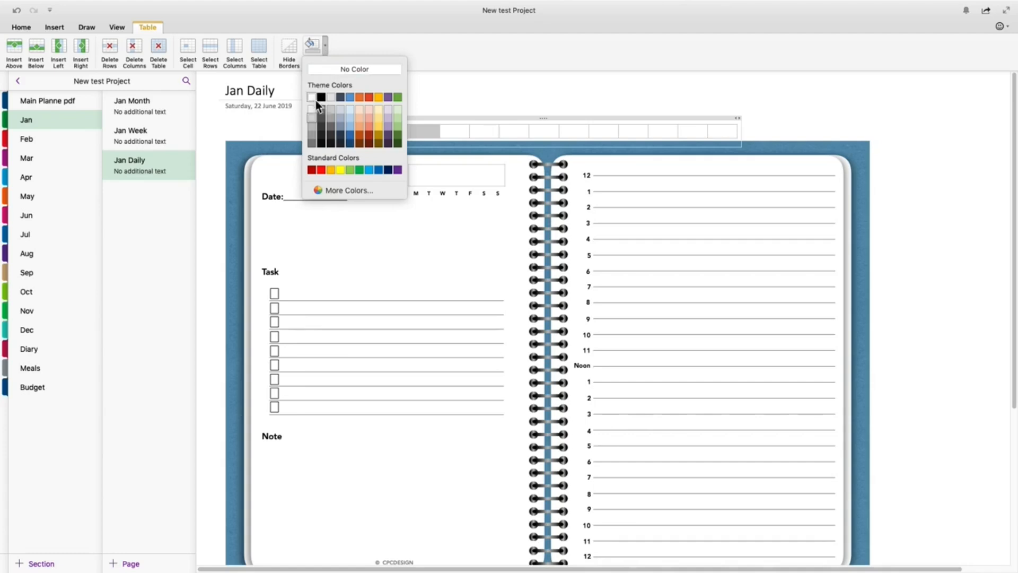
pyautogui.click(312, 126)
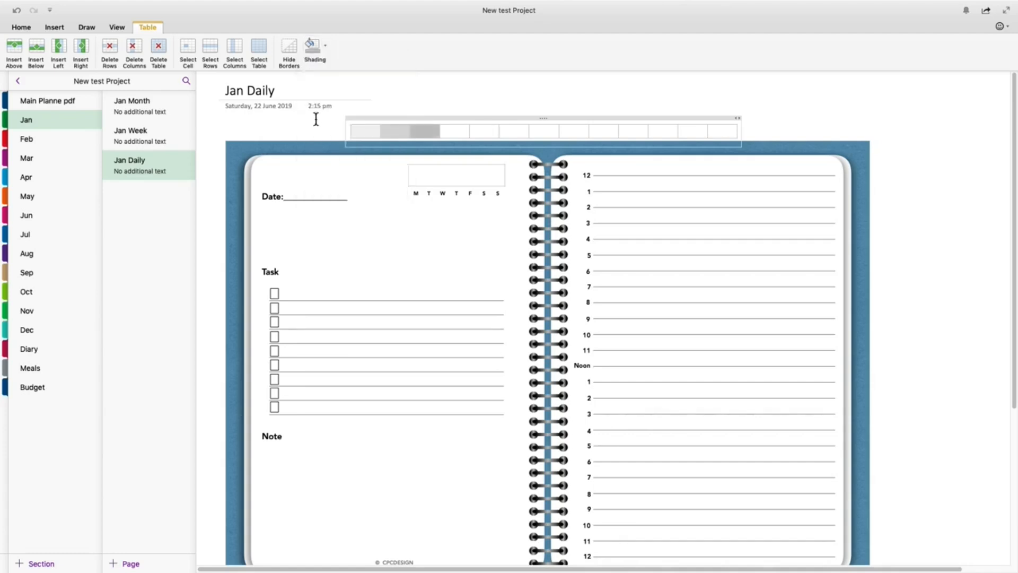
pyautogui.click(455, 123)
pyautogui.click(326, 45)
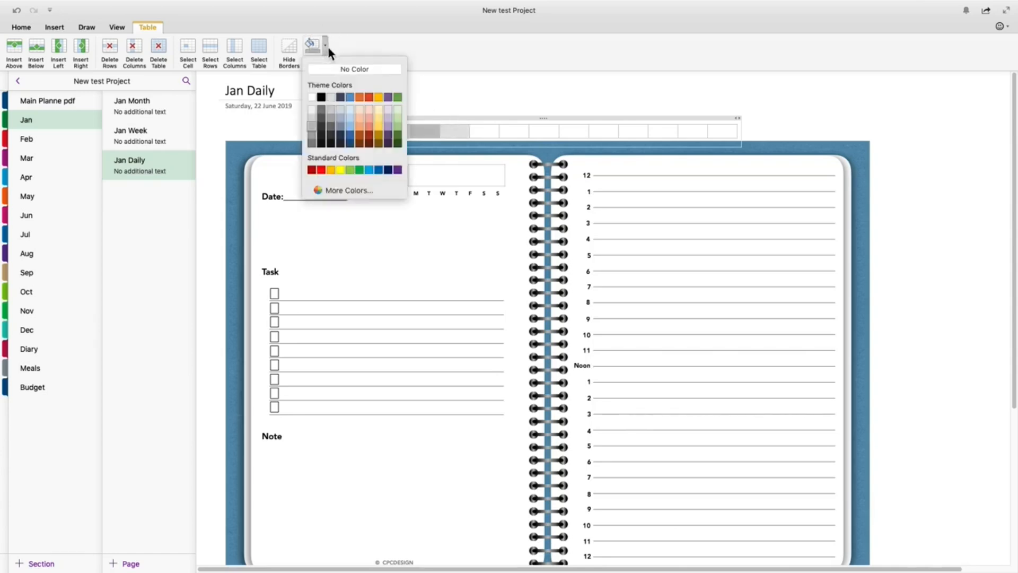
pyautogui.click(320, 130)
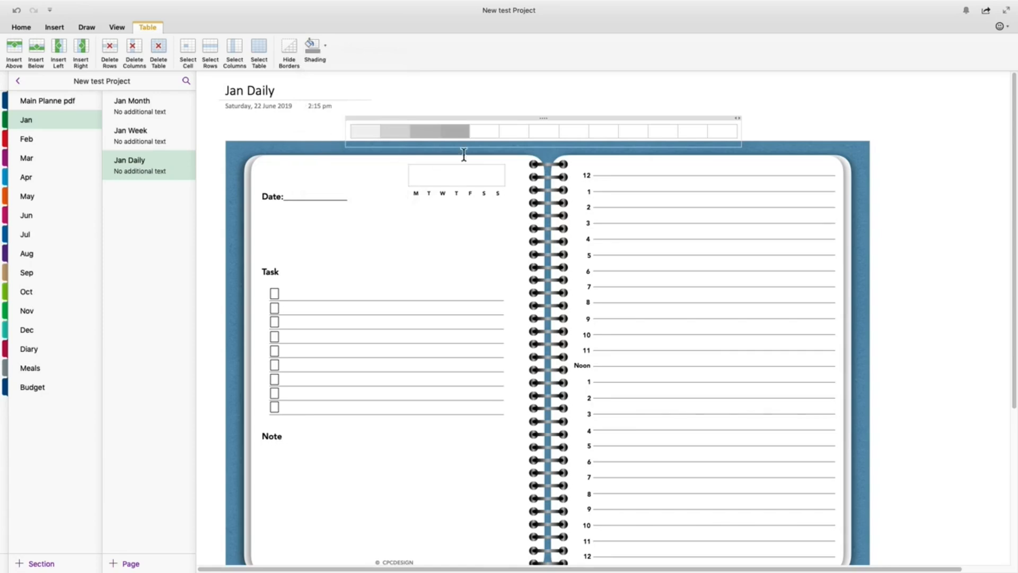
# - Shade the table's fifth cell with the lightest orange theme colour and the sixth cell with the next darker orange tint
pyautogui.click(485, 130)
pyautogui.click(326, 47)
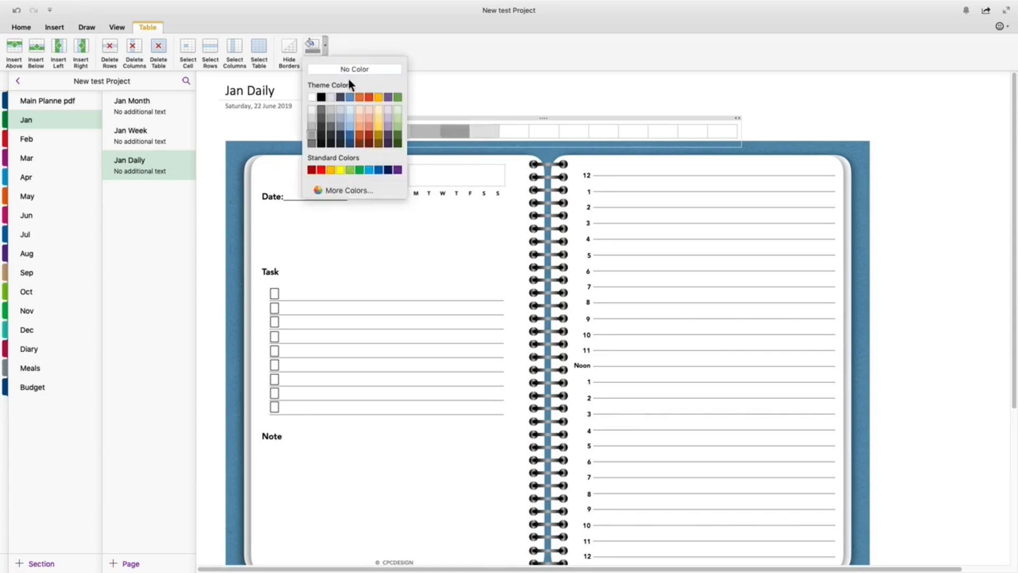
pyautogui.click(360, 112)
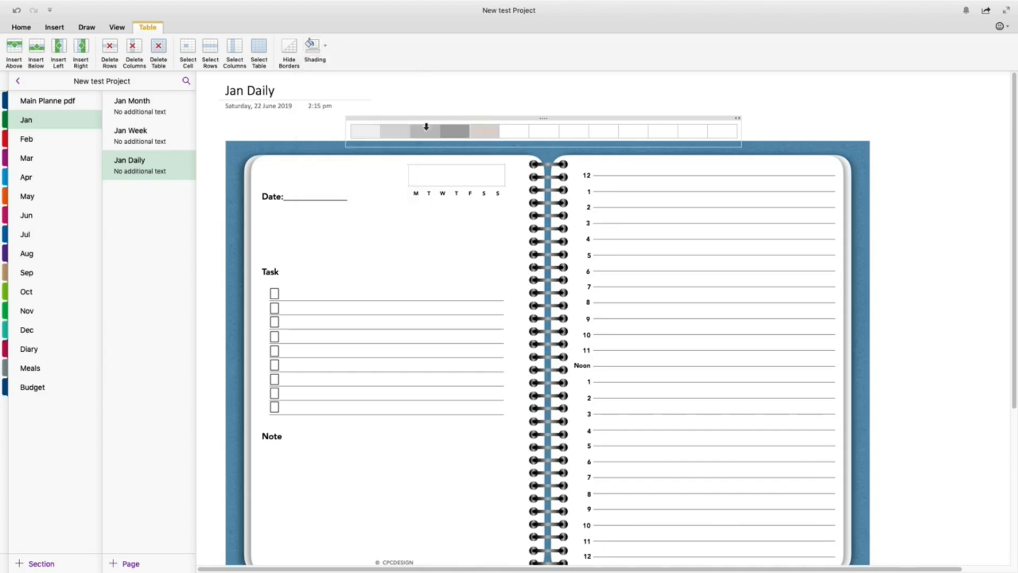
pyautogui.click(513, 129)
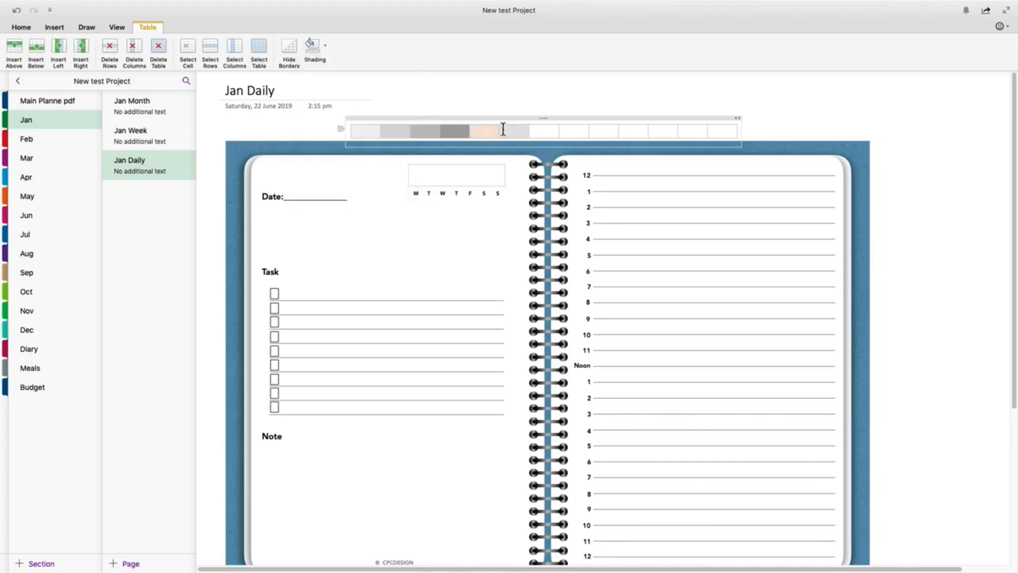
pyautogui.click(327, 47)
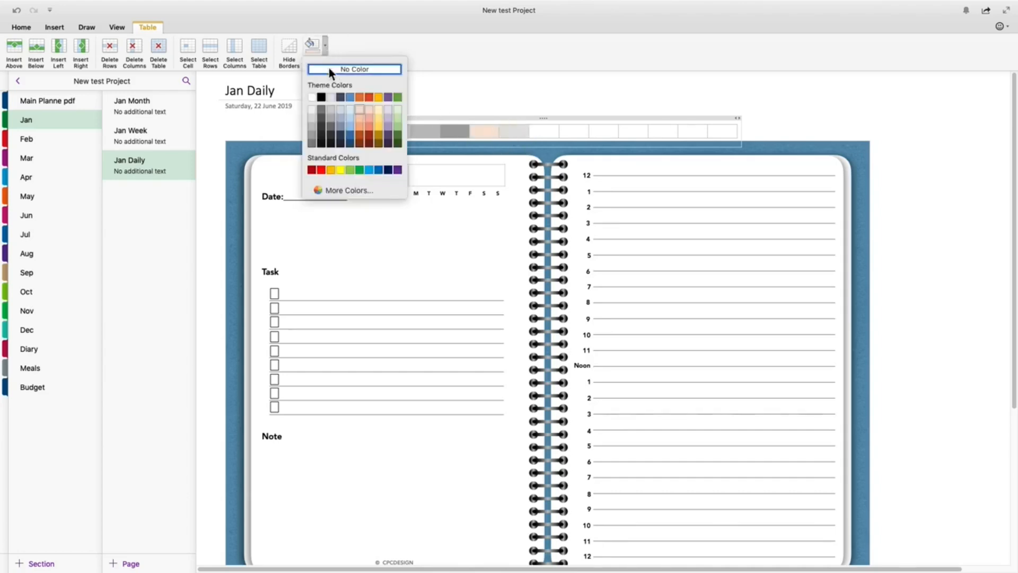
pyautogui.click(361, 117)
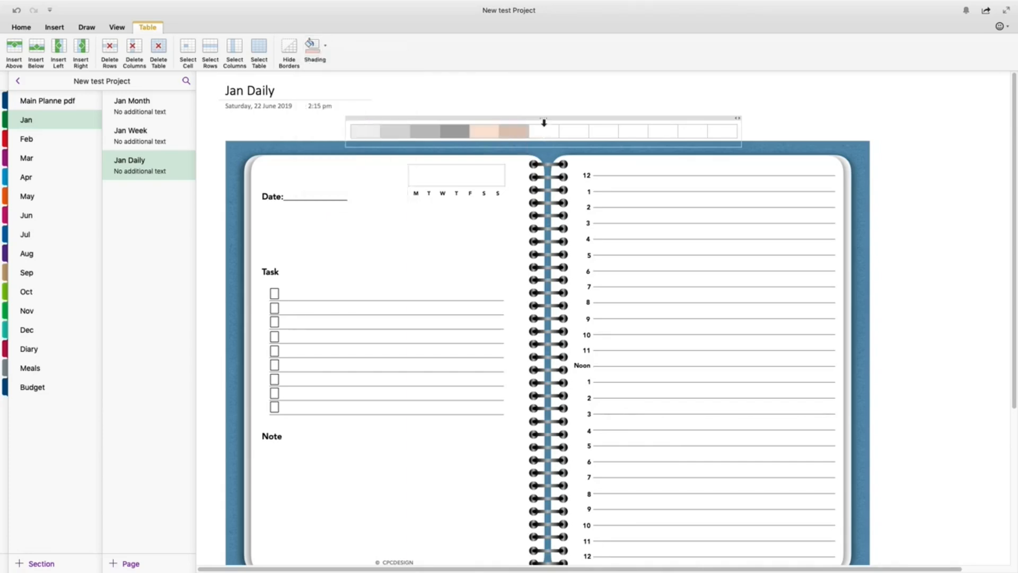
# - Shade the table's seventh cell with the third, darker orange theme tint
pyautogui.click(543, 123)
pyautogui.click(325, 45)
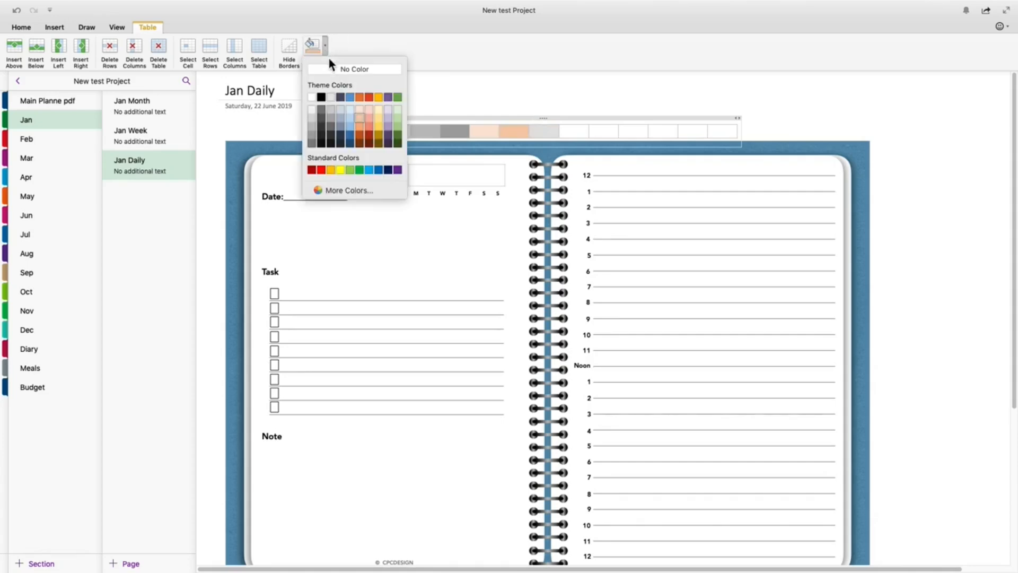
pyautogui.click(363, 129)
pyautogui.click(508, 96)
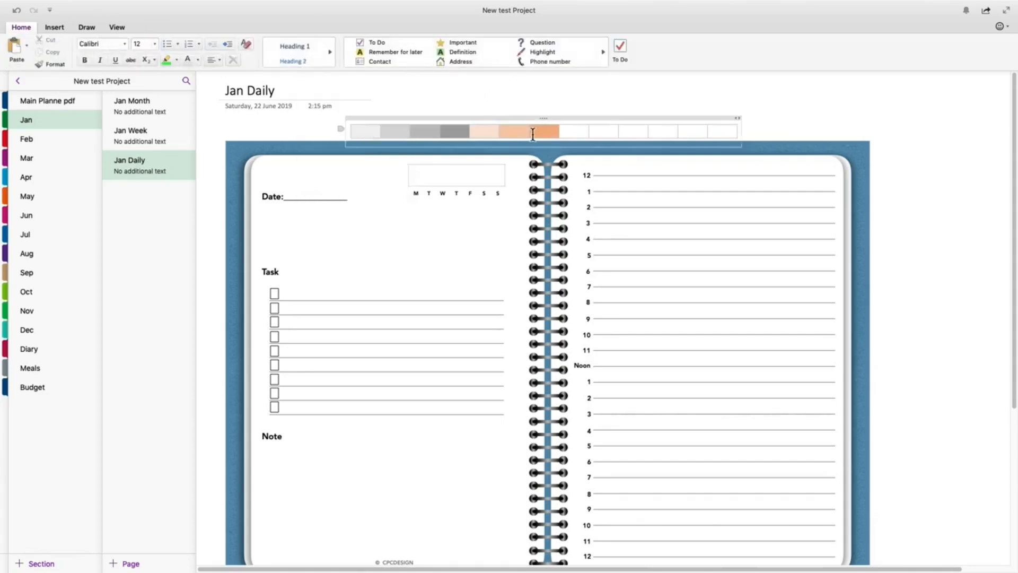
# - Move the shaded table strip down onto the blue upper border of the daily planner image
pyautogui.moveTo(548, 124); pyautogui.dragTo(546, 138)
pyautogui.click(677, 96)
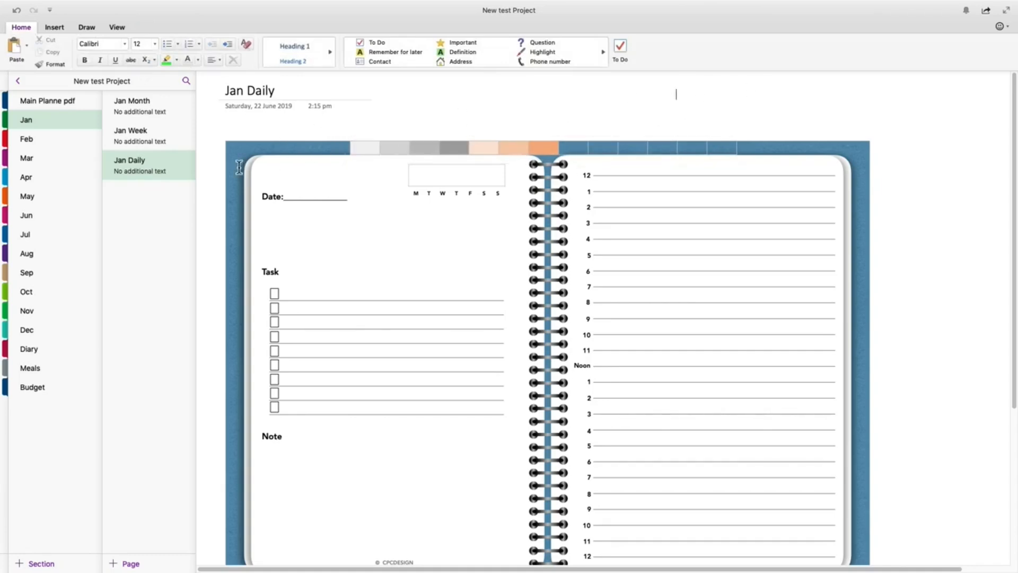
pyautogui.click(359, 150)
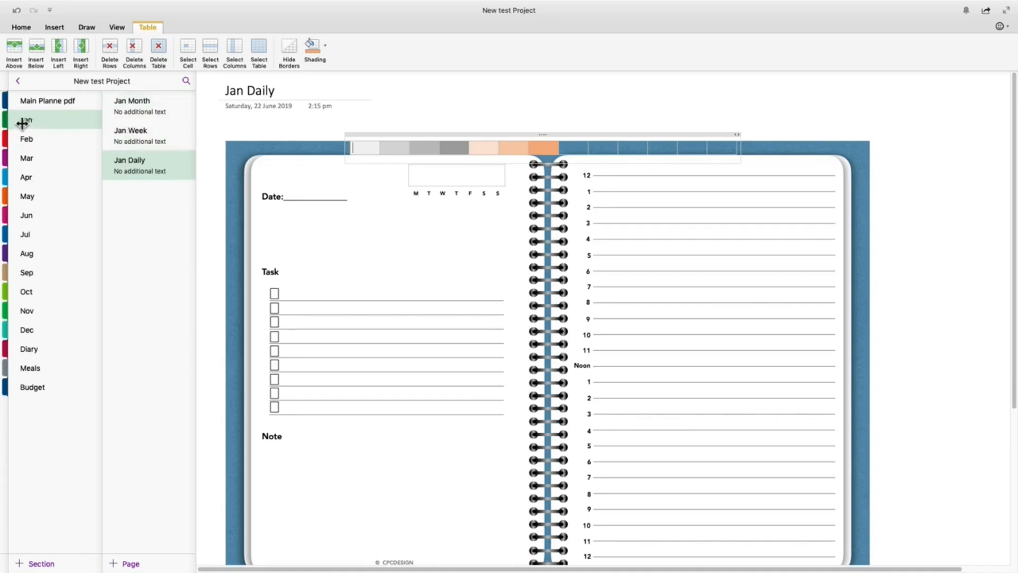
# - Open the Jan Month page and copy a paragraph link to its title
pyautogui.click(126, 103)
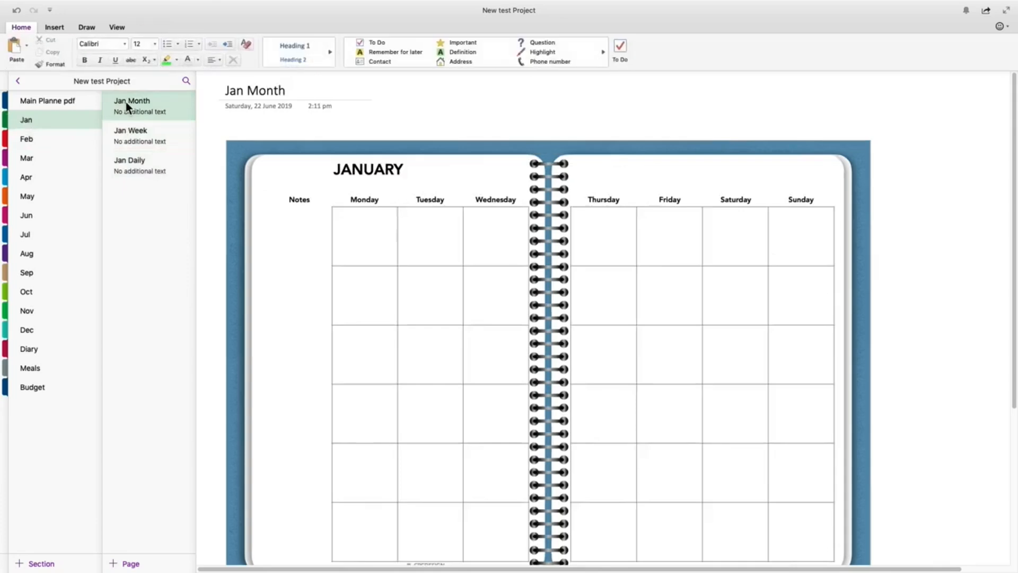
pyautogui.moveTo(227, 91); pyautogui.dragTo(285, 91)
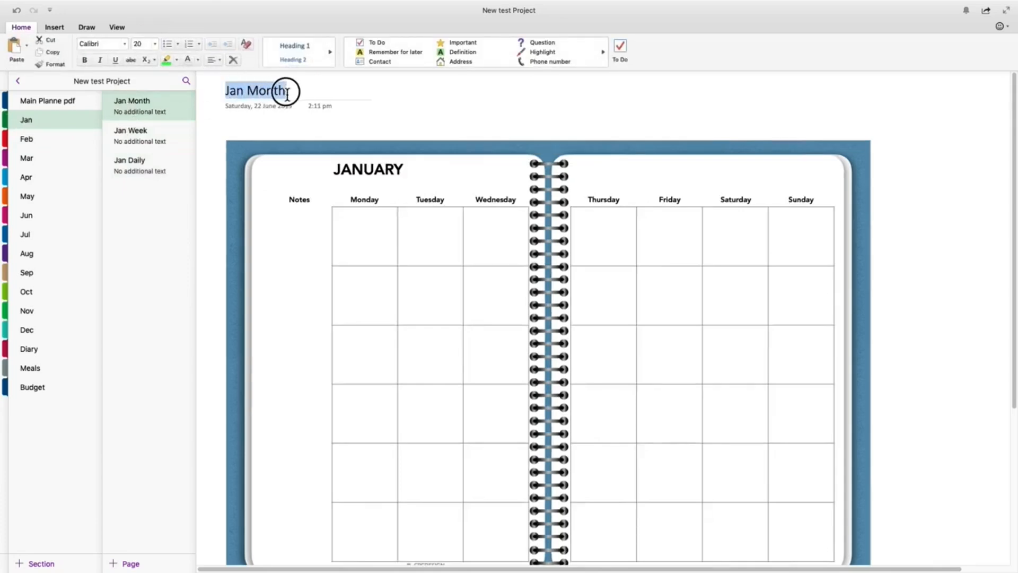
pyautogui.rightClick(259, 90)
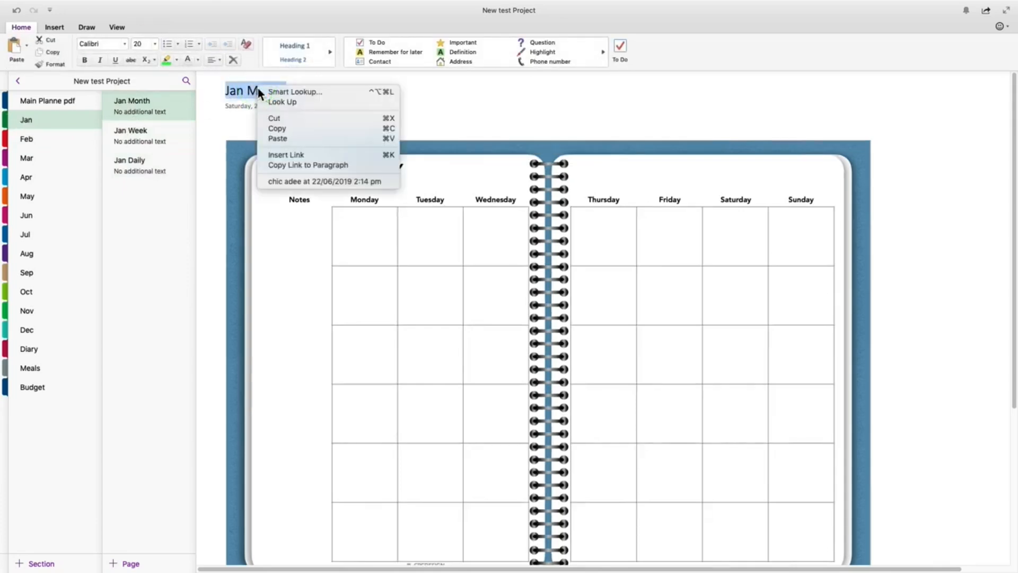
pyautogui.click(302, 168)
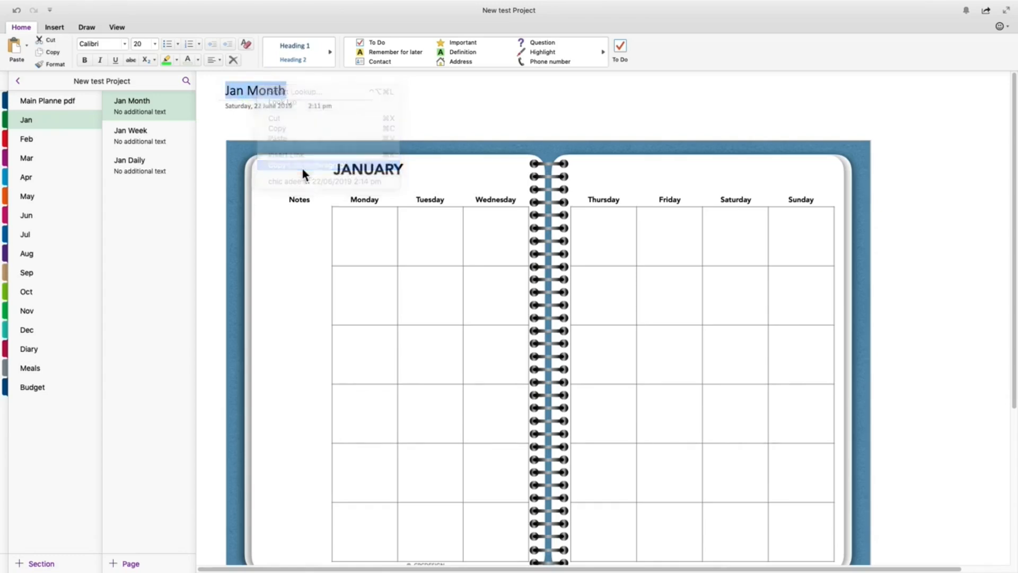
# - Look through the Jan section's Jan Month, Jan Week and Jan Daily pages, ending on Jan Daily
pyautogui.click(33, 125)
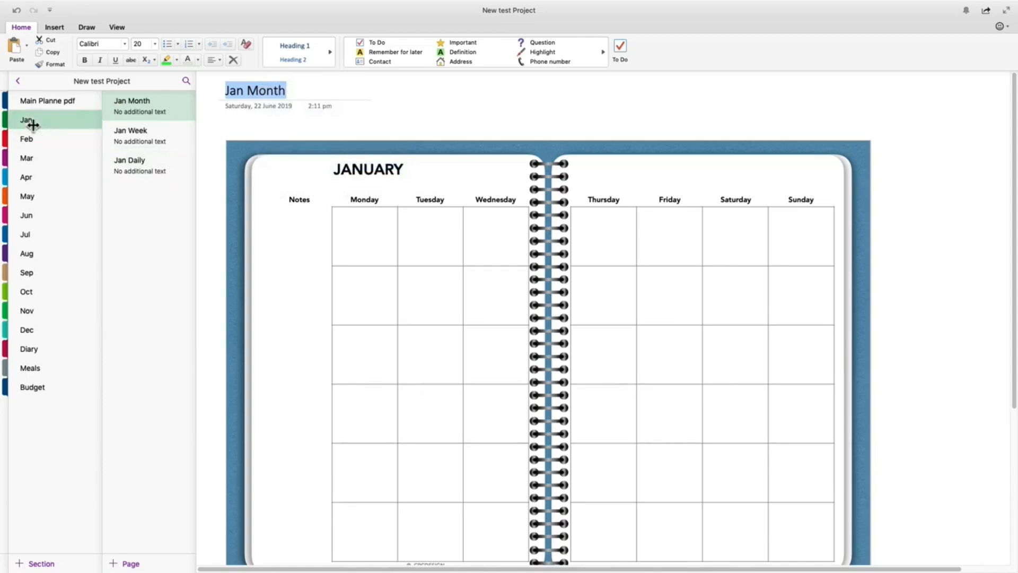
pyautogui.click(130, 106)
pyautogui.click(129, 134)
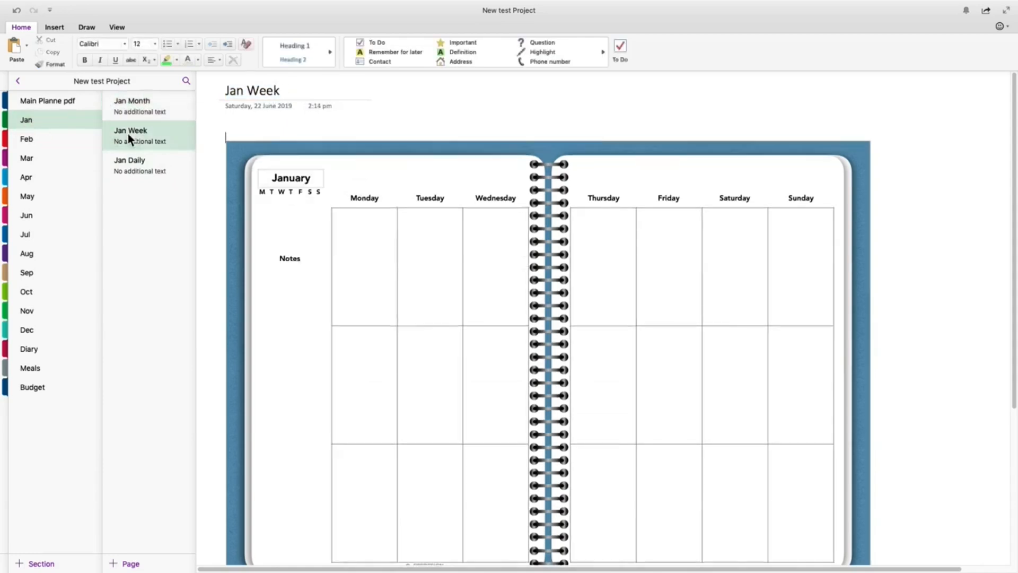
pyautogui.click(129, 163)
pyautogui.click(59, 119)
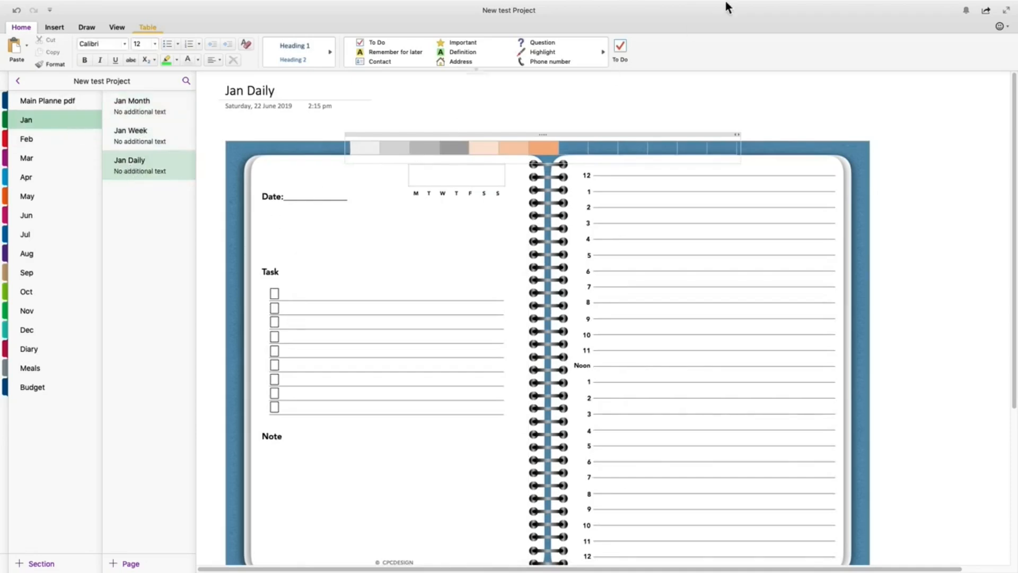
pyautogui.moveTo(711, 1)
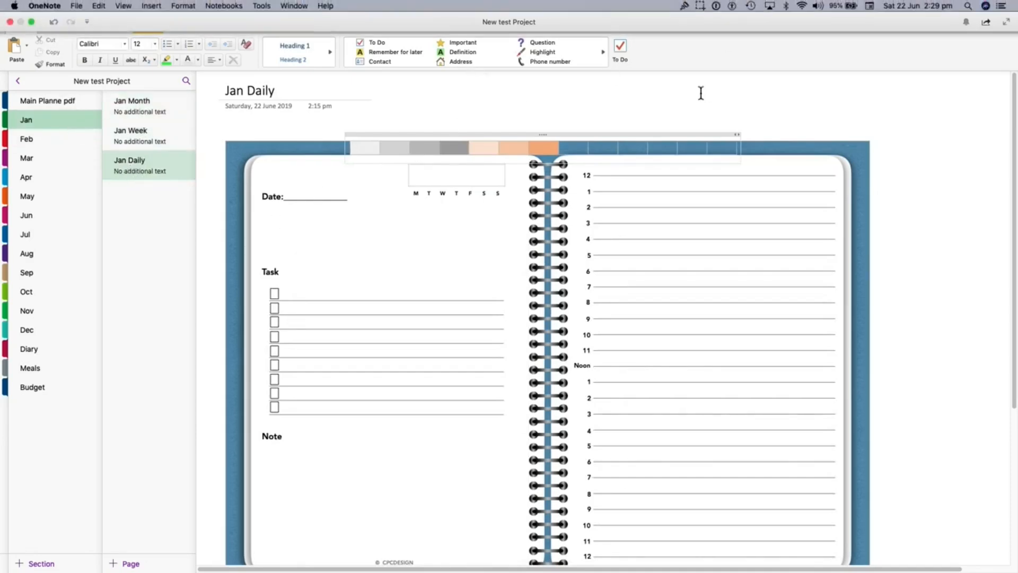
pyautogui.click(702, 8)
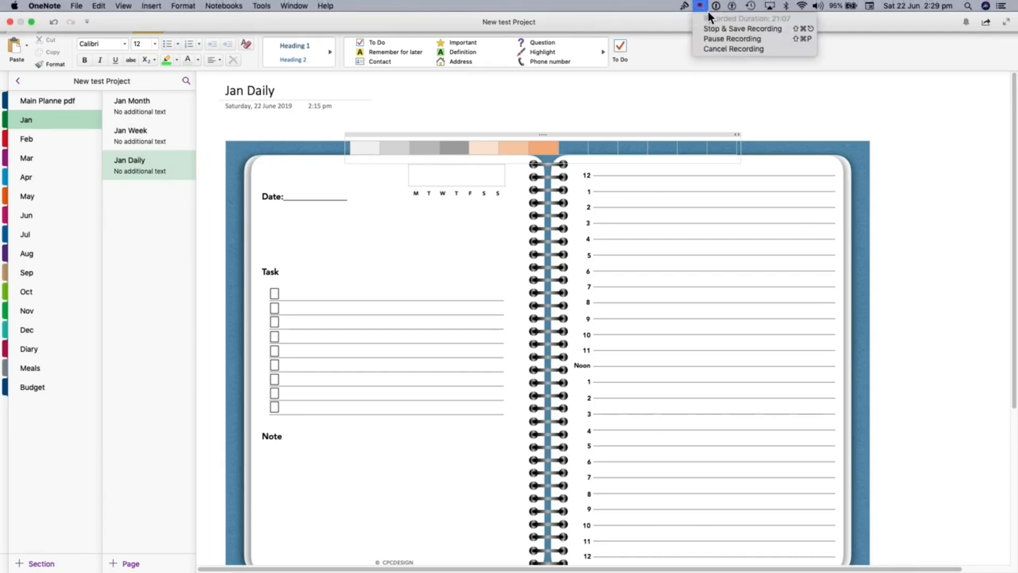
pyautogui.click(720, 42)
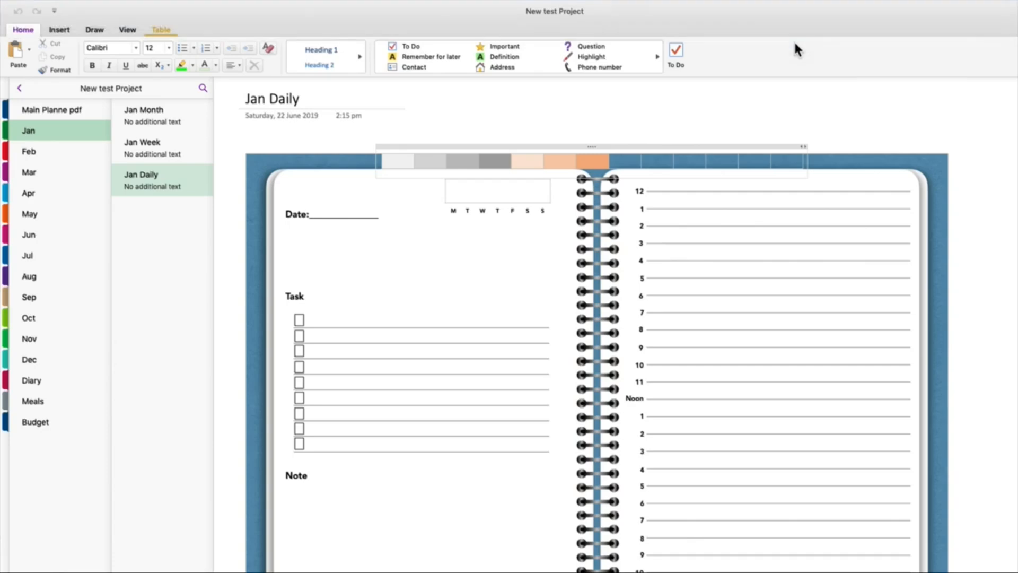
# - Cut the whole shaded table from the Jan Daily page and paste it above the planner image on the Jan Month page
pyautogui.click(594, 147)
pyautogui.rightClick(593, 148)
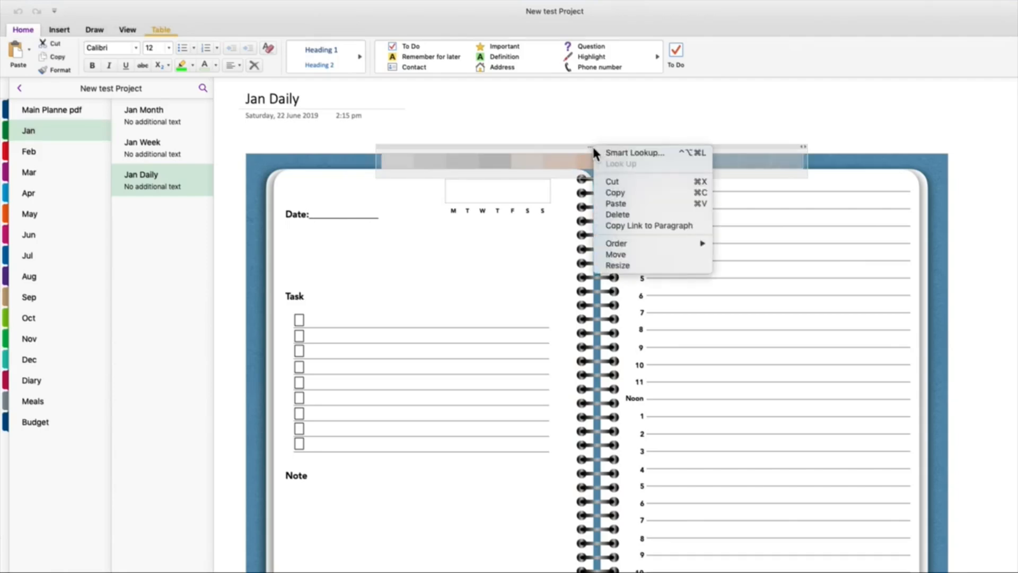
pyautogui.click(612, 182)
pyautogui.click(141, 113)
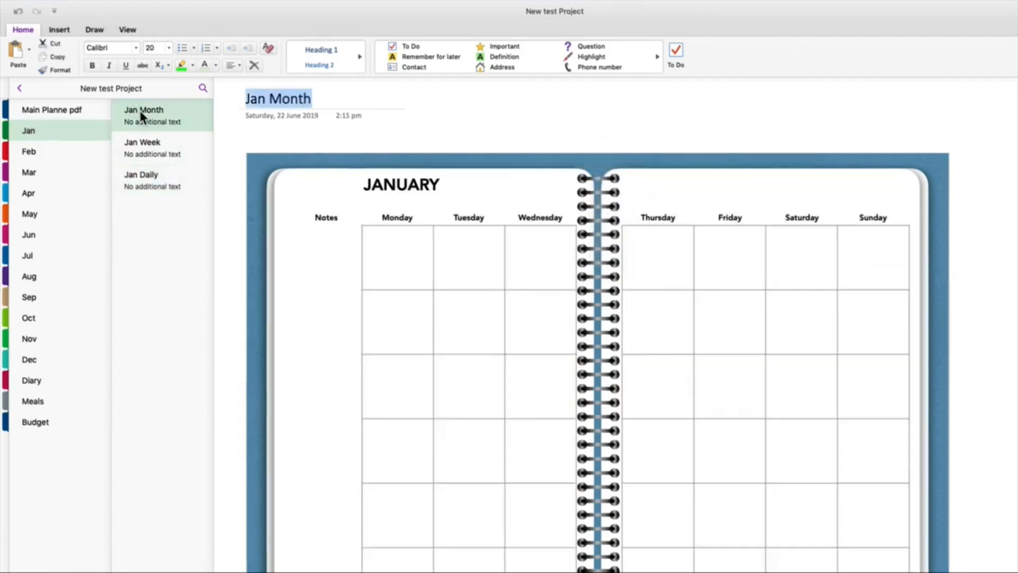
pyautogui.rightClick(550, 122)
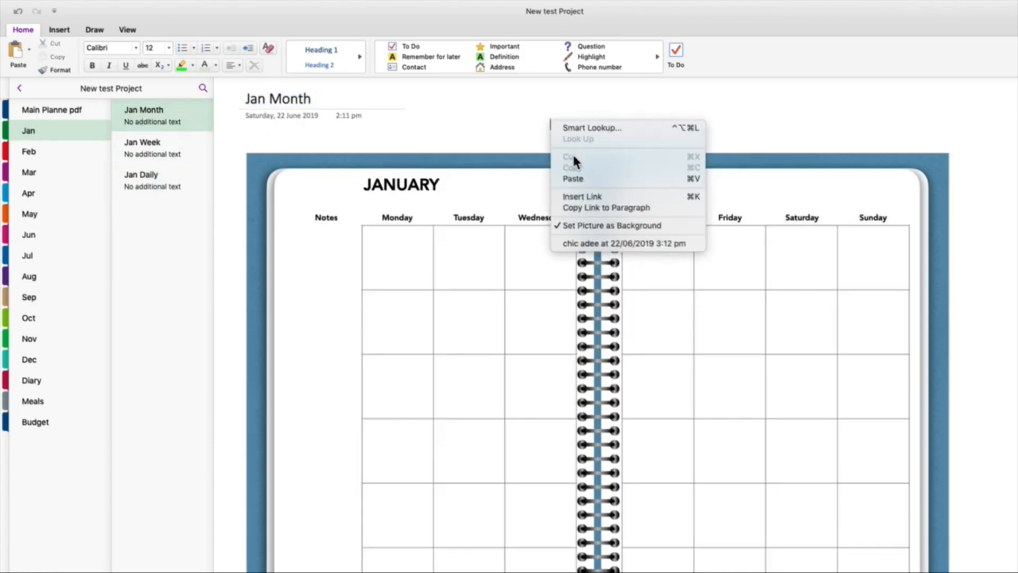
pyautogui.click(569, 177)
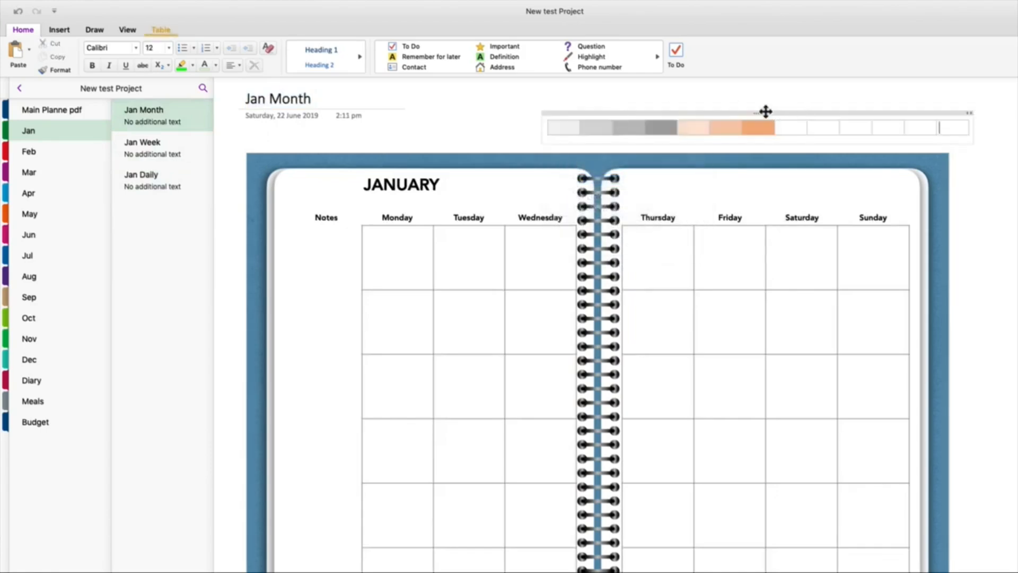
# - Reposition the pasted table so it sits centred just above the January spread, below the page title
pyautogui.moveTo(761, 111); pyautogui.dragTo(568, 127)
pyautogui.click(654, 97)
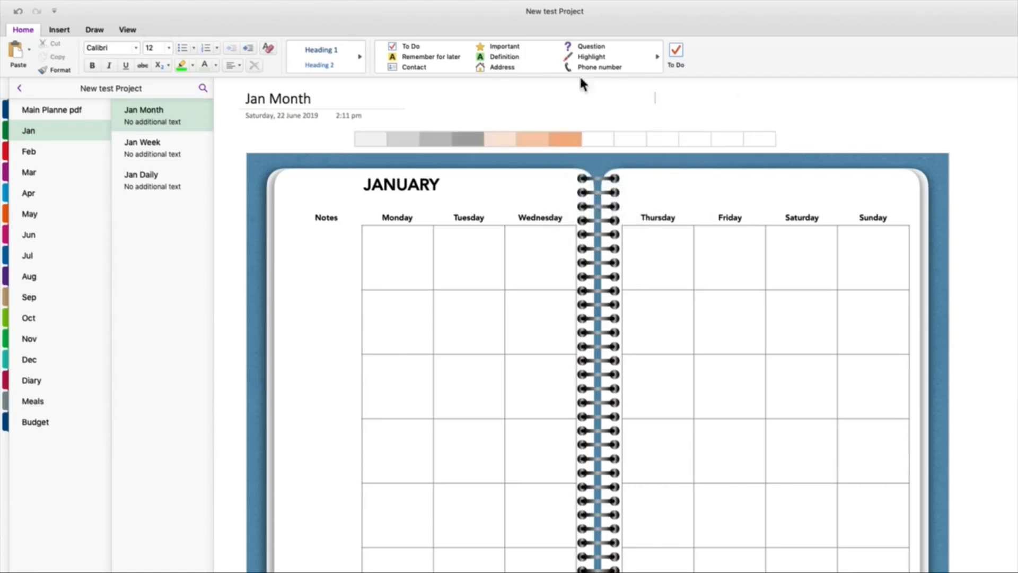
pyautogui.click(359, 137)
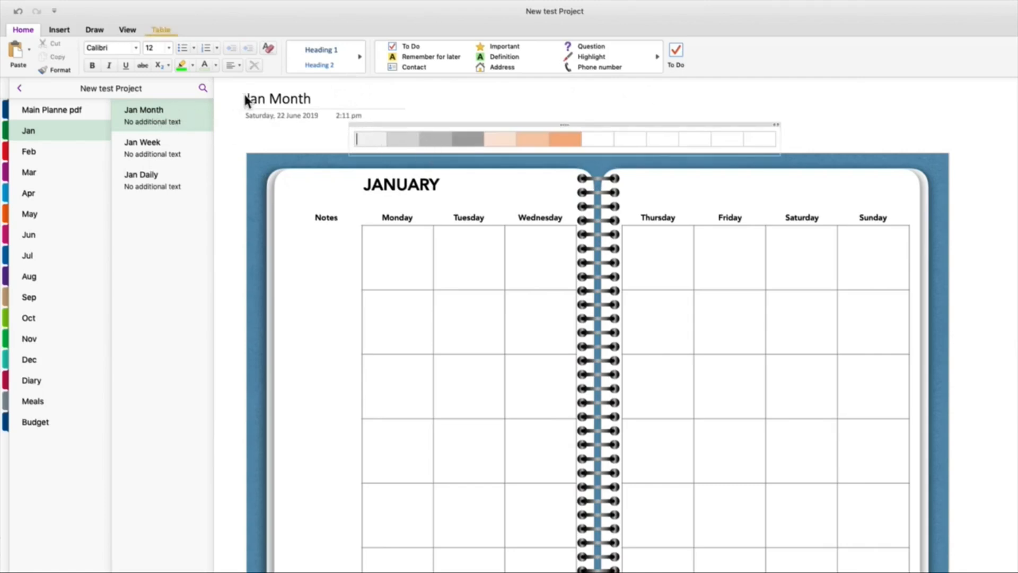
# - Select the Jan Month page title and copy a link to its paragraph
pyautogui.moveTo(245, 99); pyautogui.dragTo(314, 101)
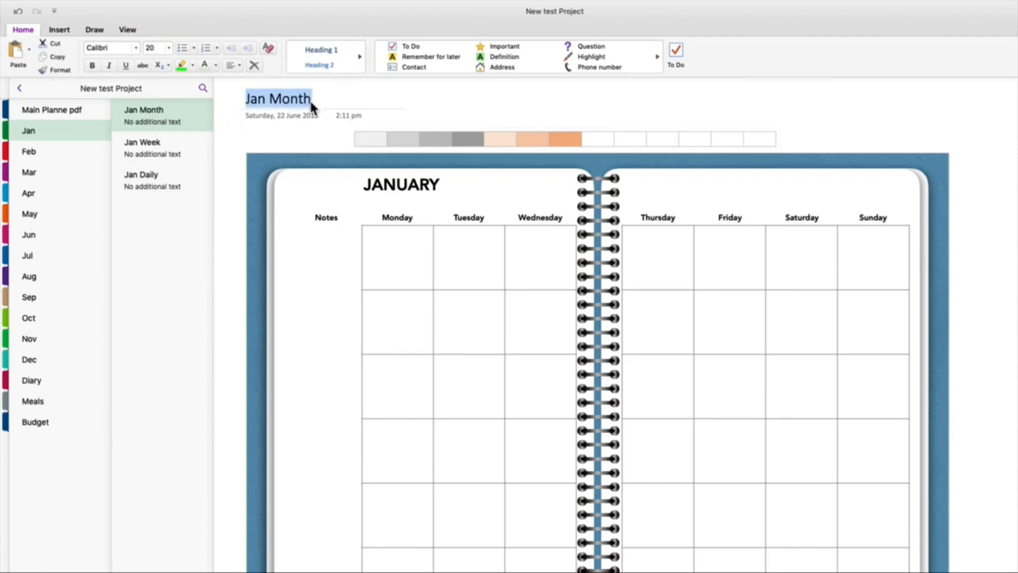
pyautogui.rightClick(281, 100)
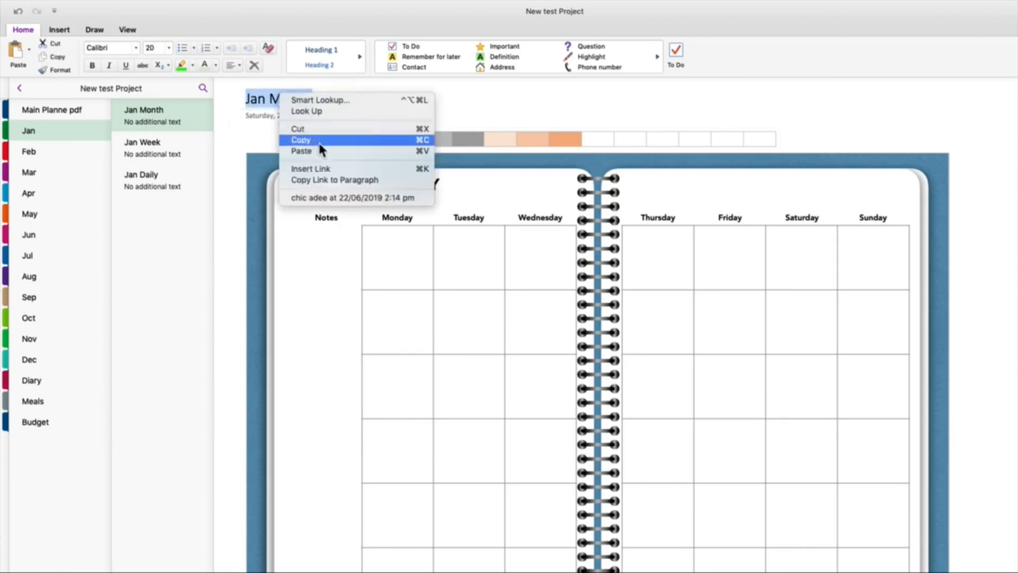
pyautogui.click(334, 181)
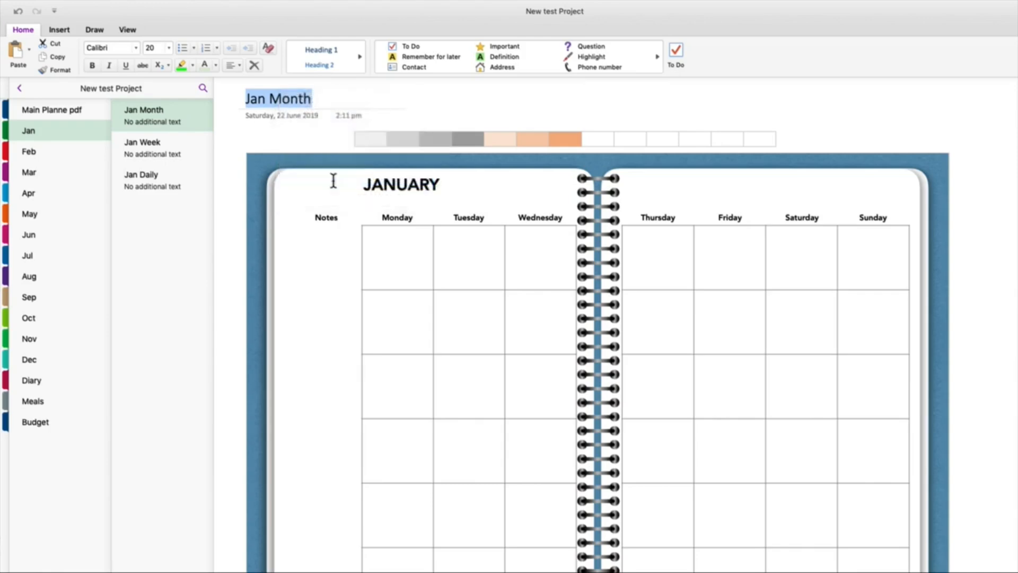
# - Paste the Jan Month link into the table's first cell and widen that column so the text fits on one line
pyautogui.click(366, 137)
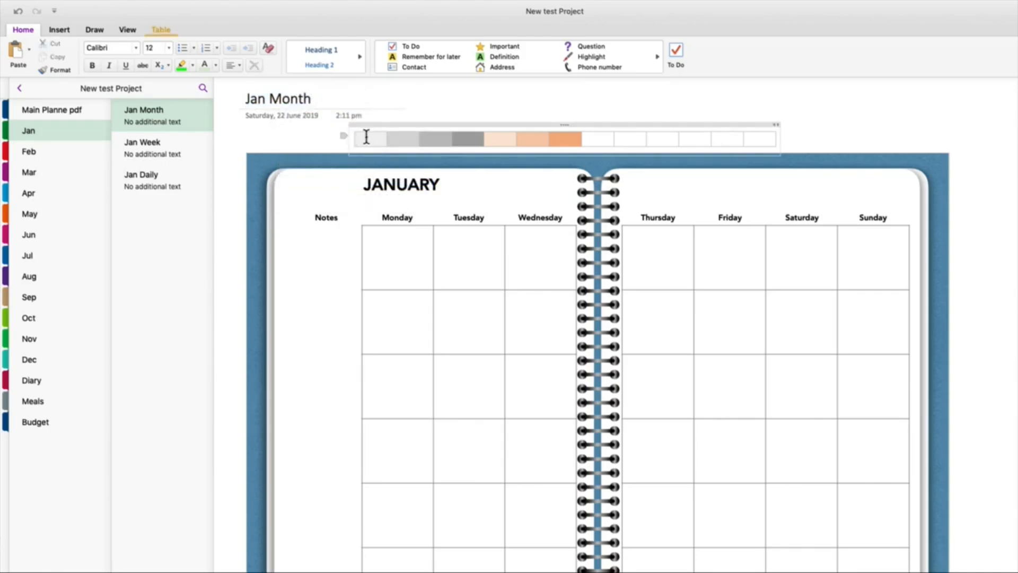
pyautogui.rightClick(366, 136)
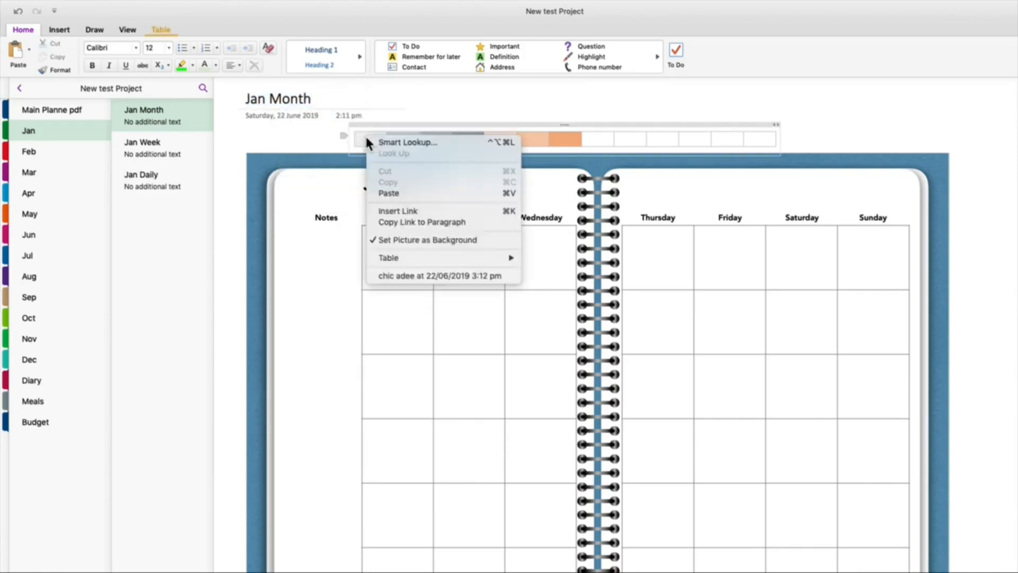
pyautogui.click(385, 192)
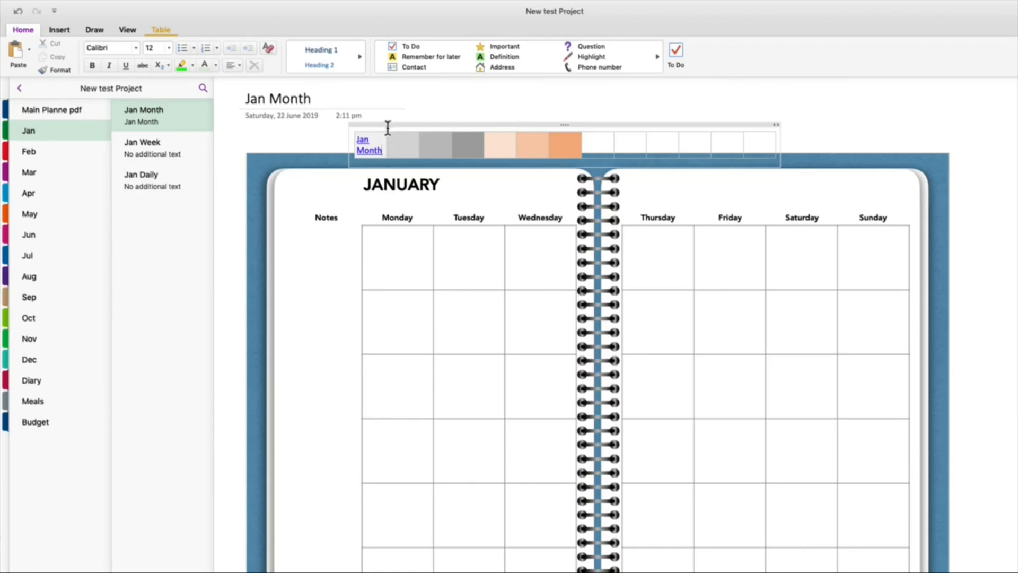
pyautogui.moveTo(386, 130); pyautogui.dragTo(404, 130)
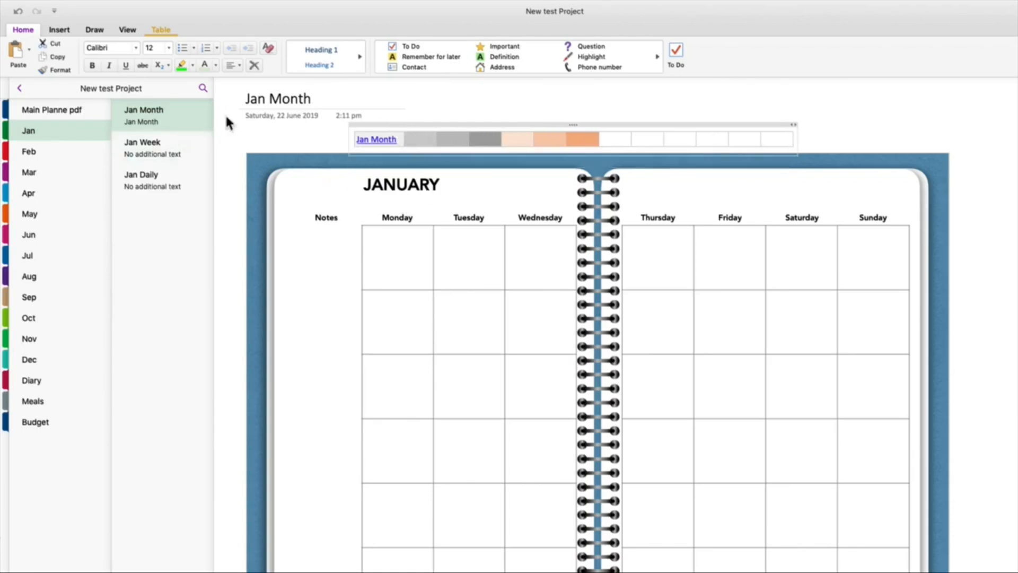
pyautogui.click(143, 144)
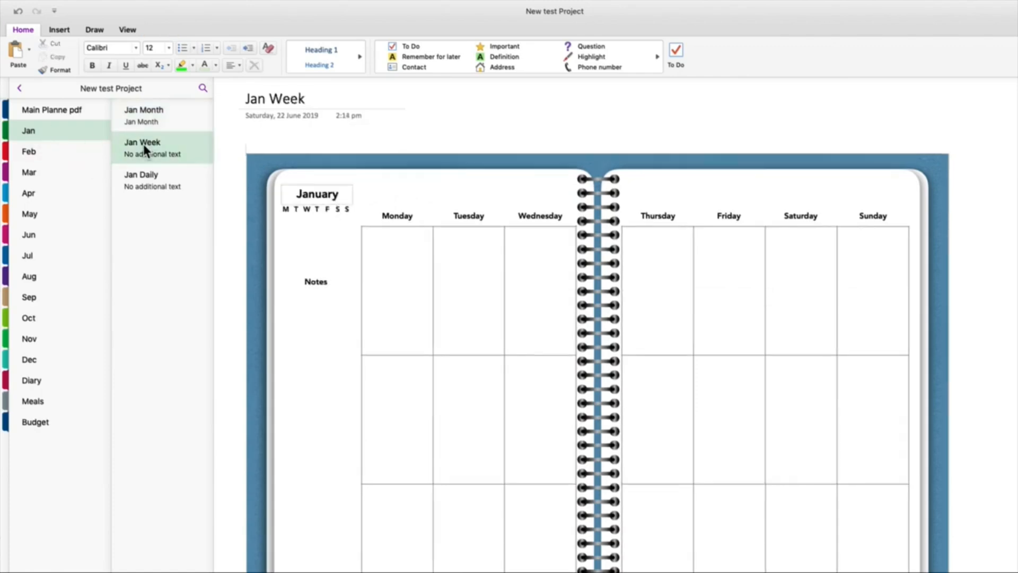
pyautogui.click(142, 112)
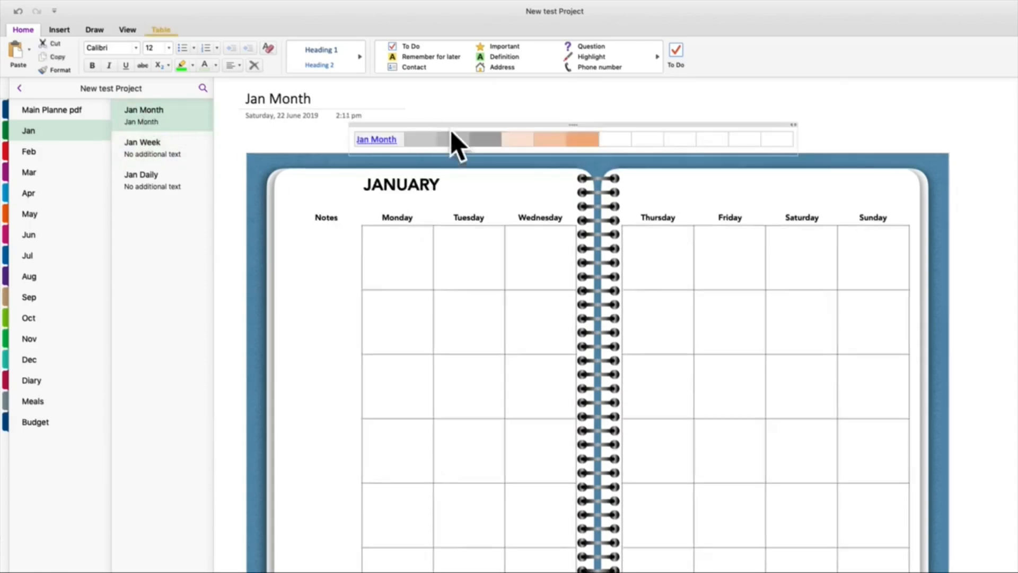
pyautogui.click(29, 153)
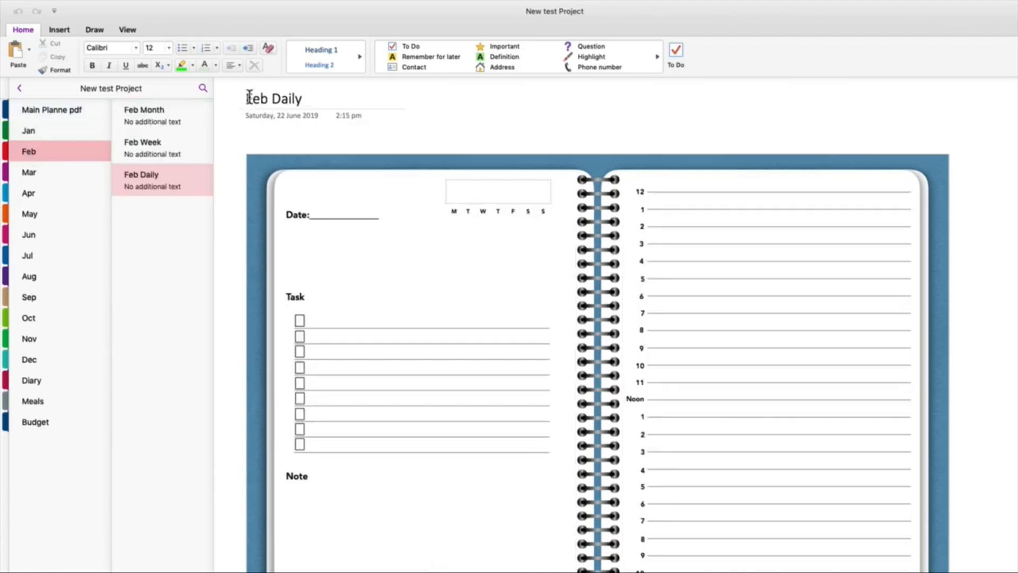
pyautogui.moveTo(247, 96); pyautogui.dragTo(303, 99)
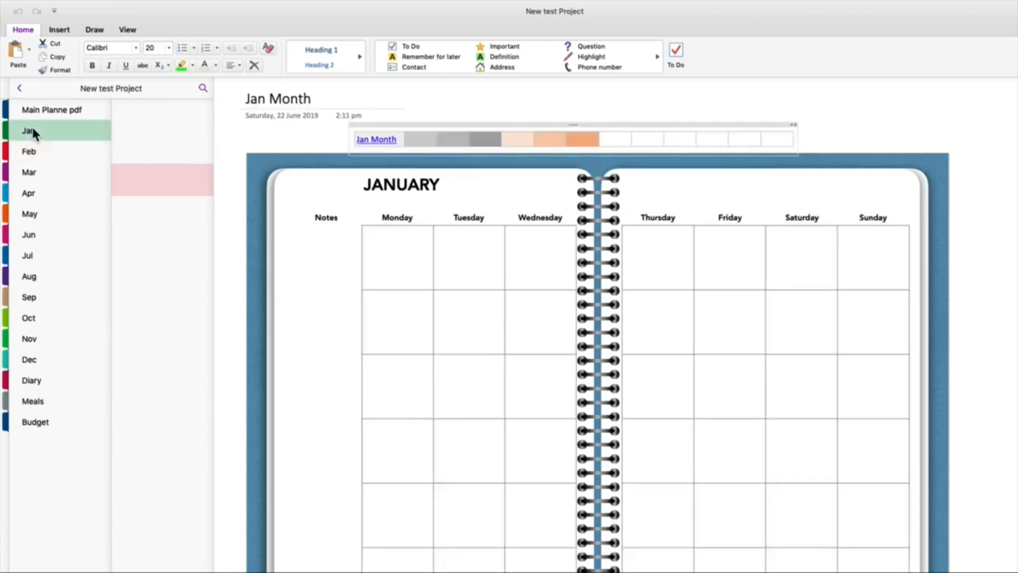
pyautogui.click(33, 130)
# - Select the title of the Feb Month page in the Feb section and copy a link to its paragraph
pyautogui.click(34, 151)
pyautogui.click(156, 113)
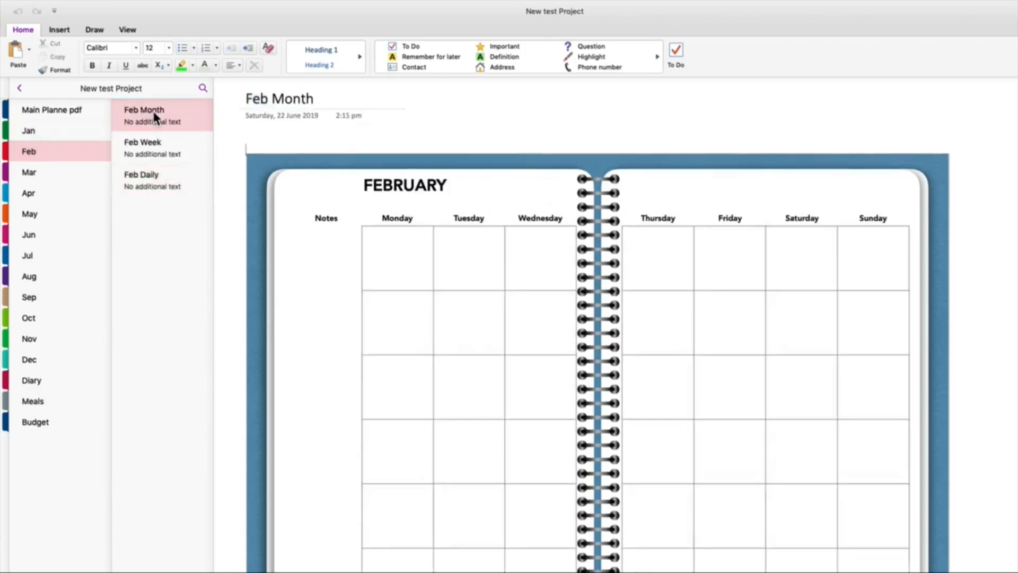
pyautogui.moveTo(242, 100); pyautogui.dragTo(316, 99)
pyautogui.rightClick(288, 95)
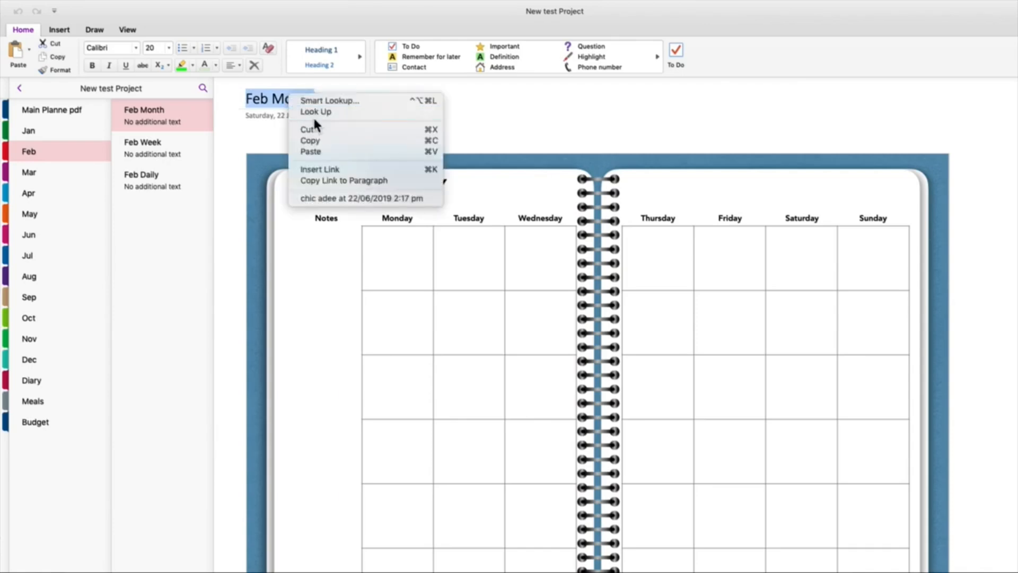
pyautogui.click(347, 181)
# - Paste the Feb Month link into the second cell of the Jan Month table and widen its column to one line of text
pyautogui.click(36, 127)
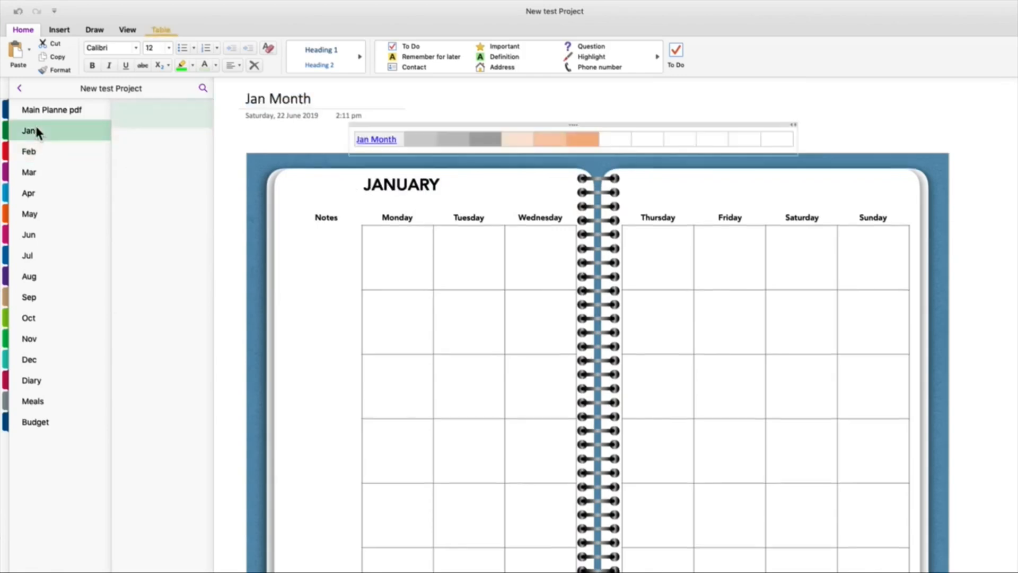
pyautogui.click(419, 139)
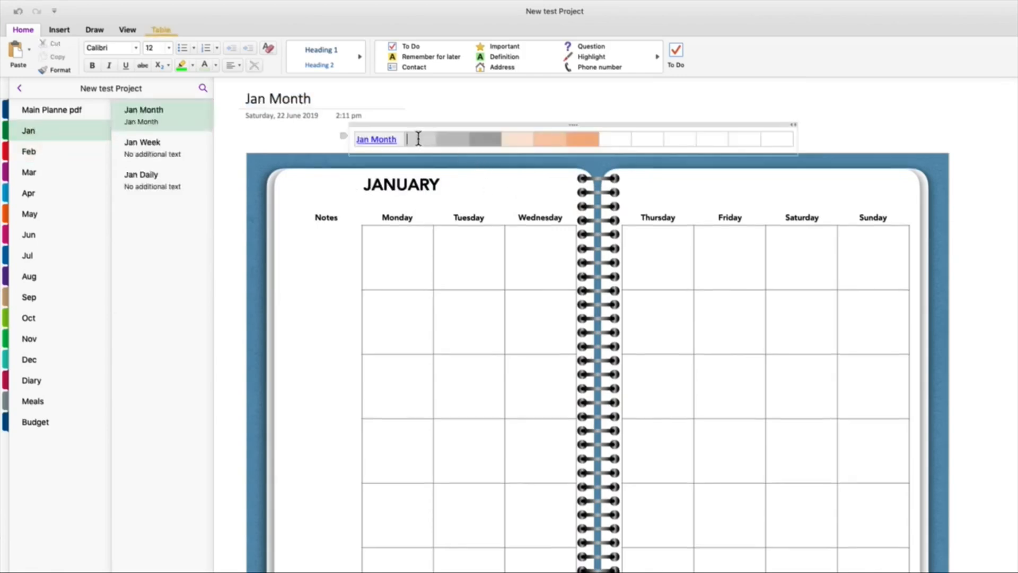
pyautogui.rightClick(419, 138)
pyautogui.click(438, 192)
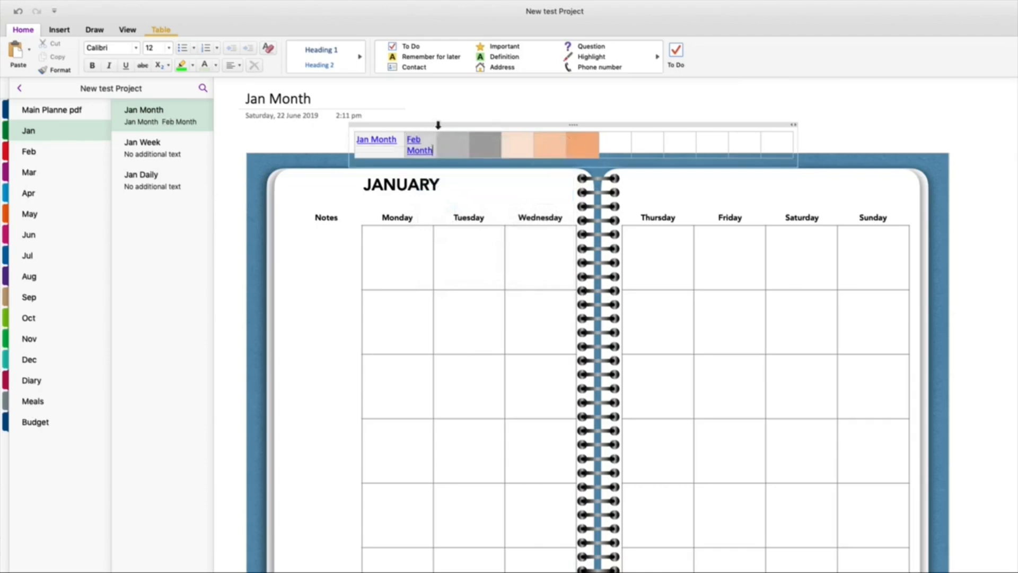
pyautogui.moveTo(437, 133); pyautogui.dragTo(455, 134)
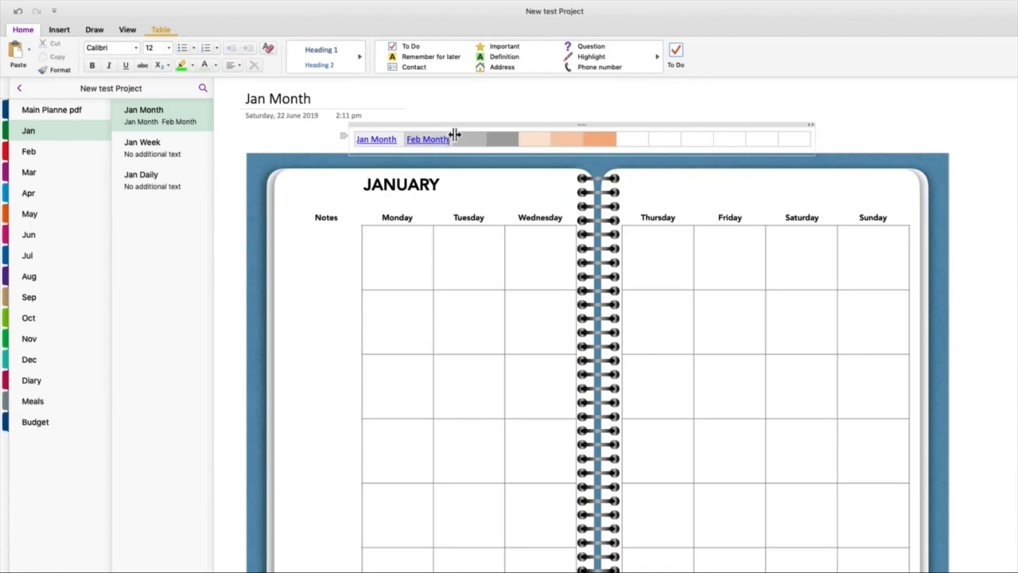
# - Select the whole Mar Month page title in the Mar section and copy a link to its paragraph
pyautogui.click(30, 173)
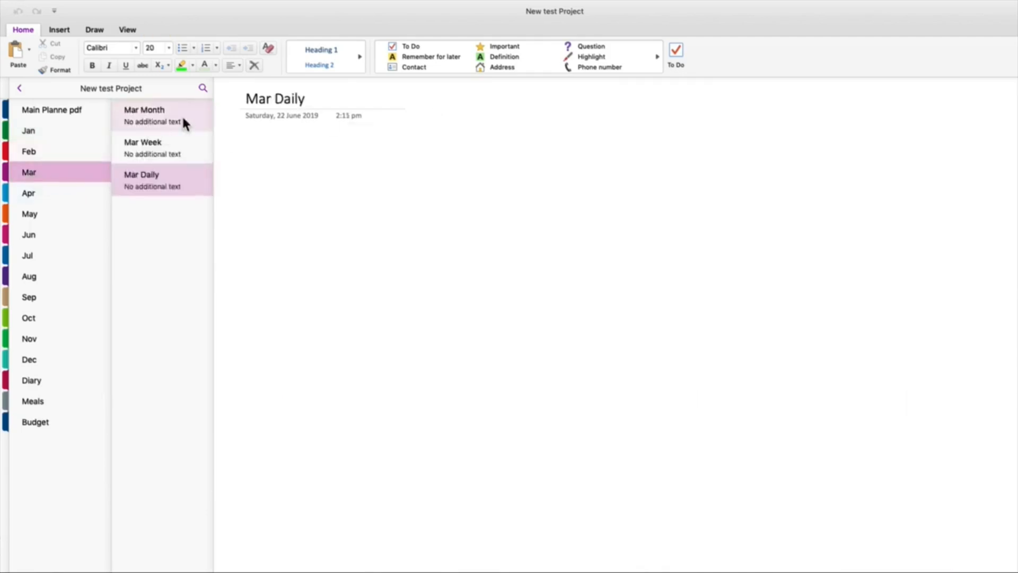
pyautogui.click(163, 110)
pyautogui.doubleClick(268, 104)
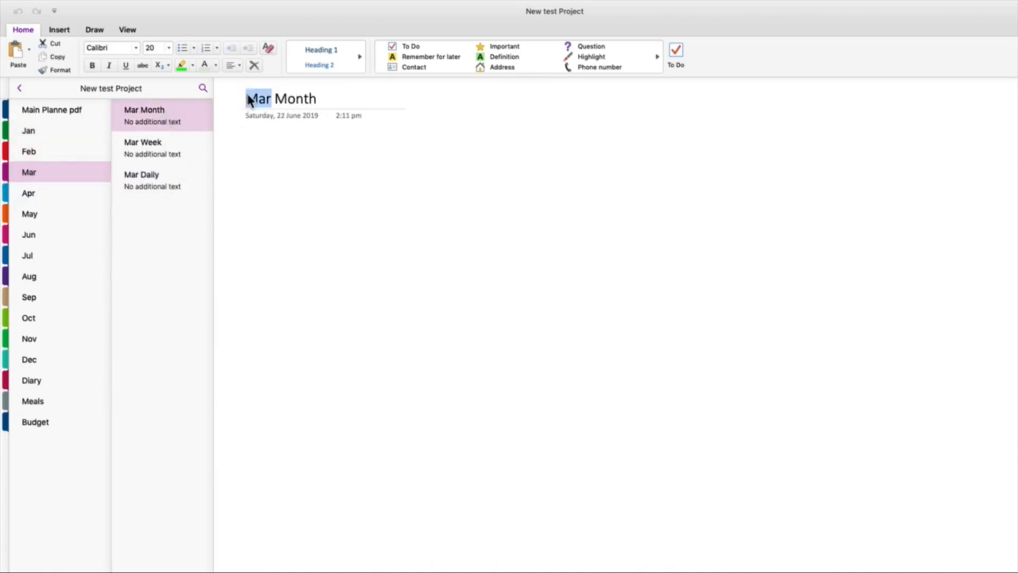
pyautogui.click(320, 99)
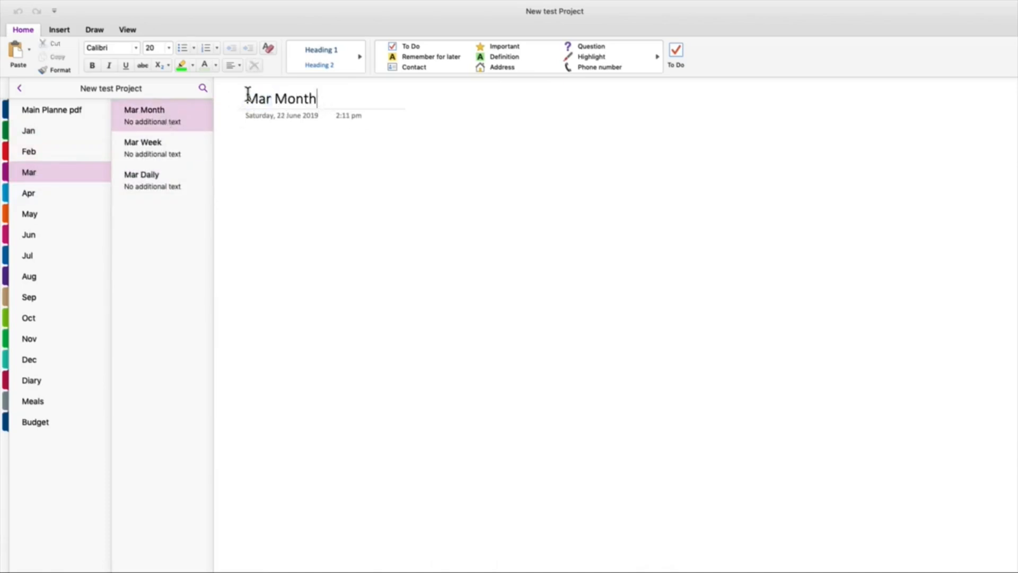
pyautogui.moveTo(245, 99); pyautogui.dragTo(318, 100)
pyautogui.press('super+c')
pyautogui.rightClick(274, 99)
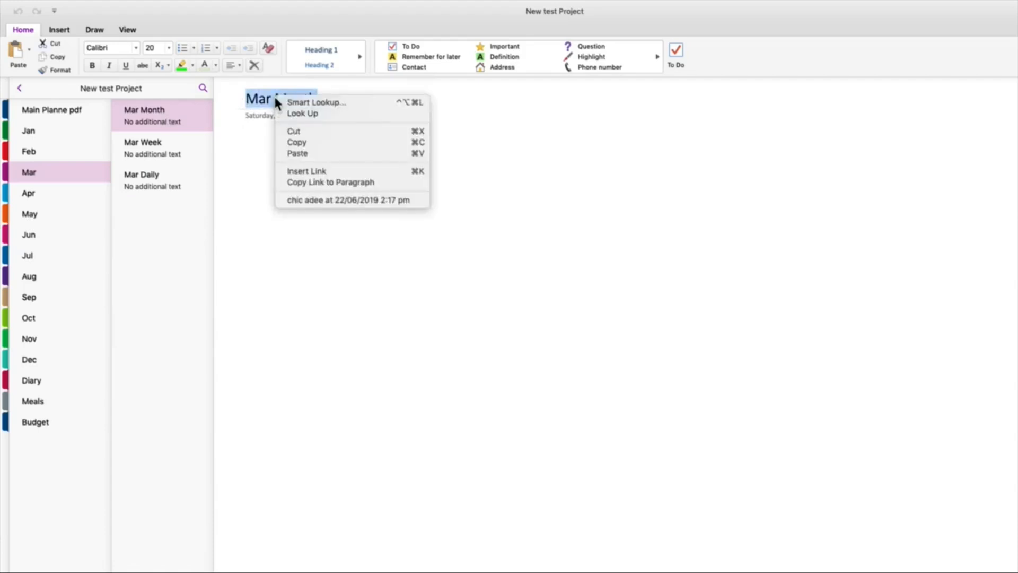
pyautogui.click(316, 181)
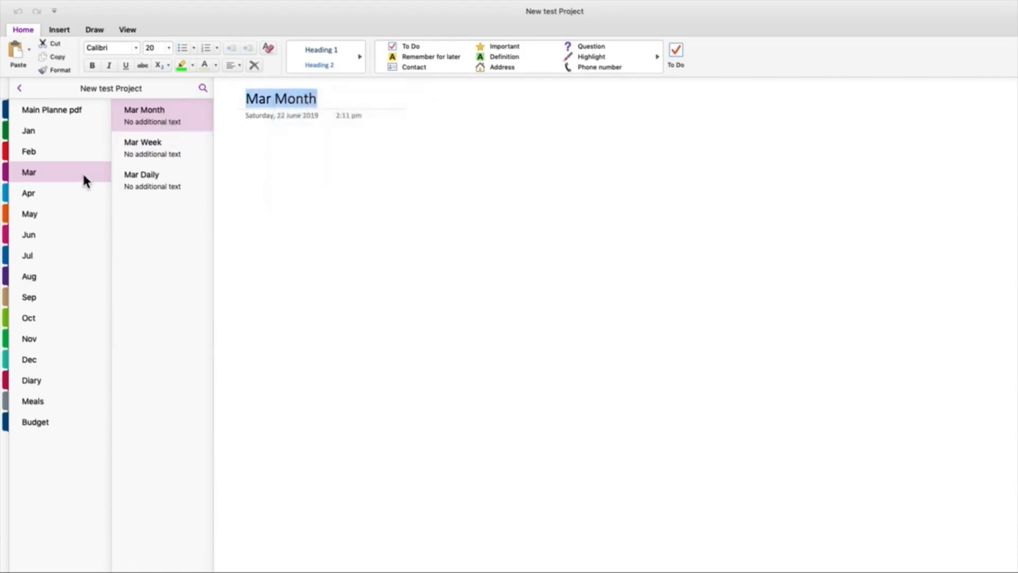
# - Paste the Mar Month link into the third cell of the Jan Month table and widen its column to fit the text
pyautogui.click(44, 131)
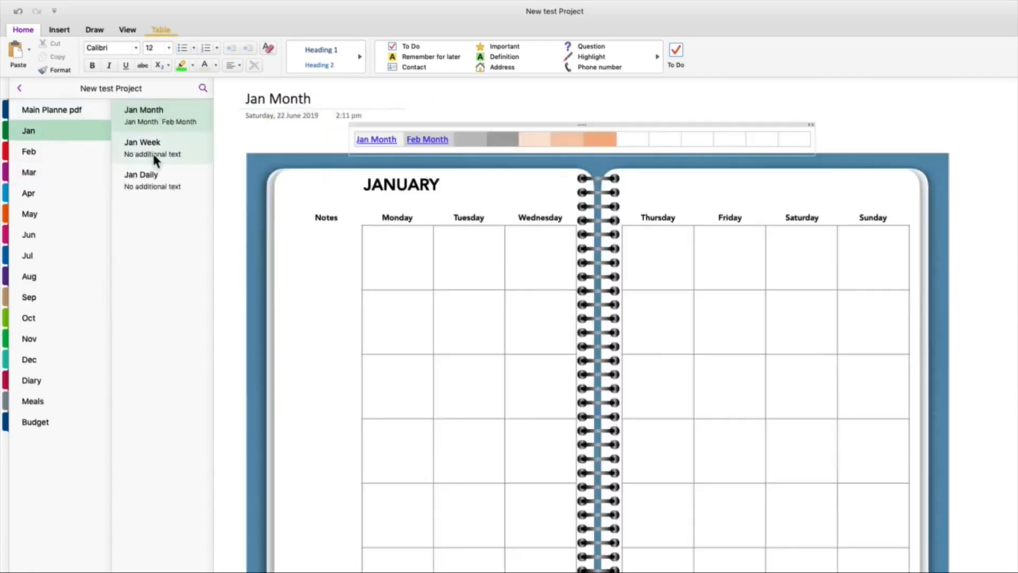
pyautogui.click(462, 136)
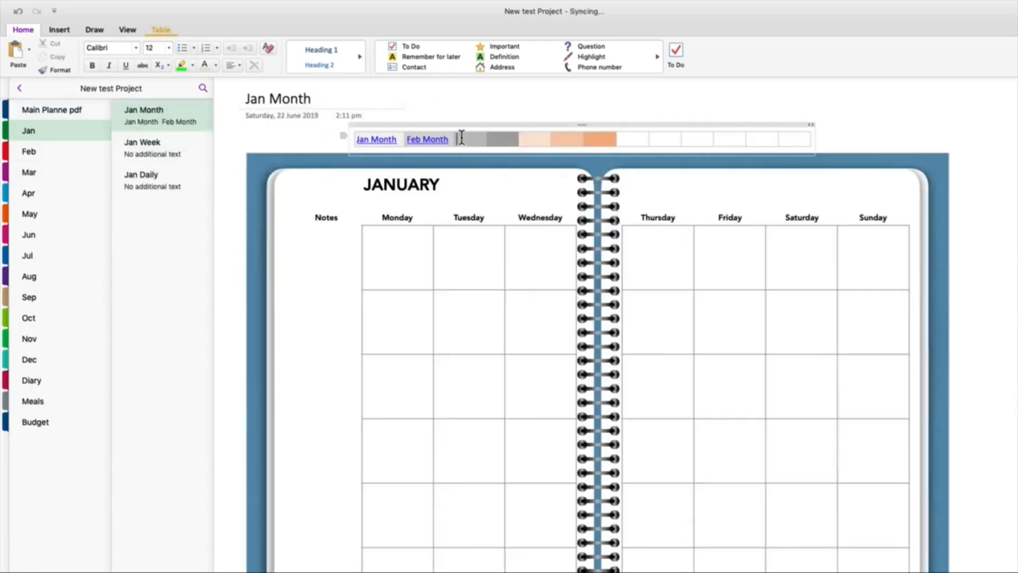
pyautogui.rightClick(462, 137)
pyautogui.click(481, 191)
pyautogui.moveTo(486, 139); pyautogui.dragTo(503, 139)
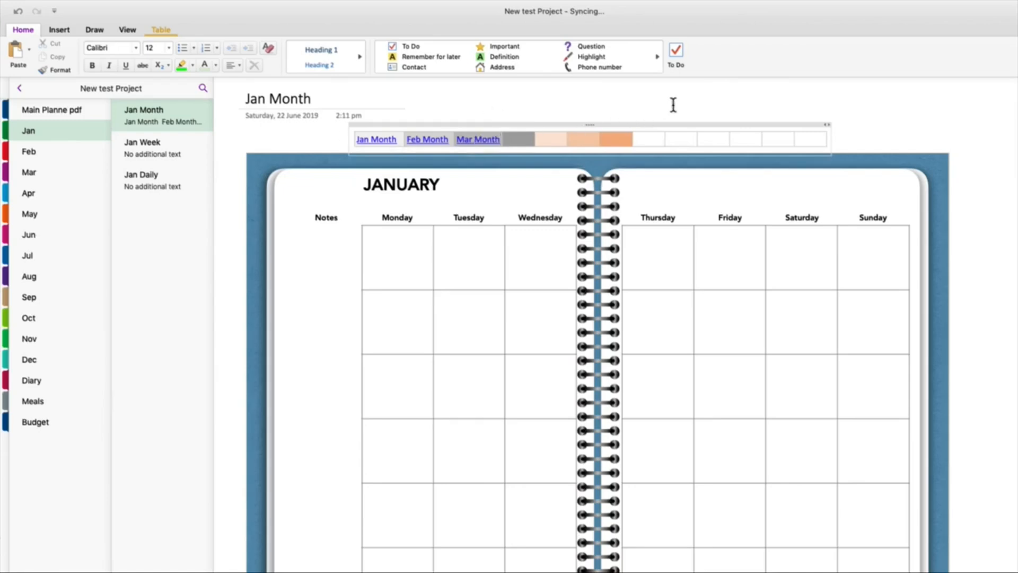
# - Test the Mar Month and Feb Month links in the Jan Month page's table by following each one
pyautogui.click(506, 95)
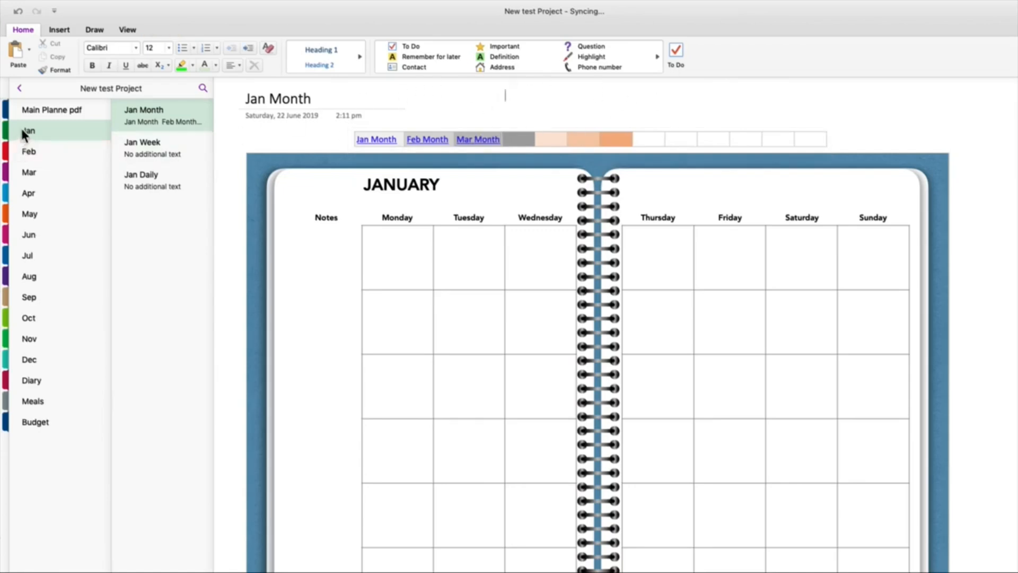
pyautogui.click(154, 114)
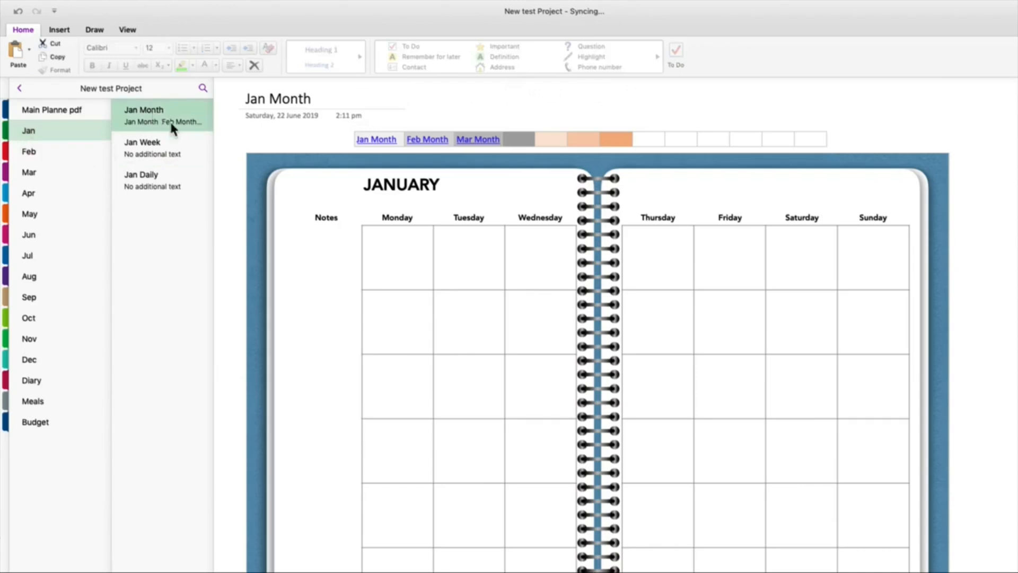
pyautogui.click(480, 142)
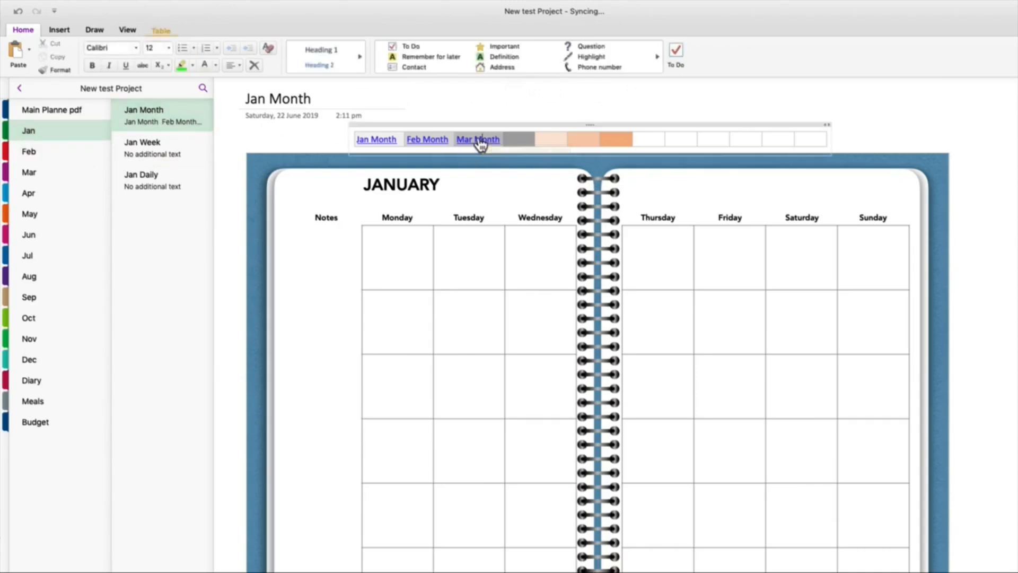
pyautogui.click(480, 142)
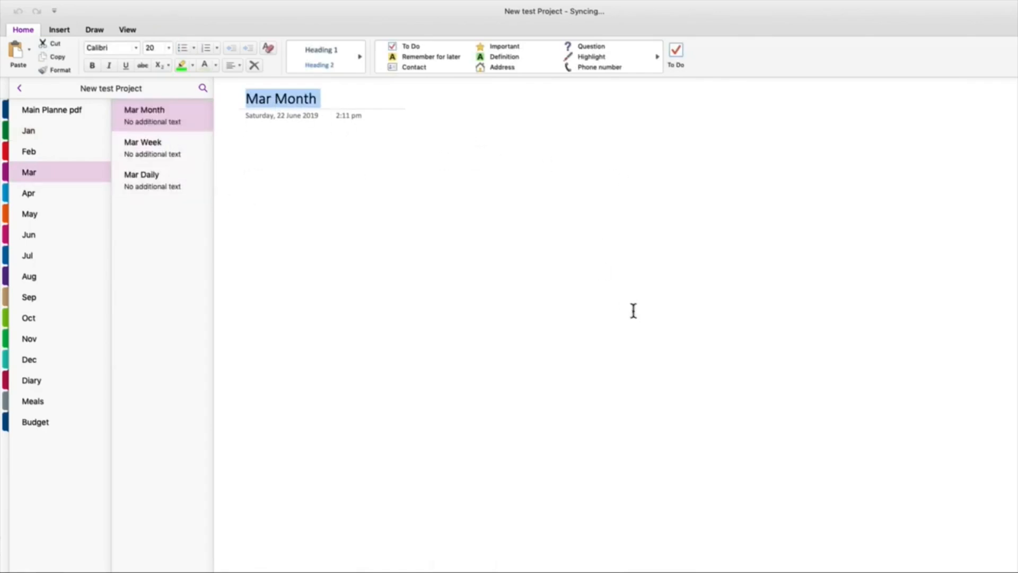
pyautogui.click(31, 128)
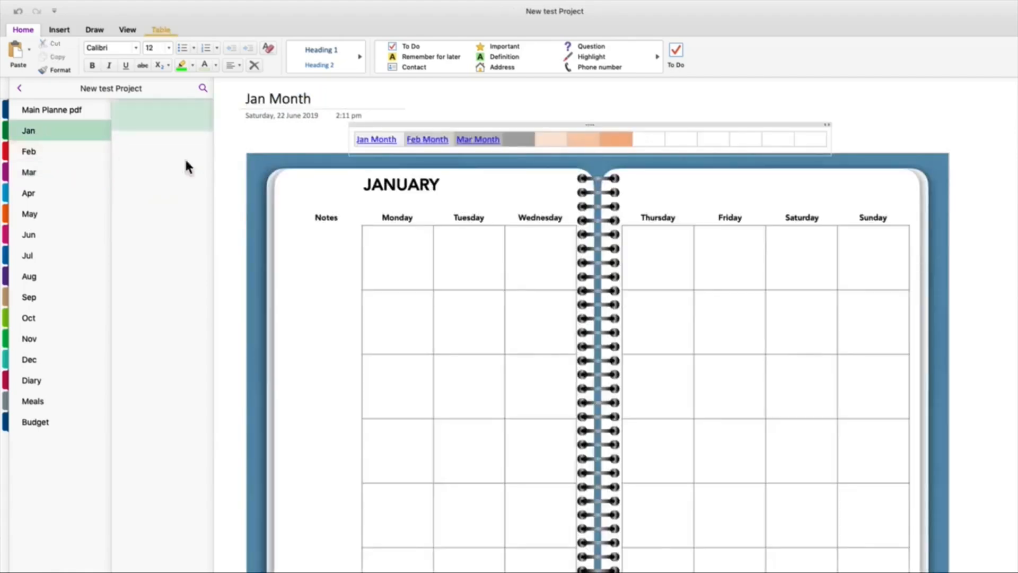
pyautogui.click(424, 142)
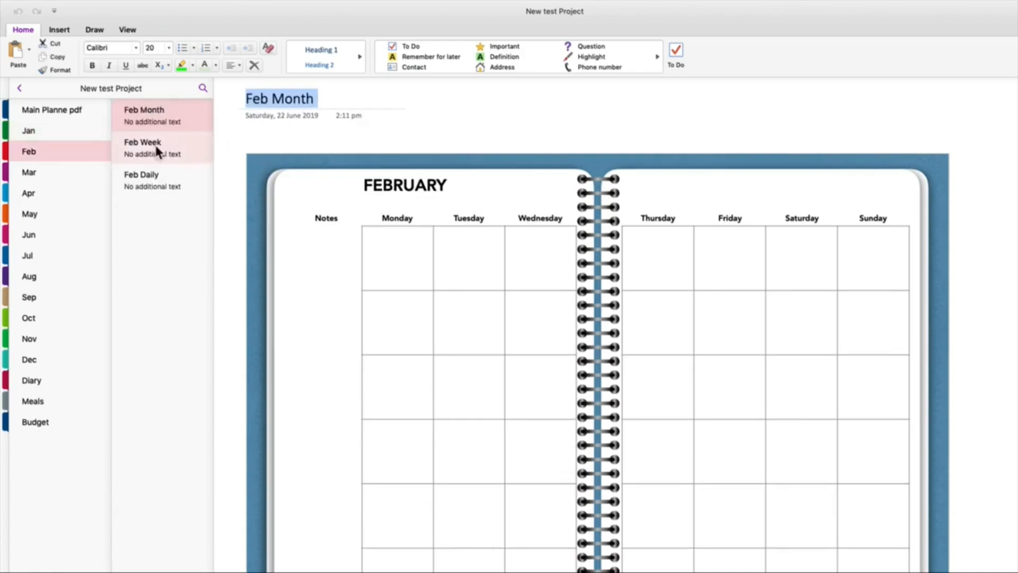
# - Return to the Jan Month page and copy the whole table containing the three month links
pyautogui.click(33, 131)
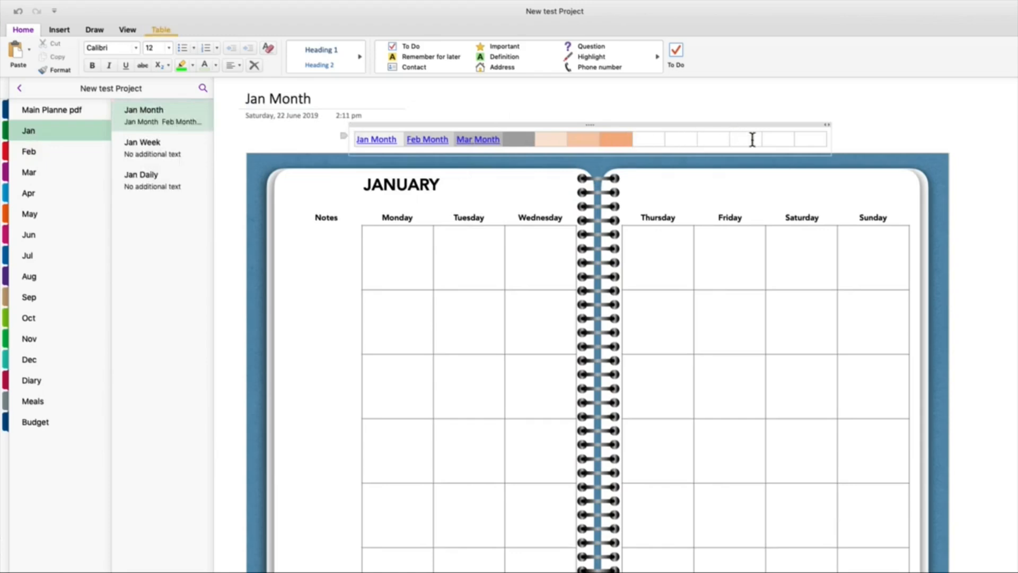
pyautogui.rightClick(590, 125)
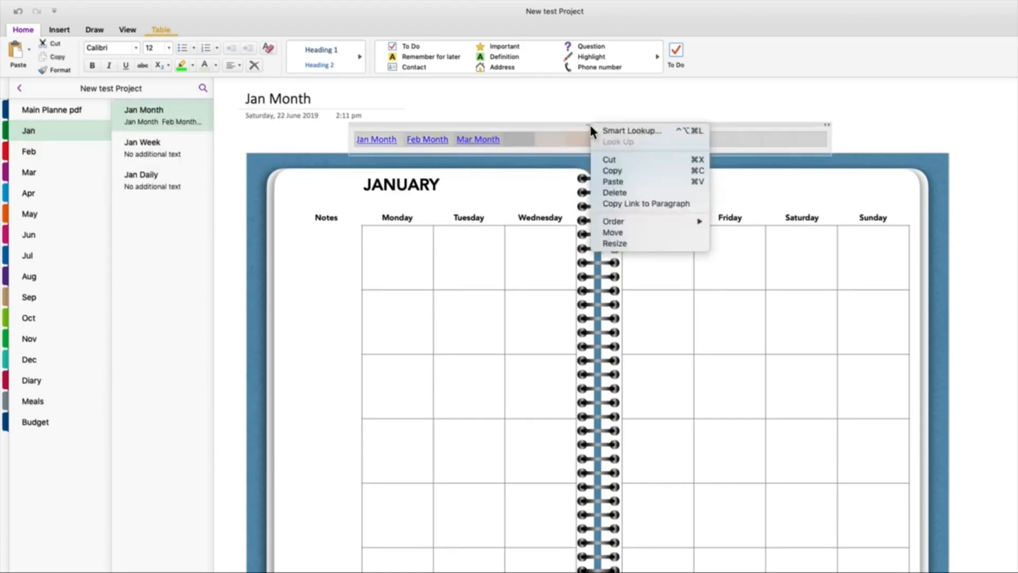
pyautogui.click(618, 171)
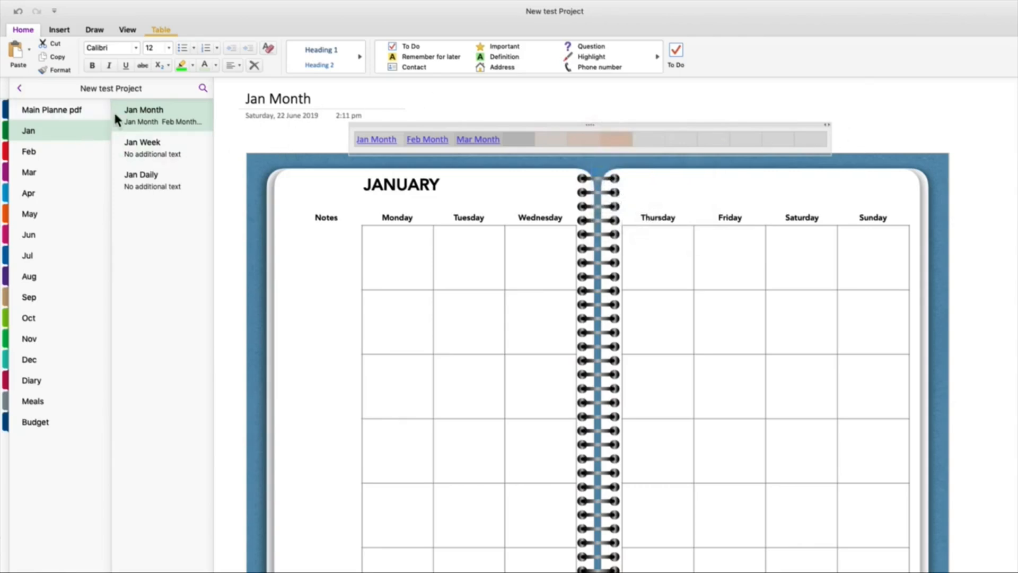
# - Paste the link table onto the Jan Week page and position it centred just above the planner image
pyautogui.click(142, 144)
pyautogui.keyDown('shift'); pyautogui.click(147, 175); pyautogui.keyUp('shift')
pyautogui.click(147, 178)
pyautogui.click(148, 142)
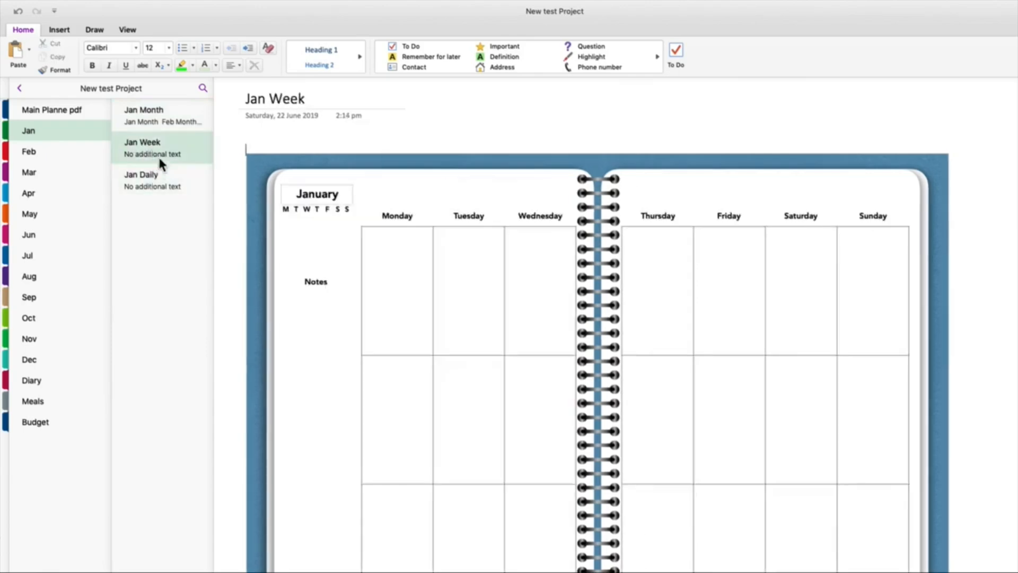
pyautogui.rightClick(573, 128)
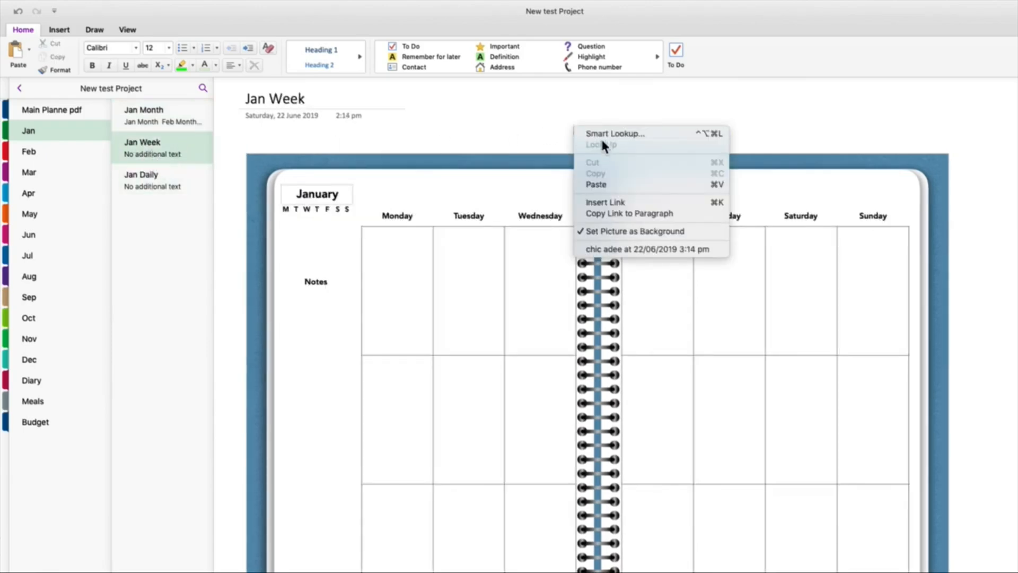
pyautogui.click(600, 184)
pyautogui.moveTo(809, 120); pyautogui.dragTo(591, 125)
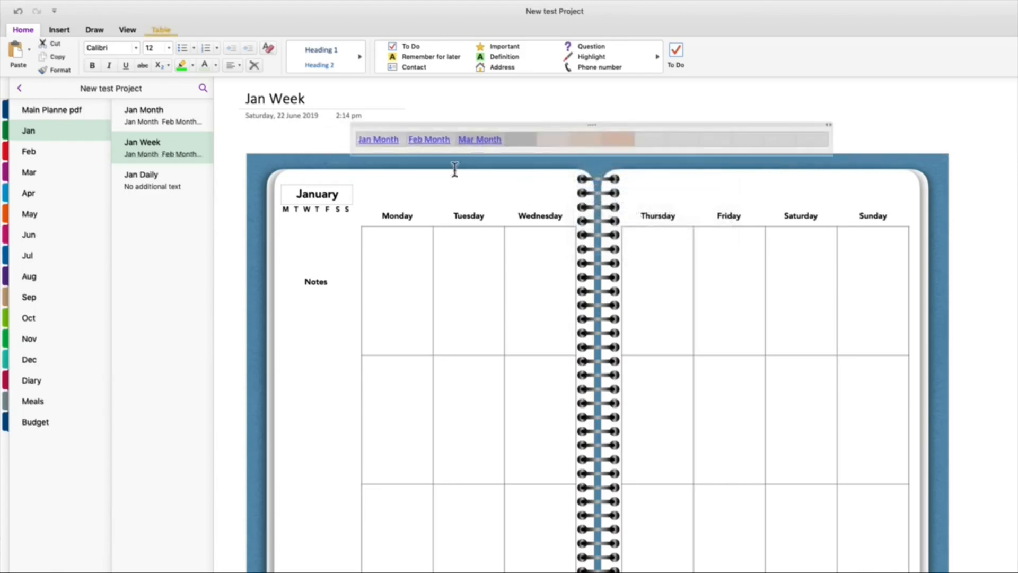
# - Paste the copied month-link table onto the Jan Daily page and centre it just above the planner image
pyautogui.click(146, 183)
pyautogui.rightClick(590, 125)
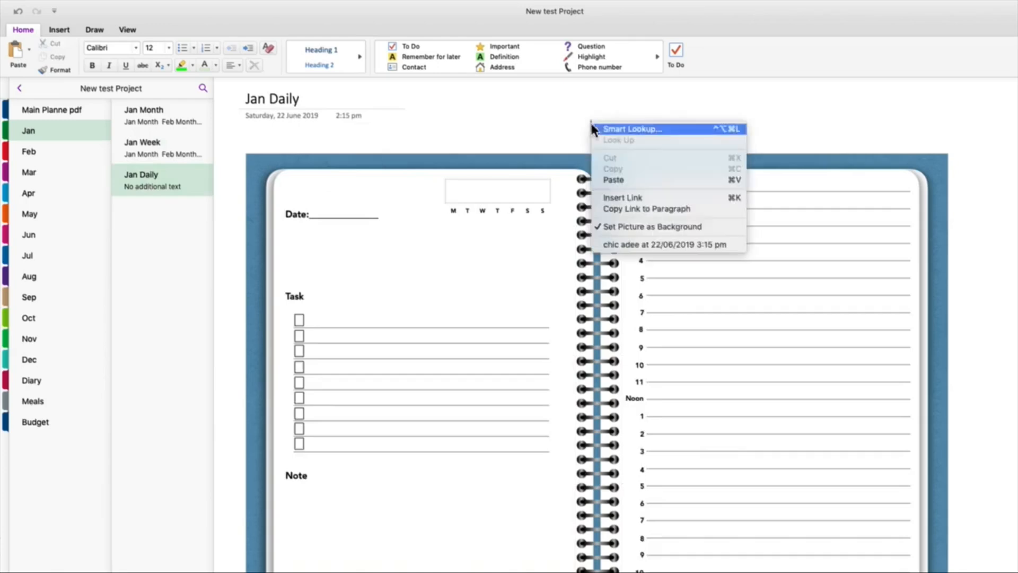
pyautogui.click(619, 179)
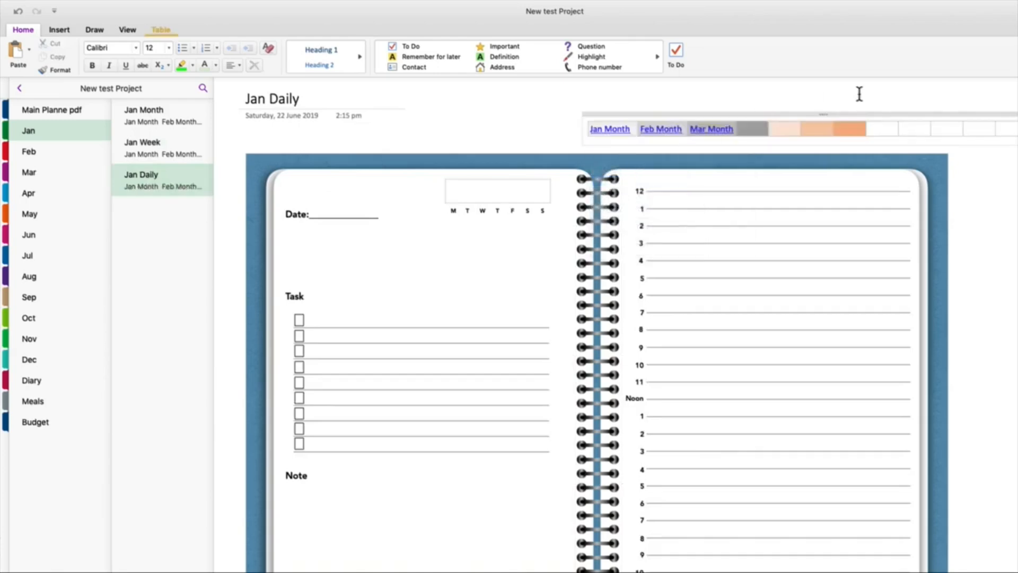
pyautogui.moveTo(825, 113); pyautogui.dragTo(606, 122)
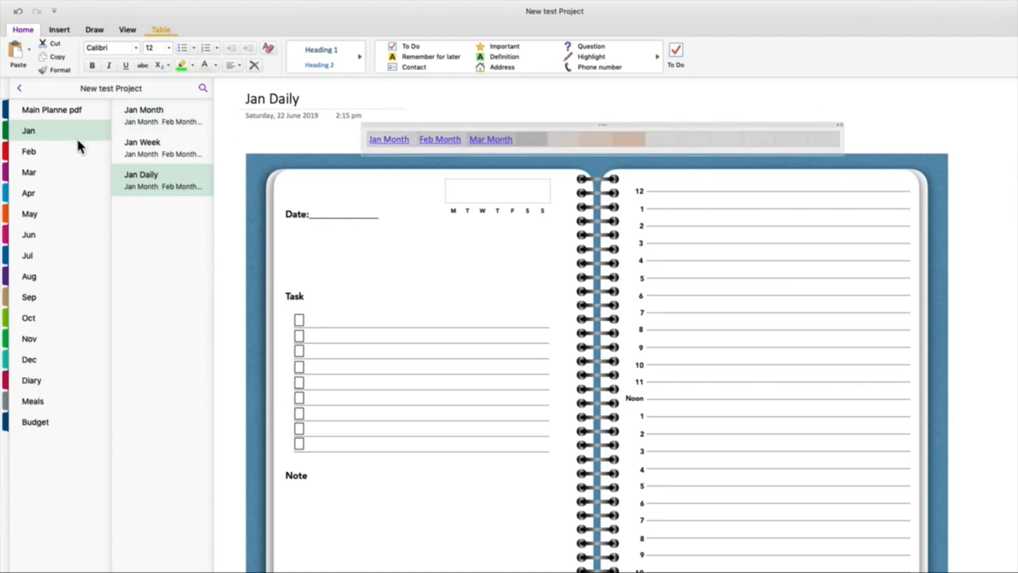
# - Paste the month-link table onto the Feb Month page and centre it just above the planner image
pyautogui.click(38, 152)
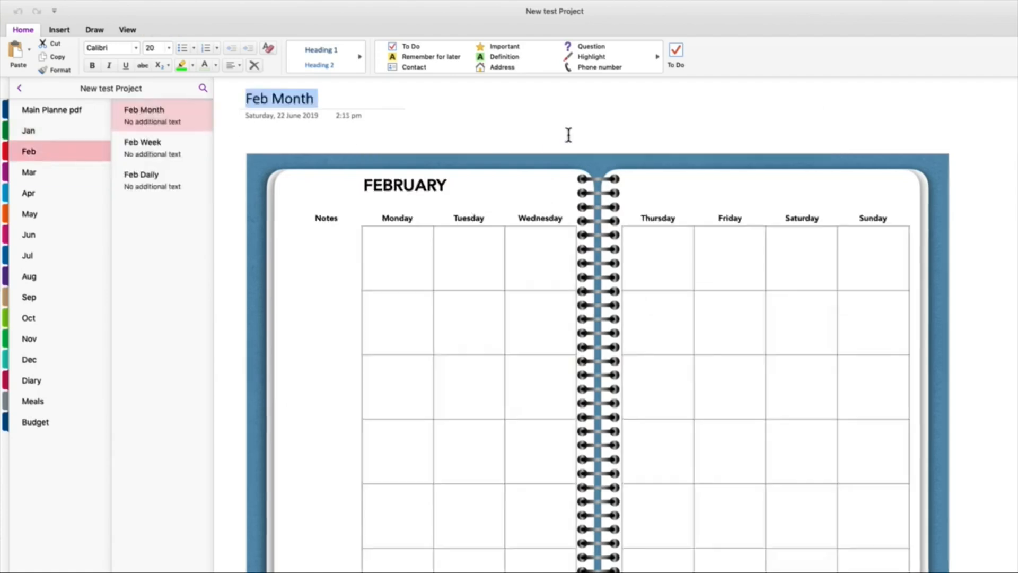
pyautogui.rightClick(547, 133)
pyautogui.click(577, 185)
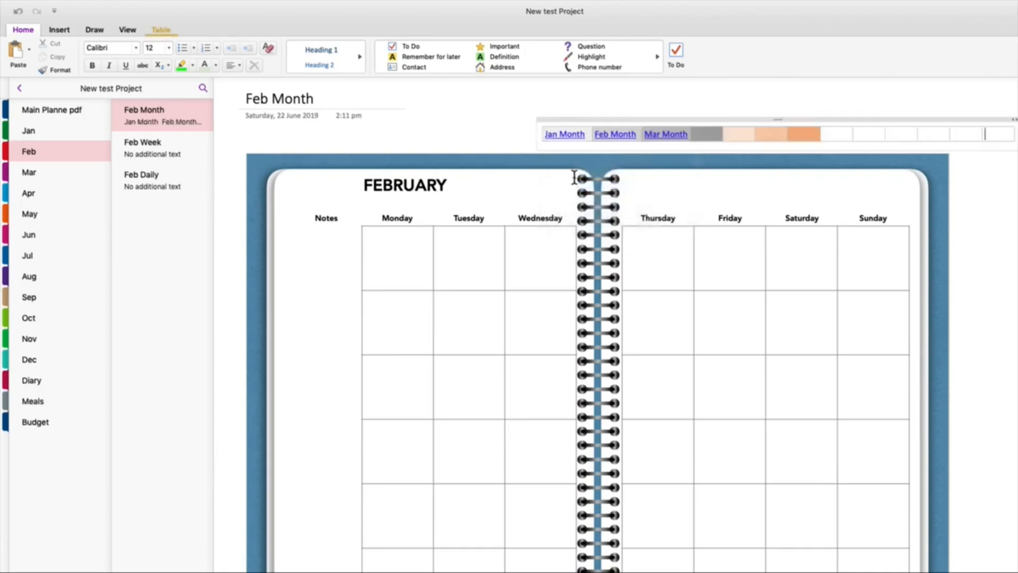
pyautogui.moveTo(775, 120); pyautogui.dragTo(587, 135)
# - Paste the month-link table onto the Feb Week page and centre it just above the planner image
pyautogui.click(151, 147)
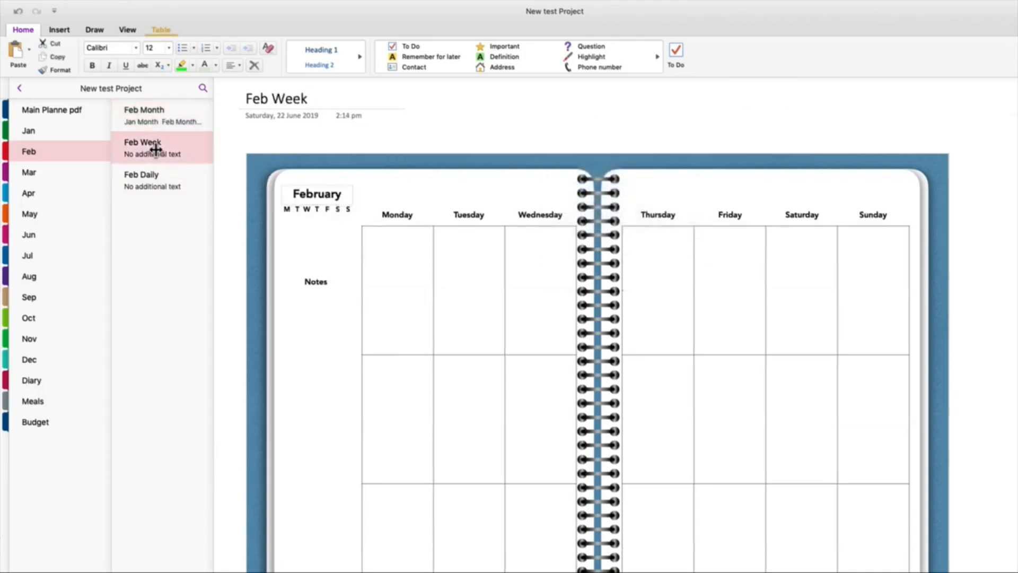
pyautogui.rightClick(593, 127)
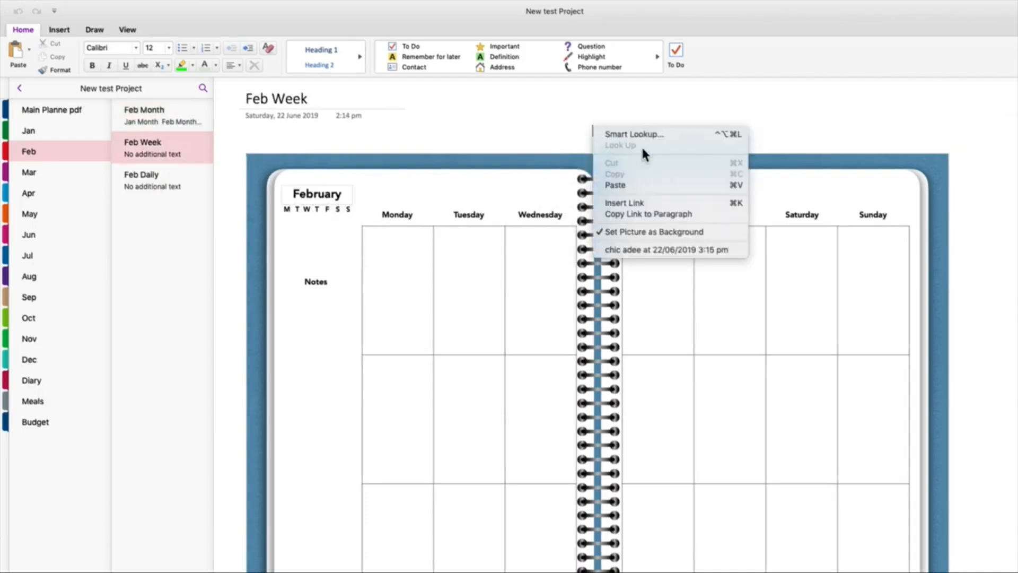
pyautogui.click(617, 184)
pyautogui.moveTo(830, 118); pyautogui.dragTo(587, 153)
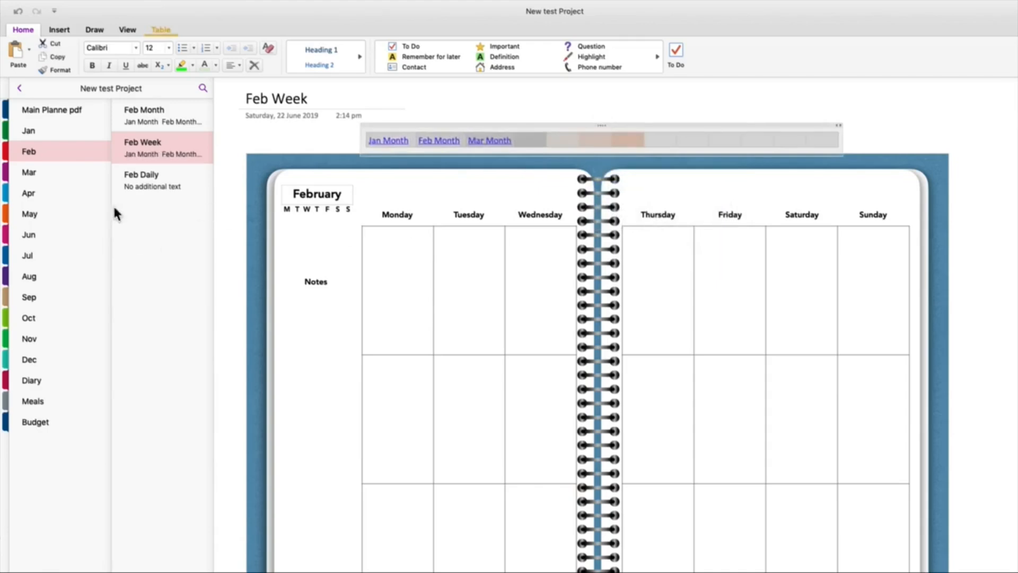
# - Paste the month-link table onto the Feb Daily page and centre it over the upper blue border of the planner image
pyautogui.click(145, 181)
pyautogui.rightClick(592, 131)
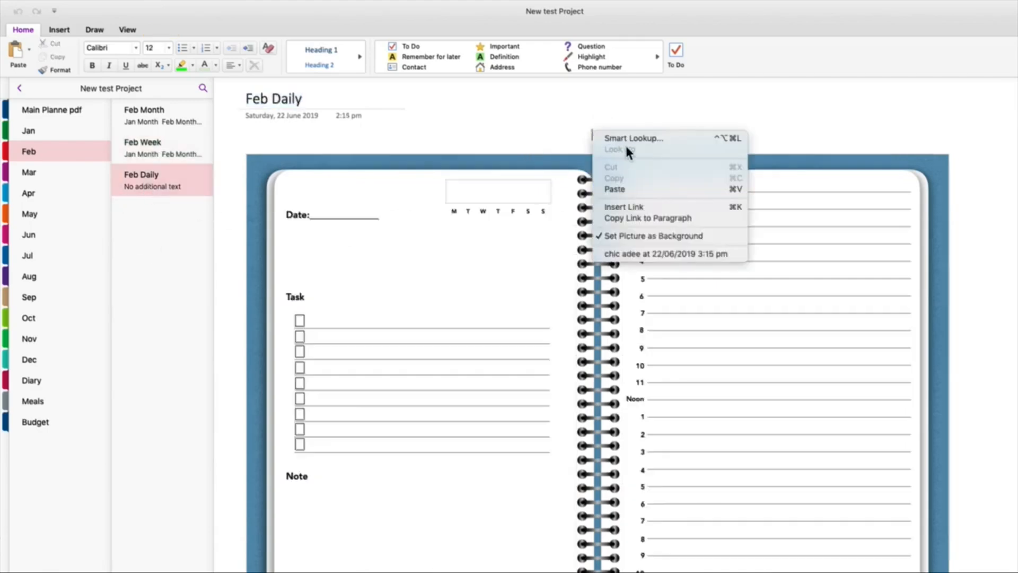
pyautogui.click(623, 192)
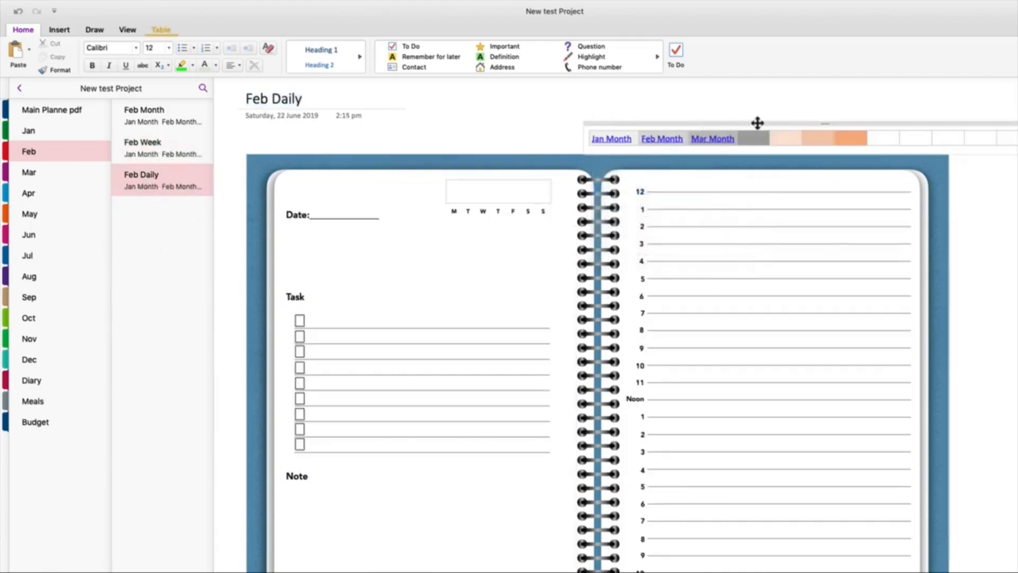
pyautogui.moveTo(826, 124); pyautogui.dragTo(582, 145)
pyautogui.click(598, 106)
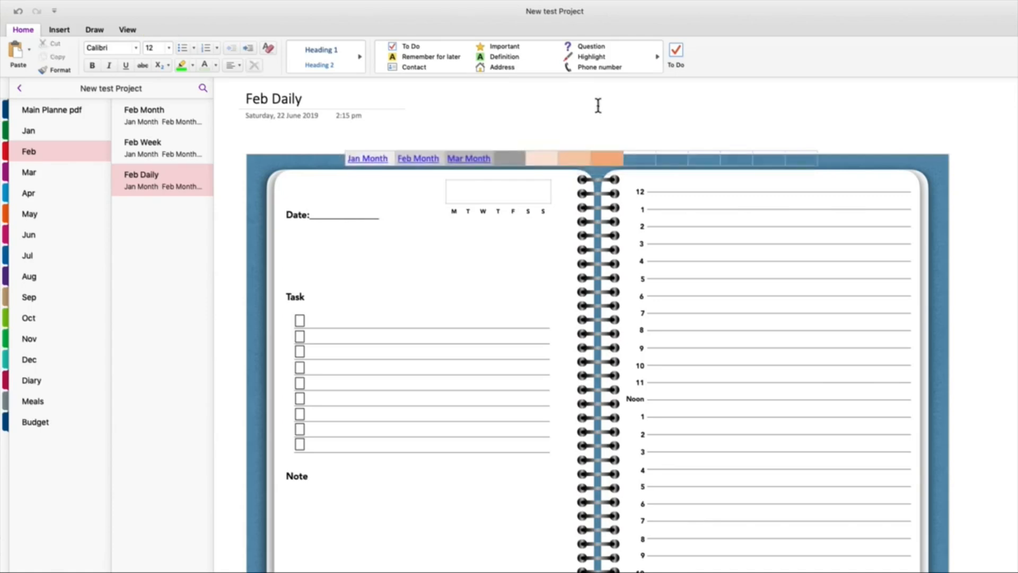
# - From the Jan Daily page, test the table's Feb Month, Jan Month and Mar Month links by following each in turn
pyautogui.click(45, 173)
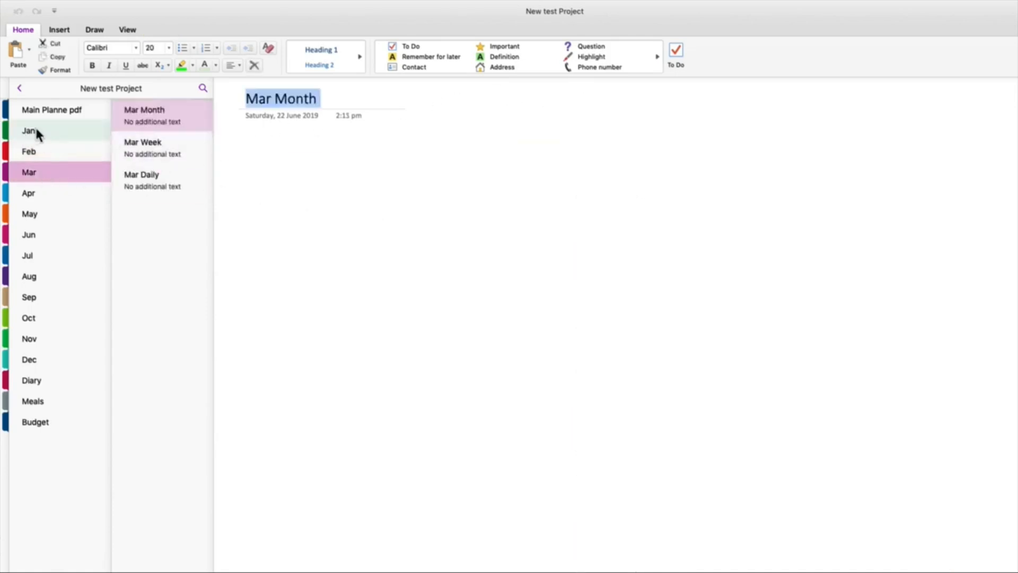
pyautogui.click(35, 131)
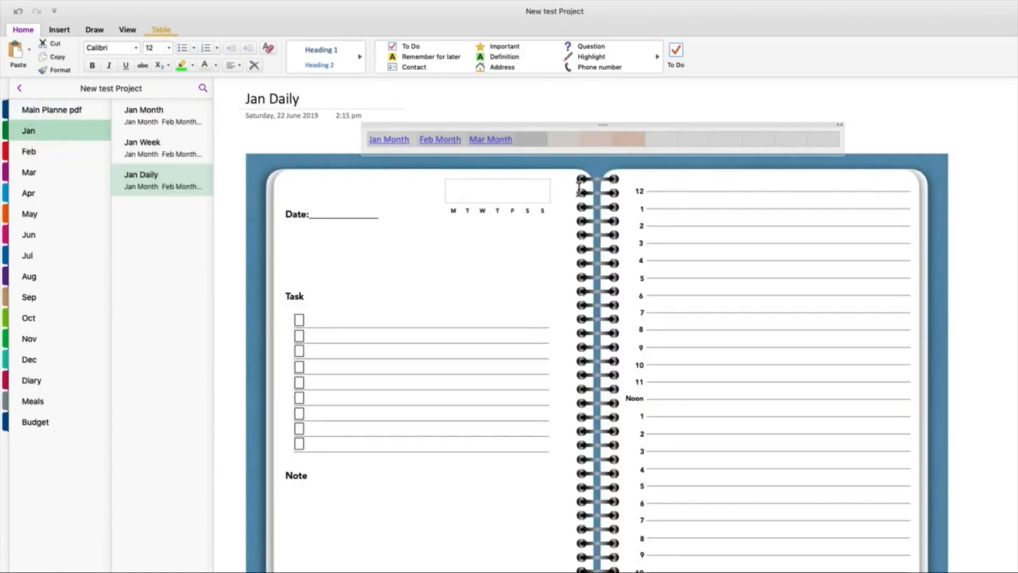
pyautogui.click(439, 140)
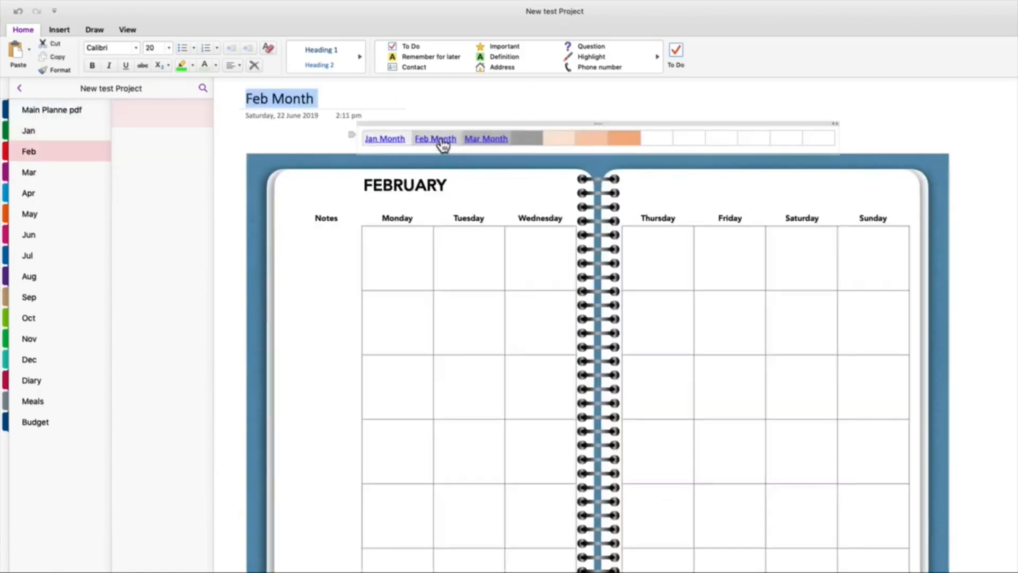
pyautogui.click(378, 141)
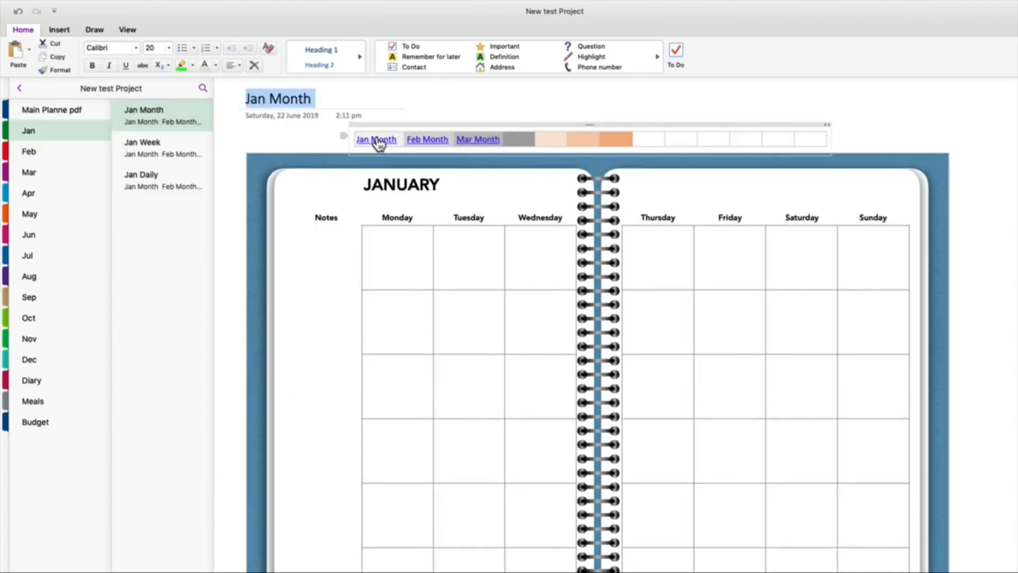
pyautogui.click(480, 140)
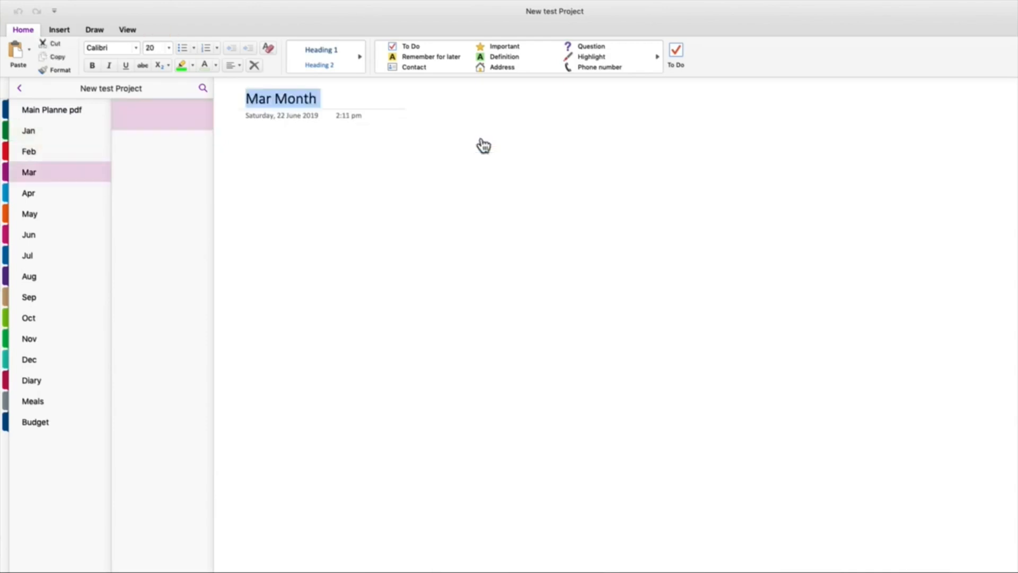
# - Paste the month-link table onto the blank Mar Month page and follow its Jan Month link
pyautogui.rightClick(466, 142)
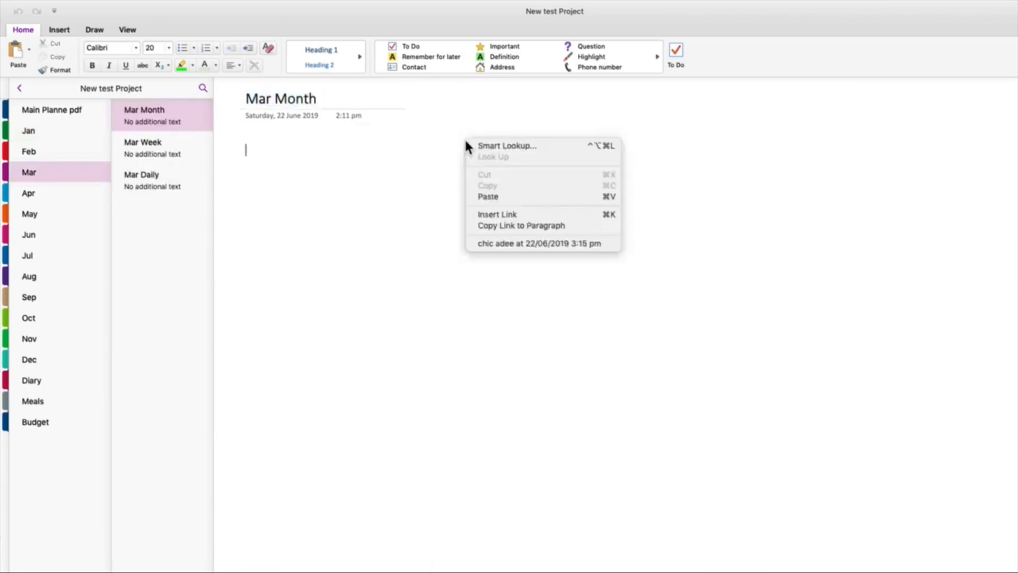
pyautogui.click(491, 196)
pyautogui.click(261, 154)
pyautogui.click(263, 154)
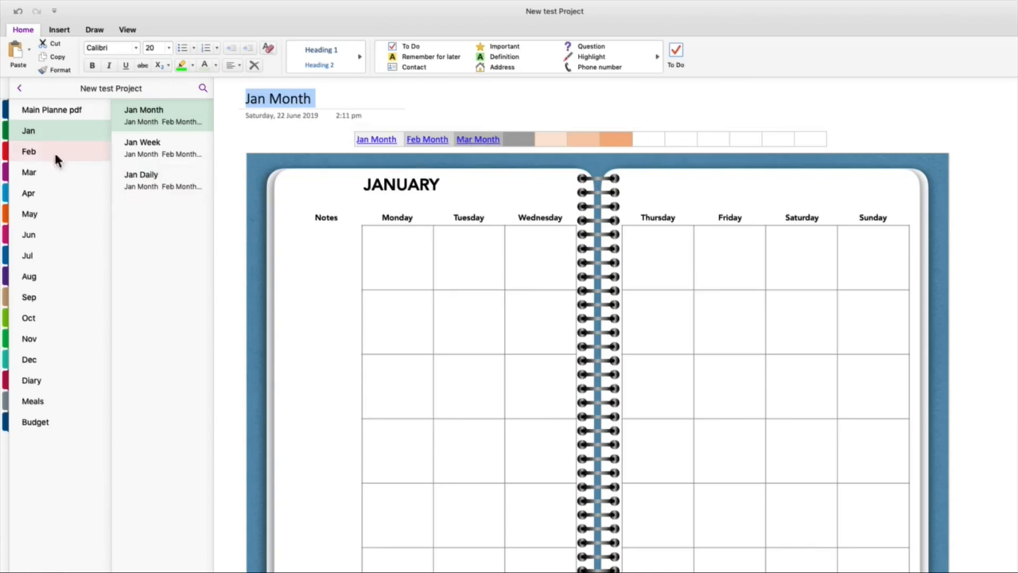
pyautogui.click(30, 154)
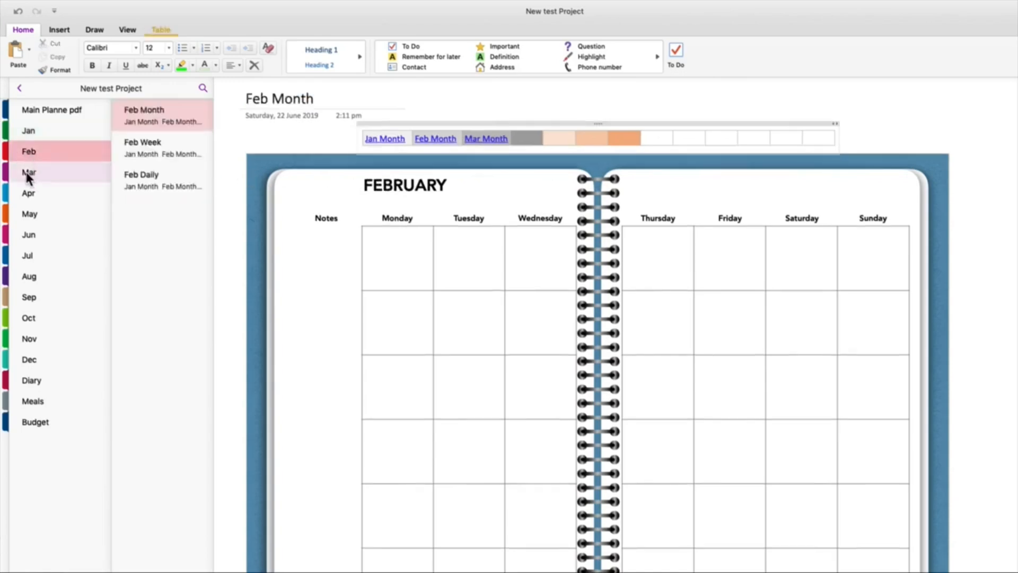
pyautogui.click(32, 173)
pyautogui.click(27, 195)
# - On the Jan Week page, move the month-link table down onto the upper blue border of the planner image
pyautogui.click(24, 132)
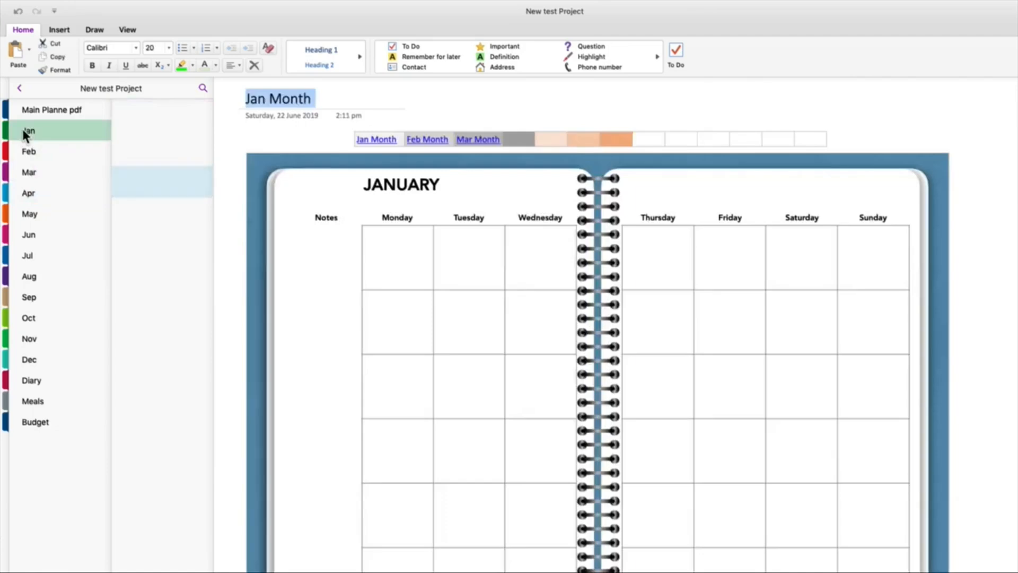
pyautogui.click(146, 111)
pyautogui.click(146, 142)
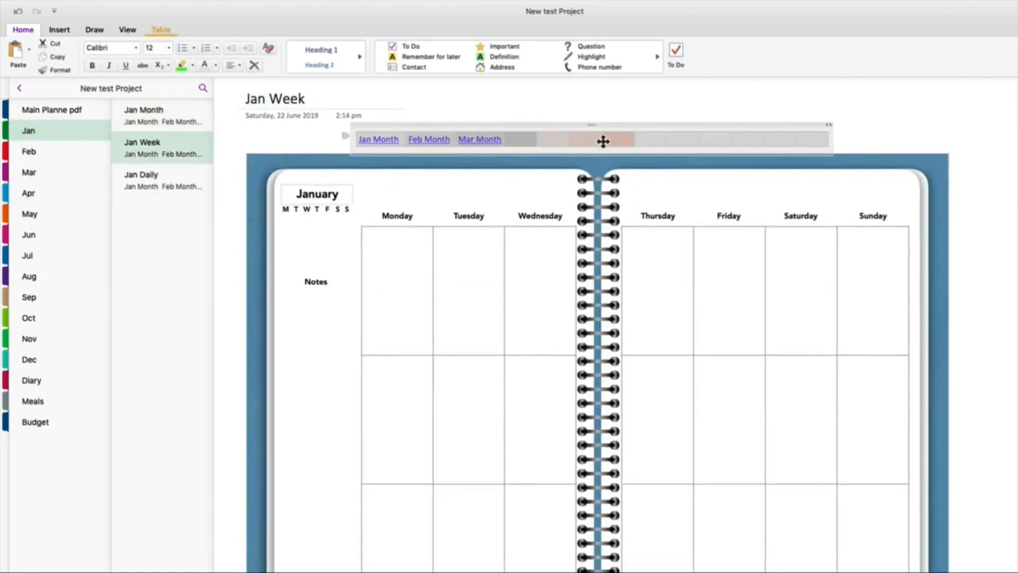
pyautogui.moveTo(593, 125); pyautogui.dragTo(587, 157)
pyautogui.click(619, 110)
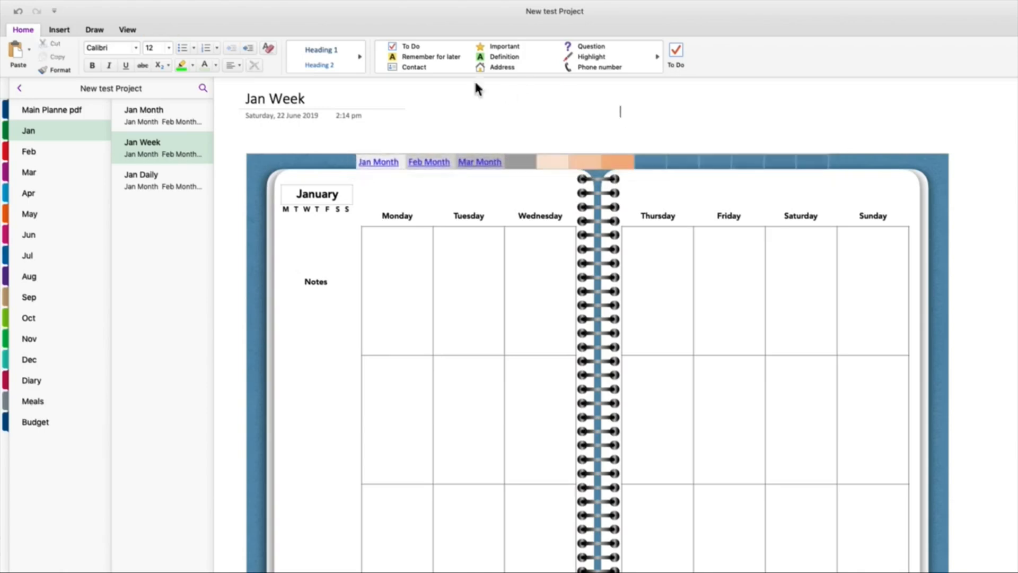